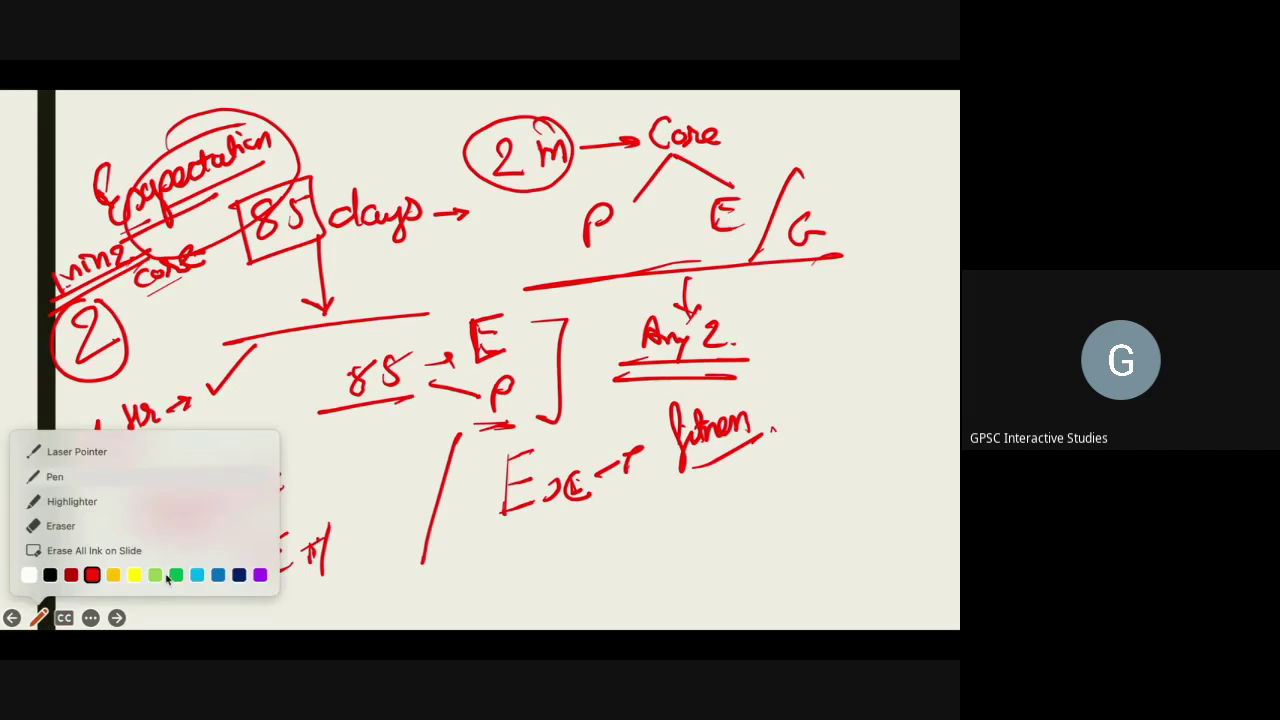
- Annotate the slide in purple with a line beneath the "Exc" note, a closing brace beside the notes, and an underlined "Min"
click(260, 575)
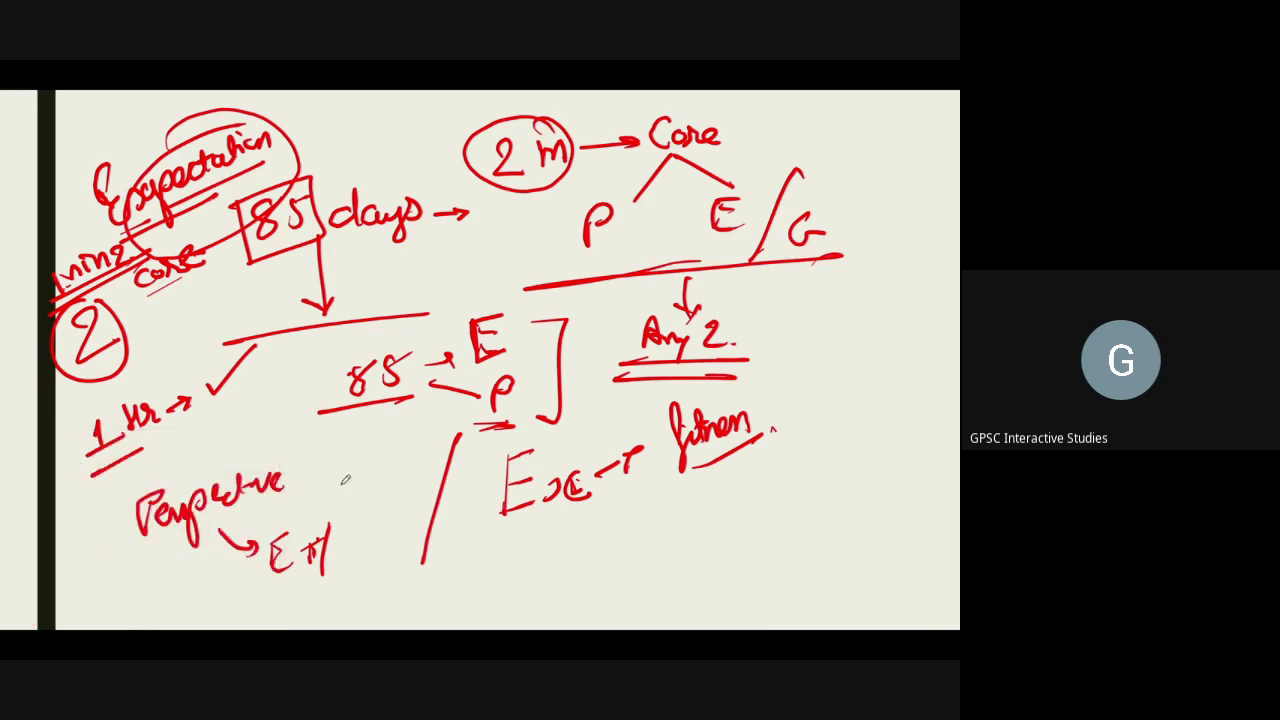
drag(404, 594, 656, 512)
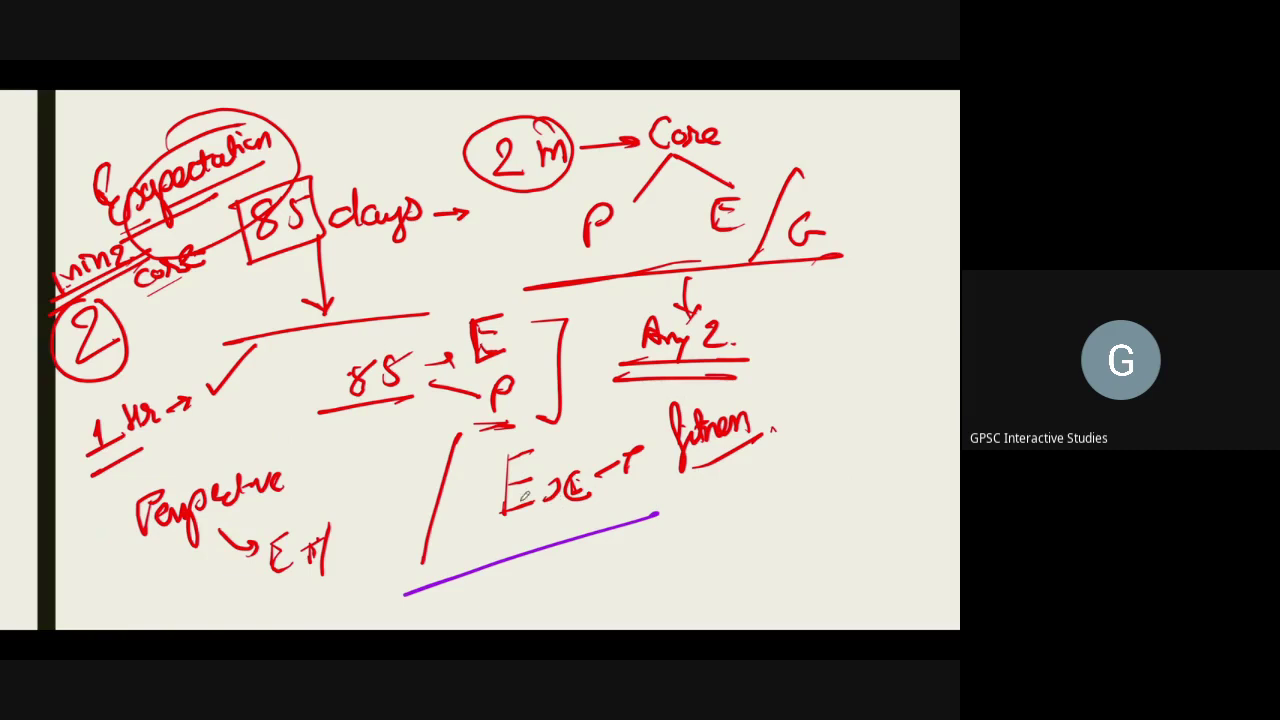
mouse_move(744, 297)
mouse_down()
mouse_move(789, 455)
mouse_move(742, 520)
mouse_up()
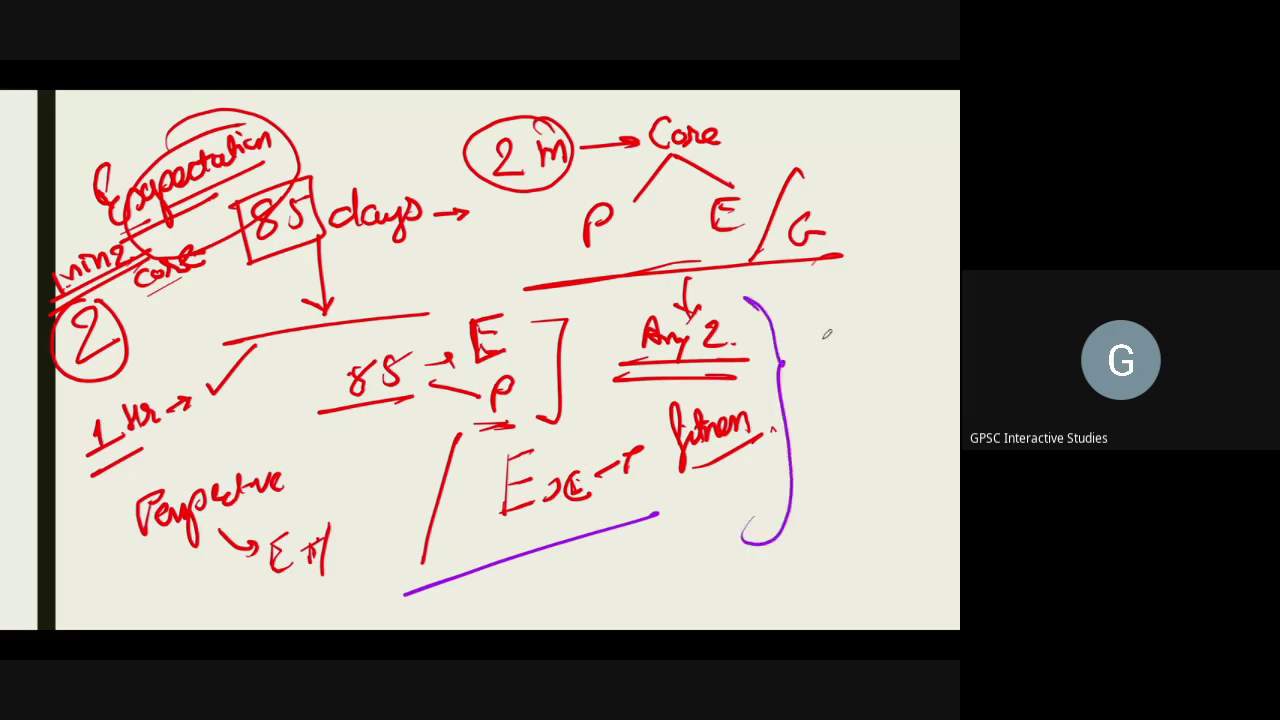
mouse_move(810, 376)
mouse_down()
mouse_move(890, 370)
mouse_move(908, 390)
mouse_up()
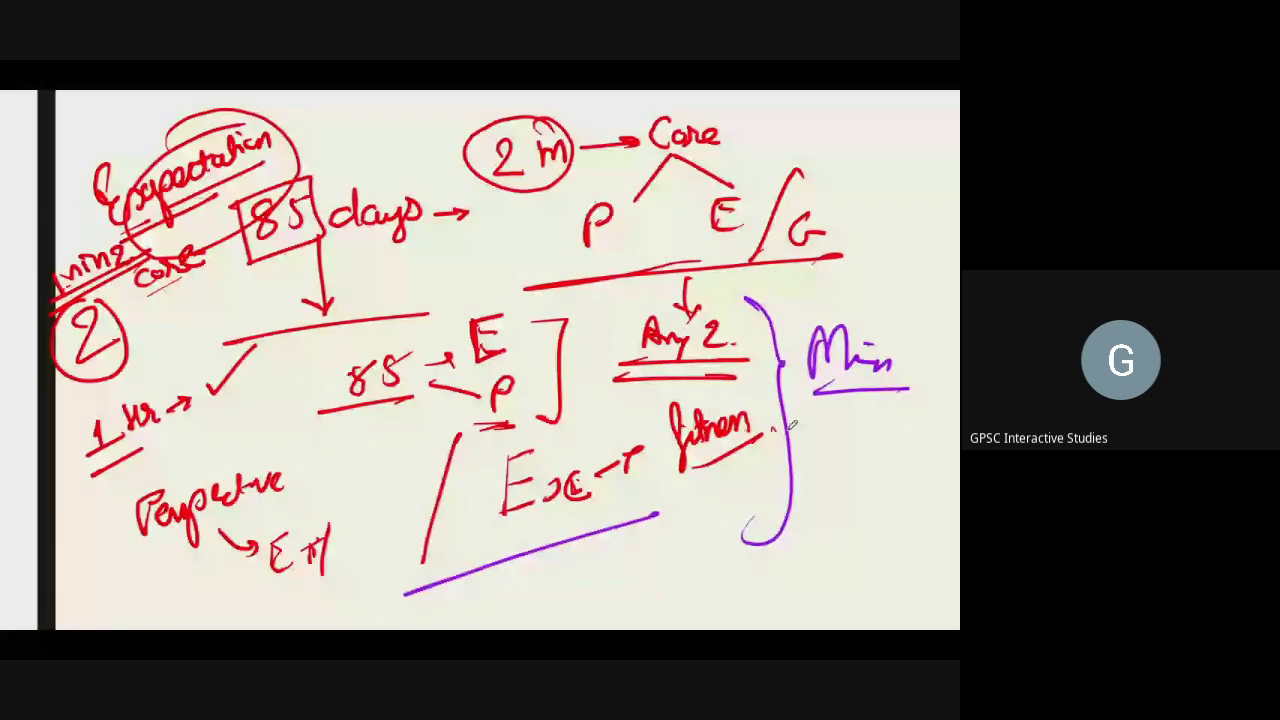
- Switch to the Google Meet call, show its participants and lower the raised hand
key(alt+Tab)
key(ctrl+Up)
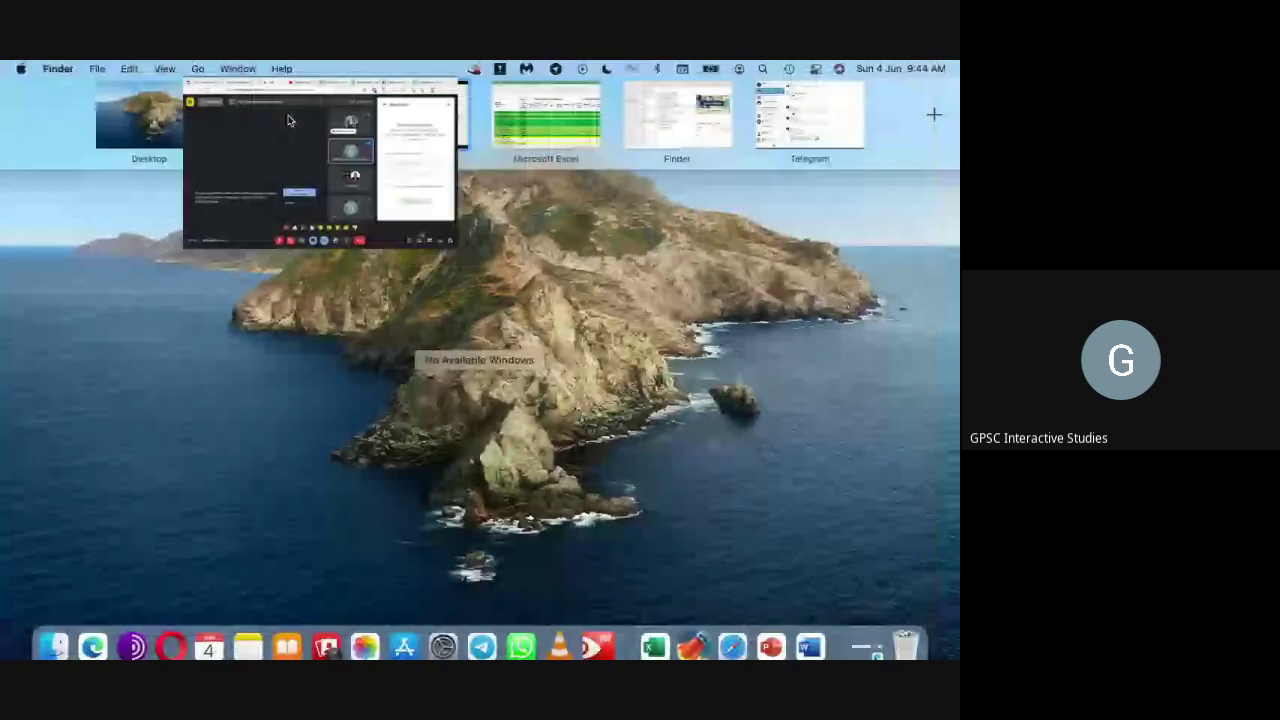
click(288, 120)
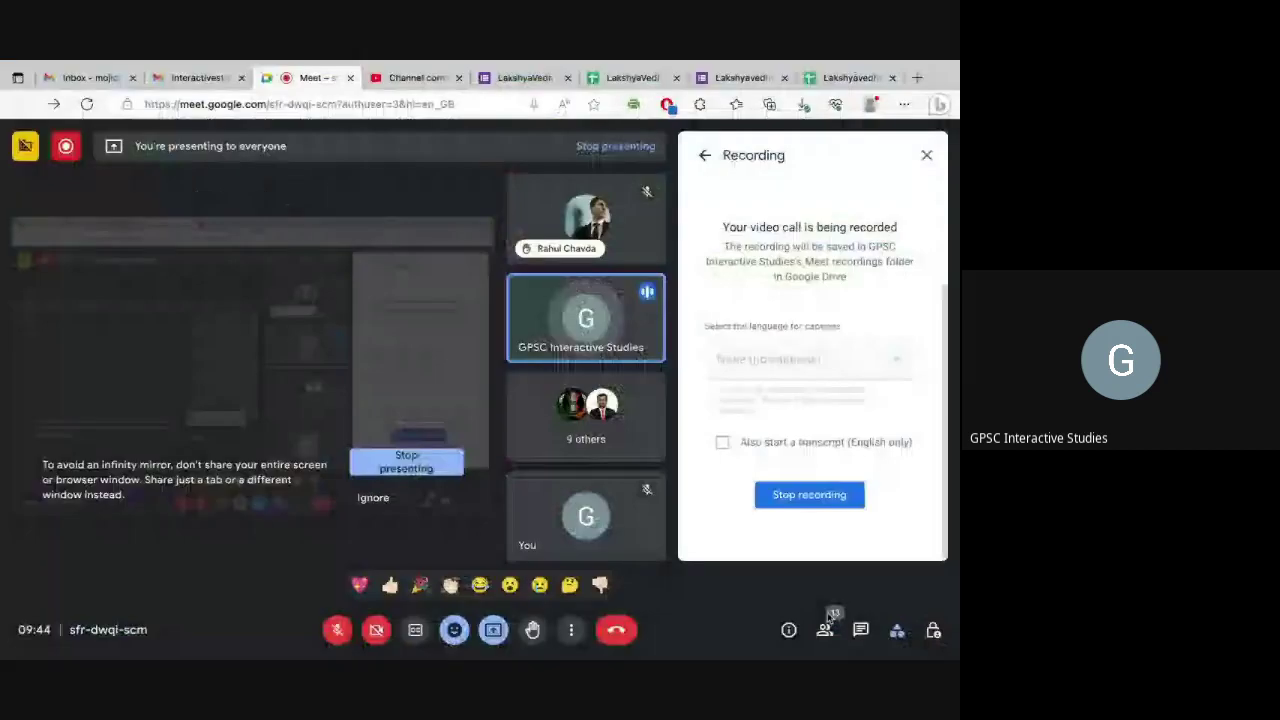
click(826, 626)
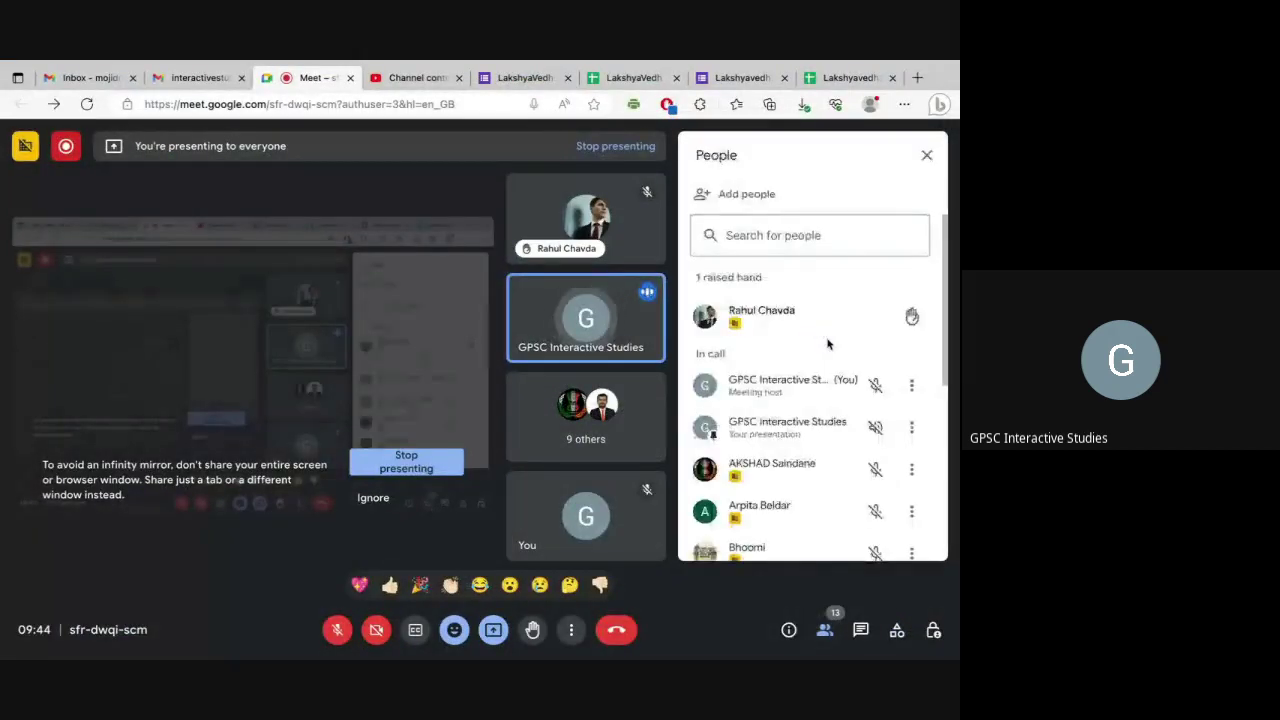
click(905, 322)
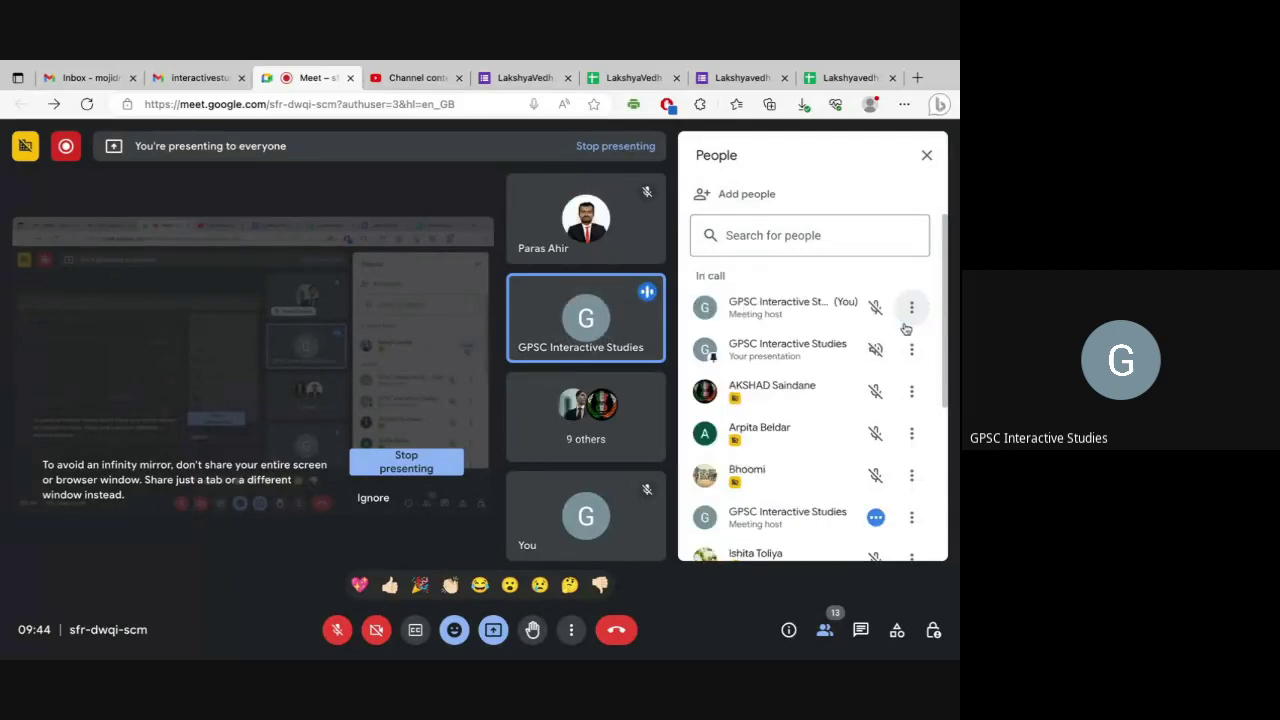
- Switch to the Weekly Review workbook in Excel and select the writing-medium cell C6
key(alt+Tab)
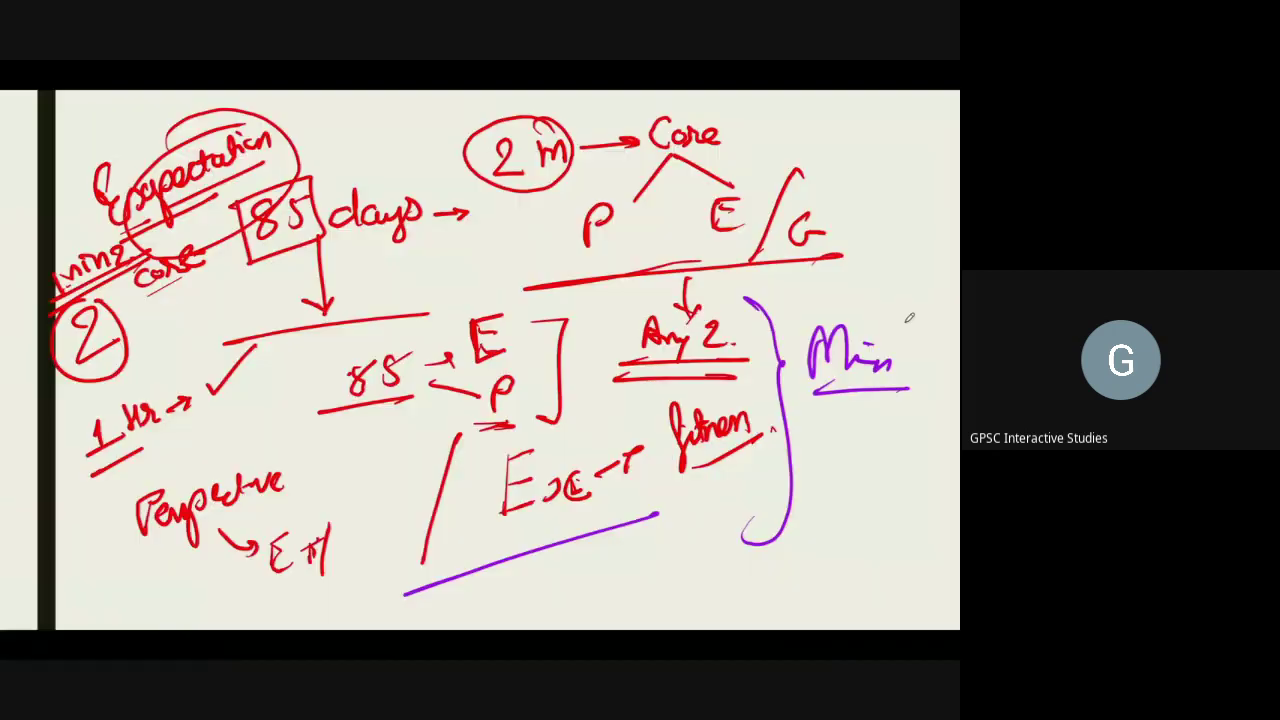
key(alt+Tab)
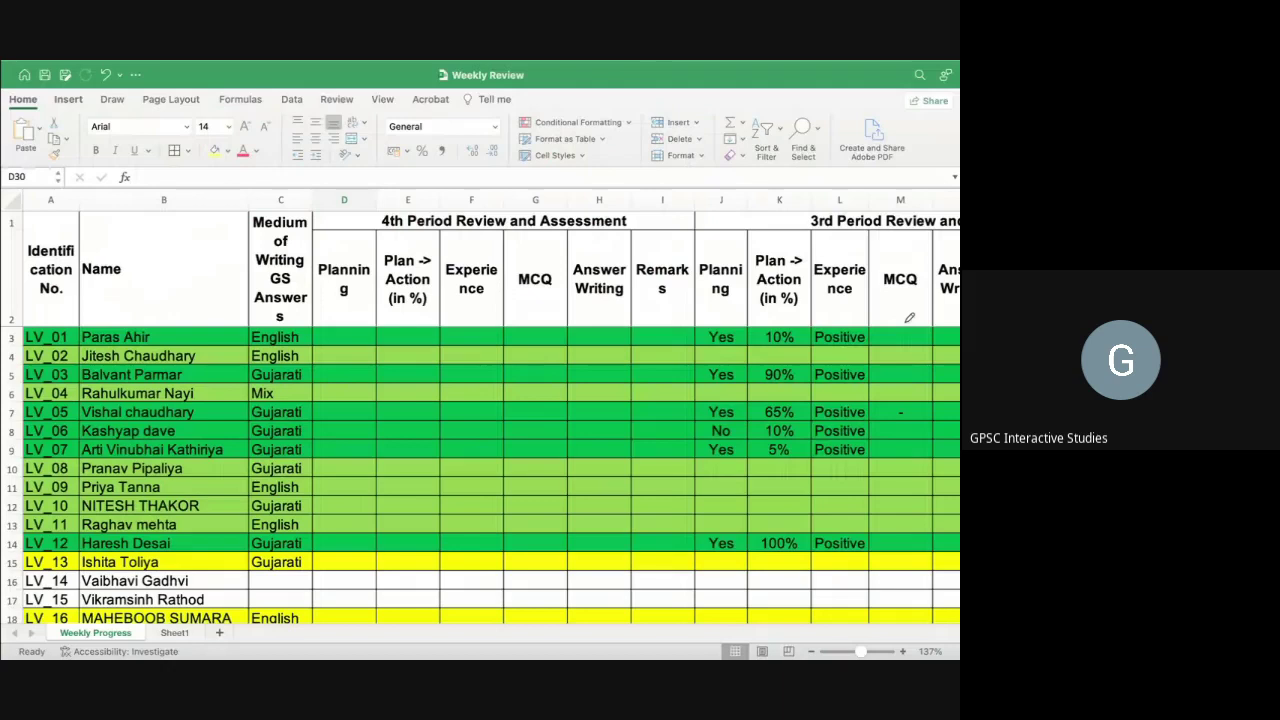
click(306, 394)
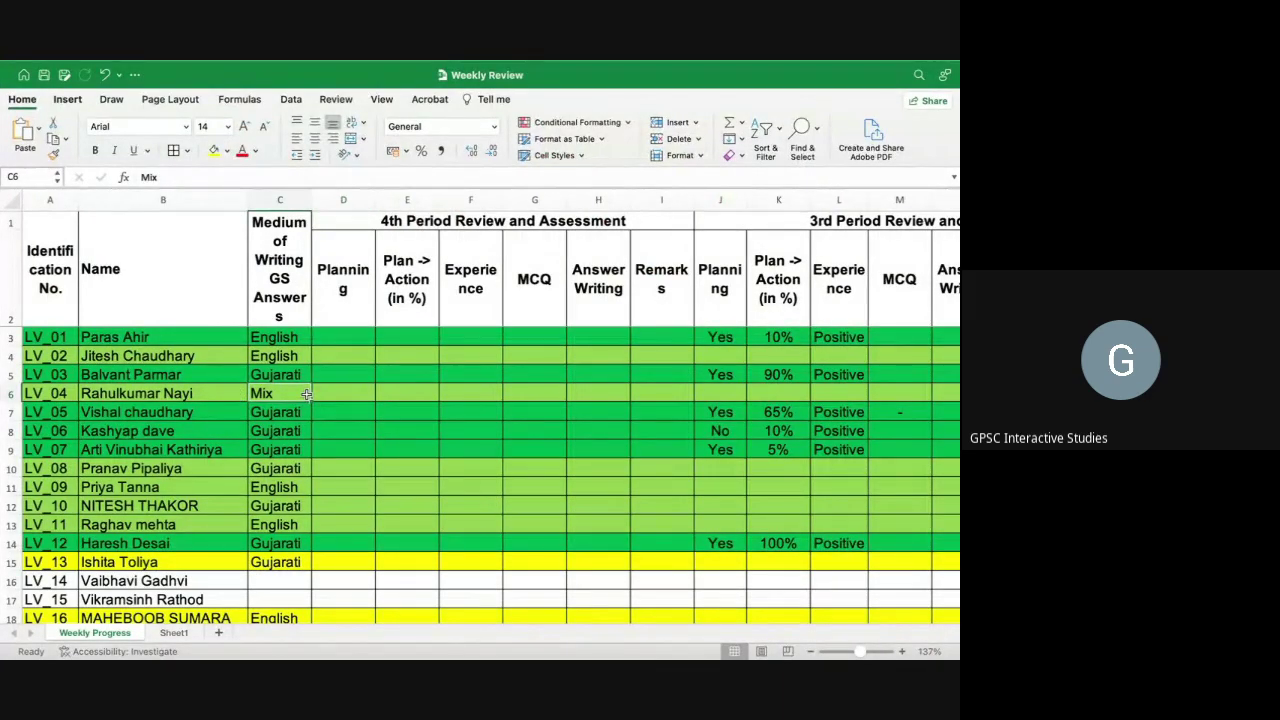
- Return to the Google Meet call and look through the list of people in the call
key(alt+Tab)
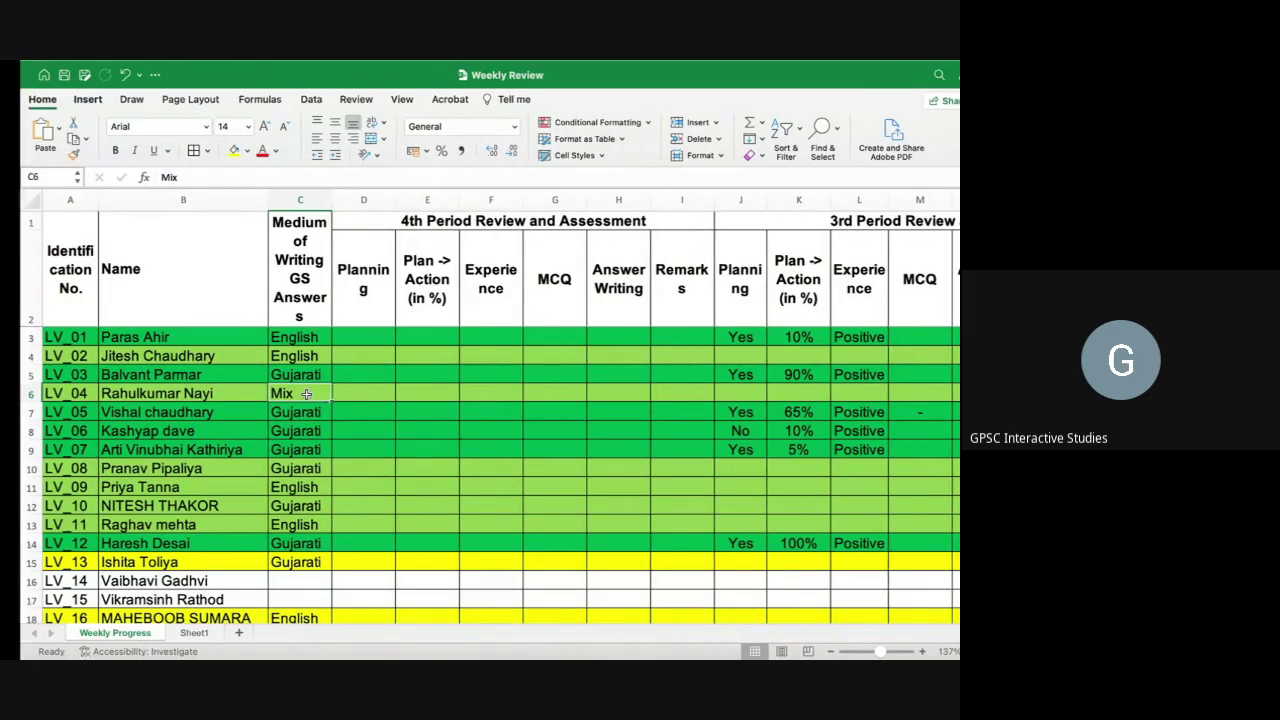
key(alt+Tab)
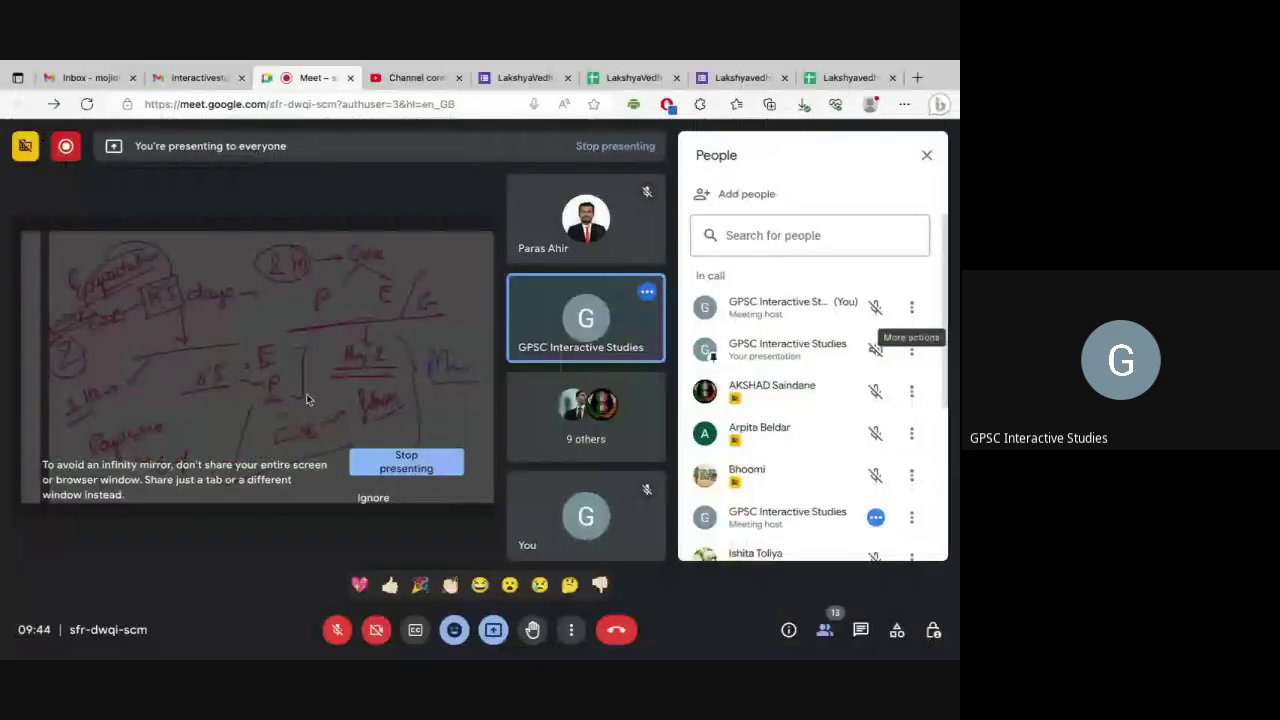
scroll(769, 451, down, 3)
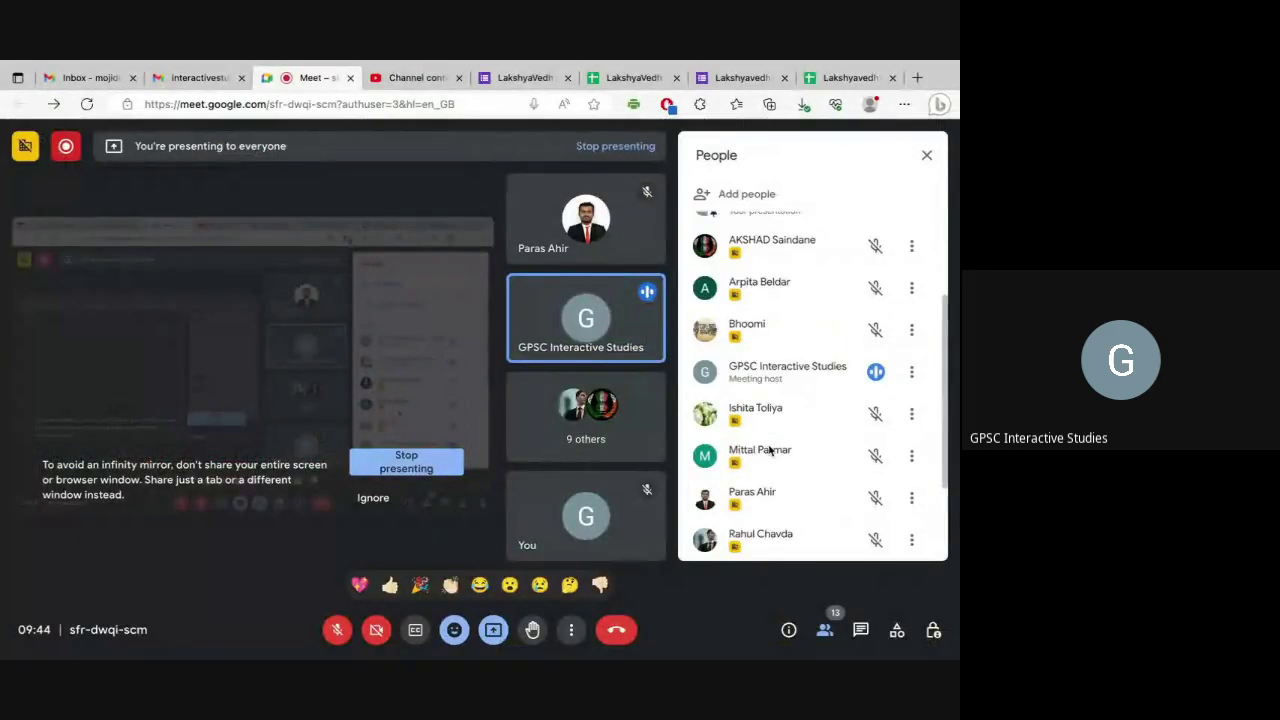
scroll(769, 451, down, 1)
key(alt+Tab)
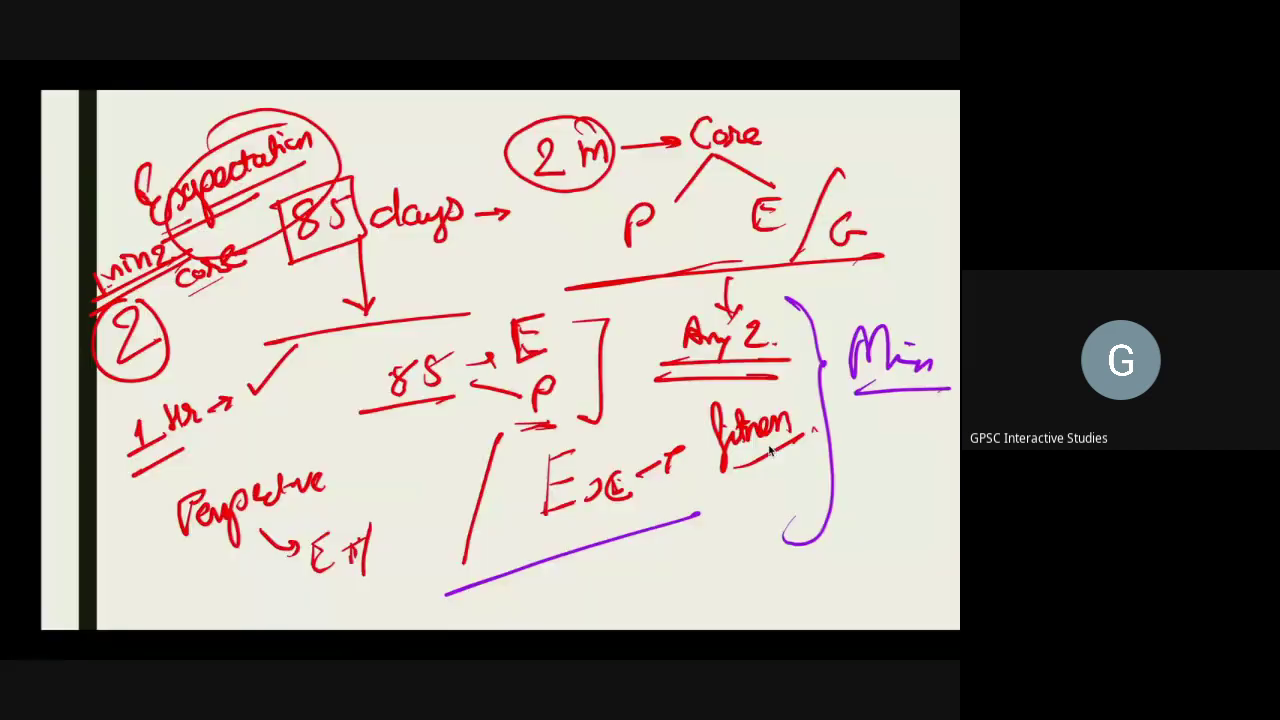
key(alt+Tab)
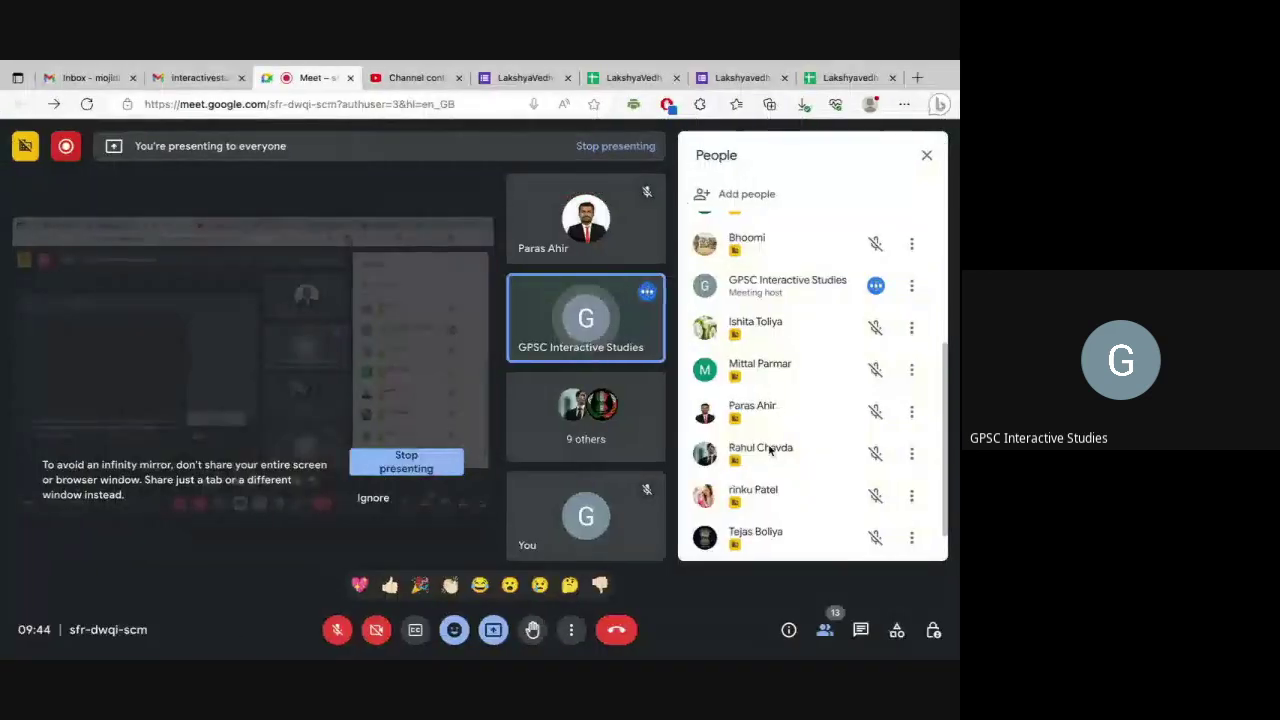
key(alt+Tab)
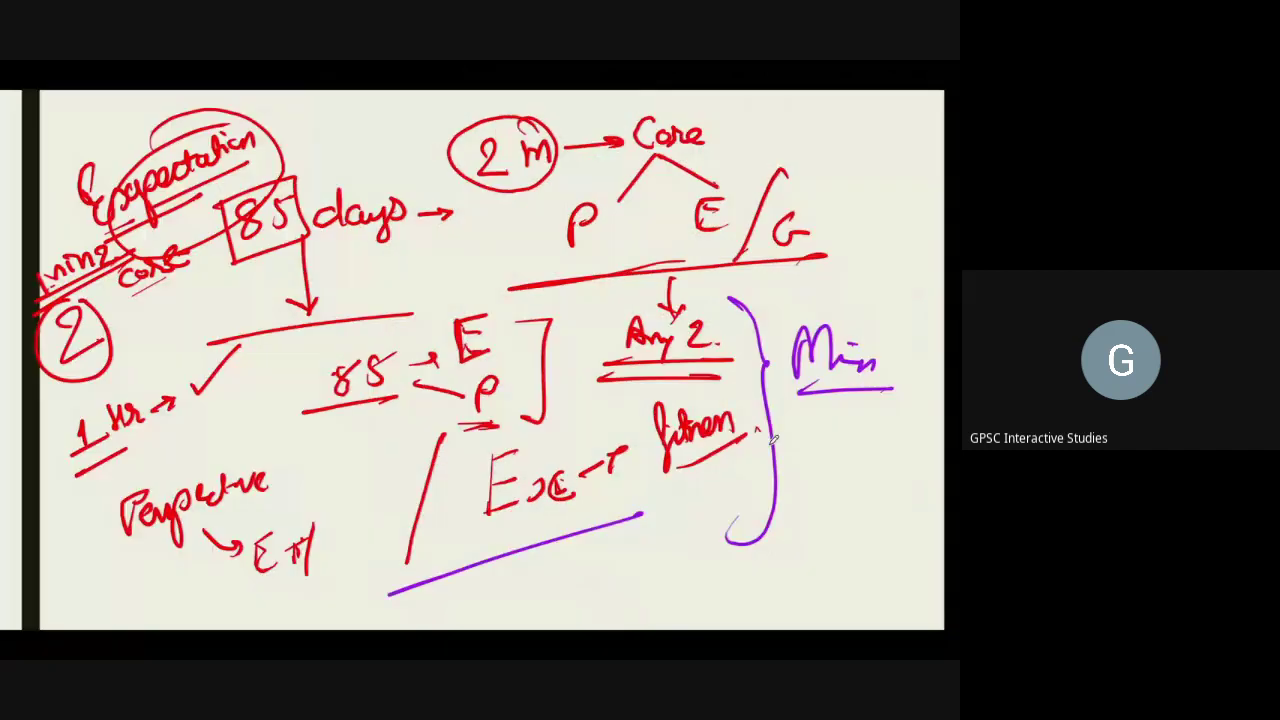
- Switch to the Weekly Review workbook and examine the whole student roster on the Weekly Progress sheet
key(alt+Tab)
scroll(770, 450, down, 1)
scroll(500, 480, up, 1)
scroll(197, 538, down, 2)
scroll(197, 538, down, 6)
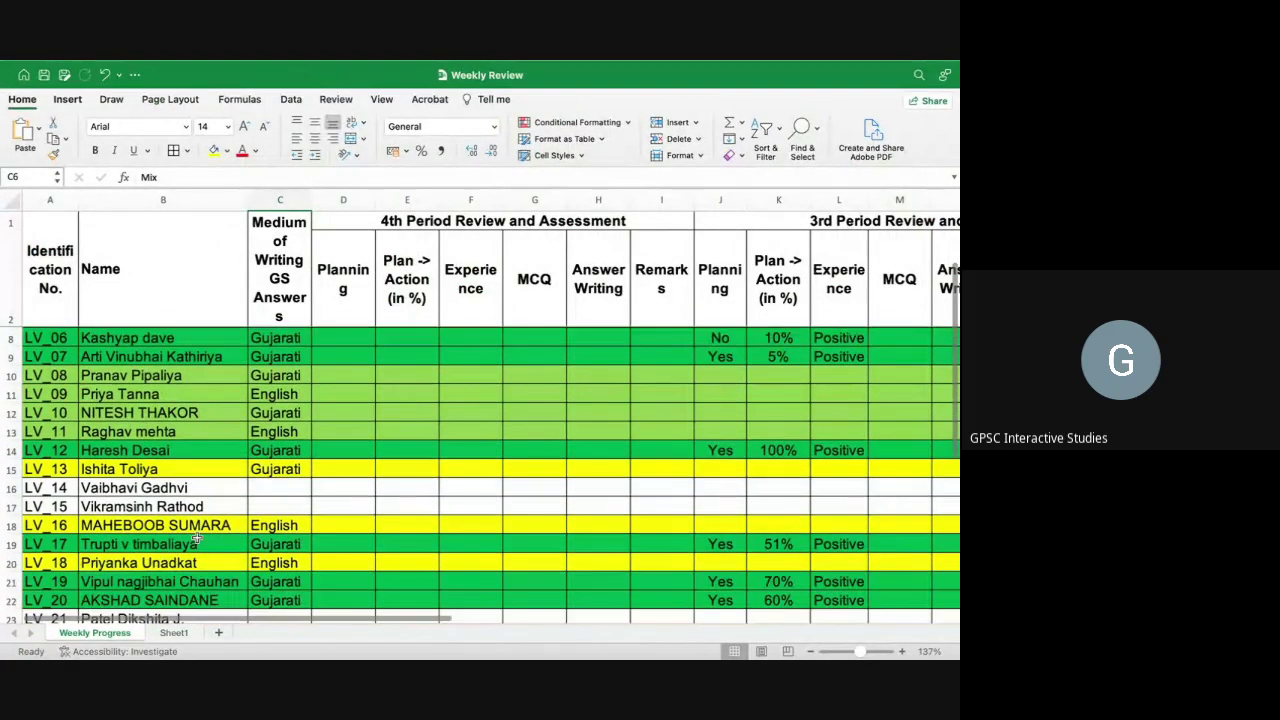
scroll(197, 538, down, 3)
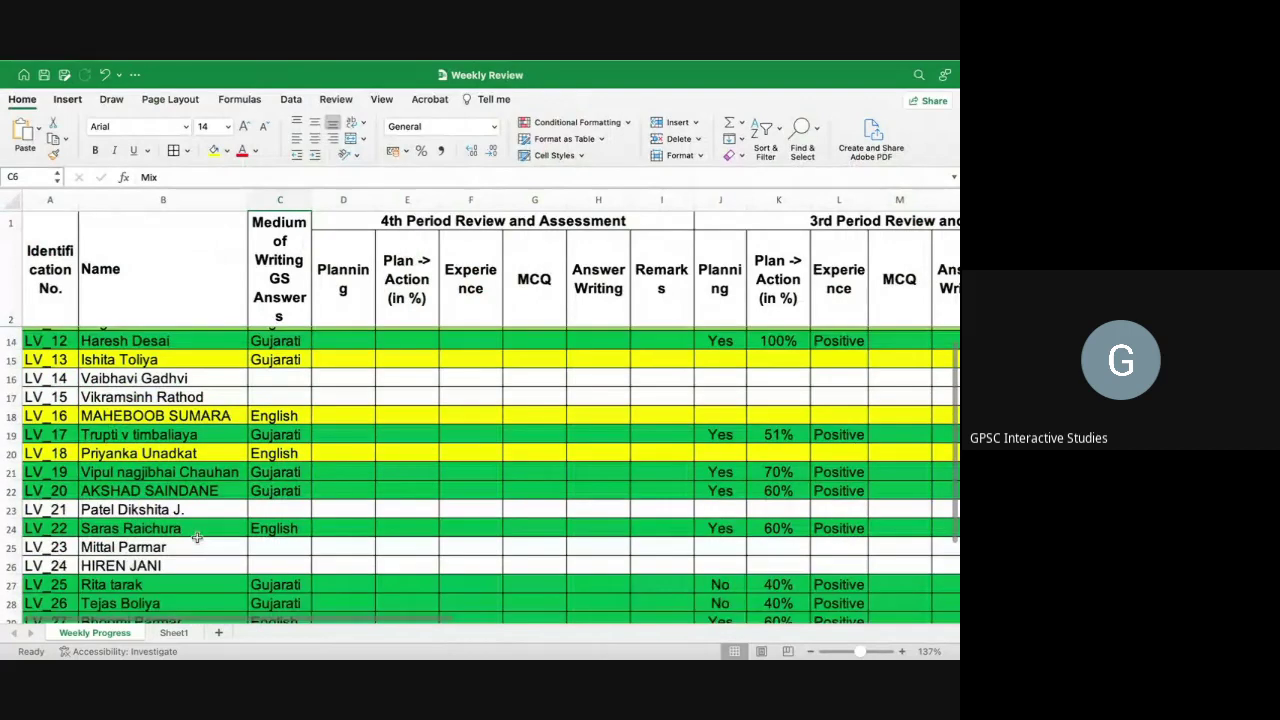
scroll(197, 538, down, 6)
scroll(197, 538, up, 2)
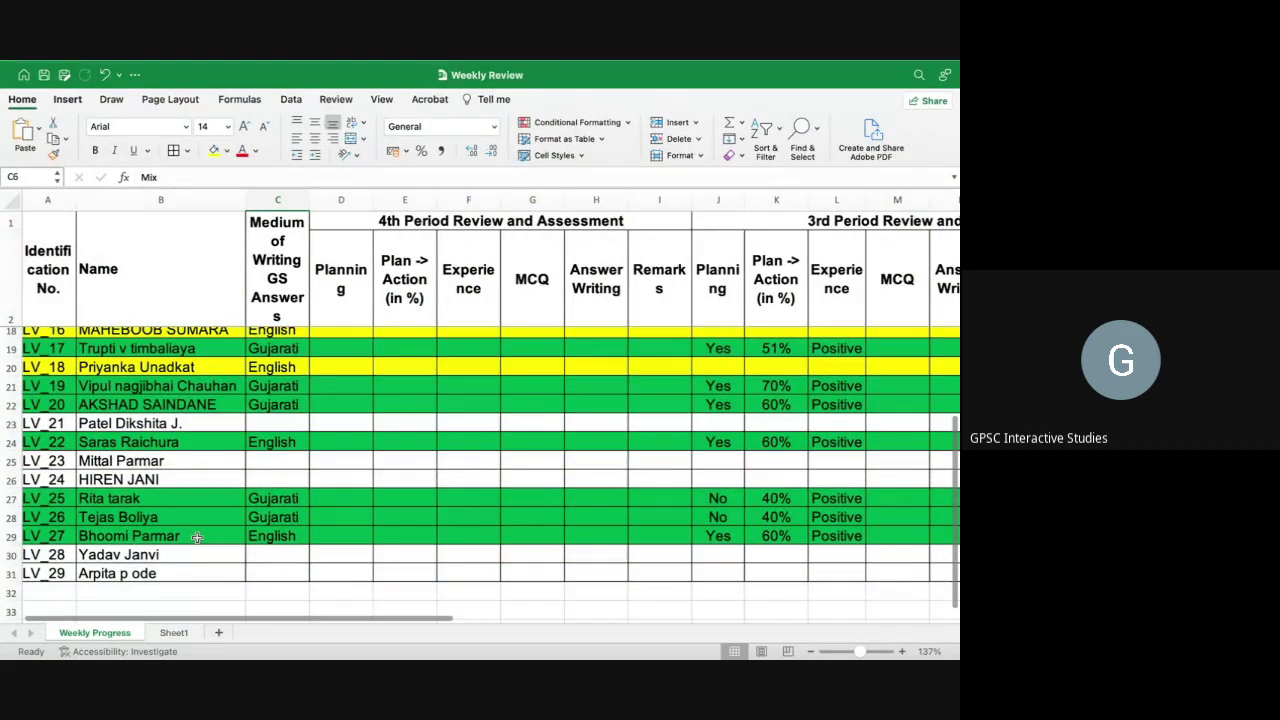
scroll(197, 538, up, 13)
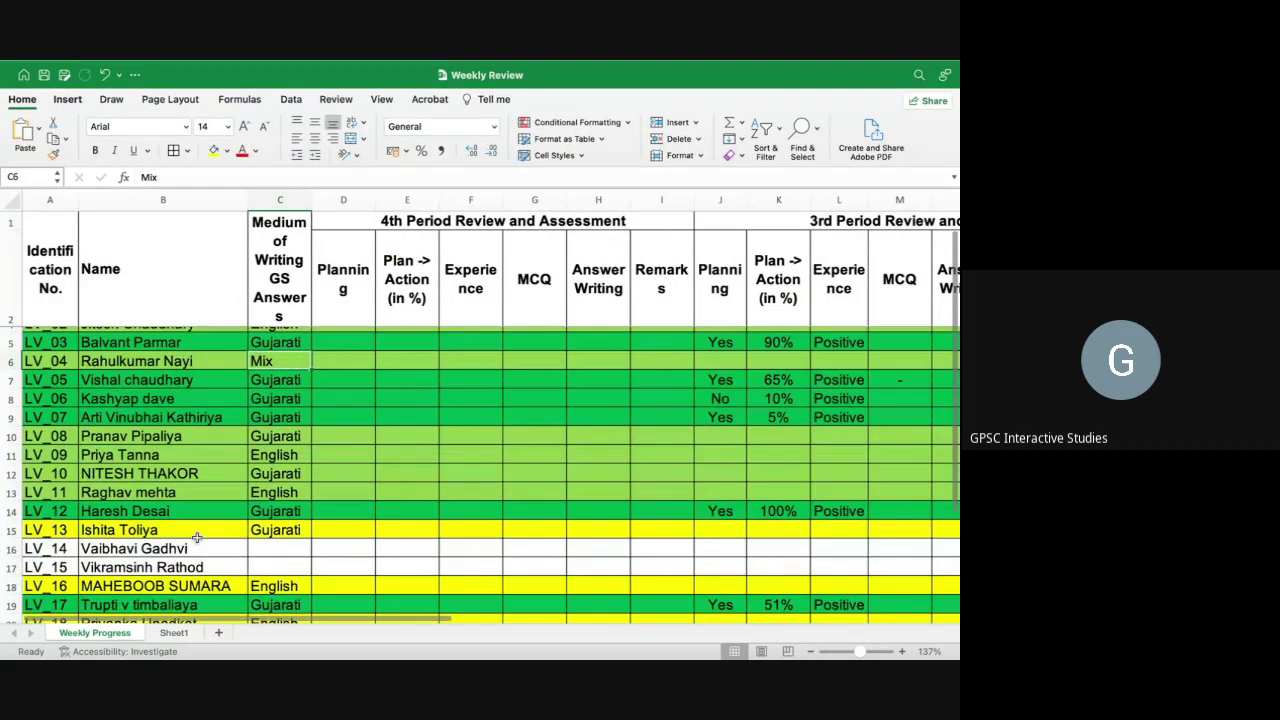
scroll(197, 538, up, 2)
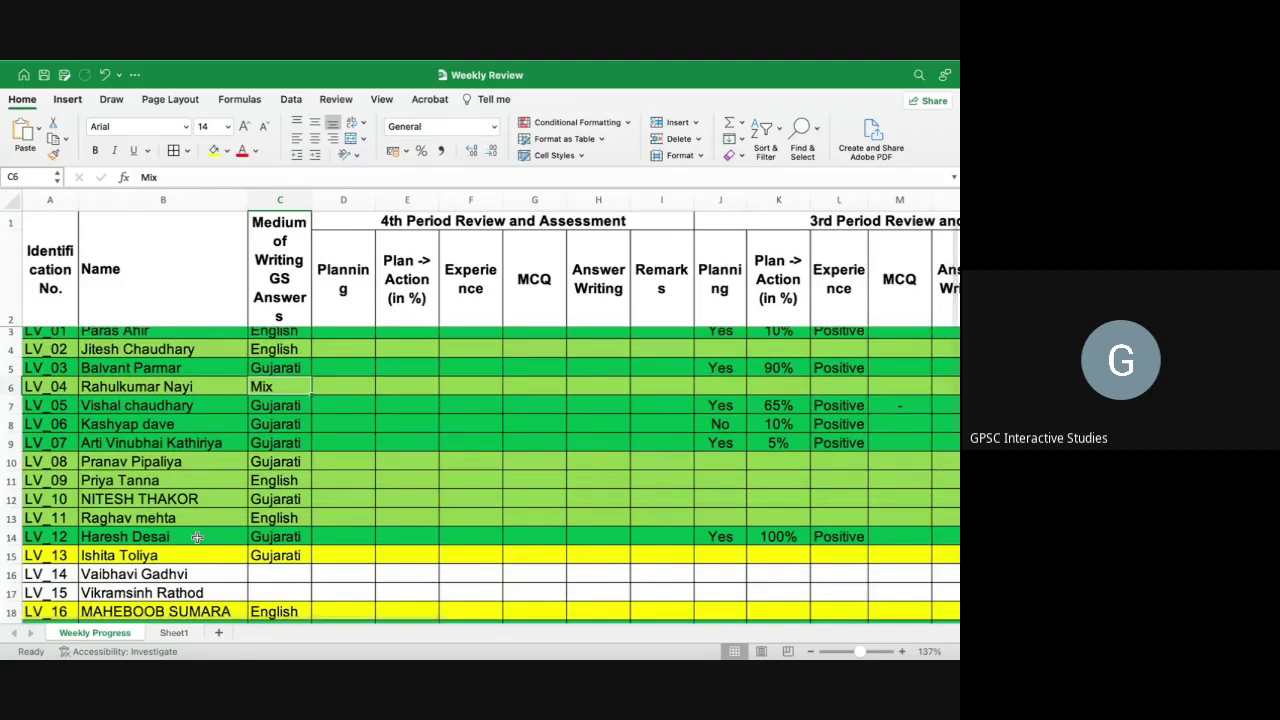
scroll(197, 538, up, 1)
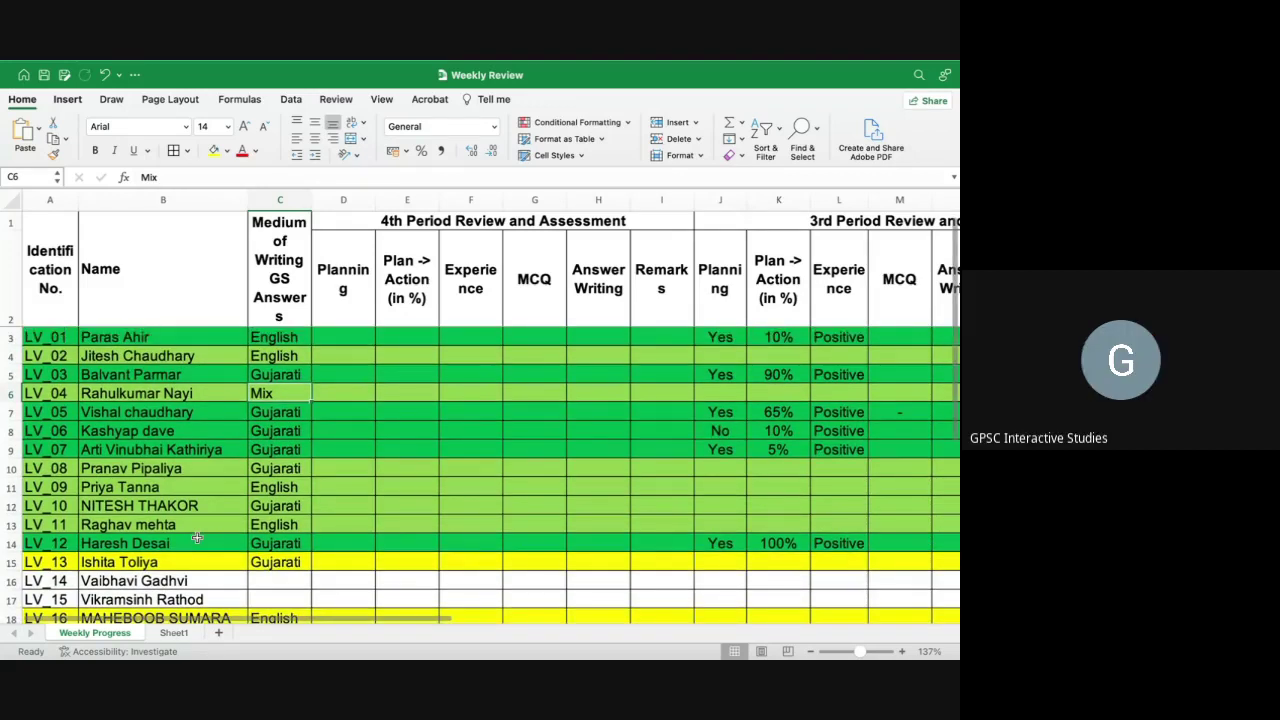
- Check the Google Meet call for who is speaking and return to row 6 of the Weekly Progress sheet
key(super+Tab)
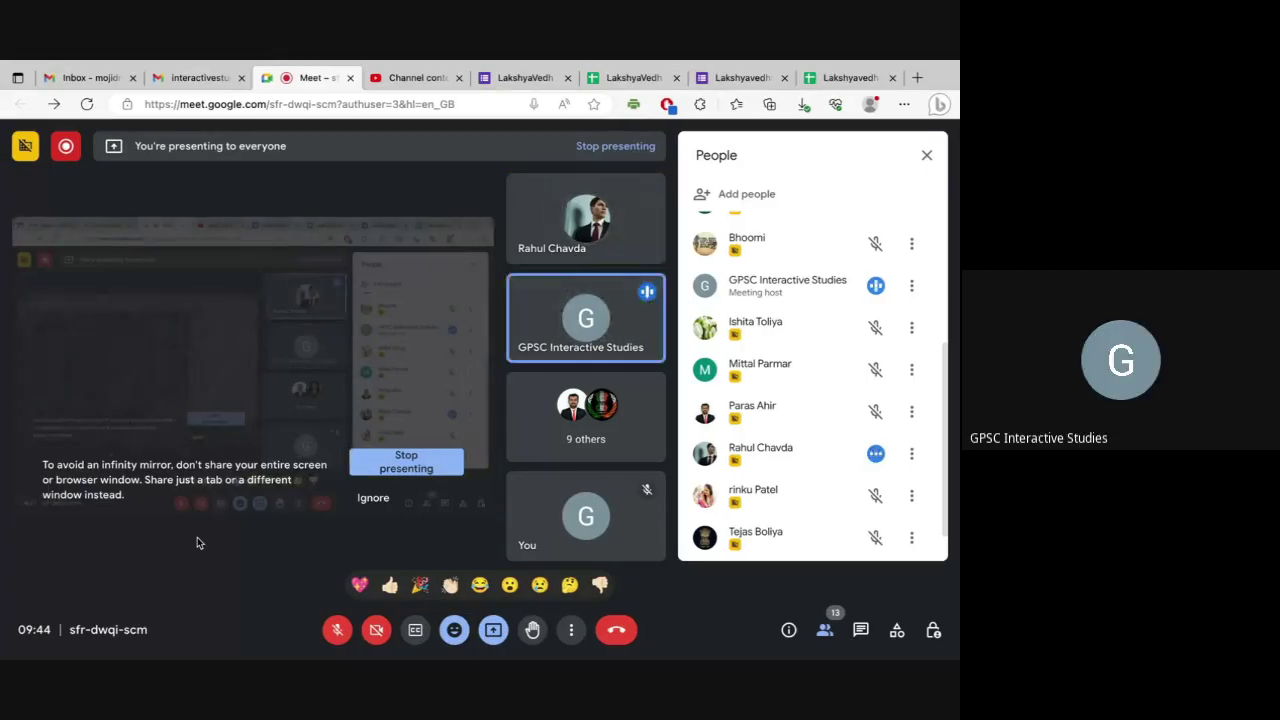
key(super+Tab)
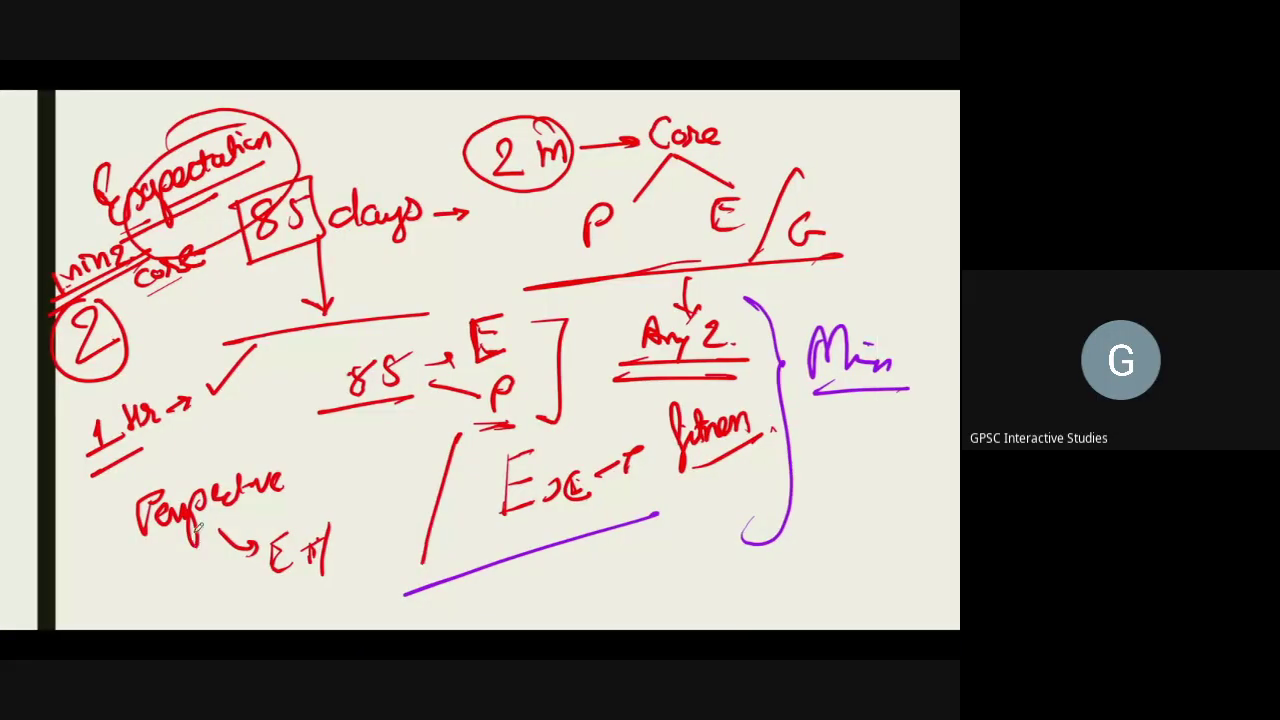
key(ctrl+Right)
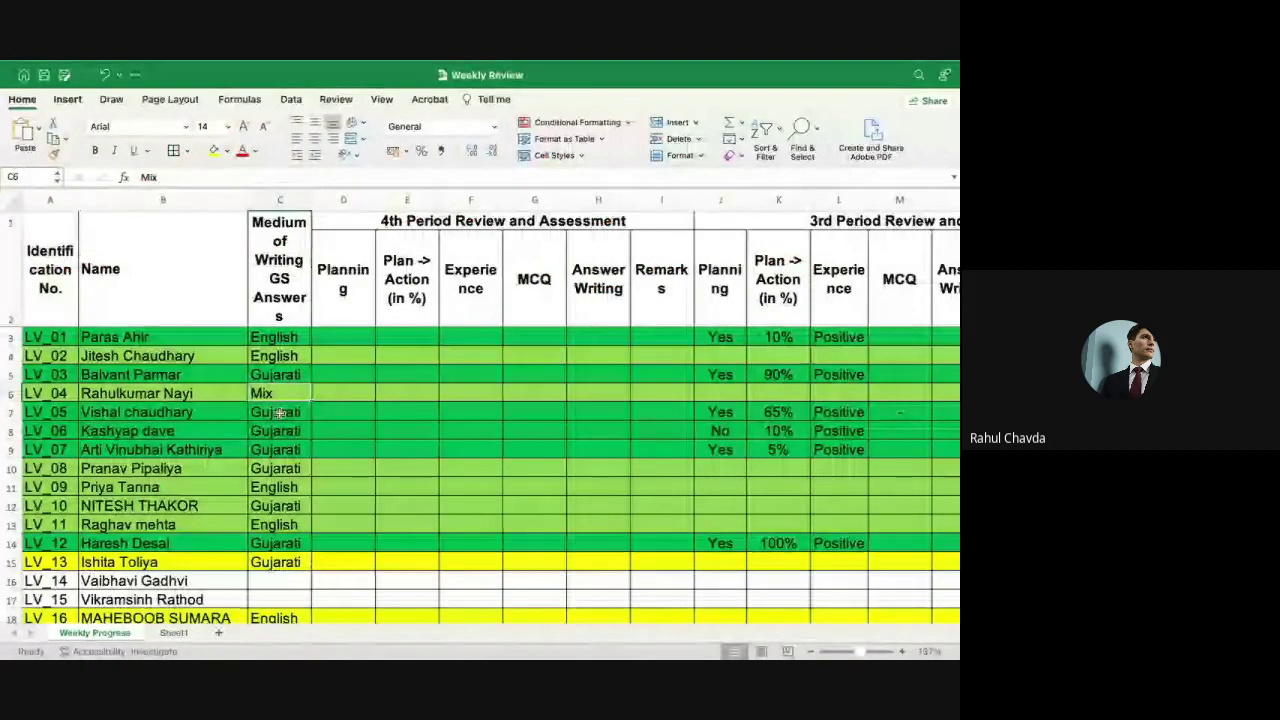
click(143, 395)
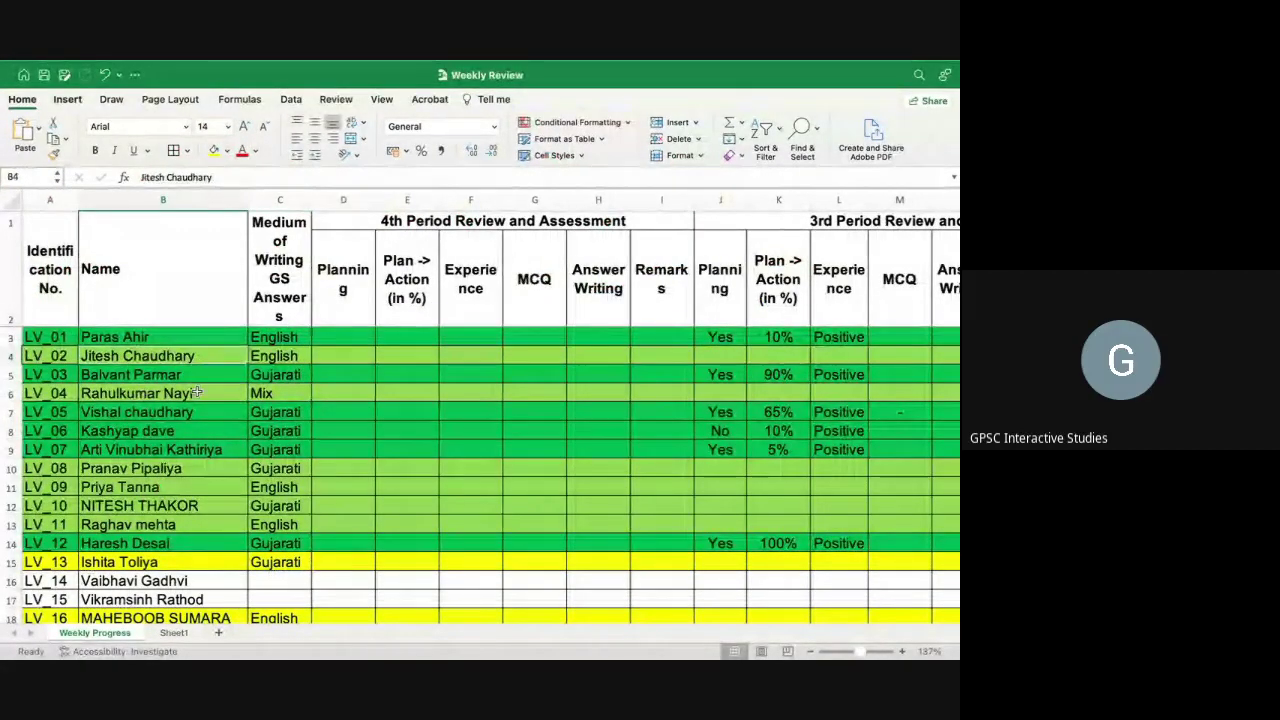
click(314, 396)
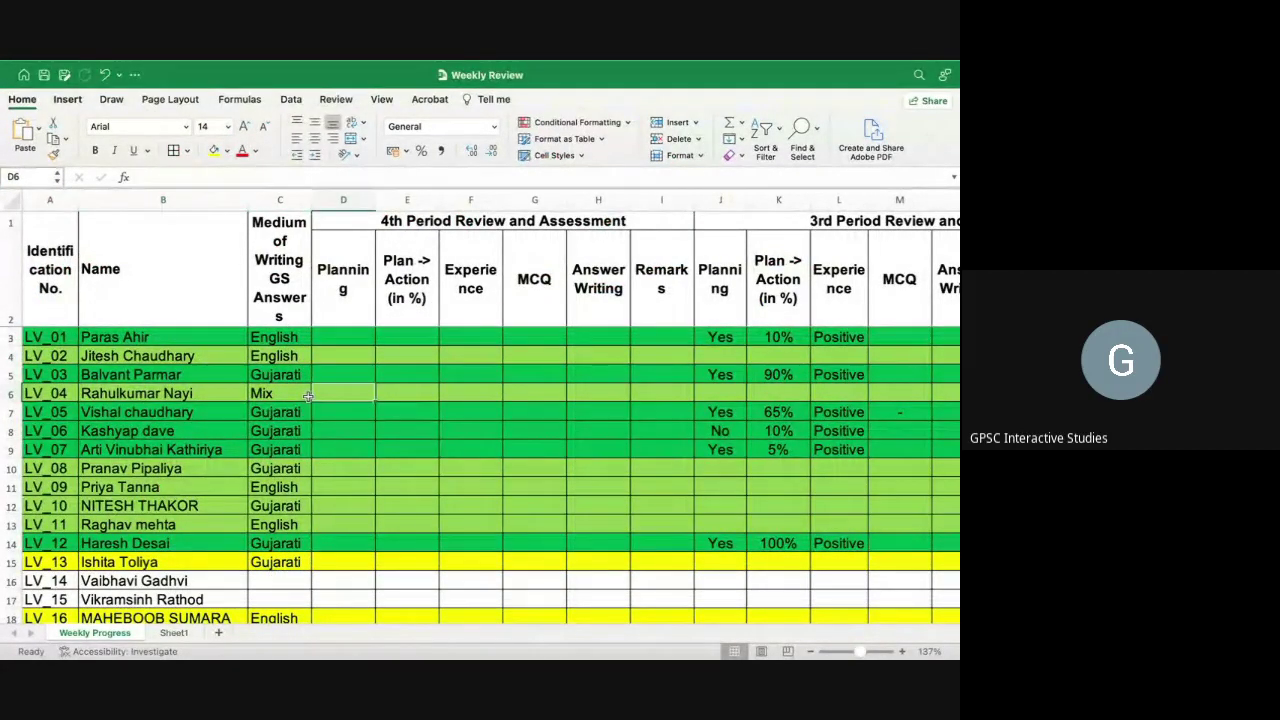
- Fill the whole of row 6 on the Weekly Progress sheet with the gold theme colour
click(9, 394)
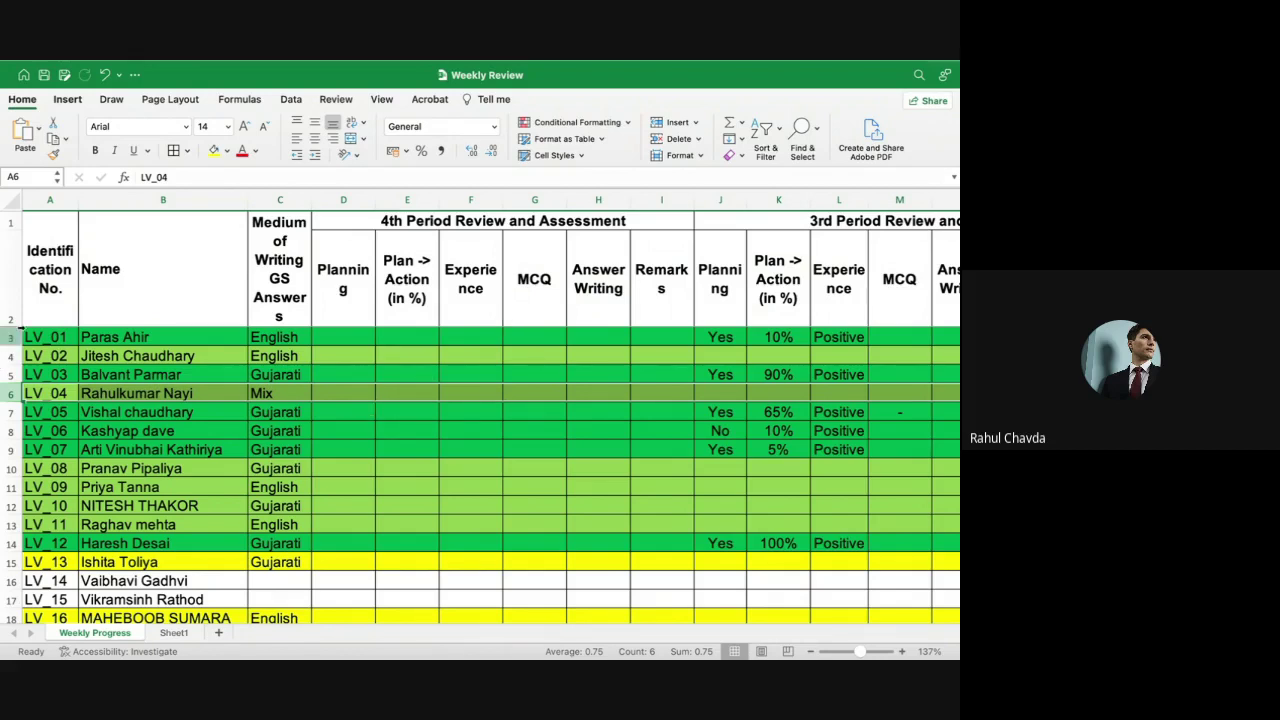
click(12, 337)
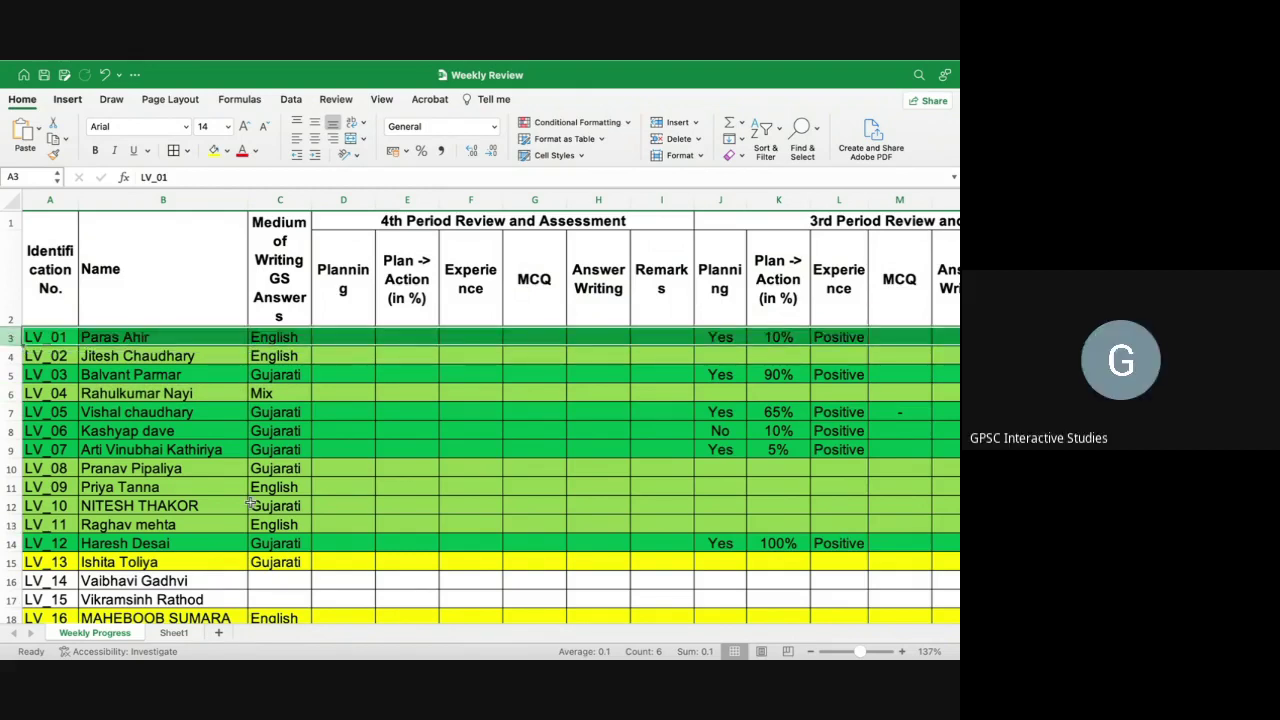
scroll(251, 504, down, 3)
scroll(89, 404, up, 3)
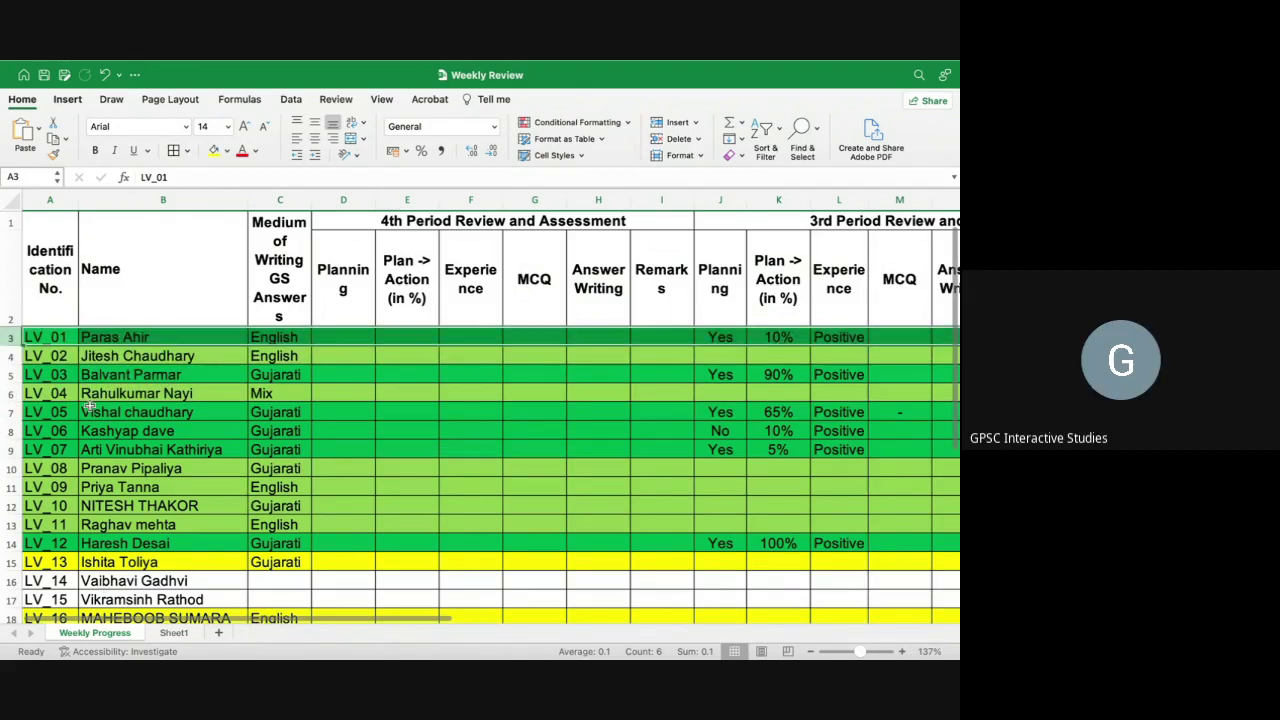
click(17, 412)
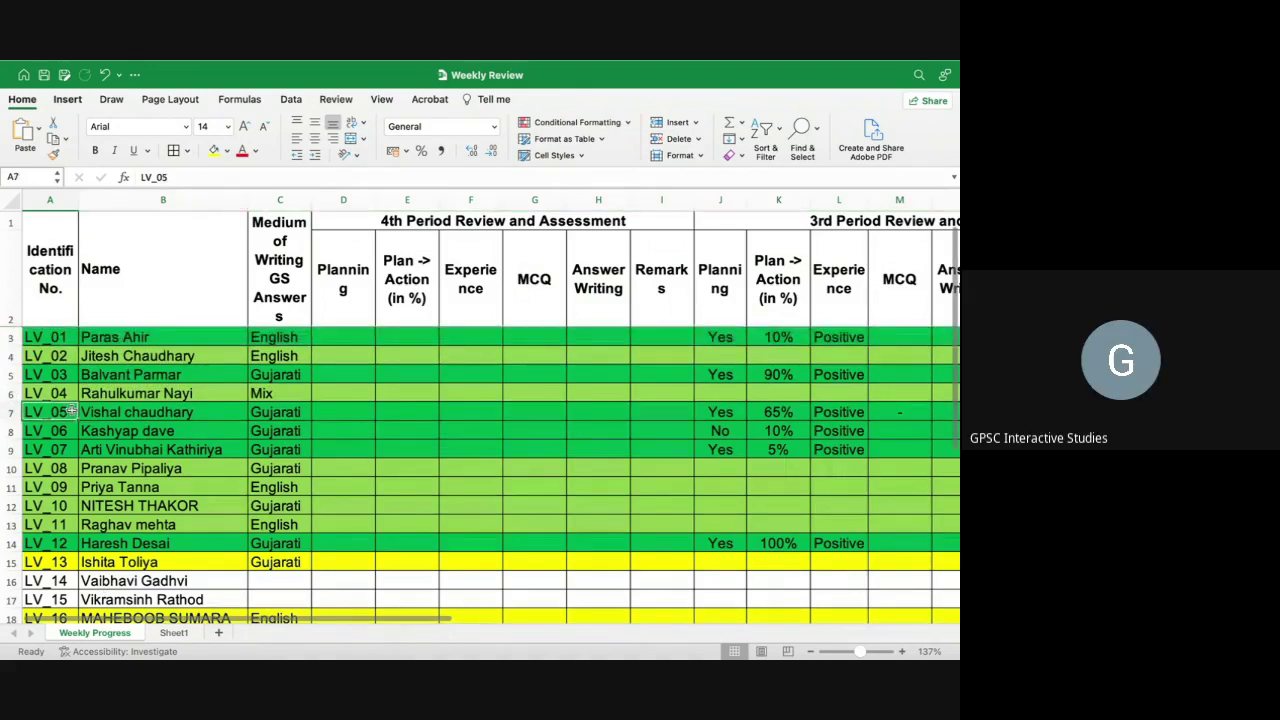
click(11, 394)
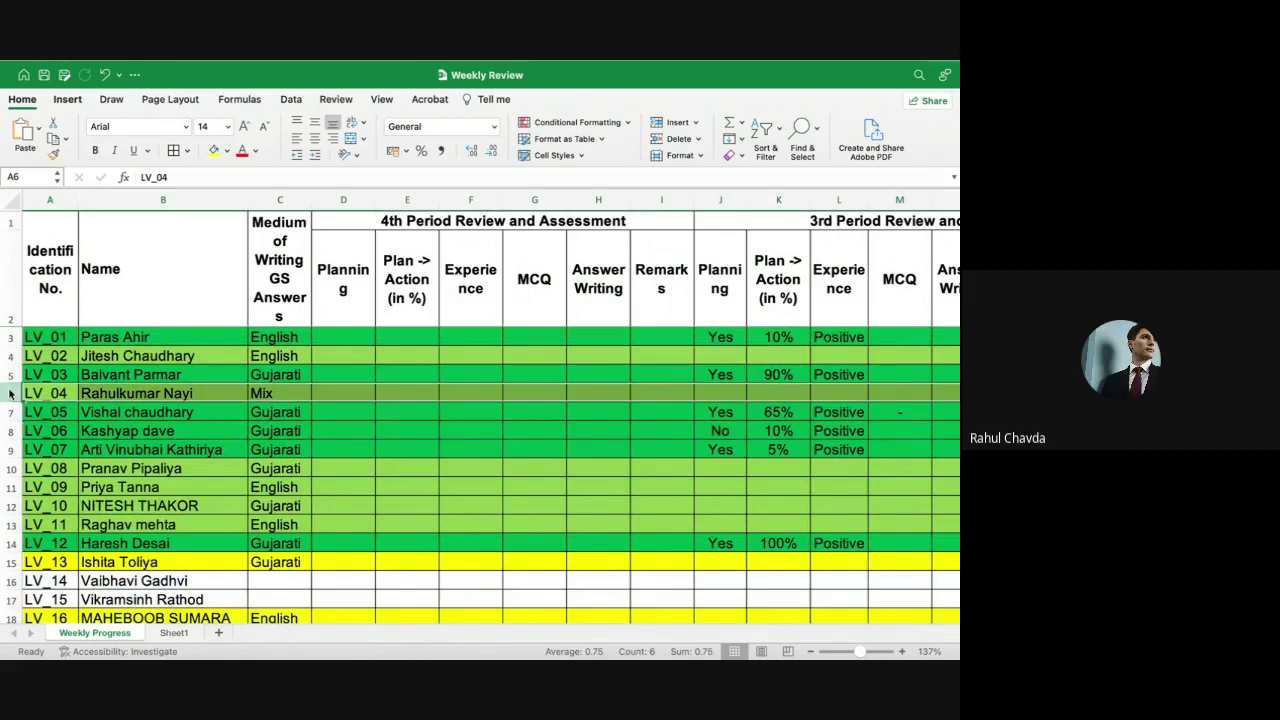
click(226, 152)
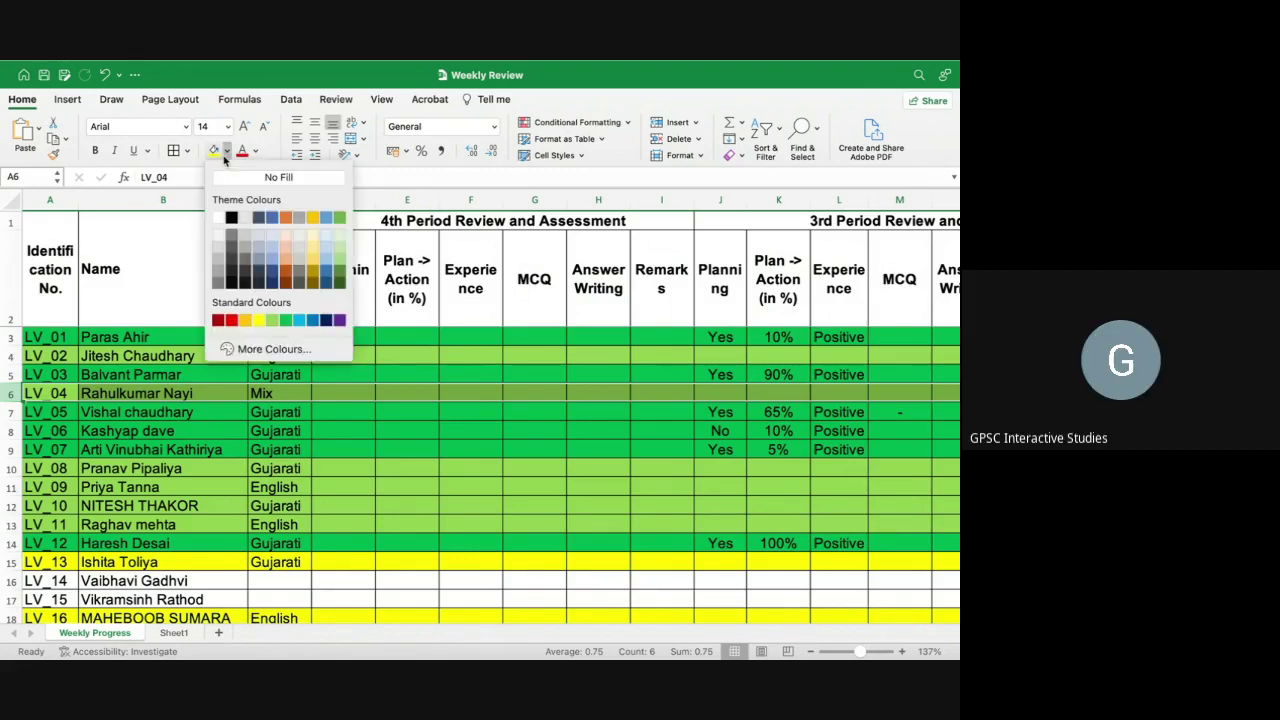
click(314, 218)
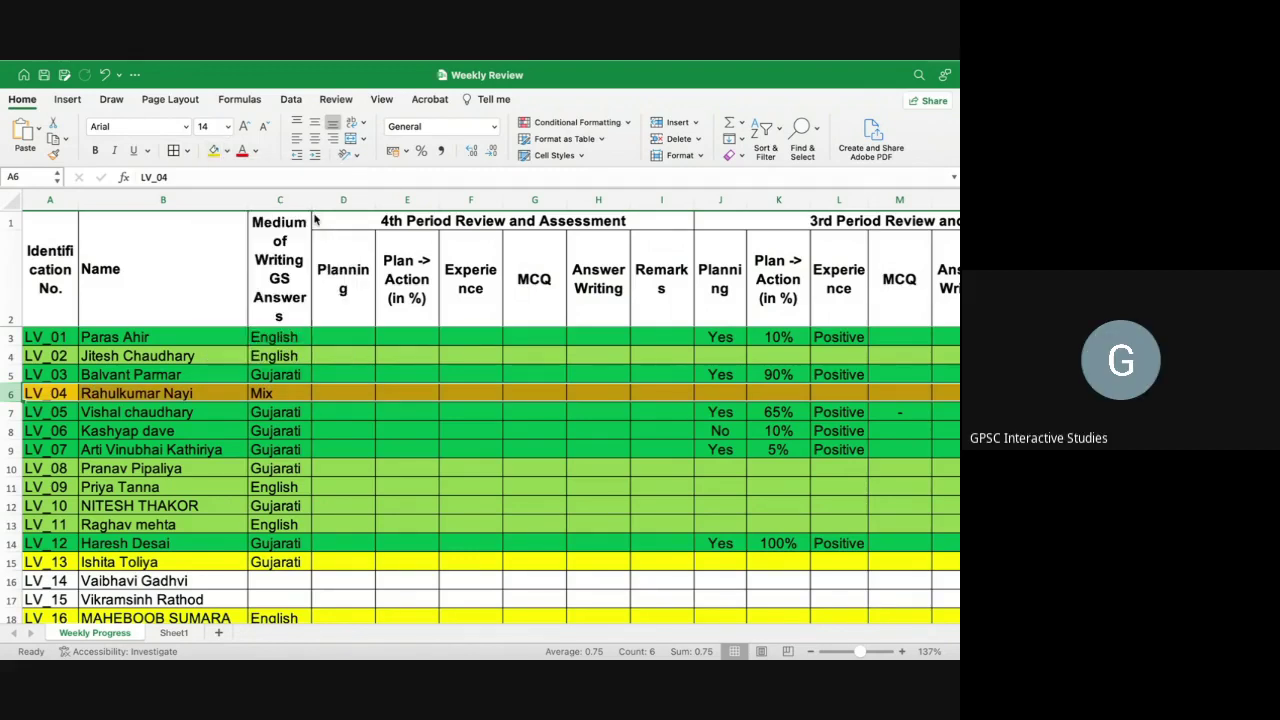
- Enter Yes in row 6 under Planning in the 4th Period Review and Assessment block
click(317, 599)
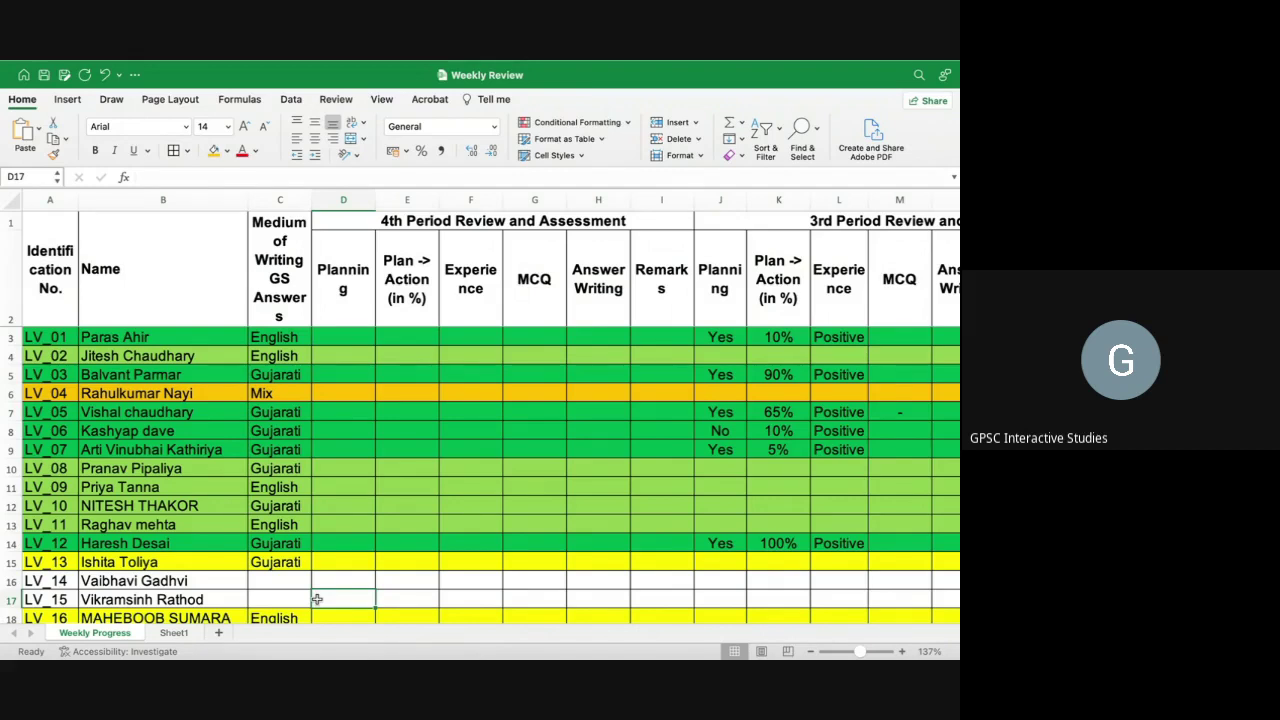
click(347, 399)
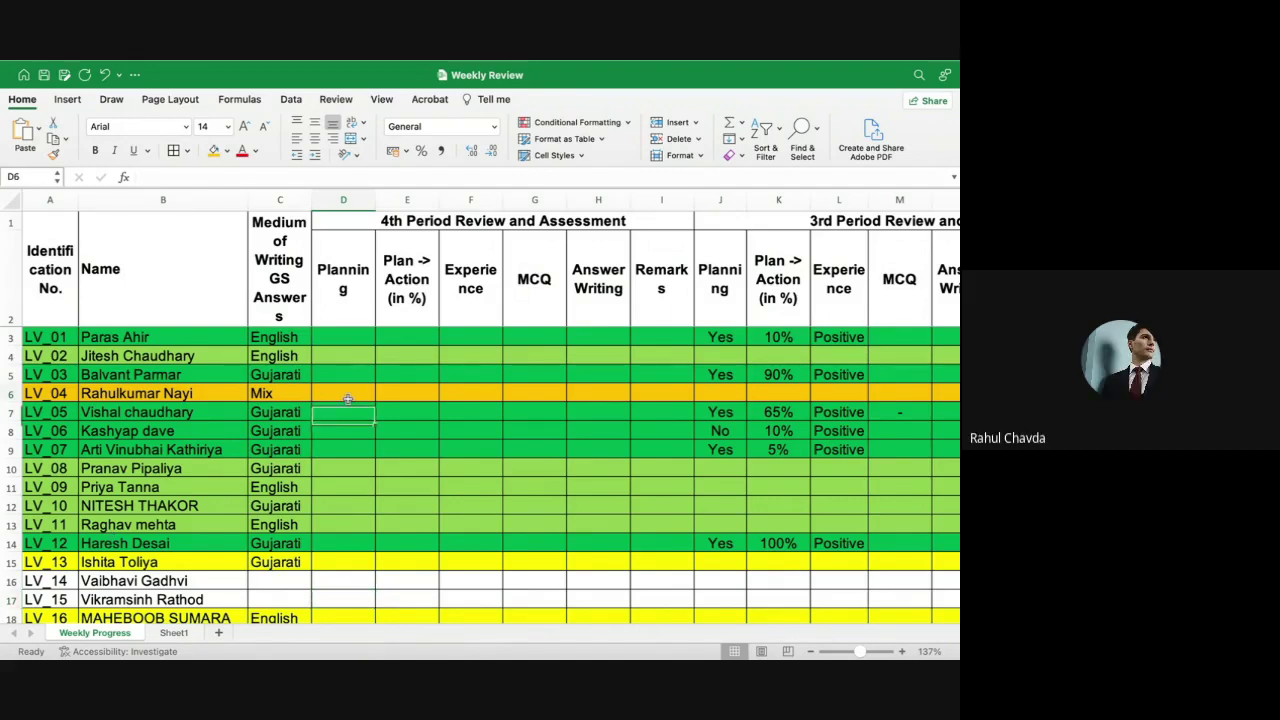
text(Yes)
key(Tab)
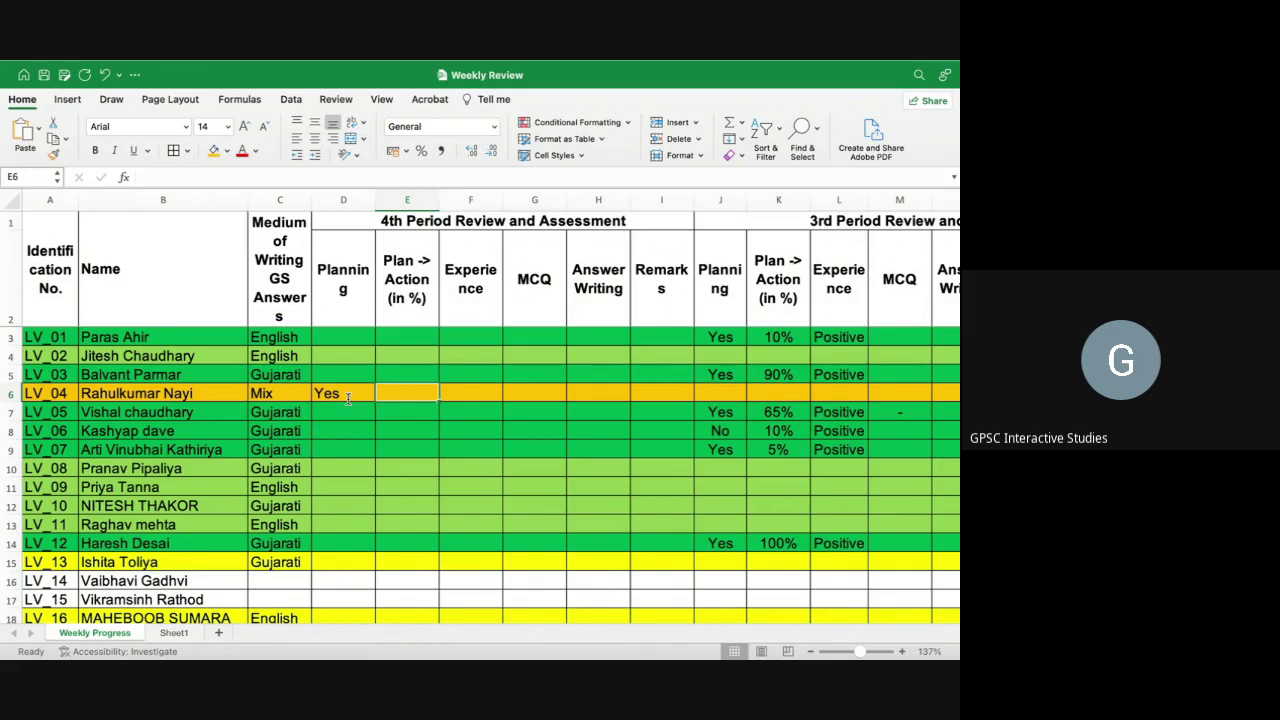
- Enter 85% in row 6 under Plan -> Action in the 4th Period block
click(471, 200)
click(598, 200)
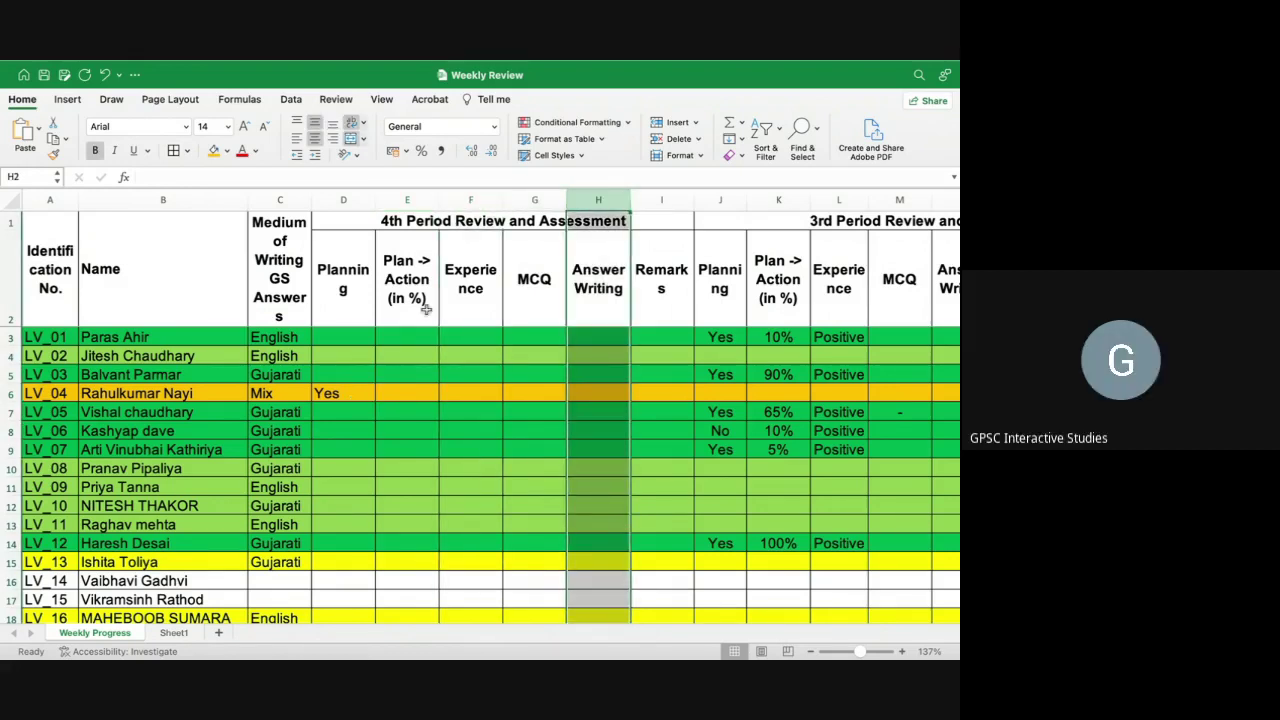
click(397, 386)
text(85)
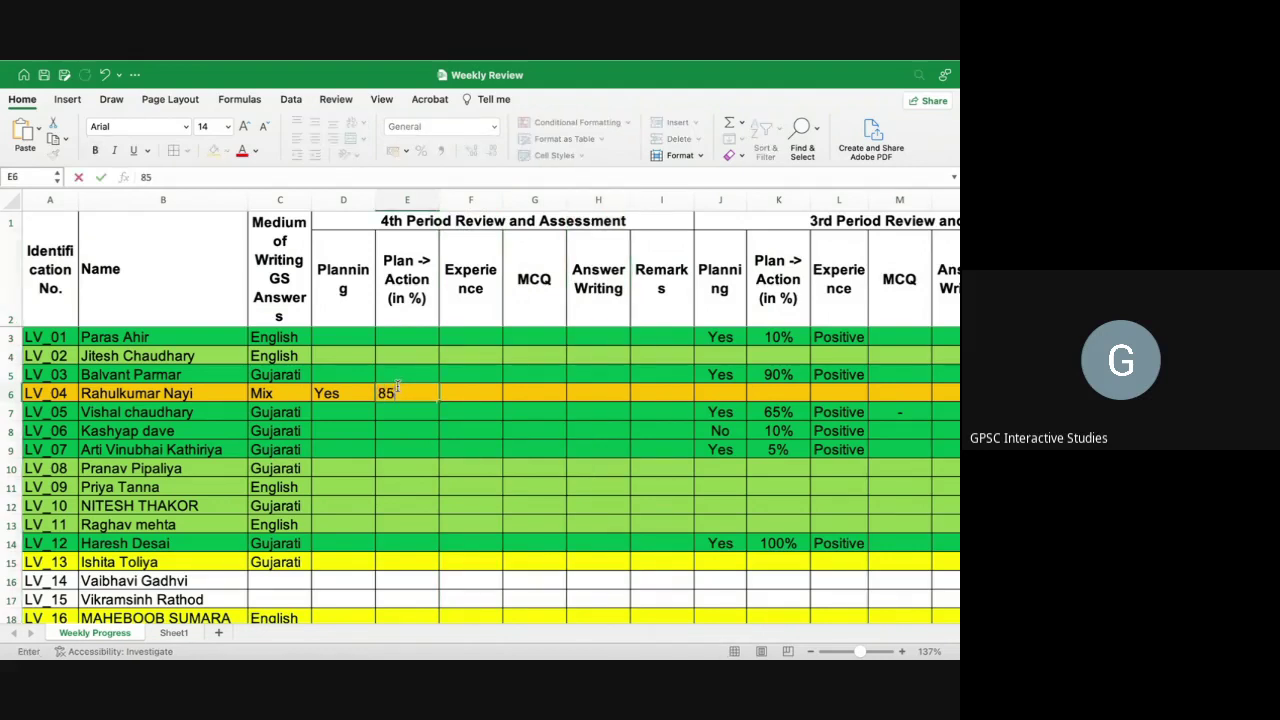
text(%)
key(ctrl+Return)
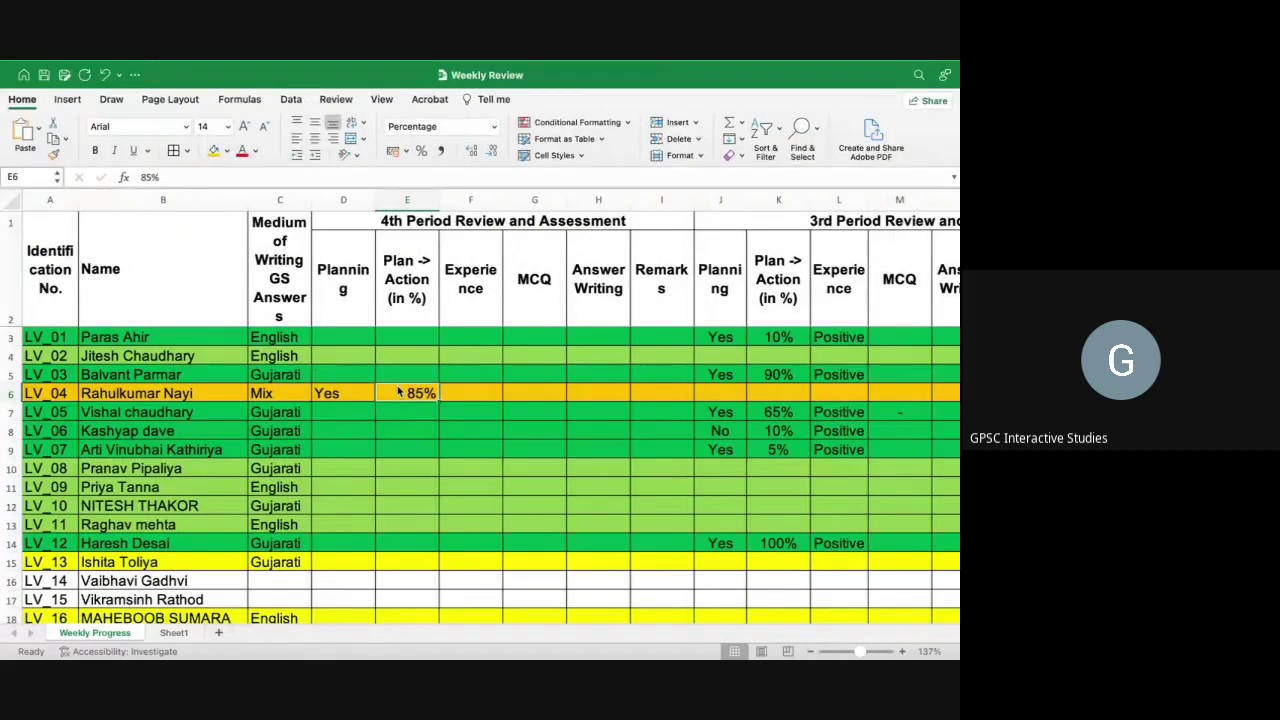
- In row 6 of the 4th Period block, enter Start under MCQ and 2-3 under Answer Writing
click(536, 399)
text(Start)
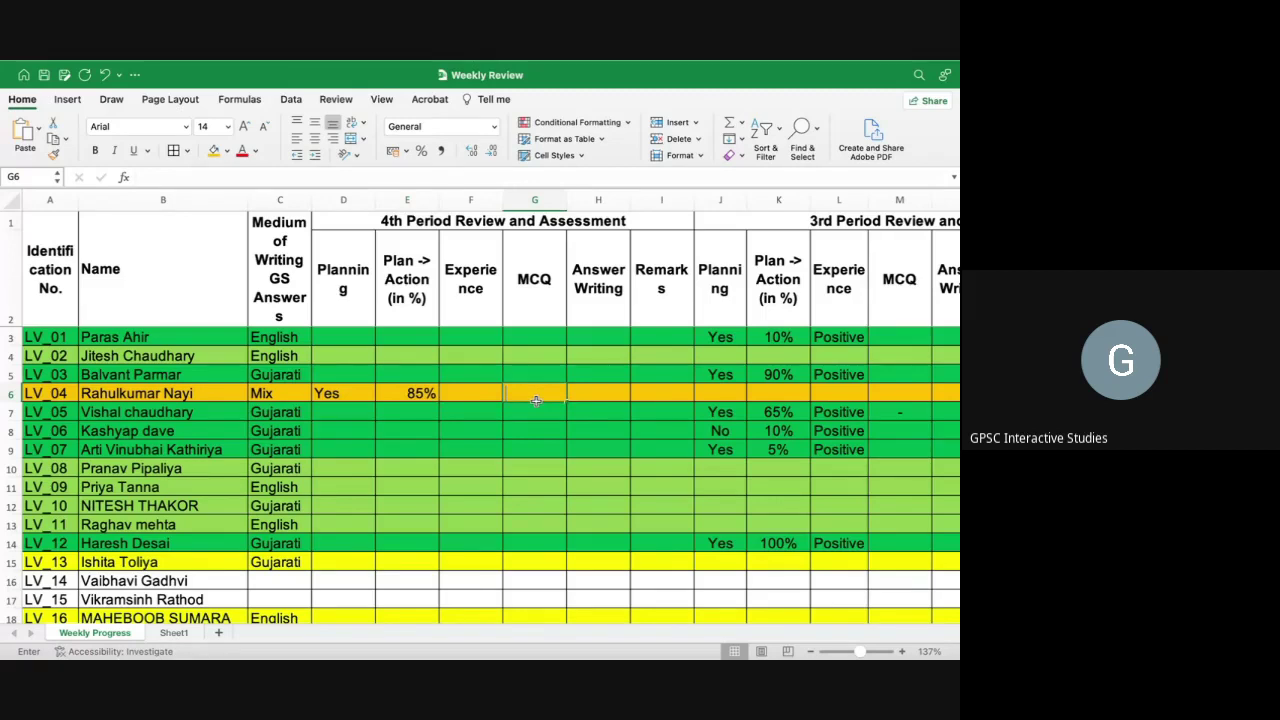
key(Return)
key(Right)
key(Up)
text(2-3)
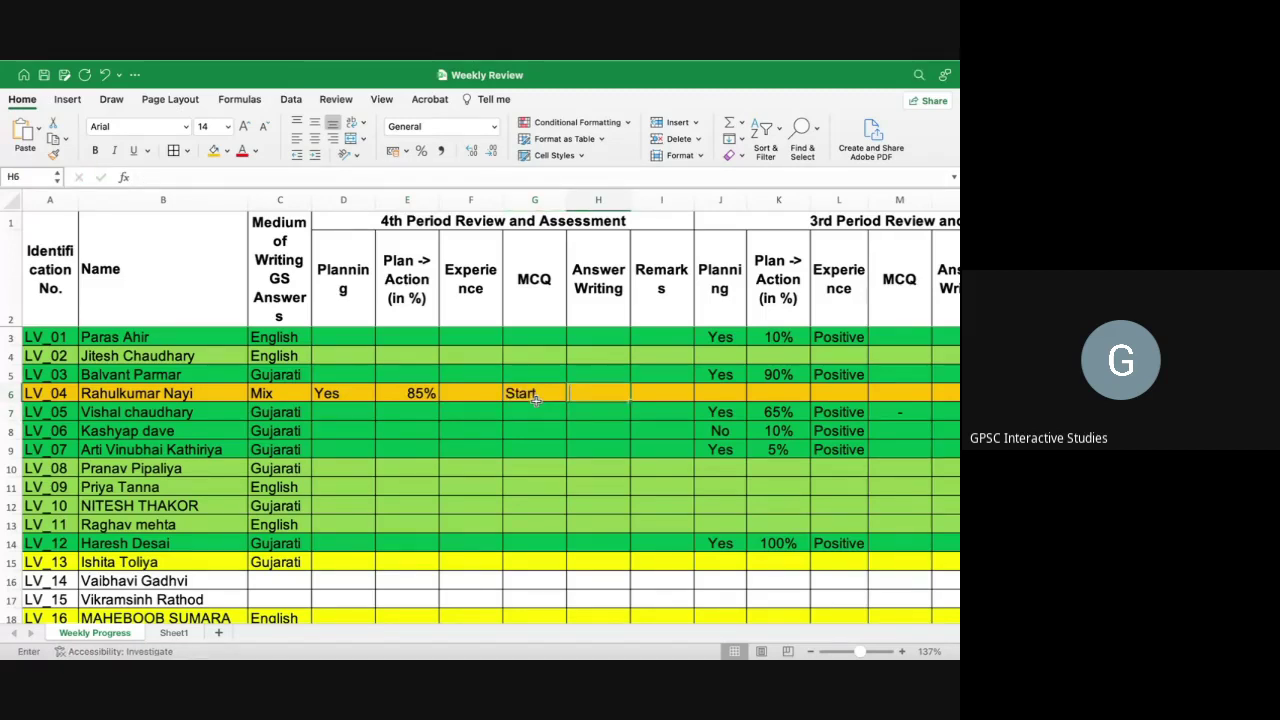
key(Return)
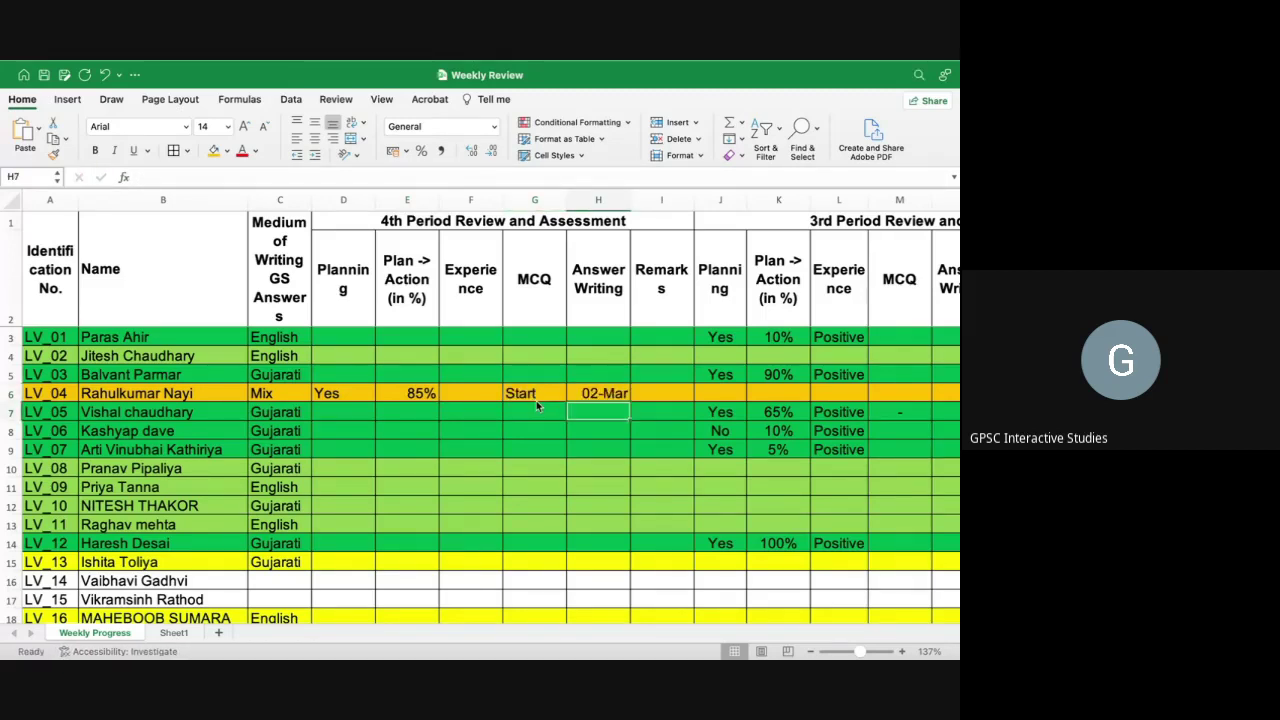
- Replace the 4th Period Answer Writing entry in row 6 with the text 2-3-
click(600, 395)
click(220, 178)
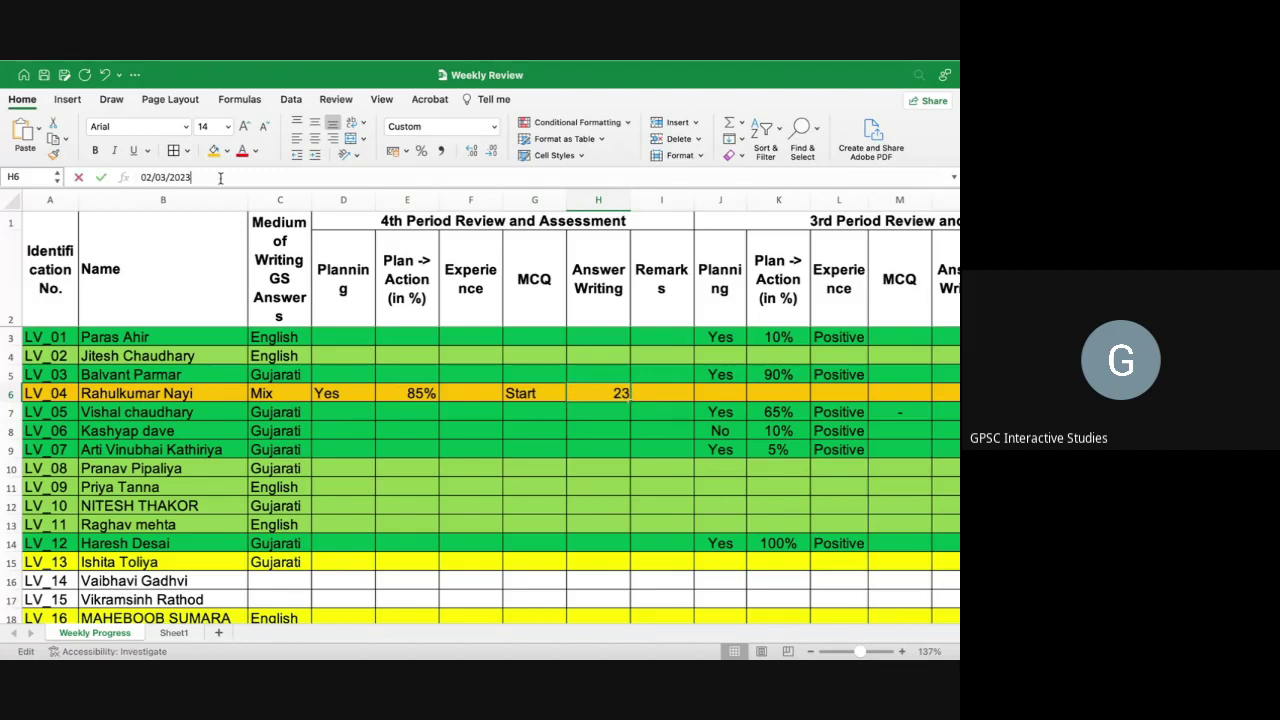
double_click(220, 178)
text(-3)
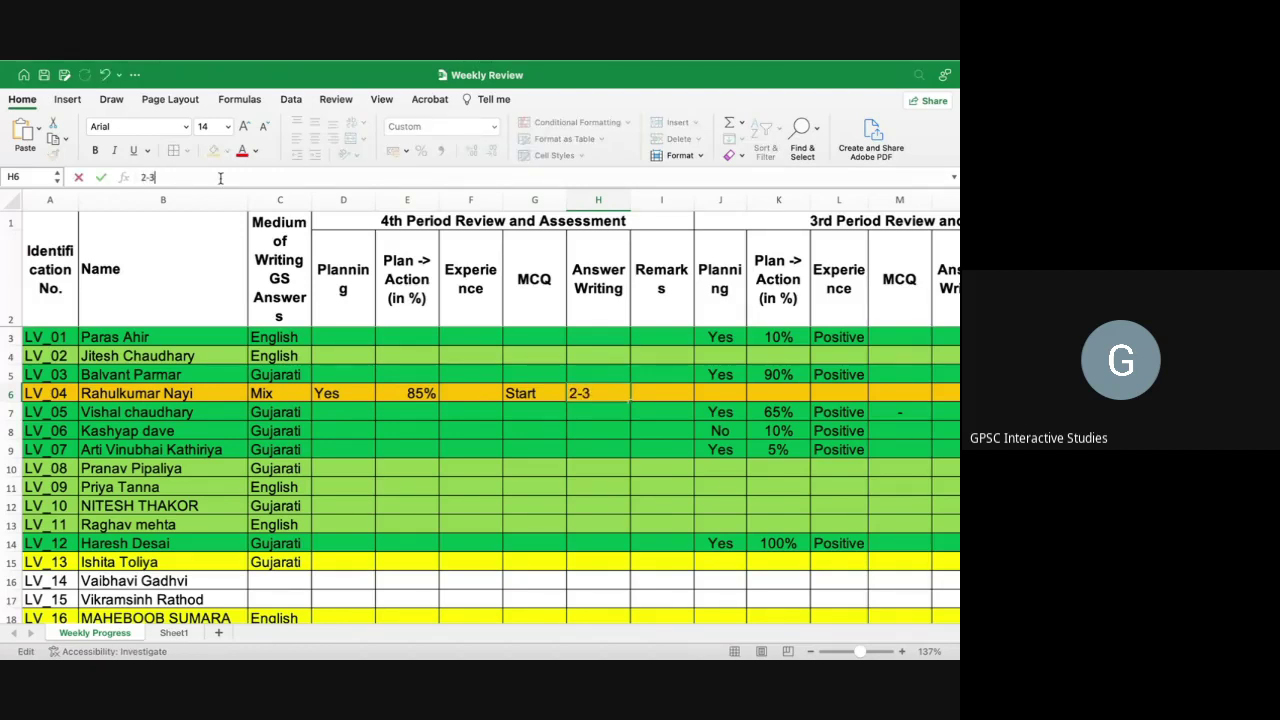
text(-)
key(Return)
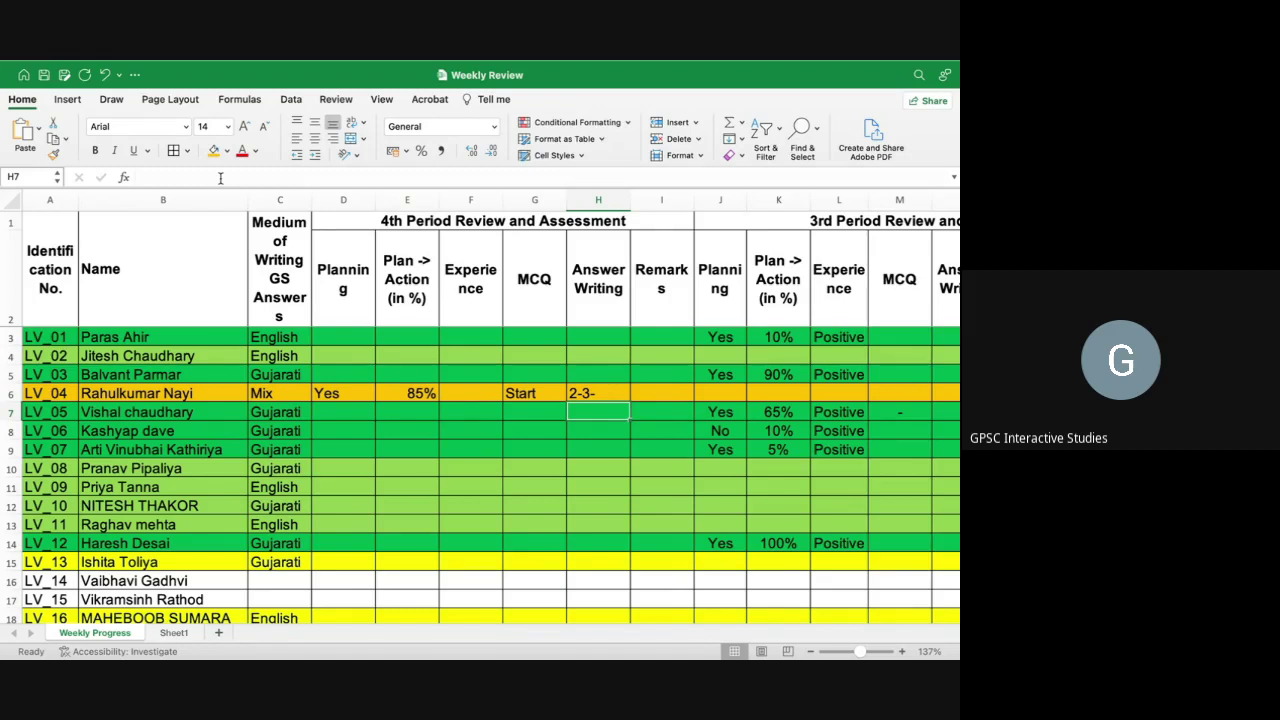
click(478, 390)
click(467, 248)
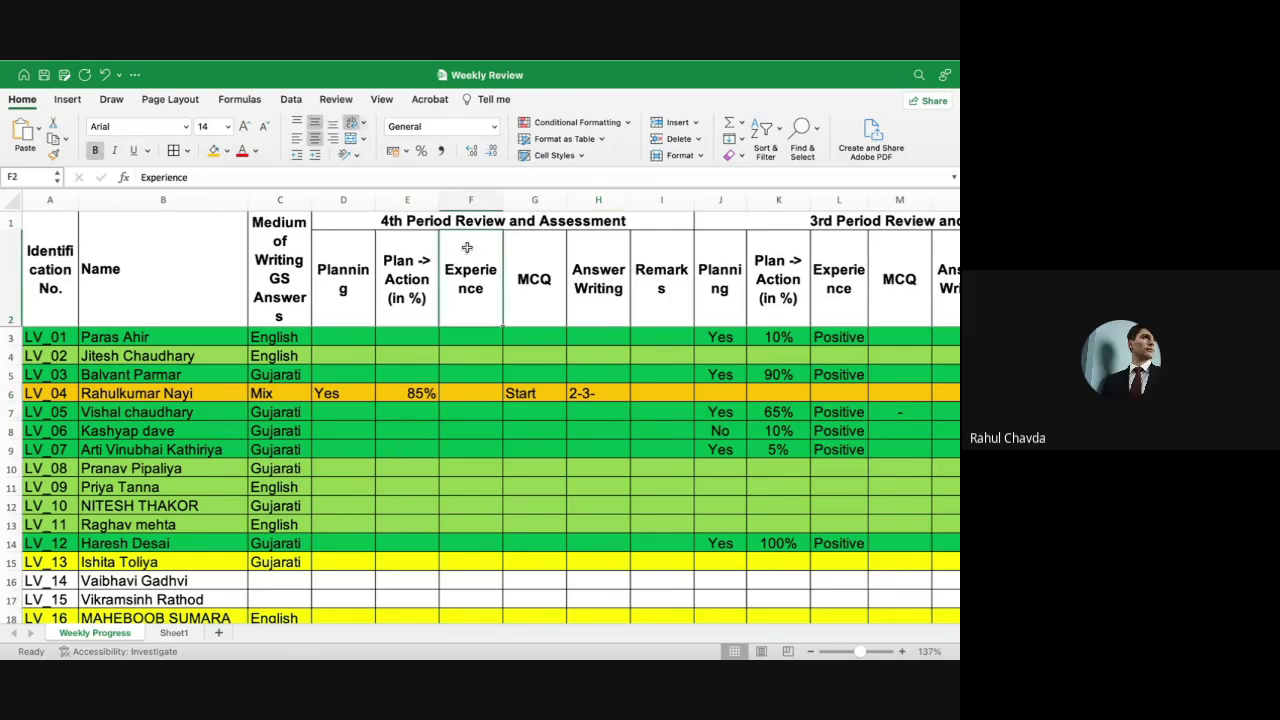
click(481, 390)
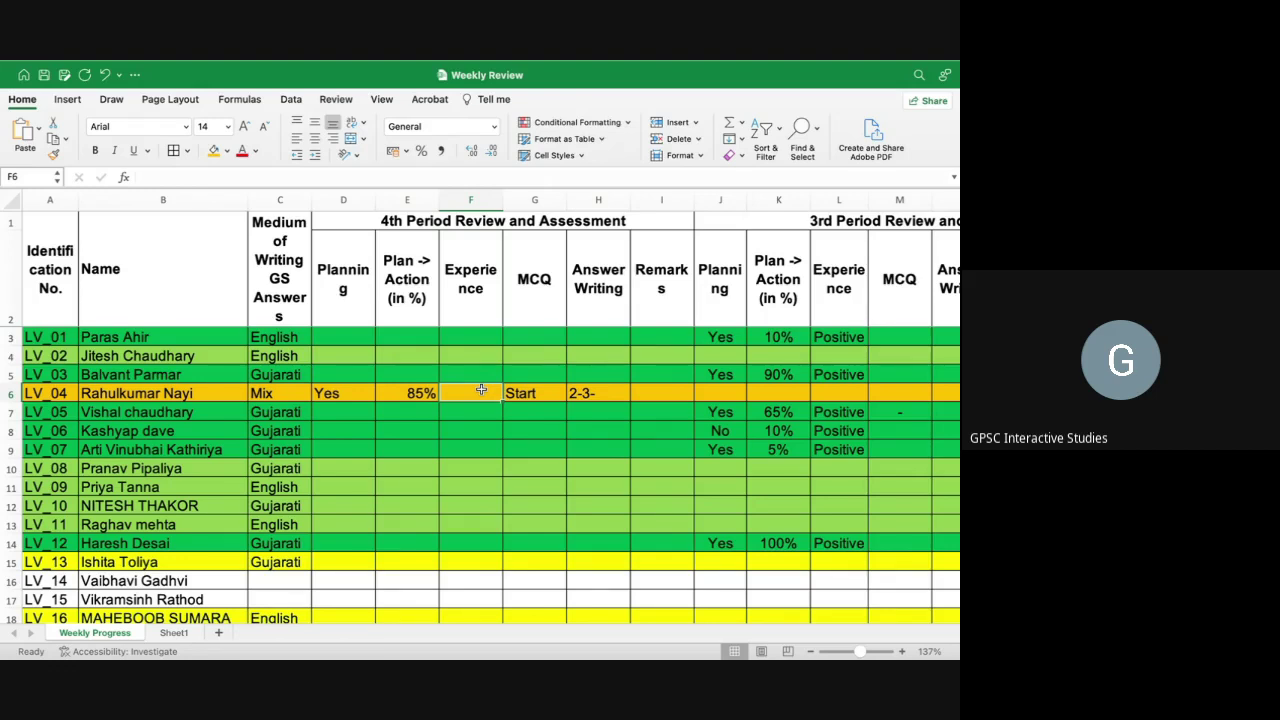
- Switch to the Google Meet call and look through the list of people in the call
key(ctrl+Up)
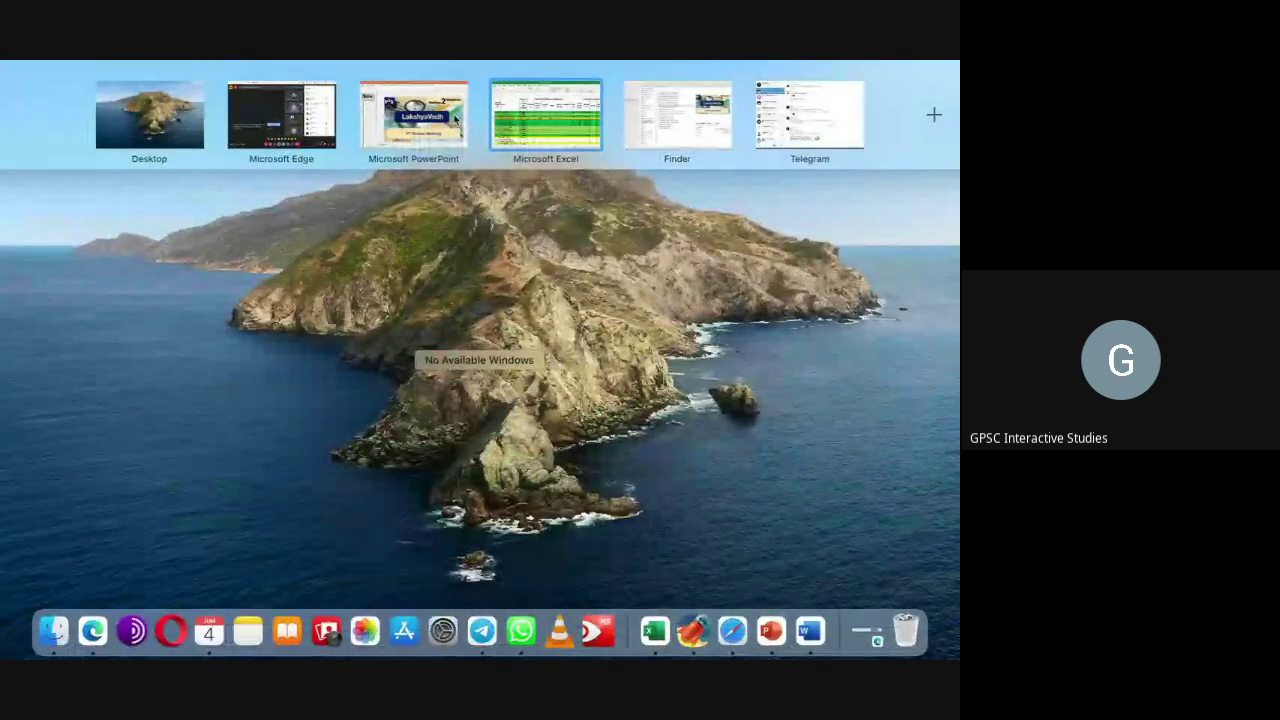
click(436, 122)
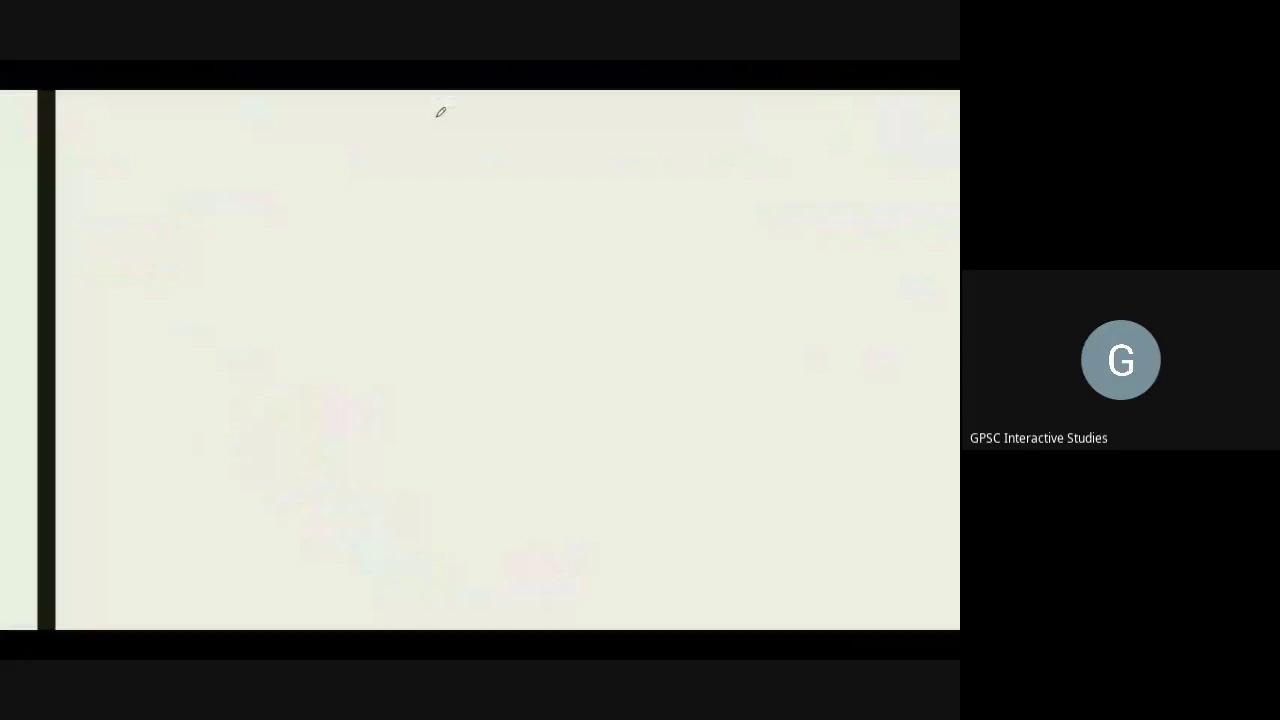
key(alt+Tab)
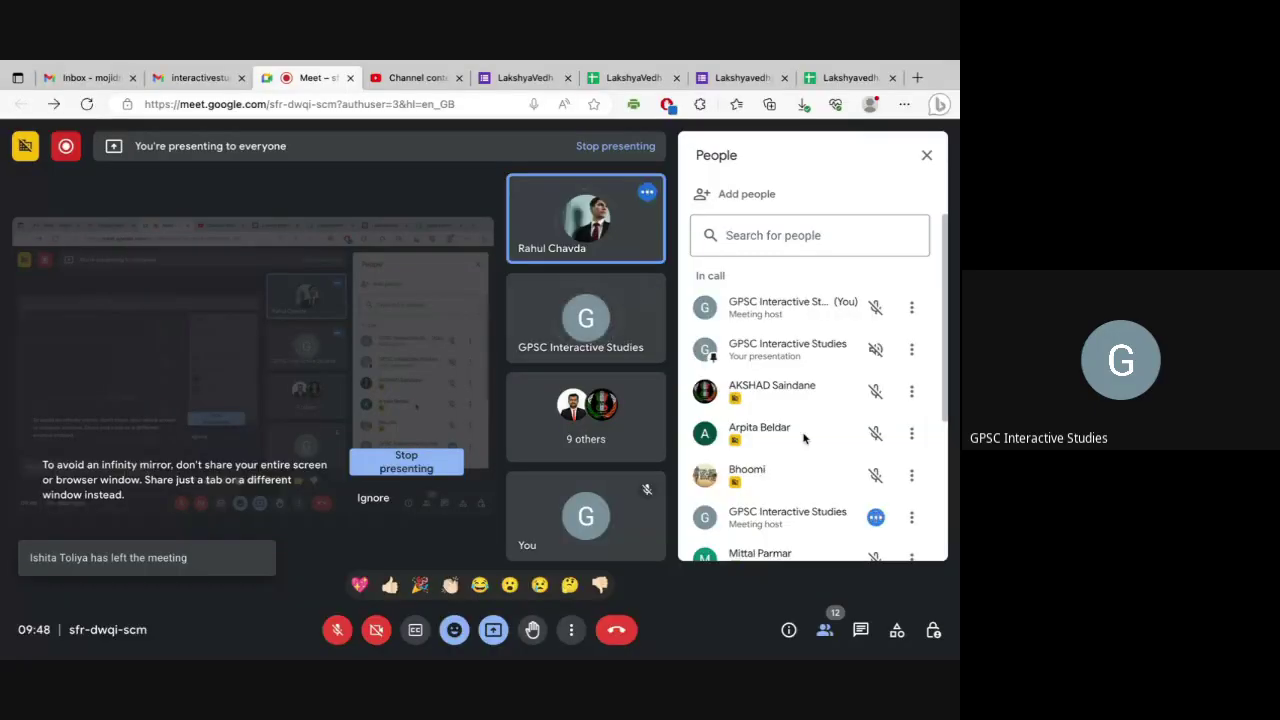
scroll(803, 438, down, 3)
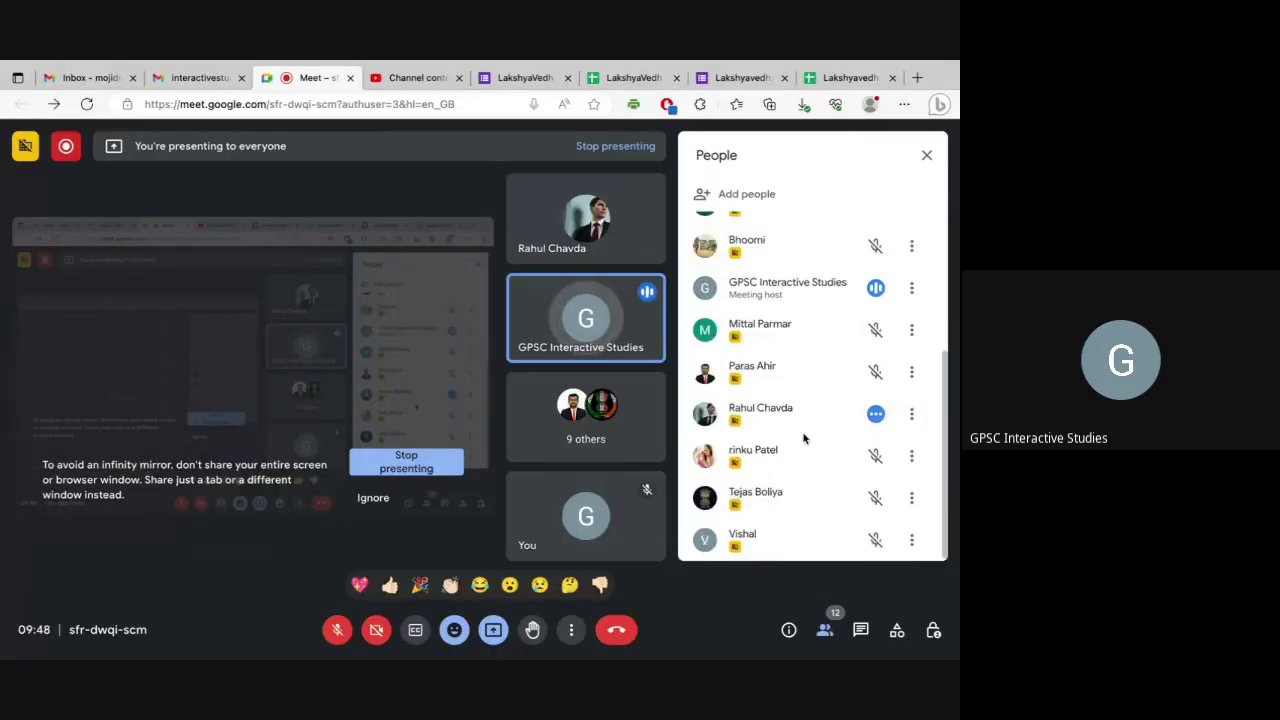
- Return to the Weekly Review workbook in Excel and look through the roster for the next student's row
key(ctrl+Left)
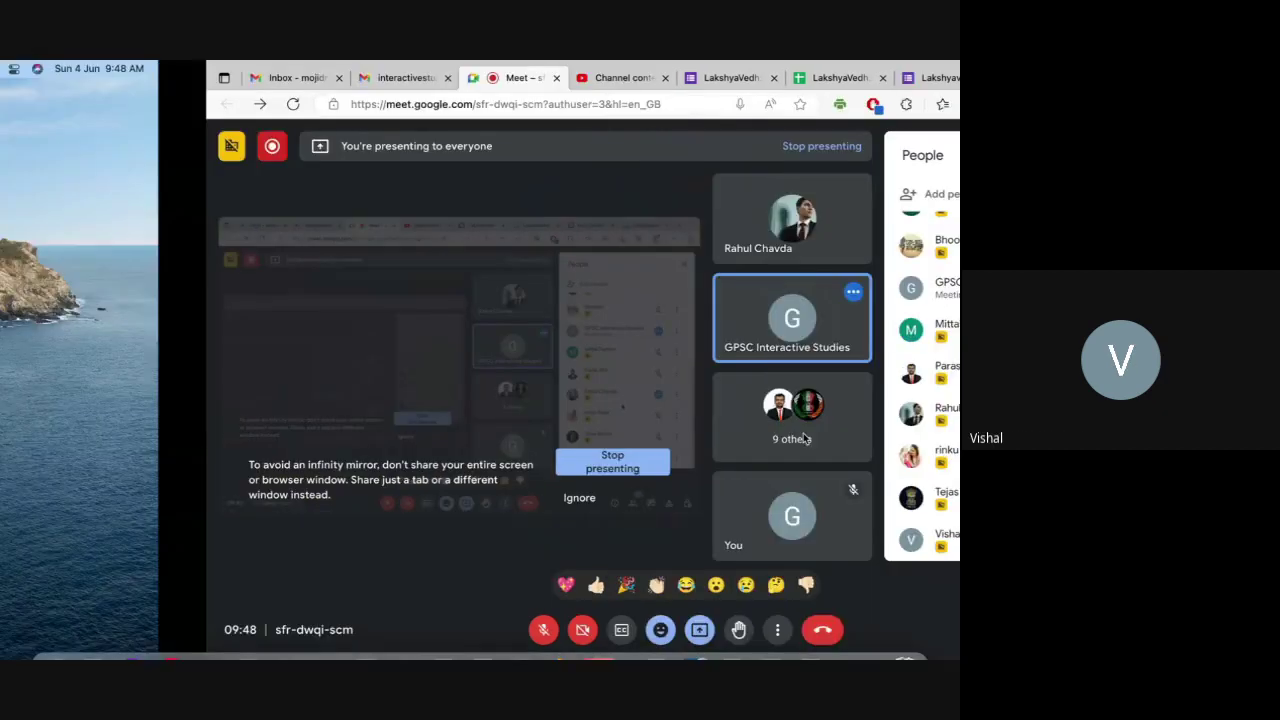
key(ctrl+Right)
key(ctrl+Right)
key(ctrl+Right)
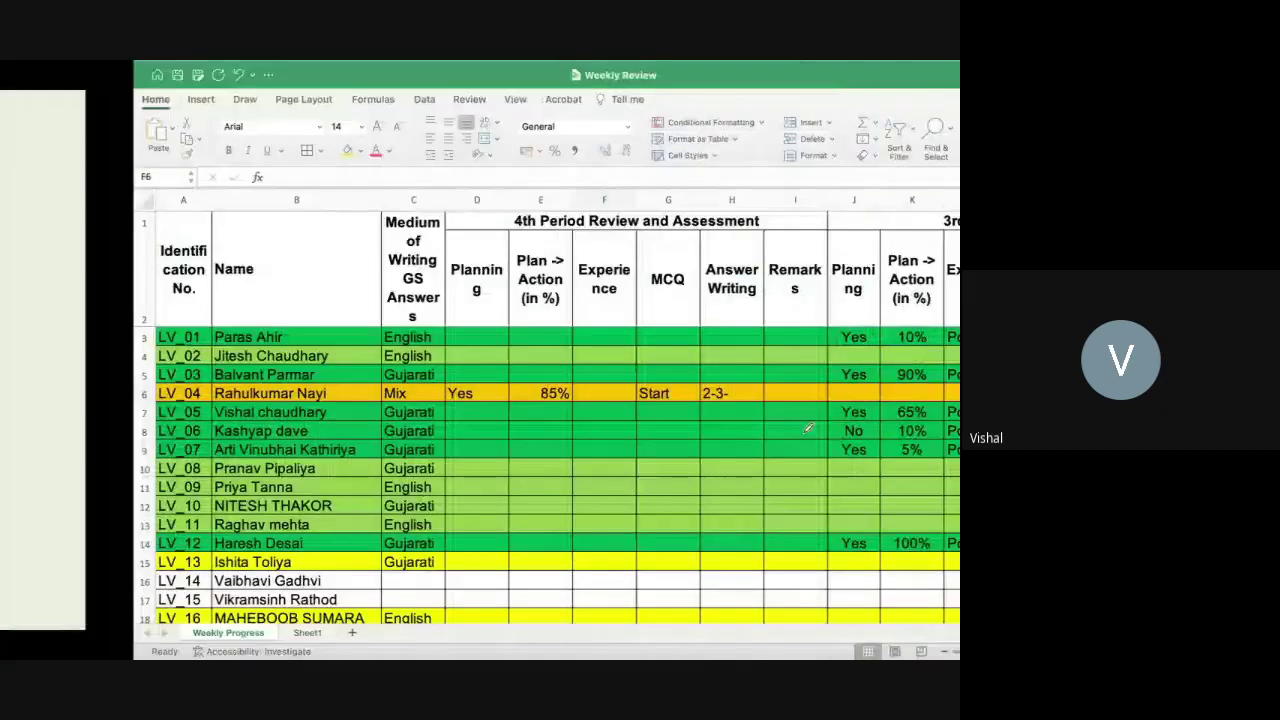
scroll(264, 600, down, 6)
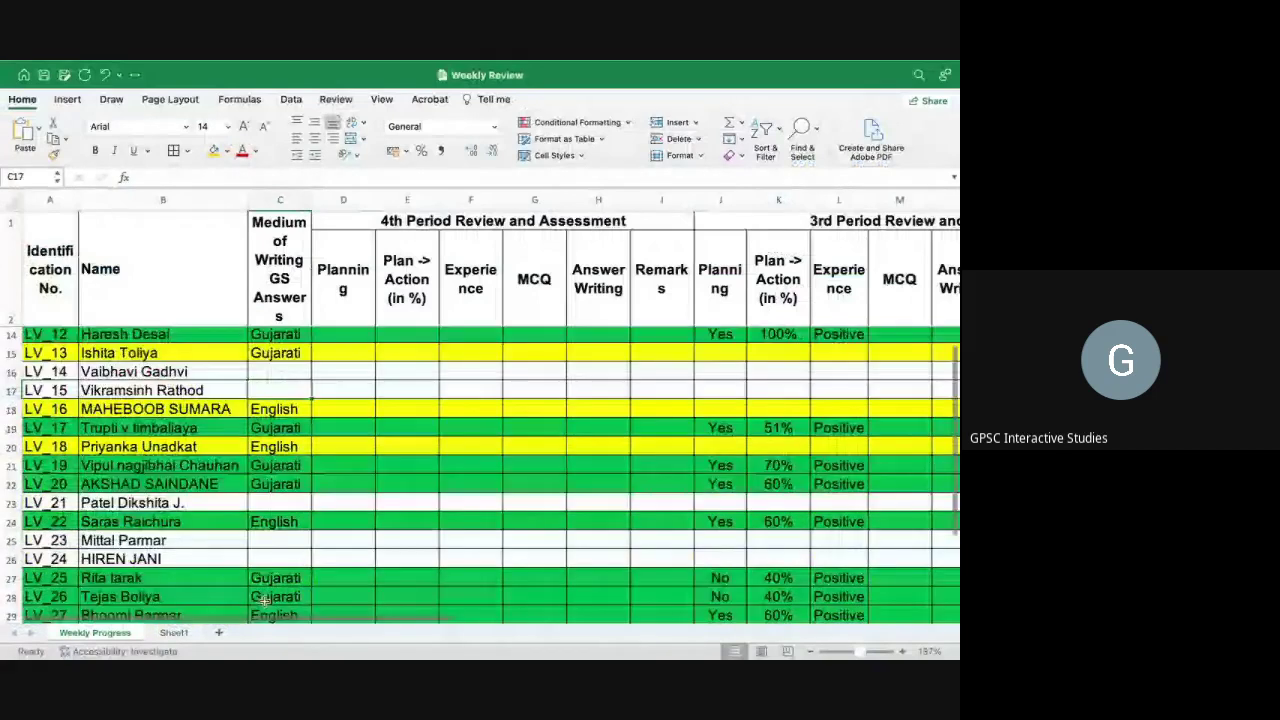
scroll(264, 600, up, 6)
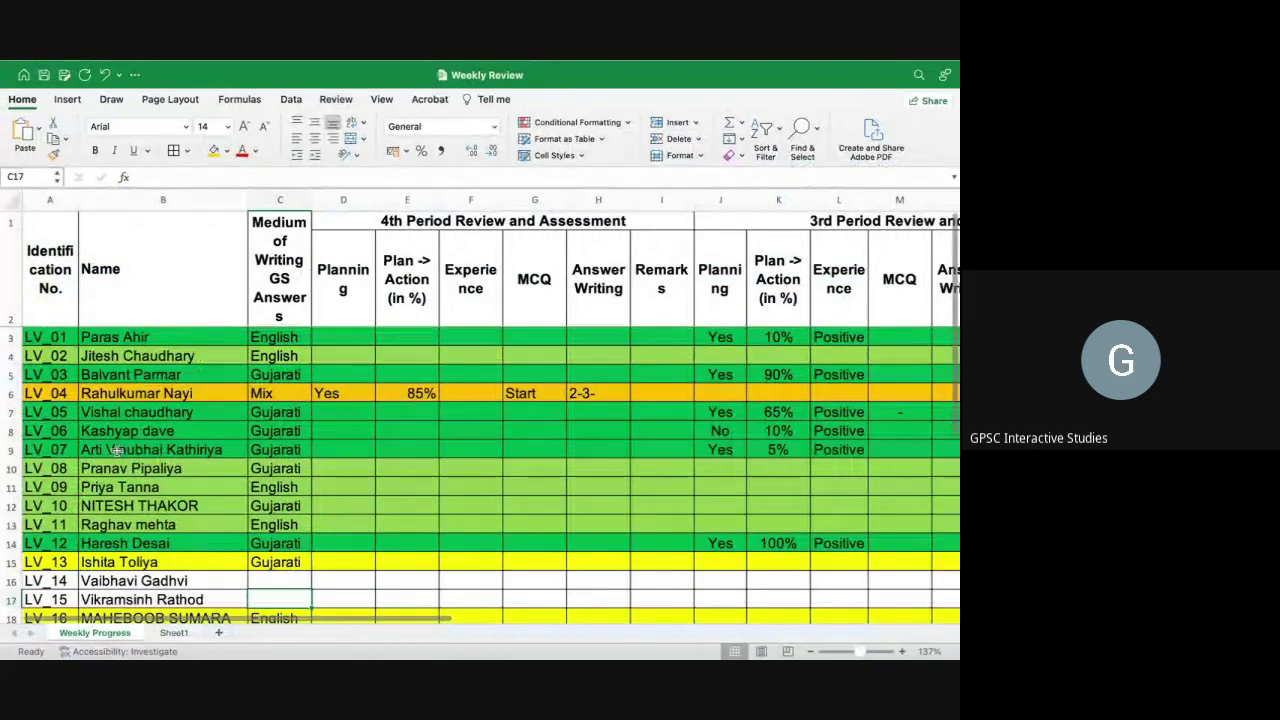
- Fill the whole of row 7 on the Weekly Progress sheet with the same gold colour as row 6
click(10, 412)
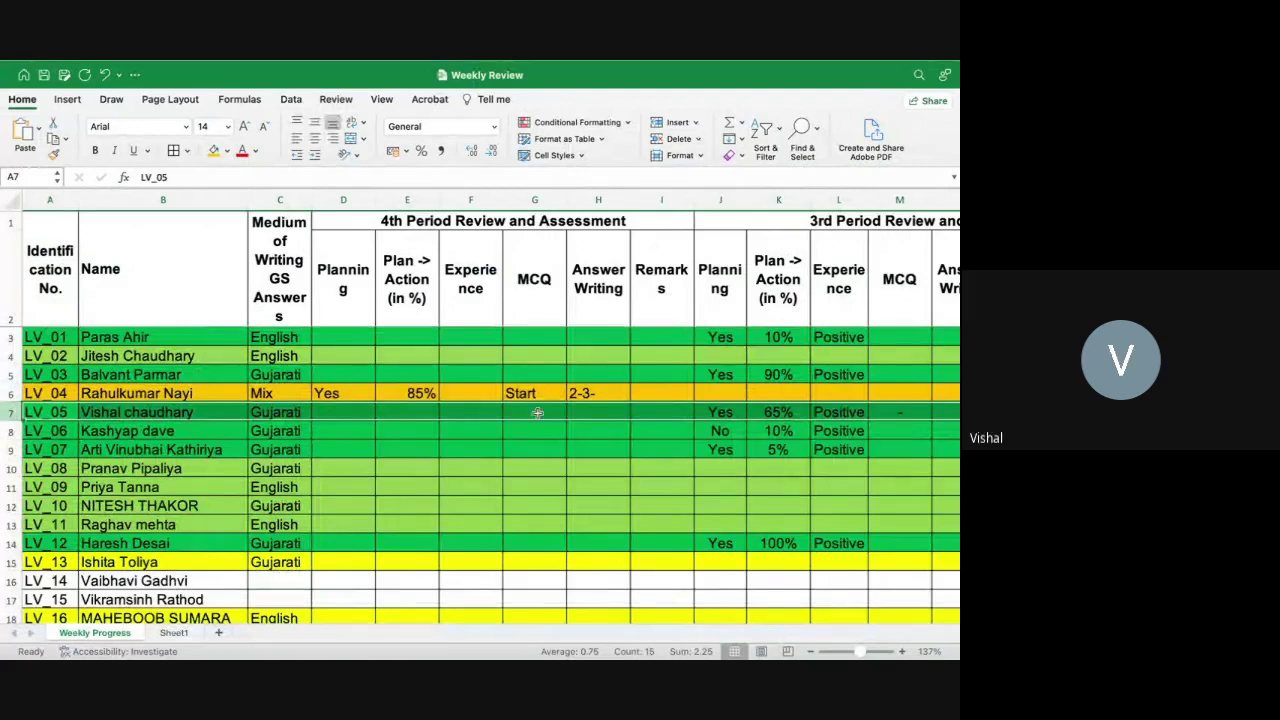
click(218, 153)
click(335, 430)
- In row 7 of the 4th Period block, enter Yes under Planning and 85% under Plan -> Action
click(331, 412)
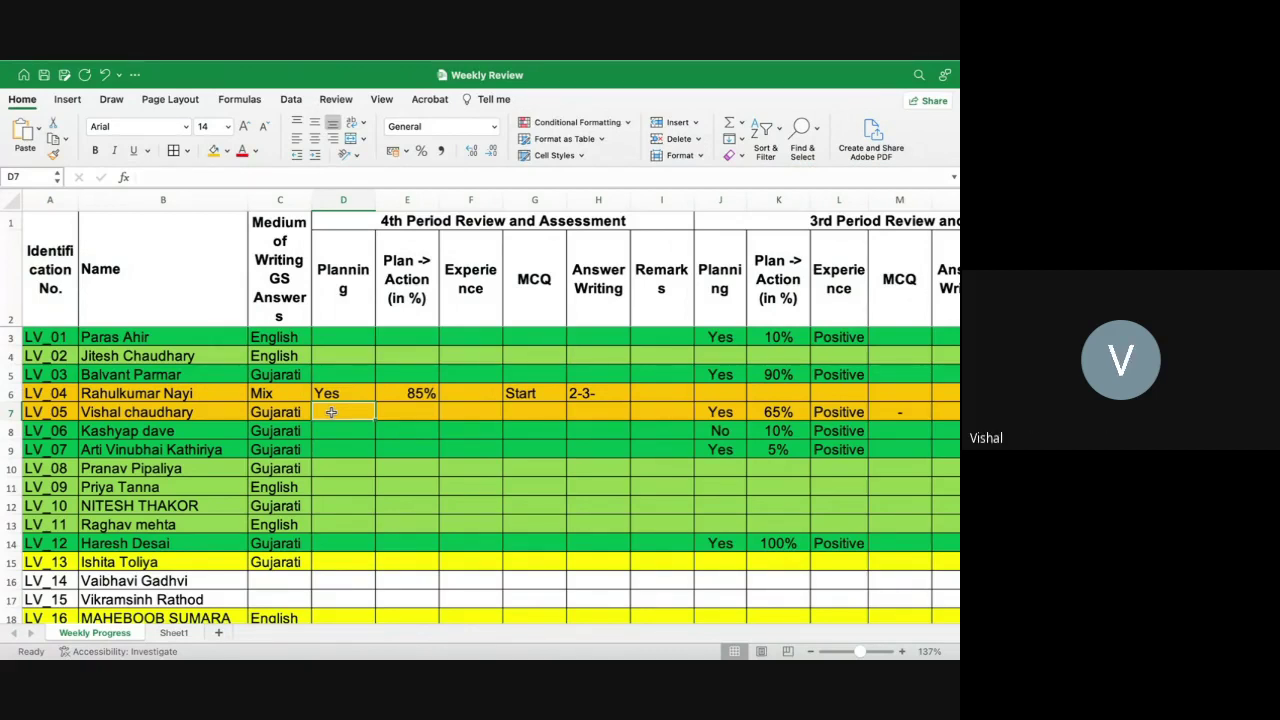
text(Yes)
key(Tab)
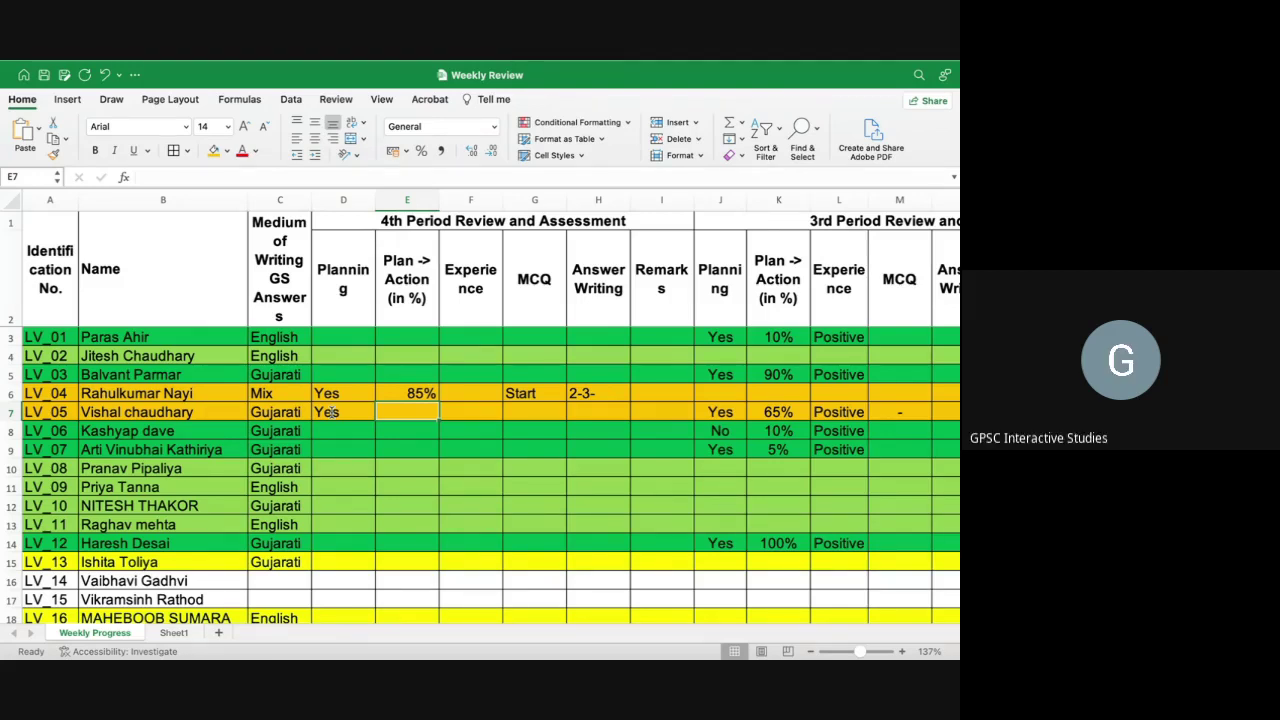
text(8)
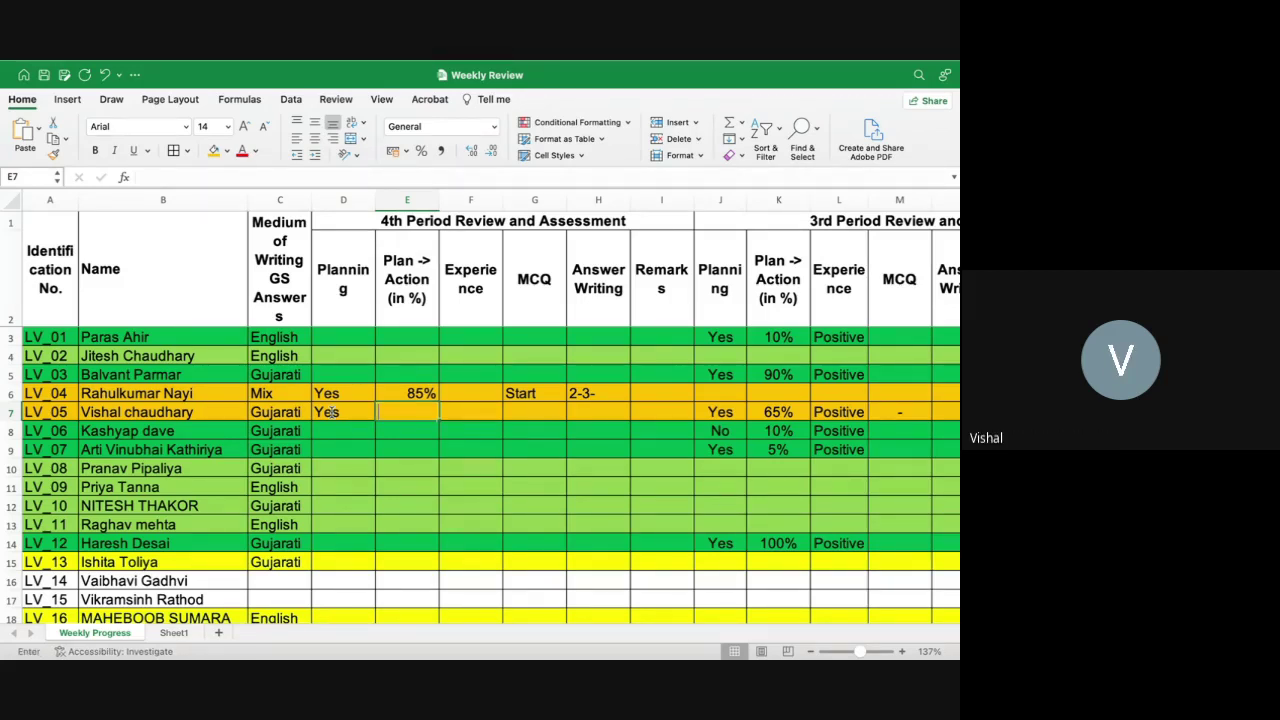
text(5)
key(Tab)
key(Tab)
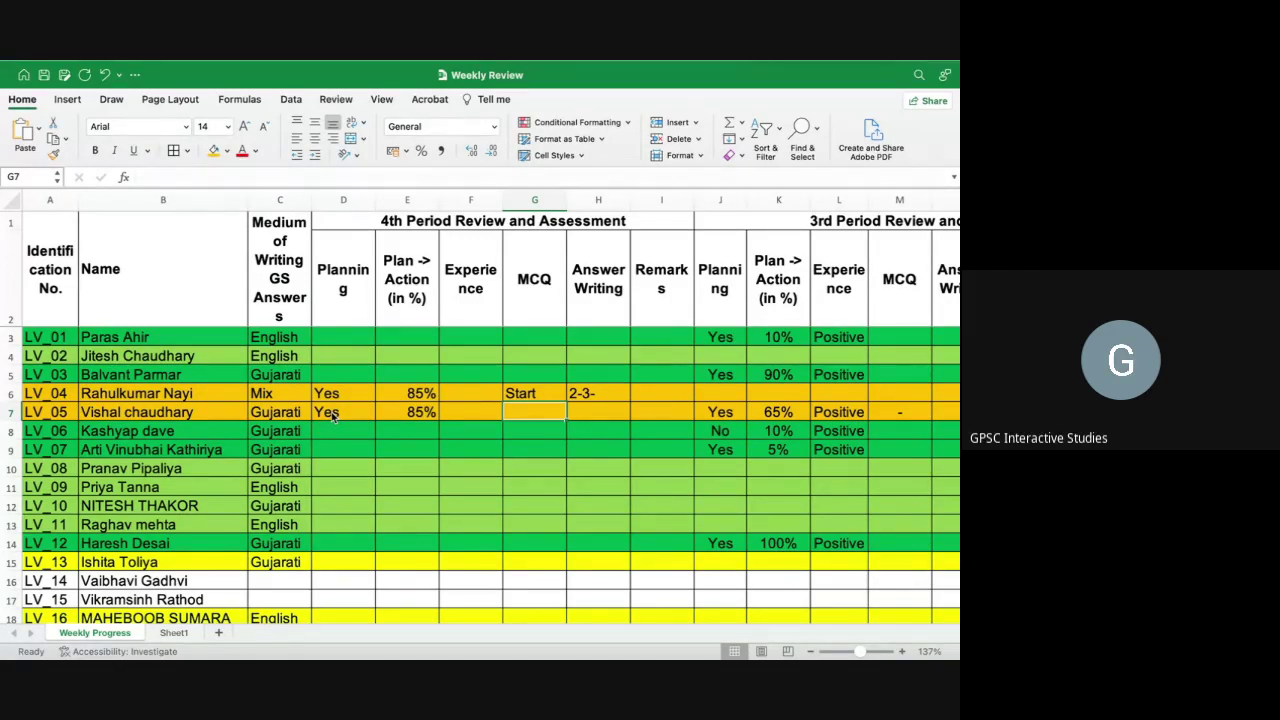
- In row 7 of the 4th Period block, enter Start under MCQ and copy the Answer Writing entry 2-3- from row 6
text(Start)
key(Return)
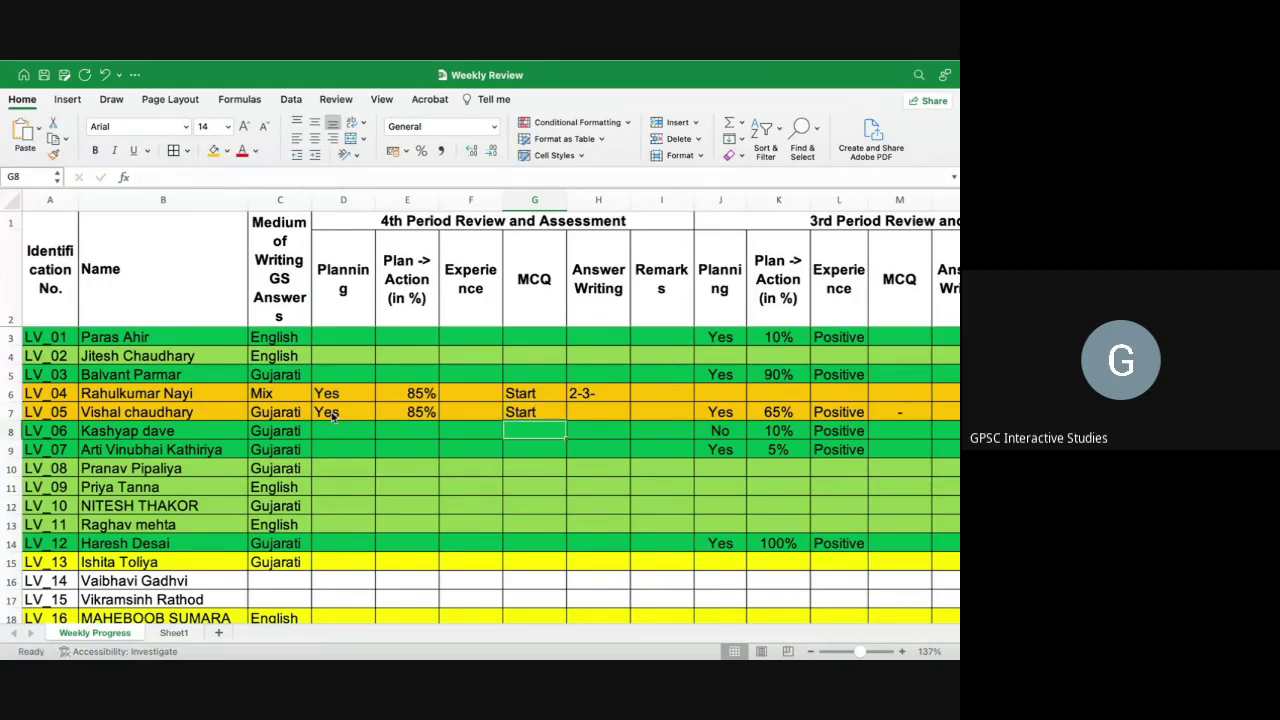
key(Right)
key(Up)
key(Up)
key(super+c)
key(Down)
key(super+v)
key(Escape)
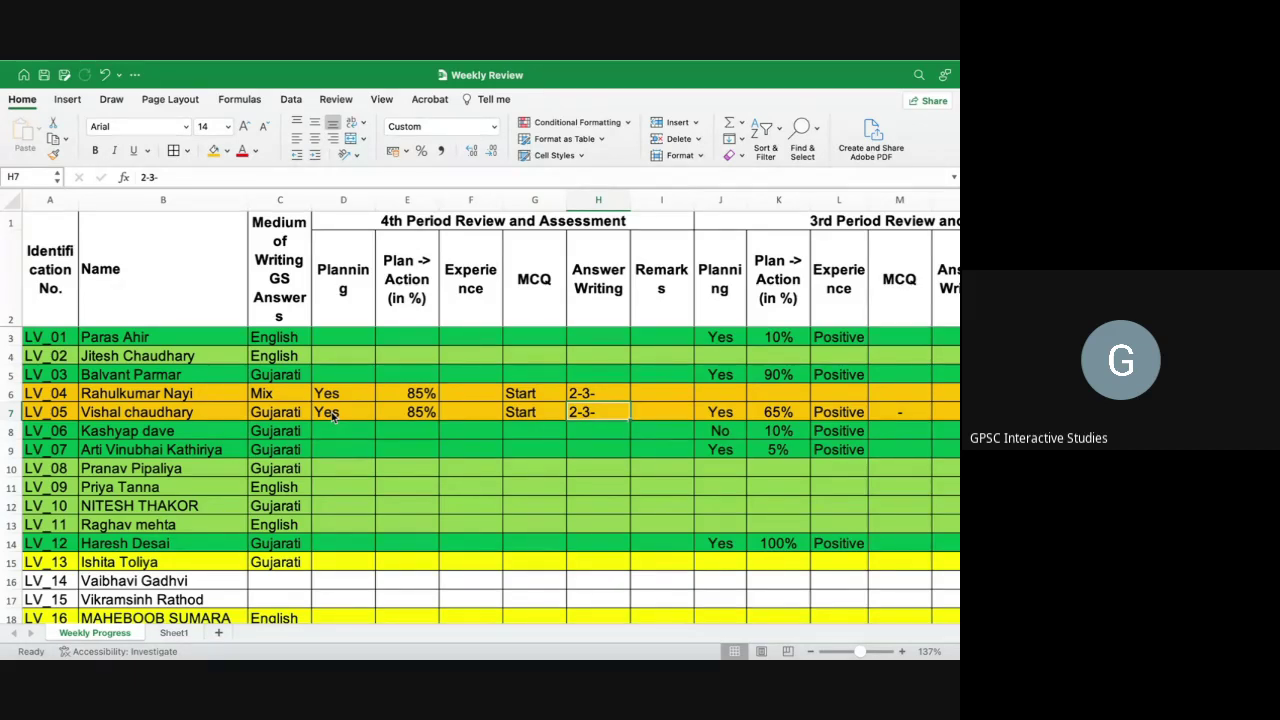
click(482, 396)
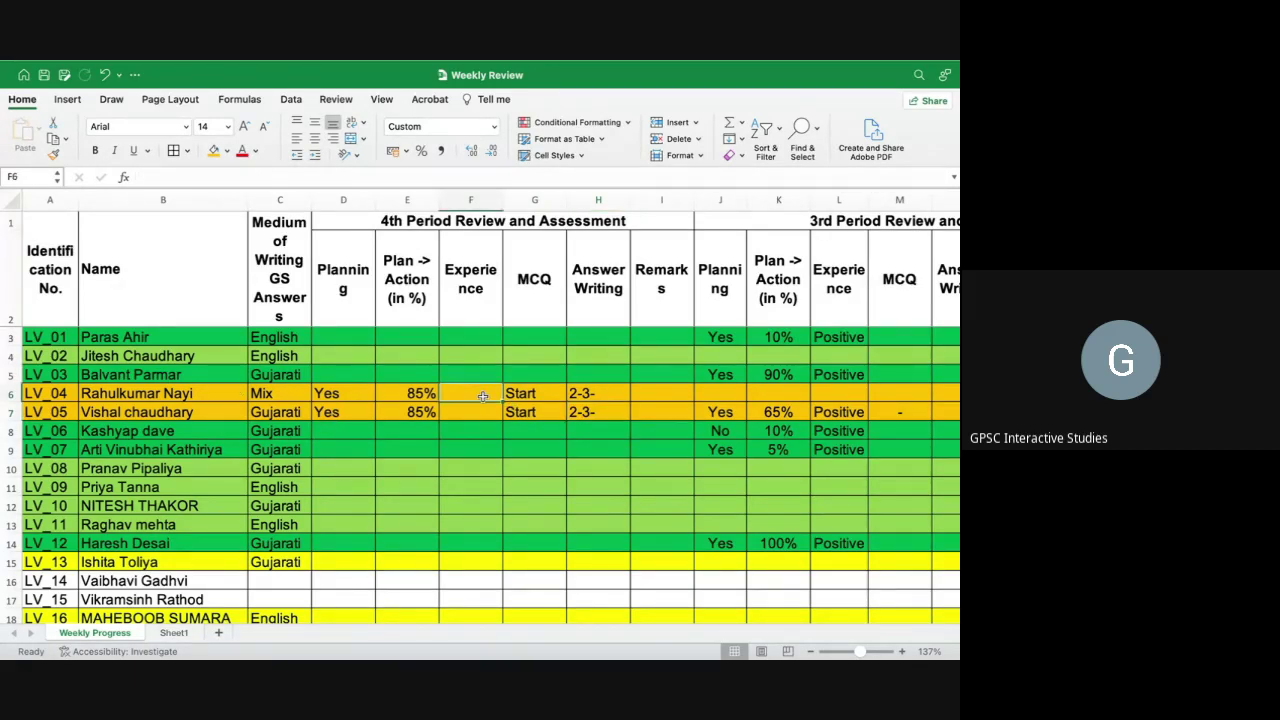
text(=val)
key(Return)
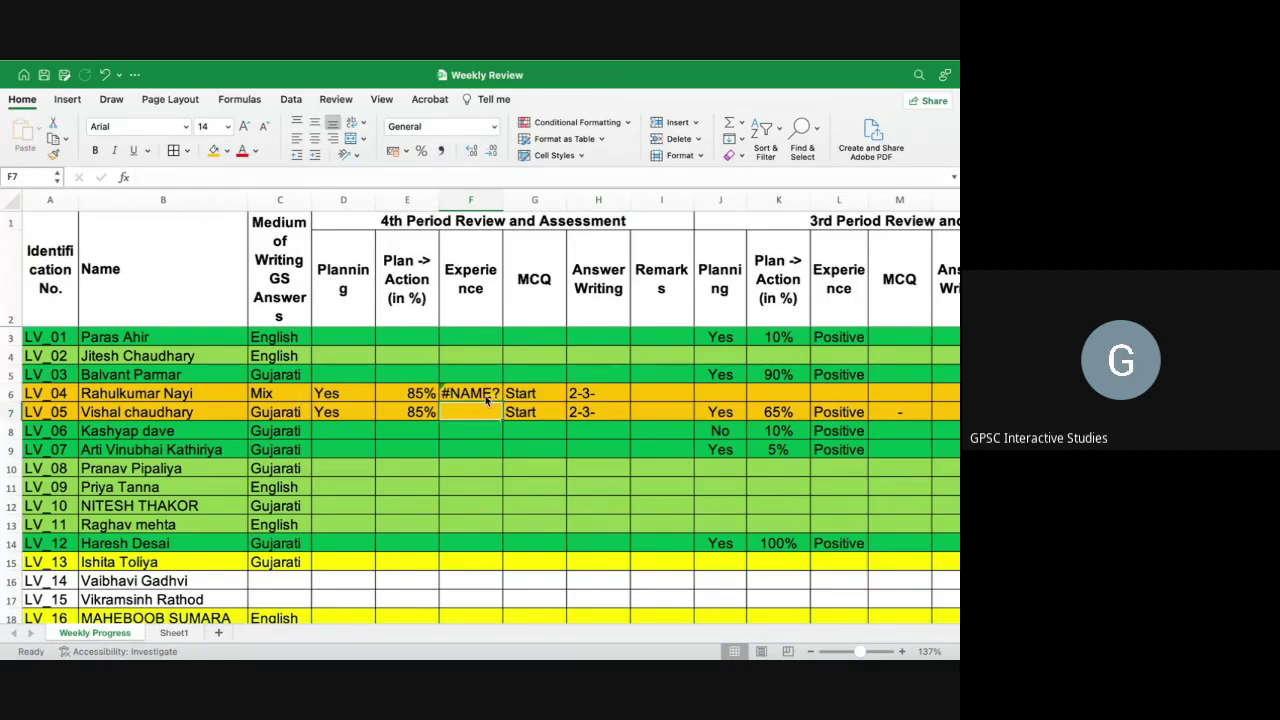
click(485, 394)
- Copy Positive from the 3rd Period Experience cell in row 7 to the 4th Period Experience cell in row 6
click(845, 412)
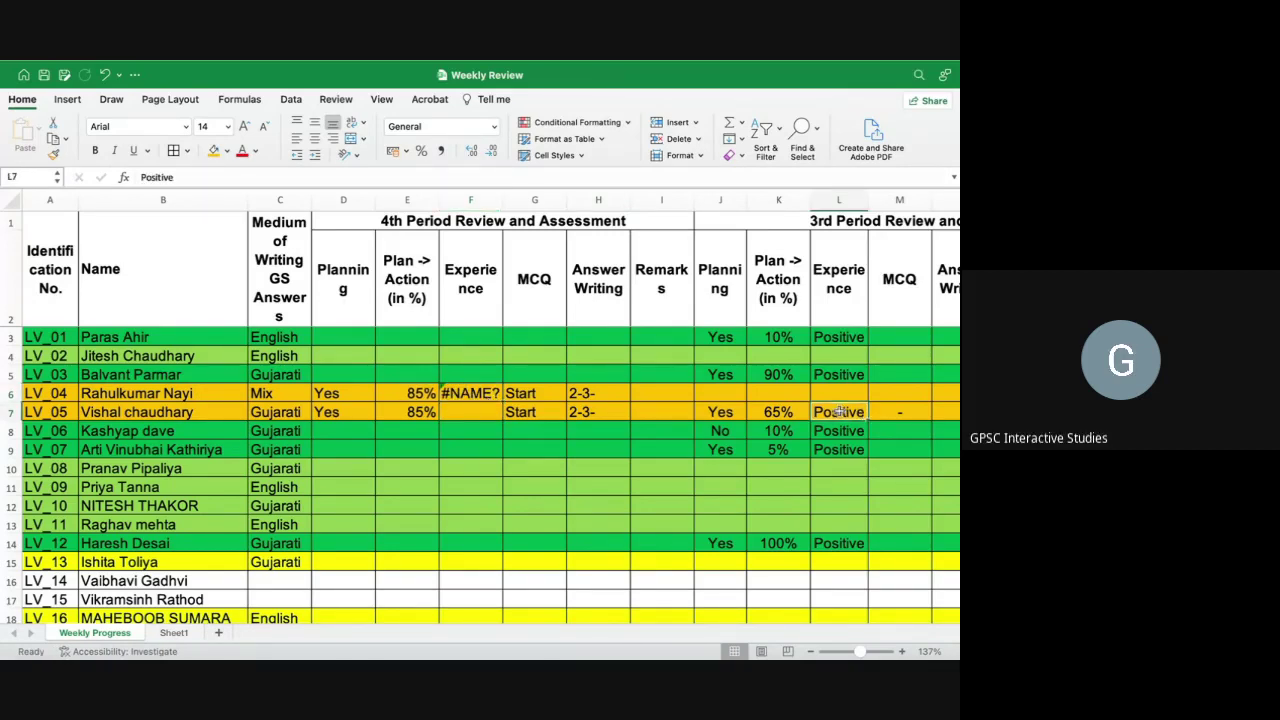
key(ctrl+c)
click(470, 394)
key(ctrl+v)
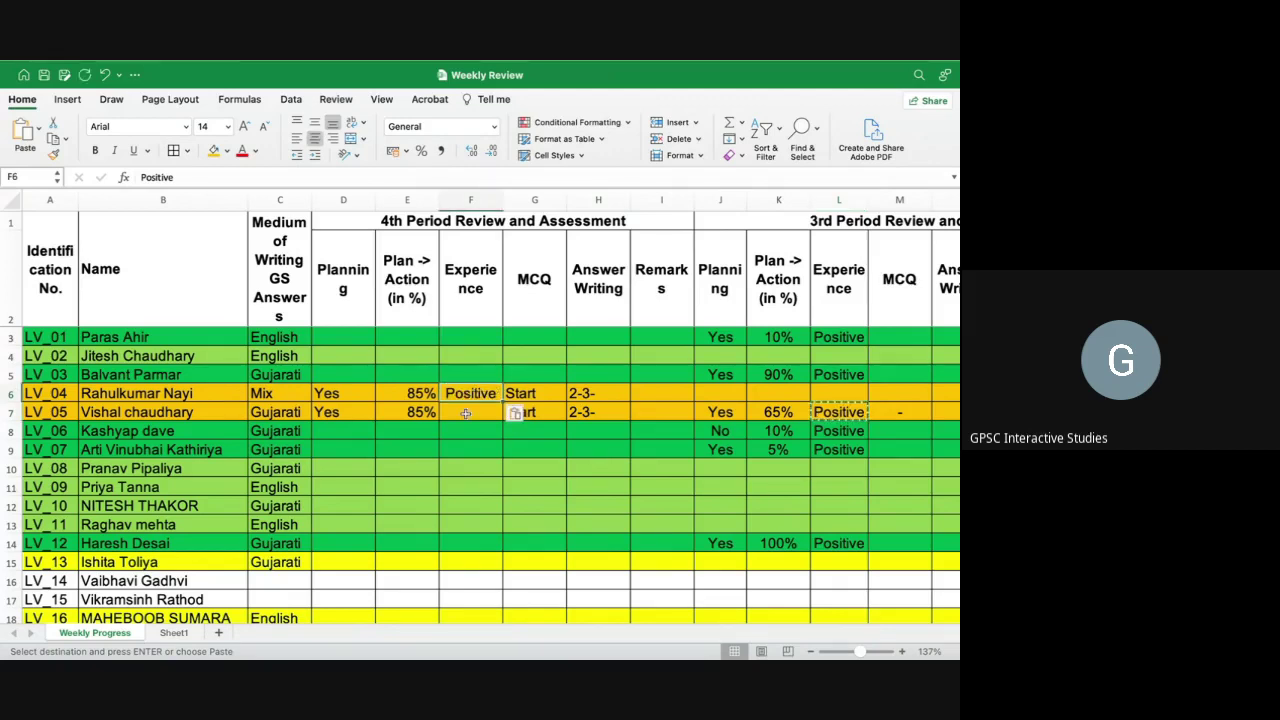
- Copy the text Positive from the 4th Period Experience cell in row 6 into the one in row 7
click(326, 178)
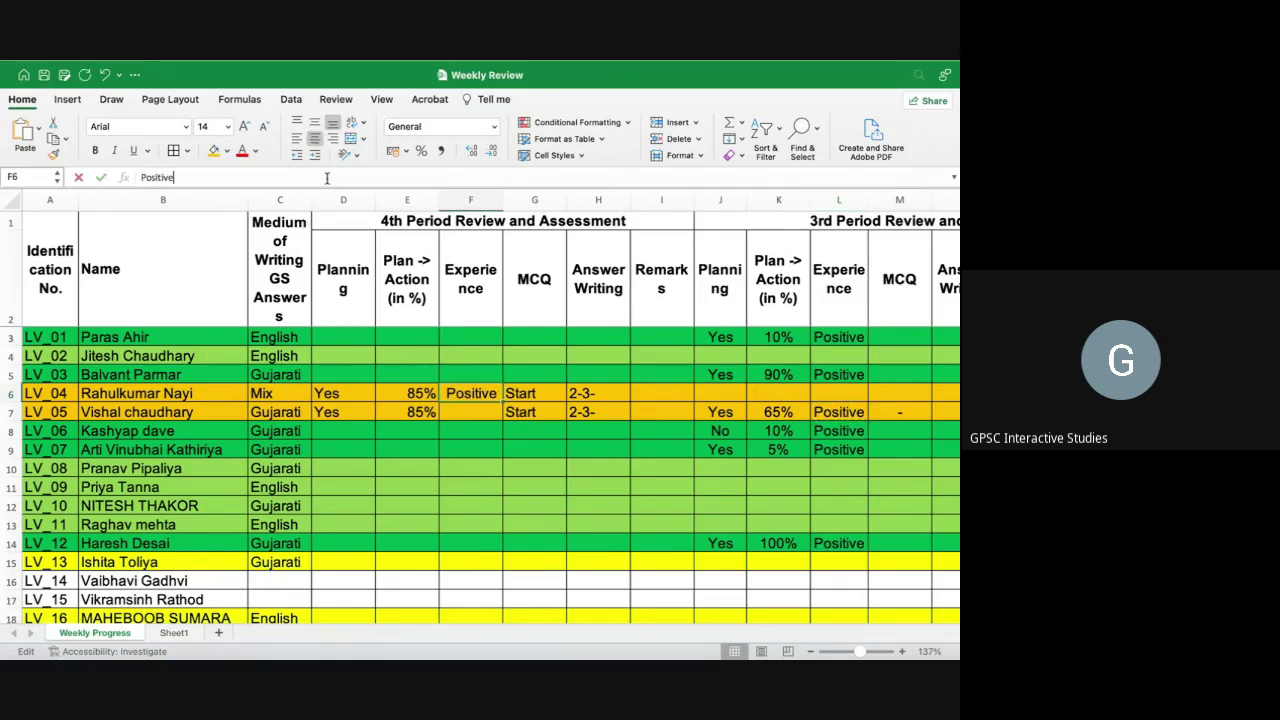
double_click(326, 178)
key(ctrl+c)
click(487, 414)
key(ctrl+v)
key(Return)
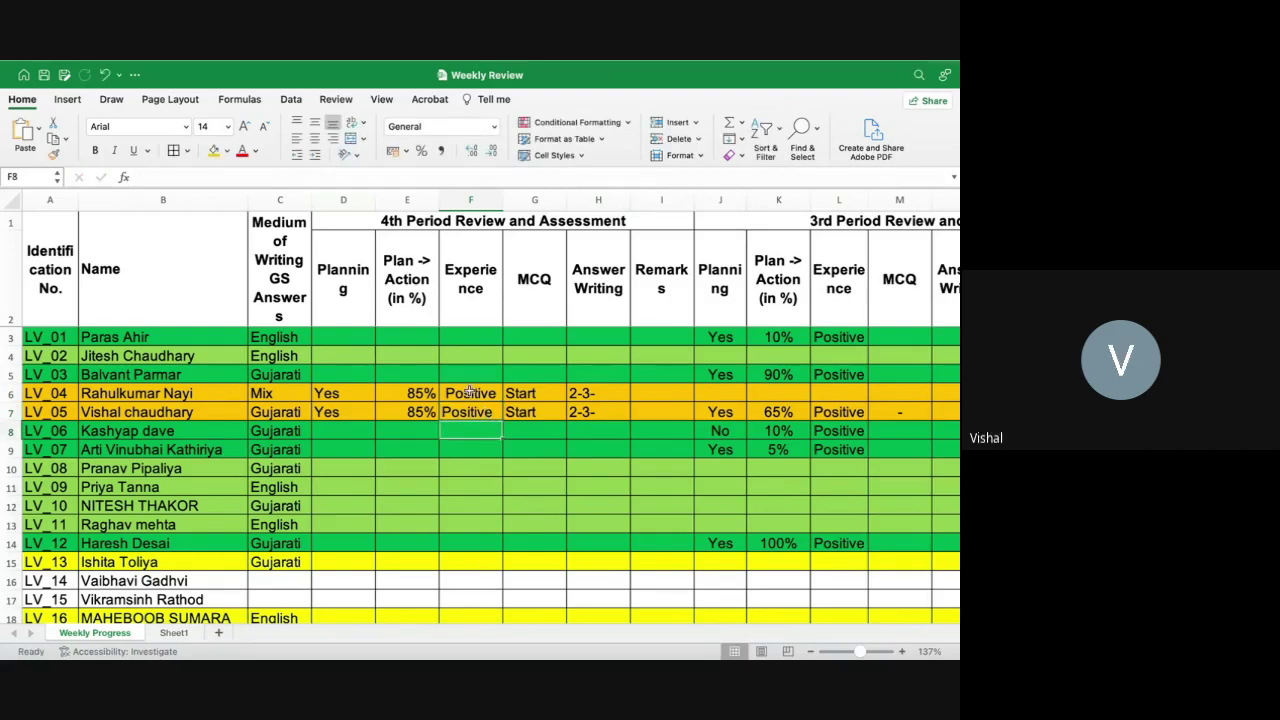
double_click(470, 393)
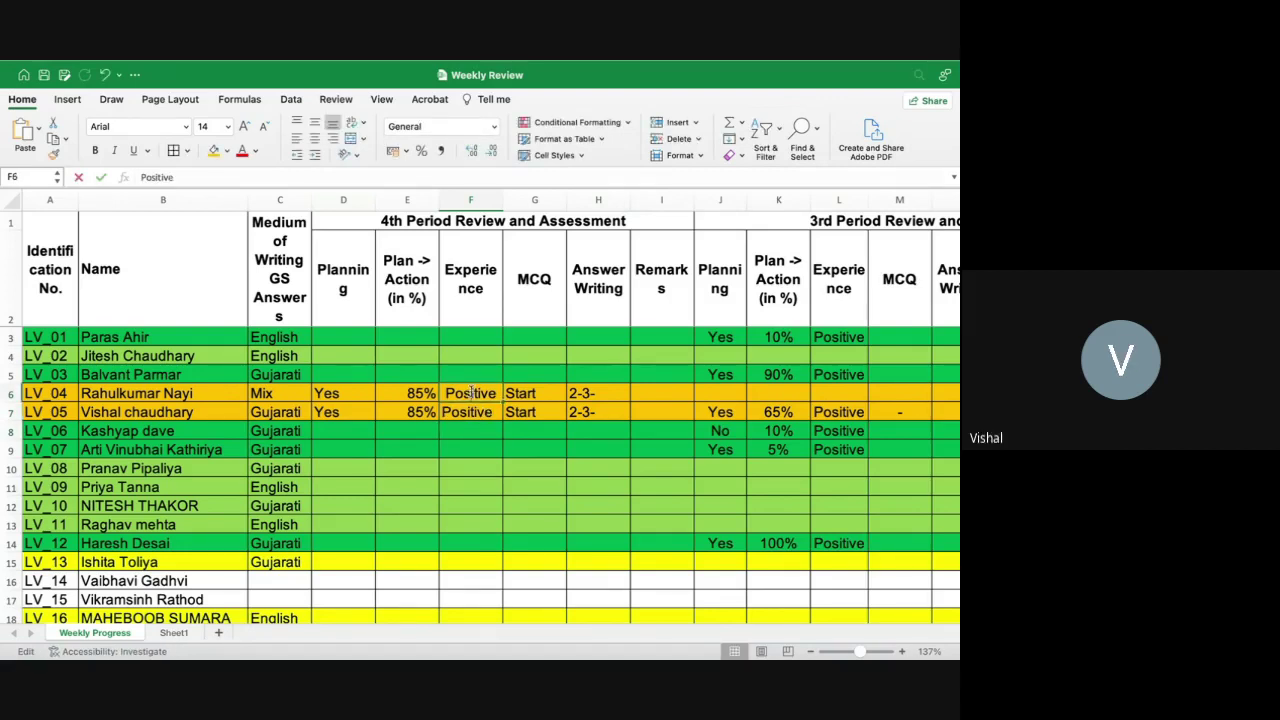
click(785, 582)
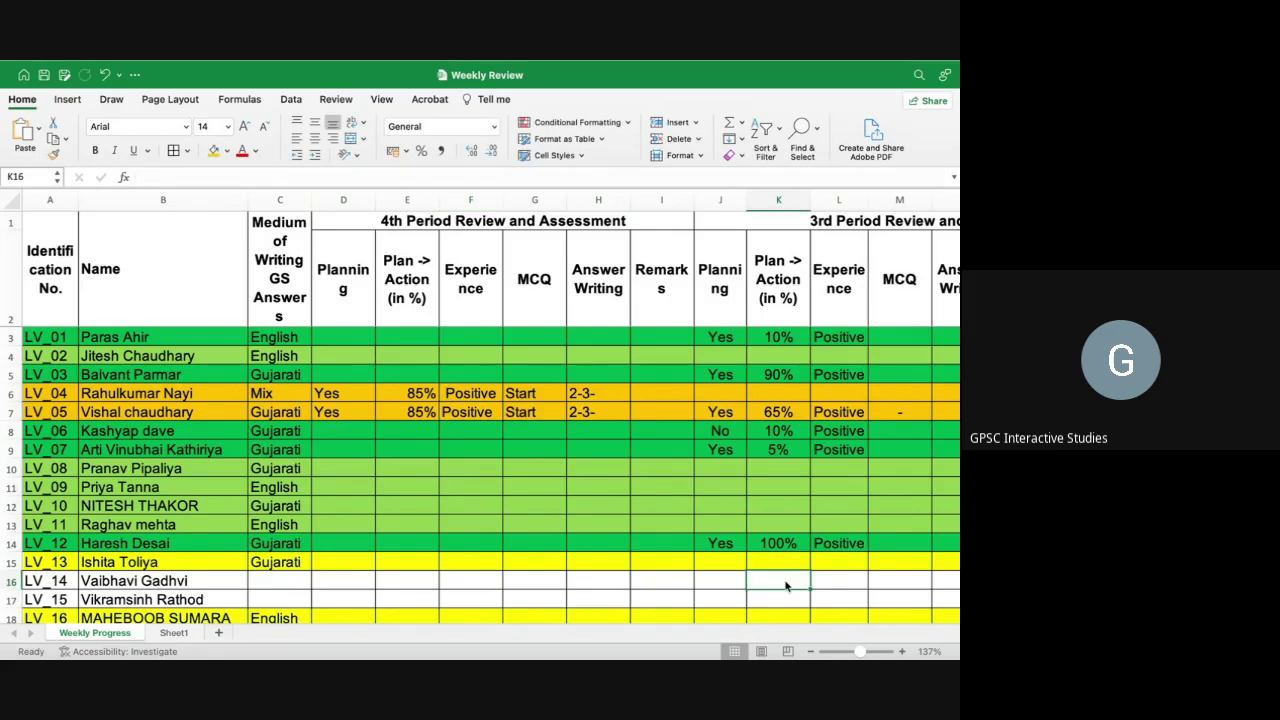
- Switch to the Google Meet call in Microsoft Edge and mute the unmuted participant in the People list who is not the meeting host
key(ctrl+Up)
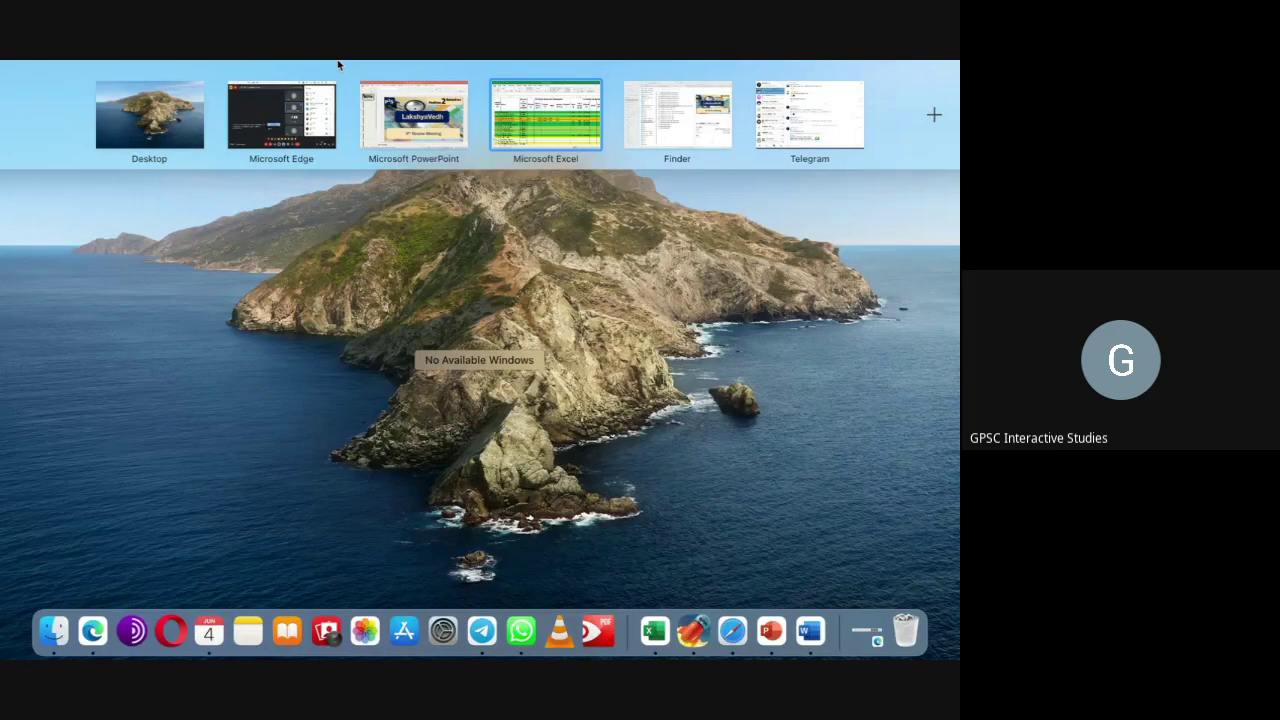
click(332, 84)
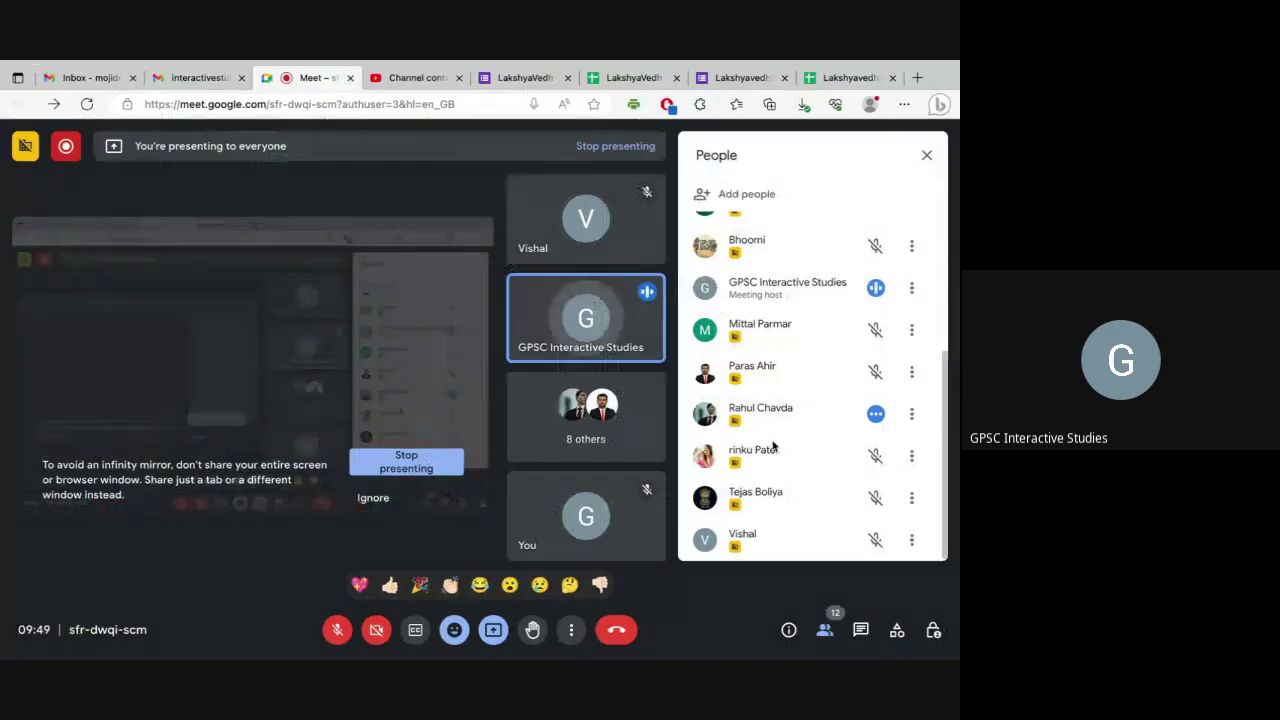
click(875, 413)
click(585, 420)
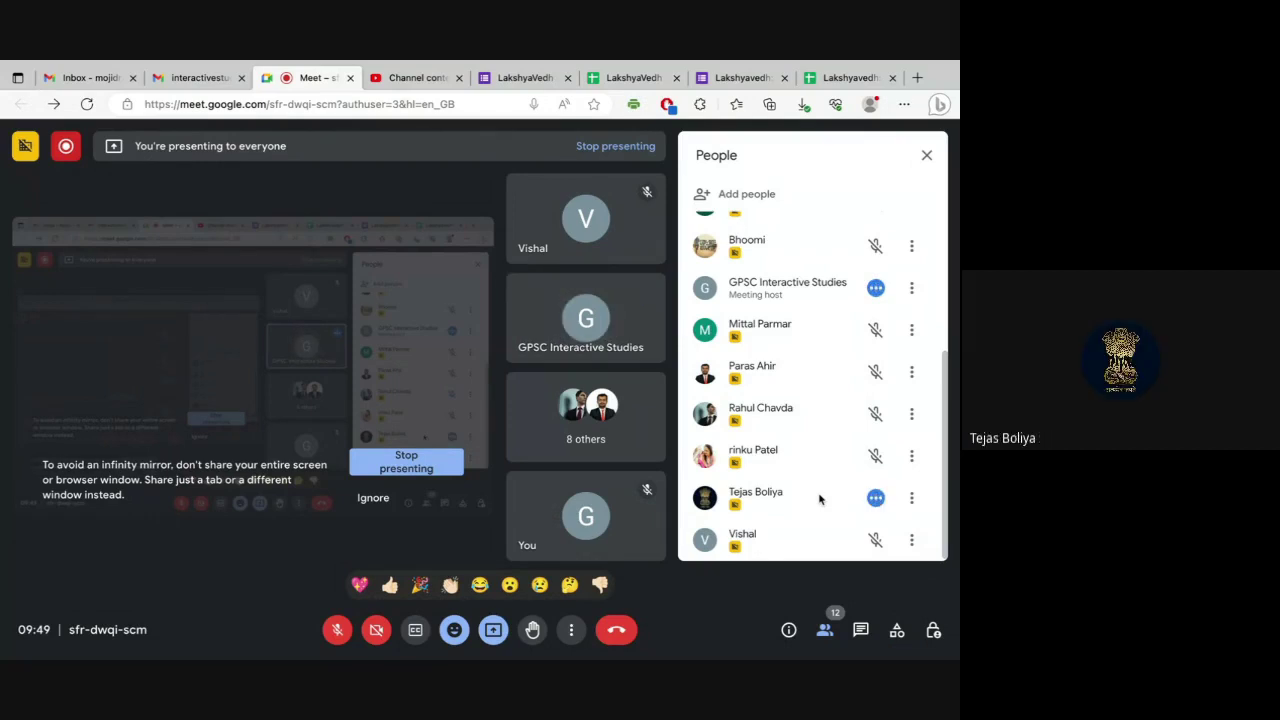
- Return to the Weekly Review workbook in Excel and fill row 28 (LV_26) with orange
key(ctrl+Up)
click(546, 115)
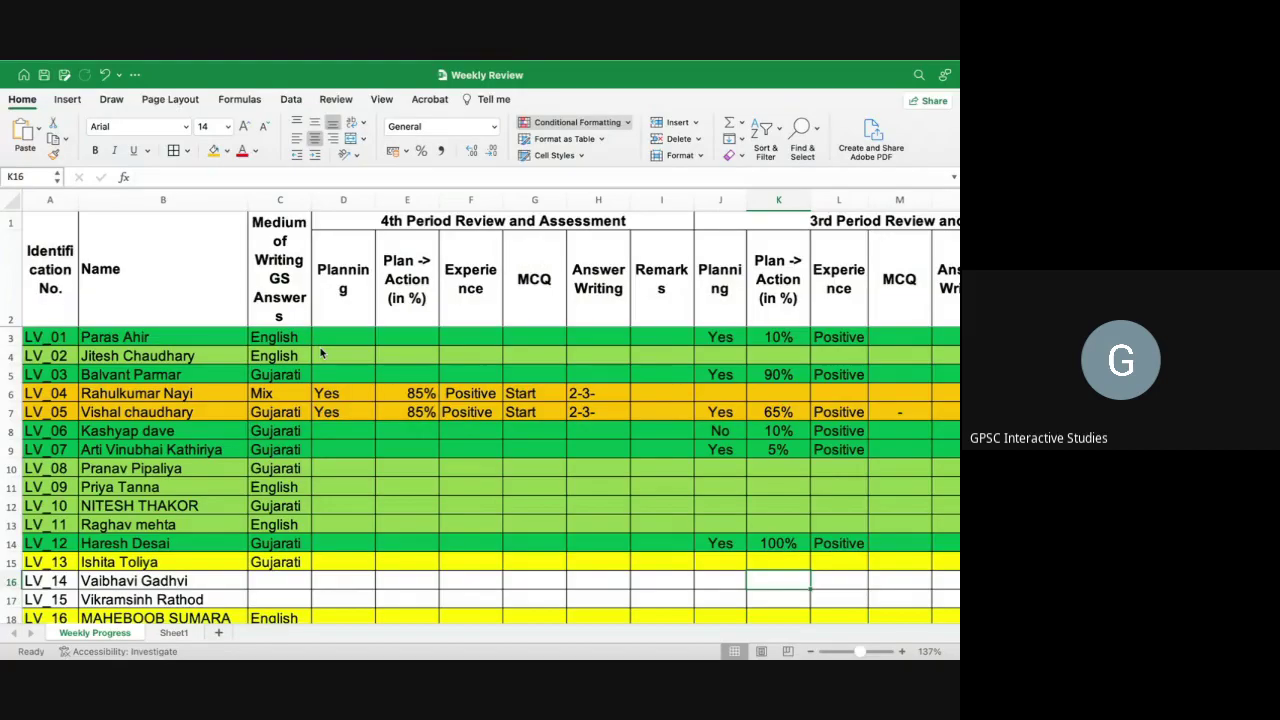
scroll(335, 474, down, 6)
scroll(335, 474, down, 1)
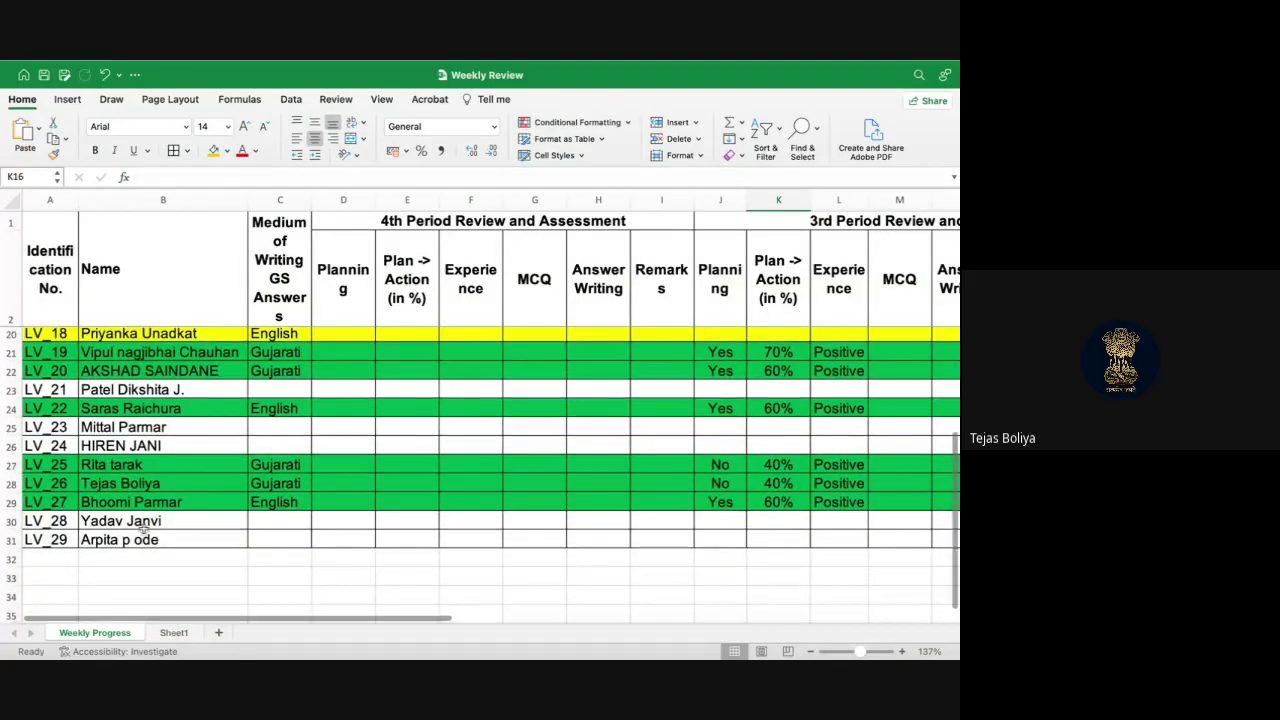
click(10, 483)
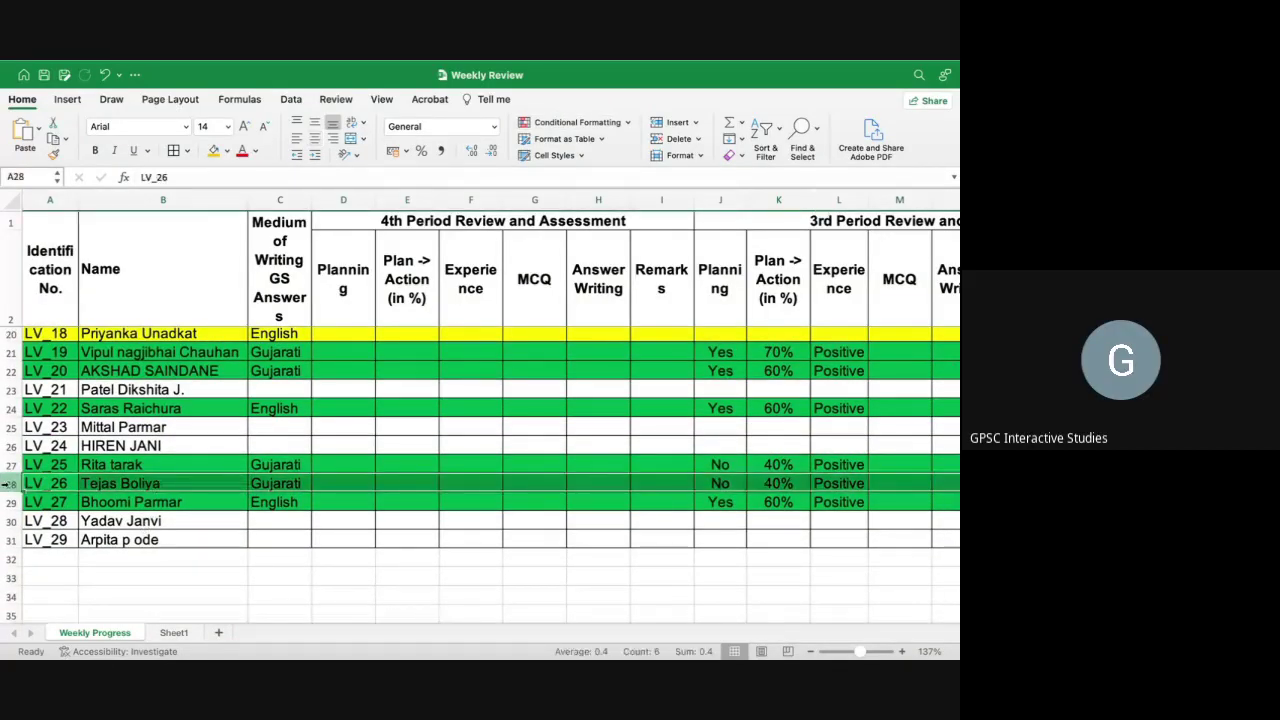
click(213, 150)
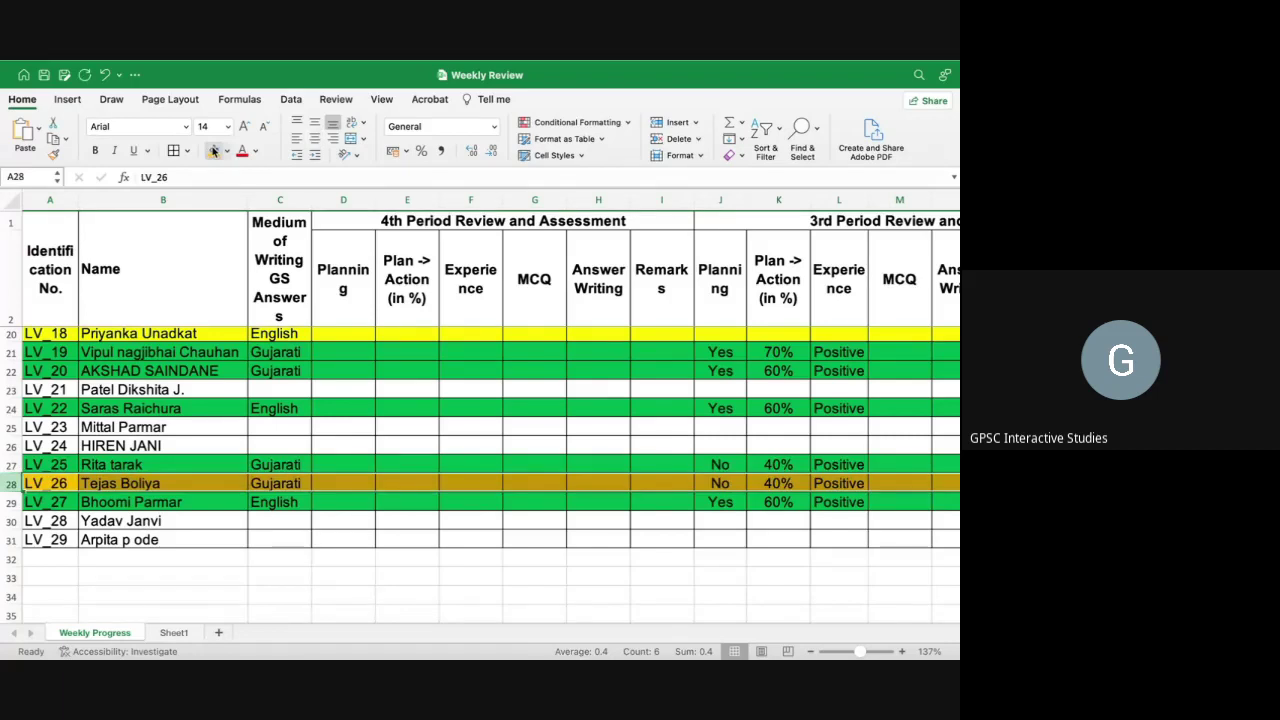
- In row 28 of the 4th Period block, enter Yes under Planning and 75% under Plan -> Action
click(342, 482)
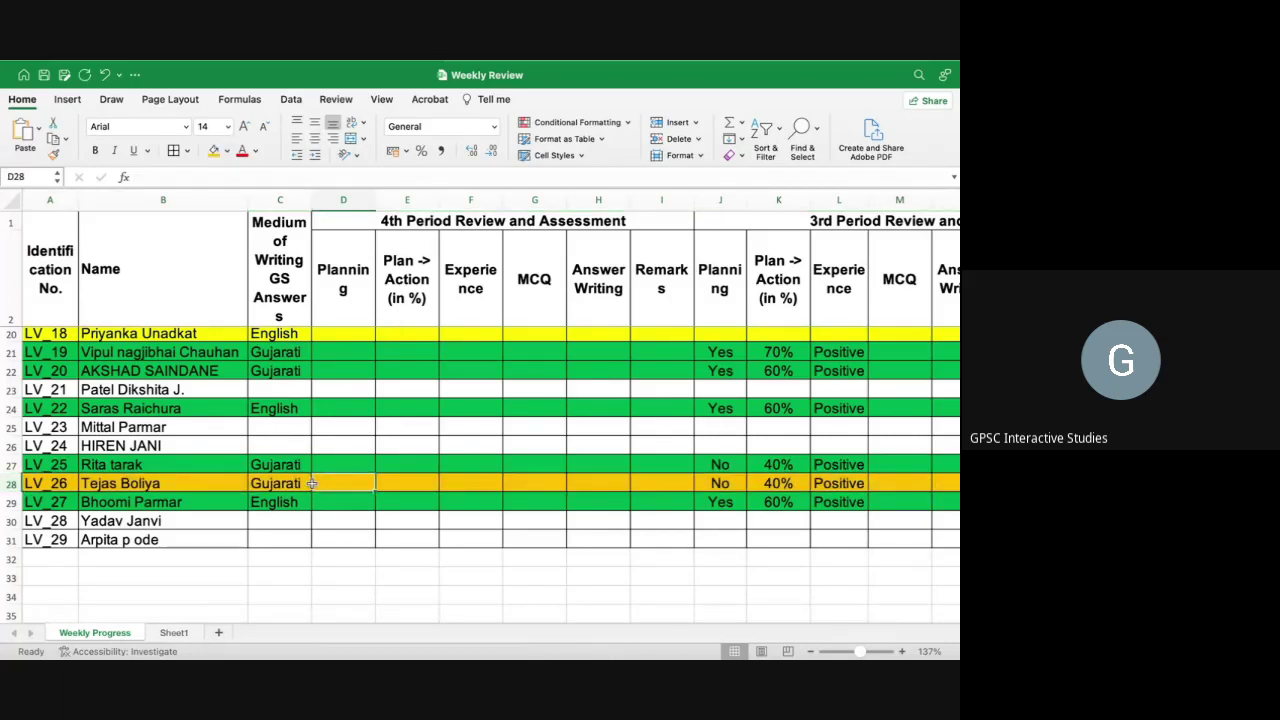
text(Yes)
key(Return)
key(Up)
key(Right)
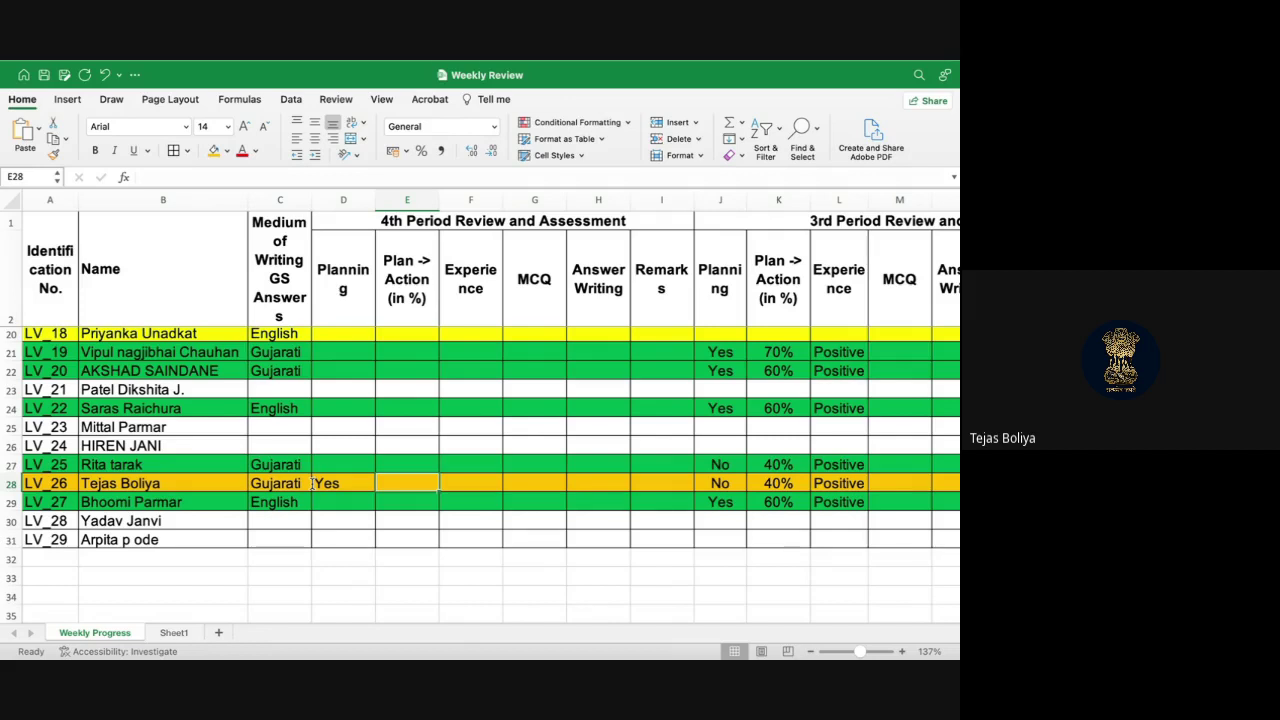
text(75)
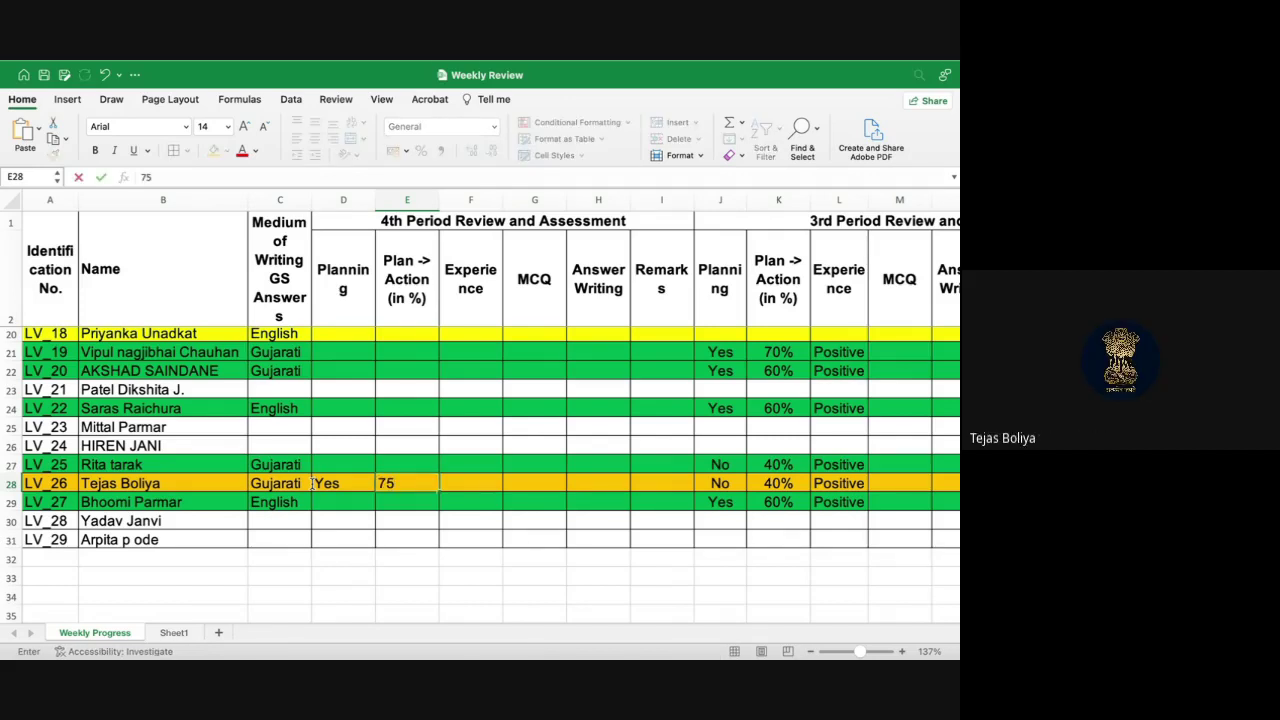
key(Return)
- Enter a dash under Experience, MCQ and Answer Writing in row 28 of the 4th Period block
key(Right)
key(Up)
text(-)
key(Return)
key(Right)
key(Up)
text(-)
key(Return)
key(Right)
key(Up)
text(0)
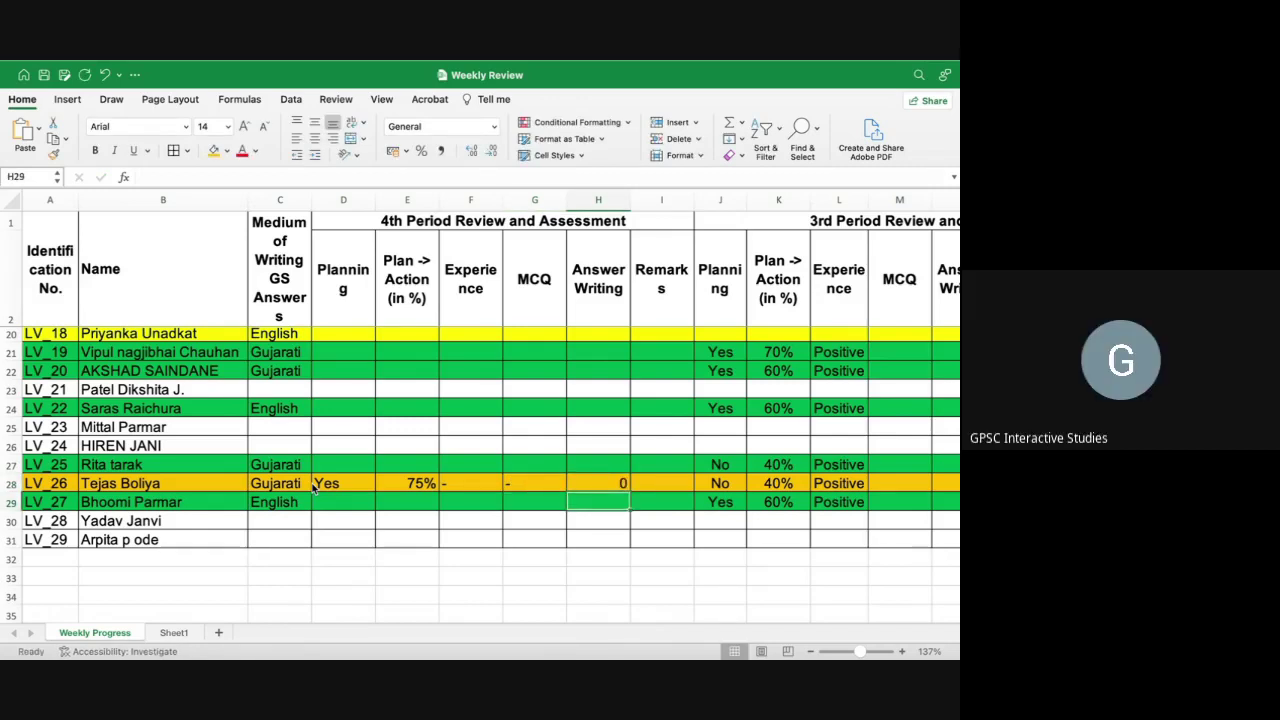
key(ctrl+Return)
text(-)
key(Return)
- Enter No need to Worry for Guj under 4th Period Remarks in row 28 and widen the column to fit the text
click(674, 479)
text(No)
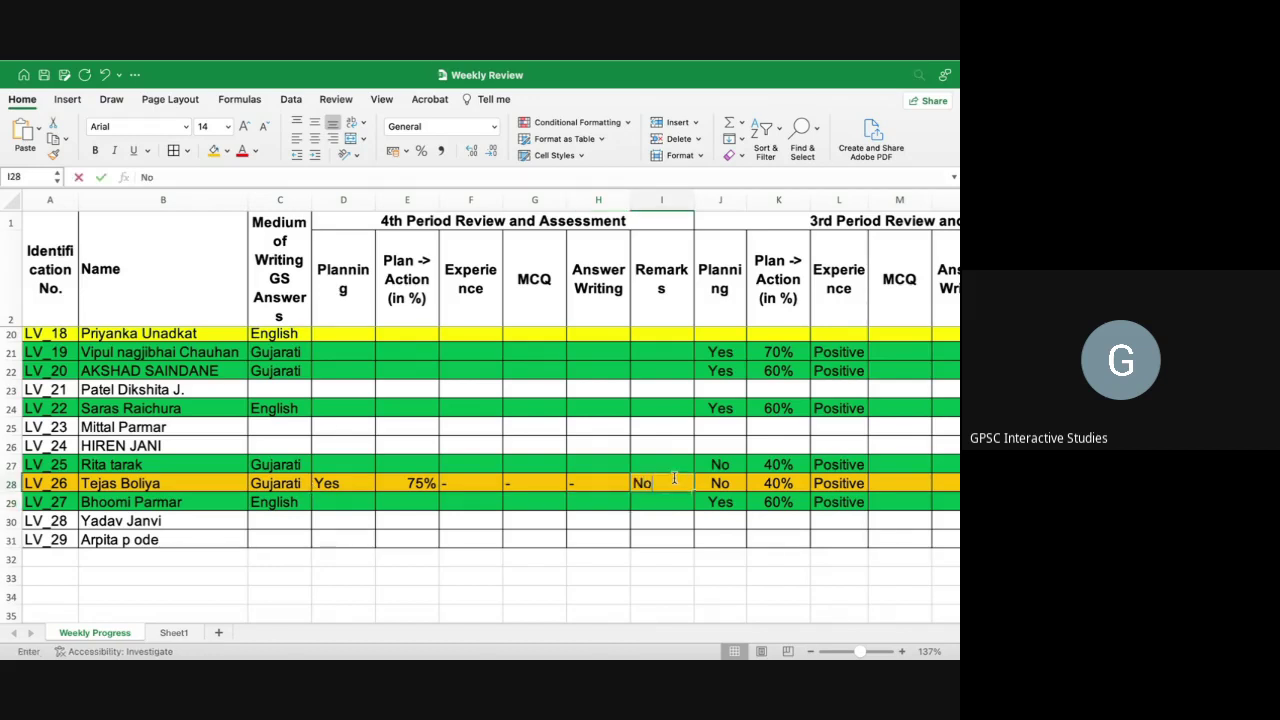
text( need to)
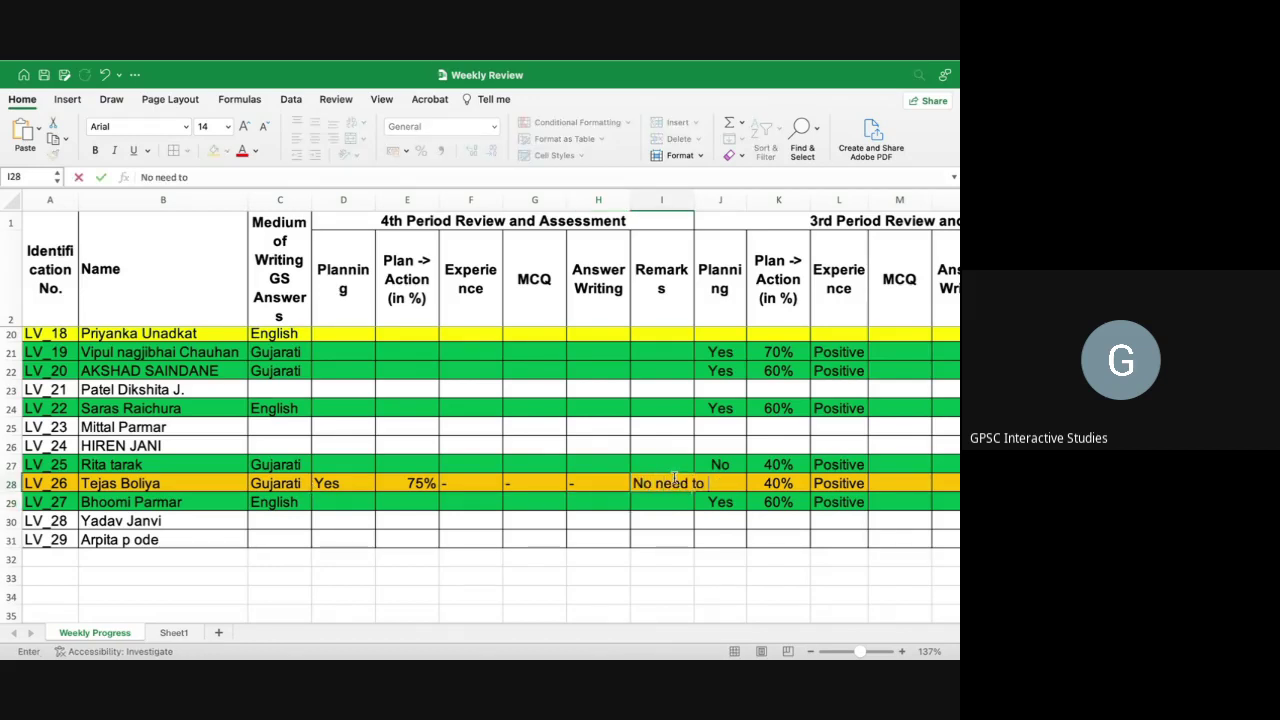
text( Worry for )
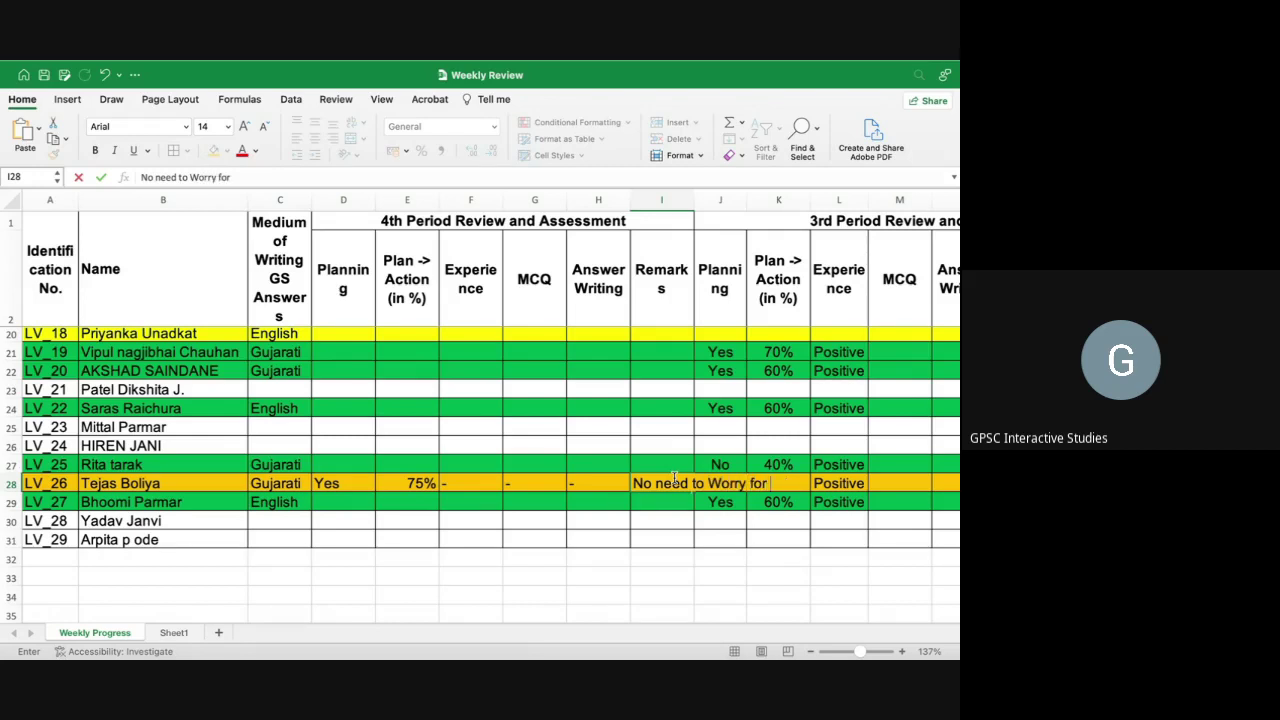
text(Guj)
key(Return)
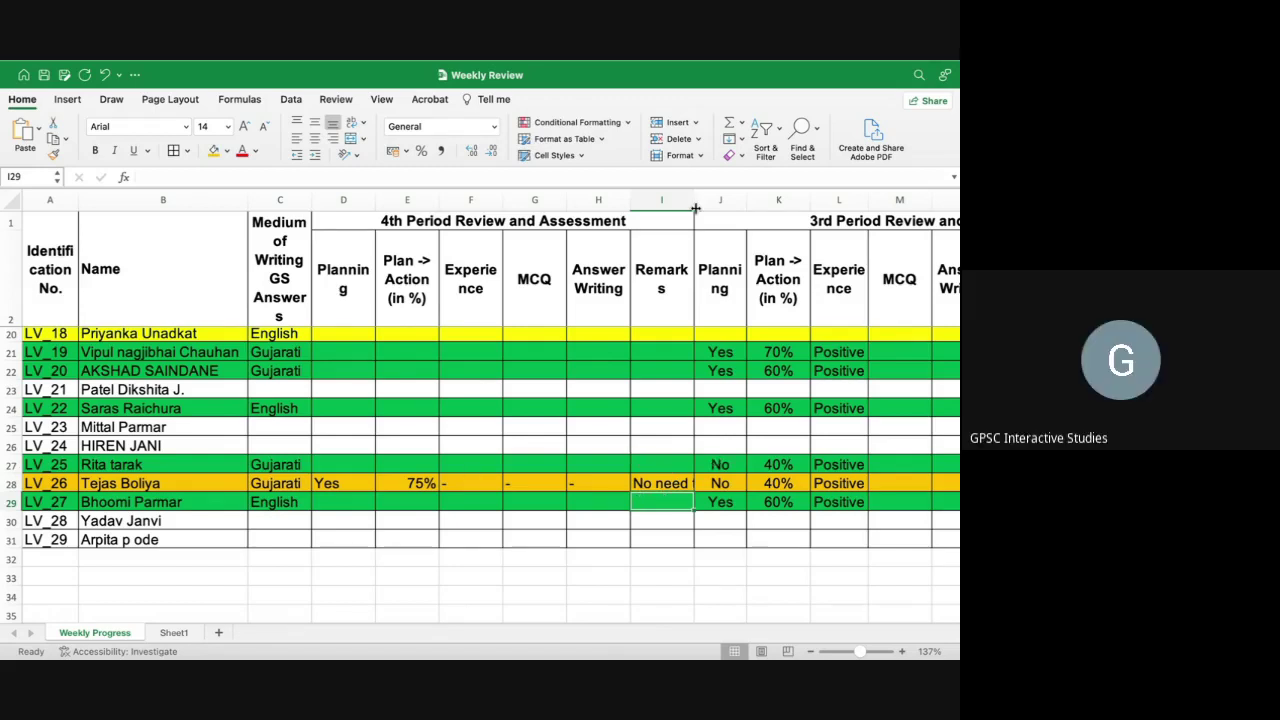
drag(695, 207, 805, 207)
click(775, 427)
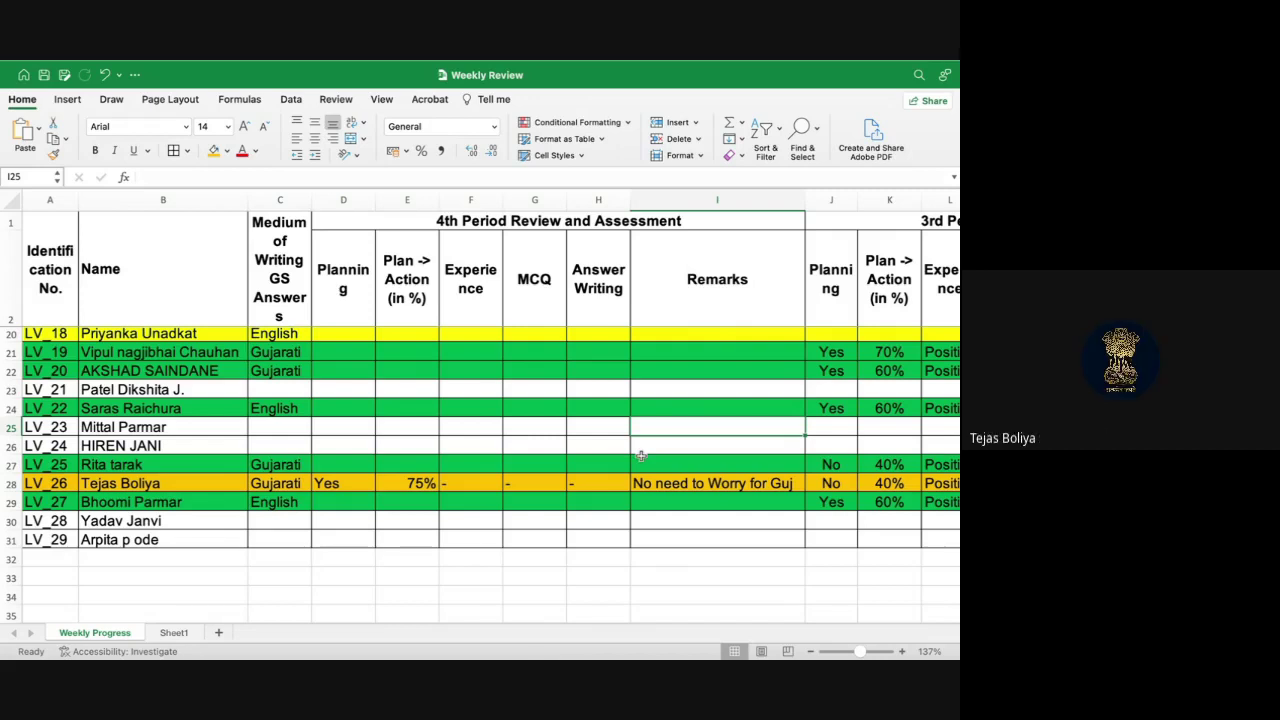
- Check in the Google Meet People list which participant is unmuted, and return to the Weekly Review workbook
key(ctrl+Up)
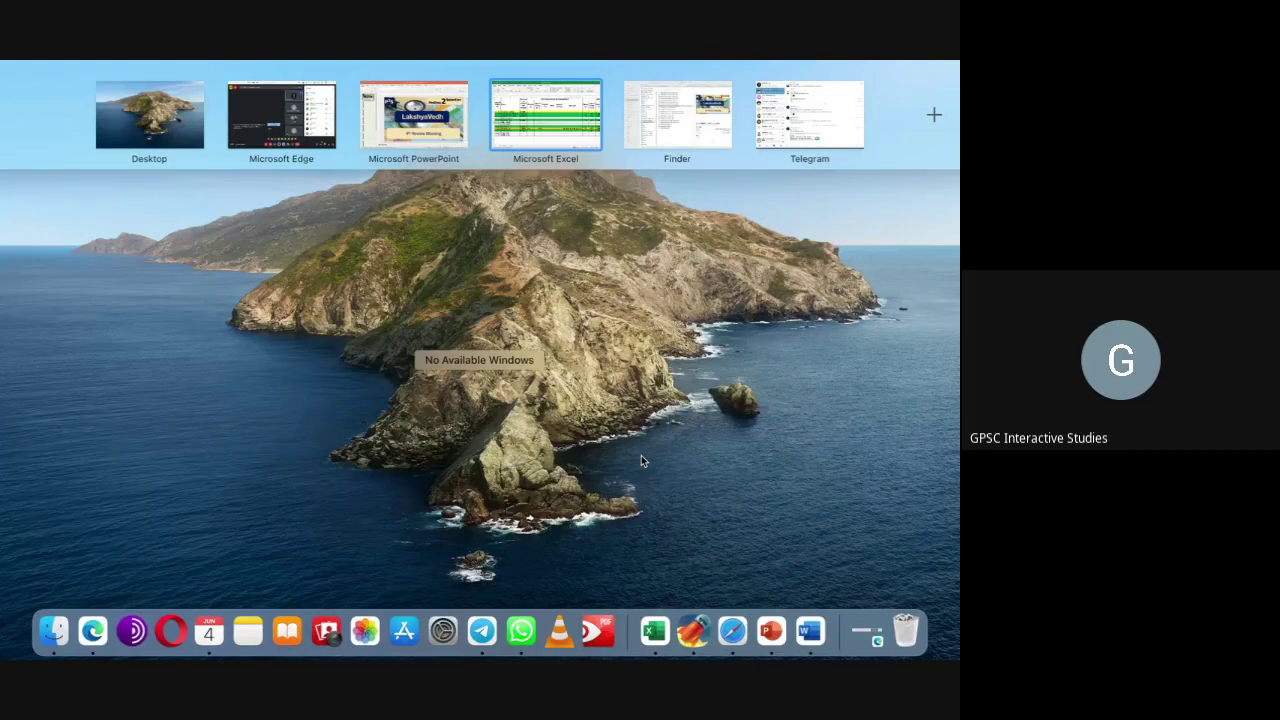
key(ctrl+Left)
key(ctrl+Left)
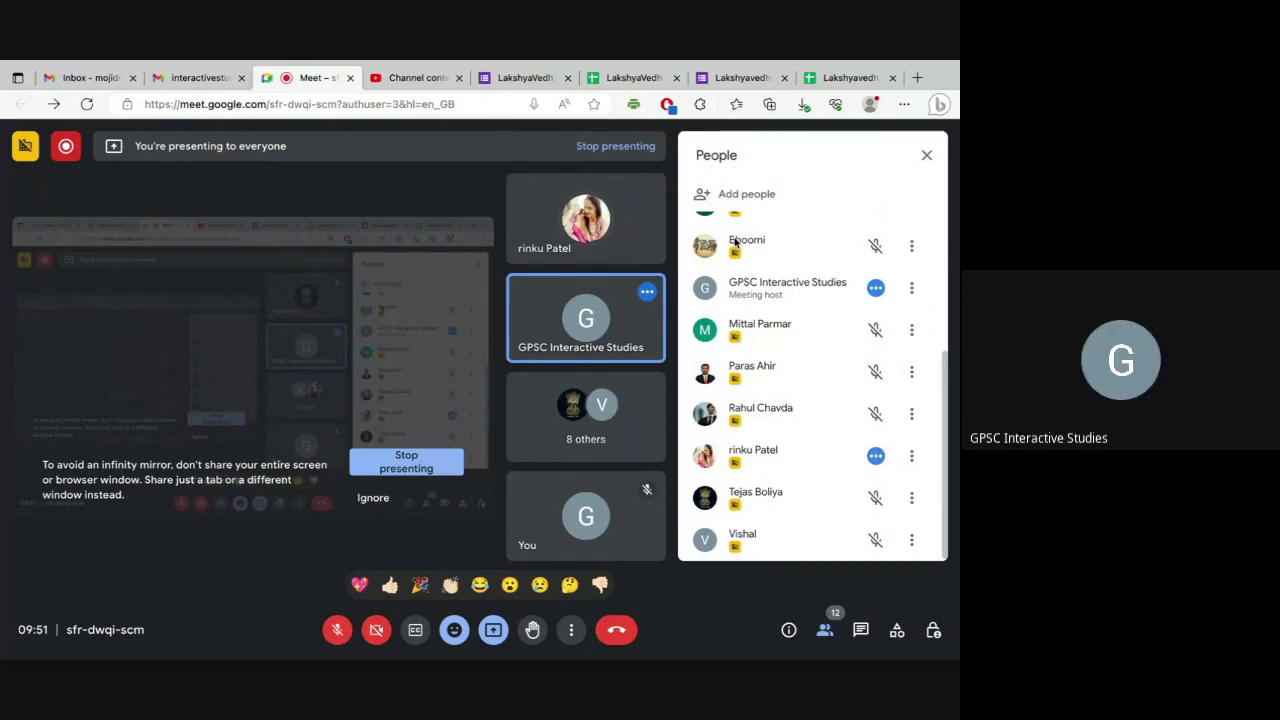
key(alt+Tab)
key(ctrl+Right)
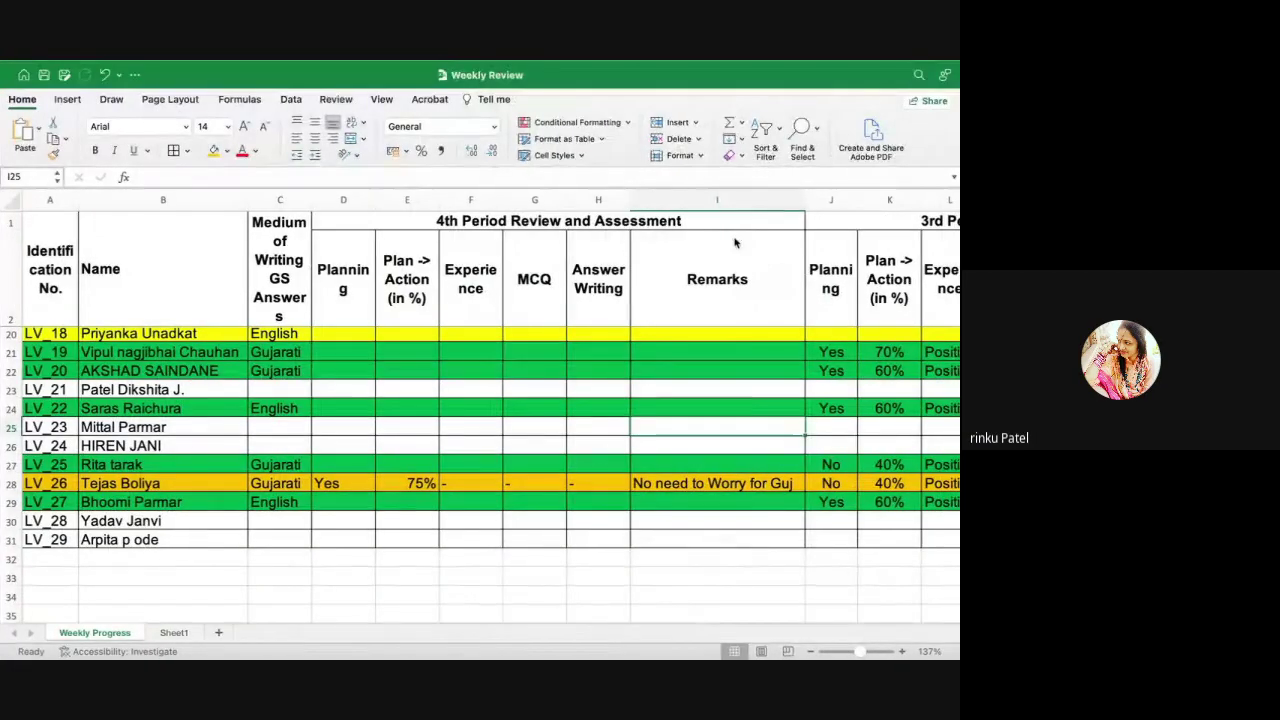
- In row 19 (LV_17) of the 4th Period block, enter Yes under Planning and 85% under Plan -> Action
scroll(451, 472, up, 3)
scroll(451, 472, up, 3)
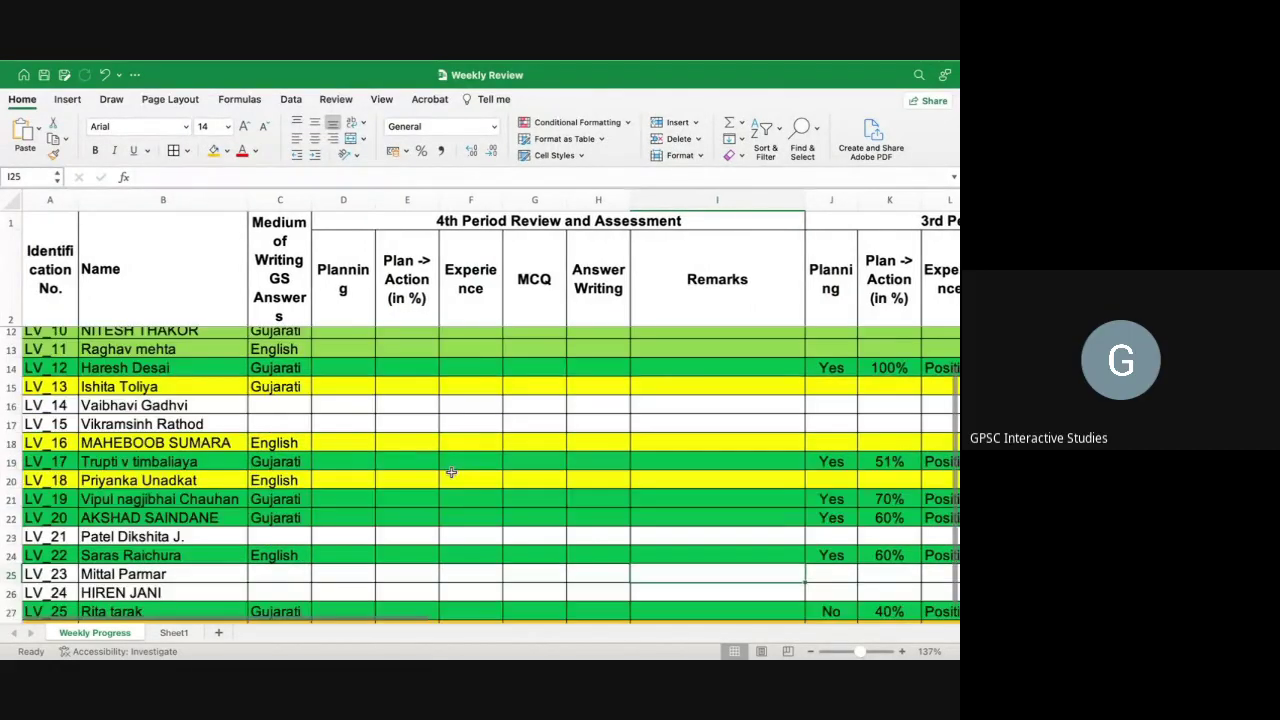
click(342, 459)
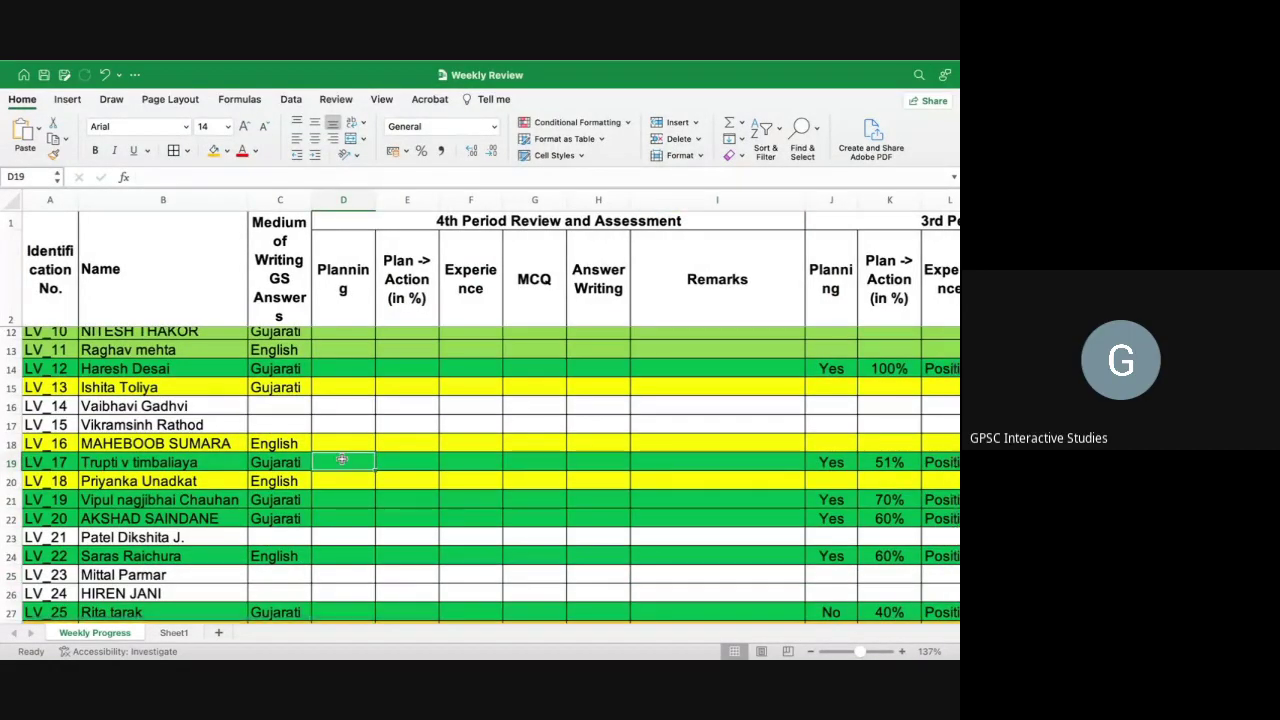
text(Yes)
key(Tab)
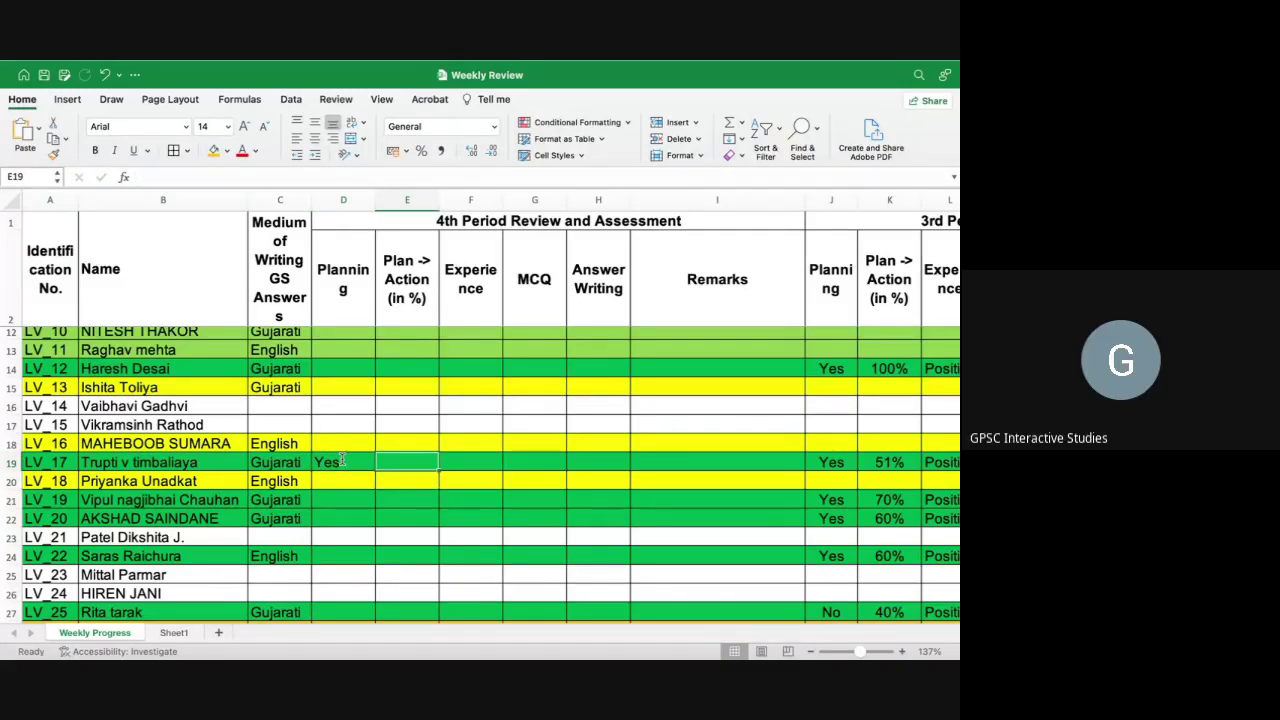
text(85)
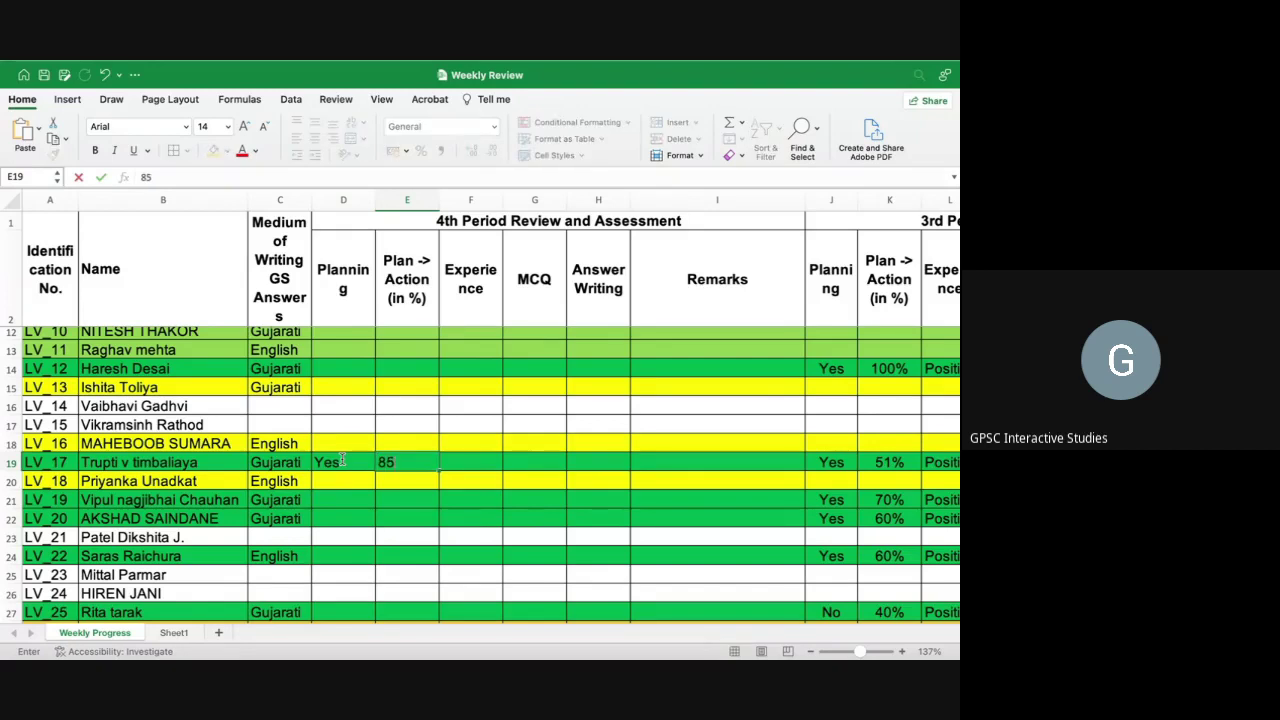
key(Tab)
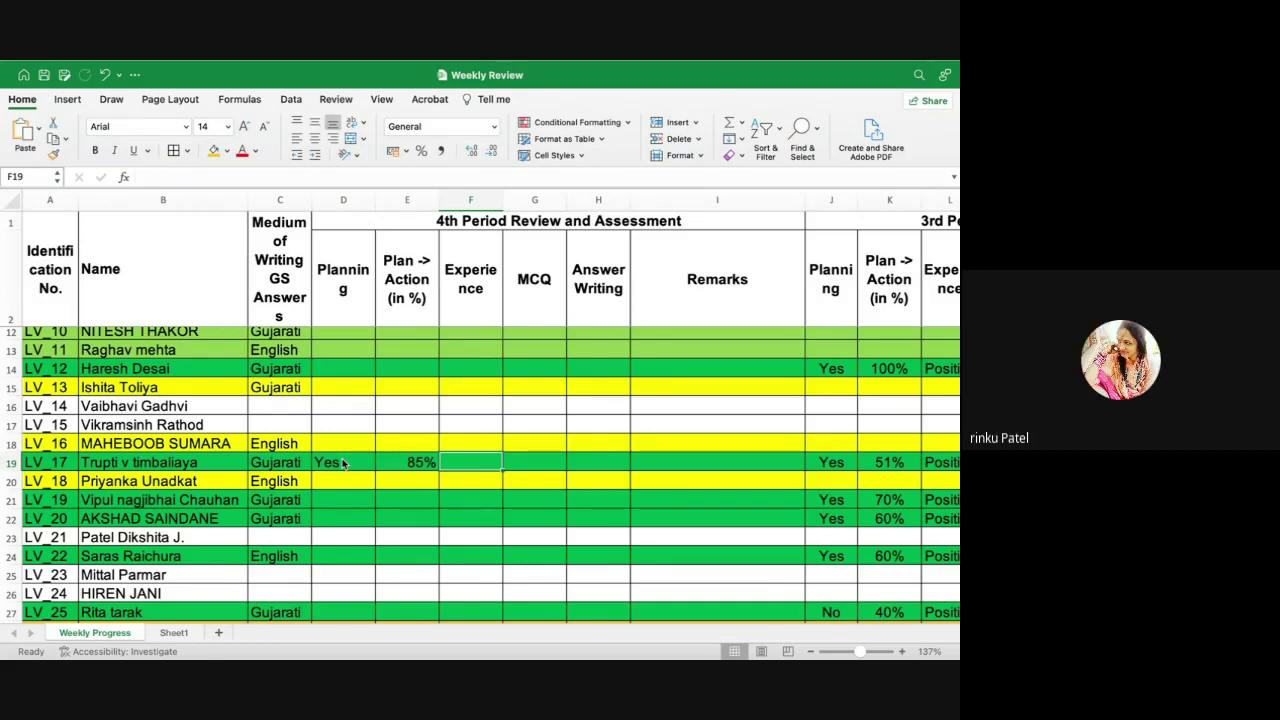
- In row 19 of the 4th Period block, enter Positive under Experience and a dash under both MCQ and Answer Writing
text(Positive)
key(Tab)
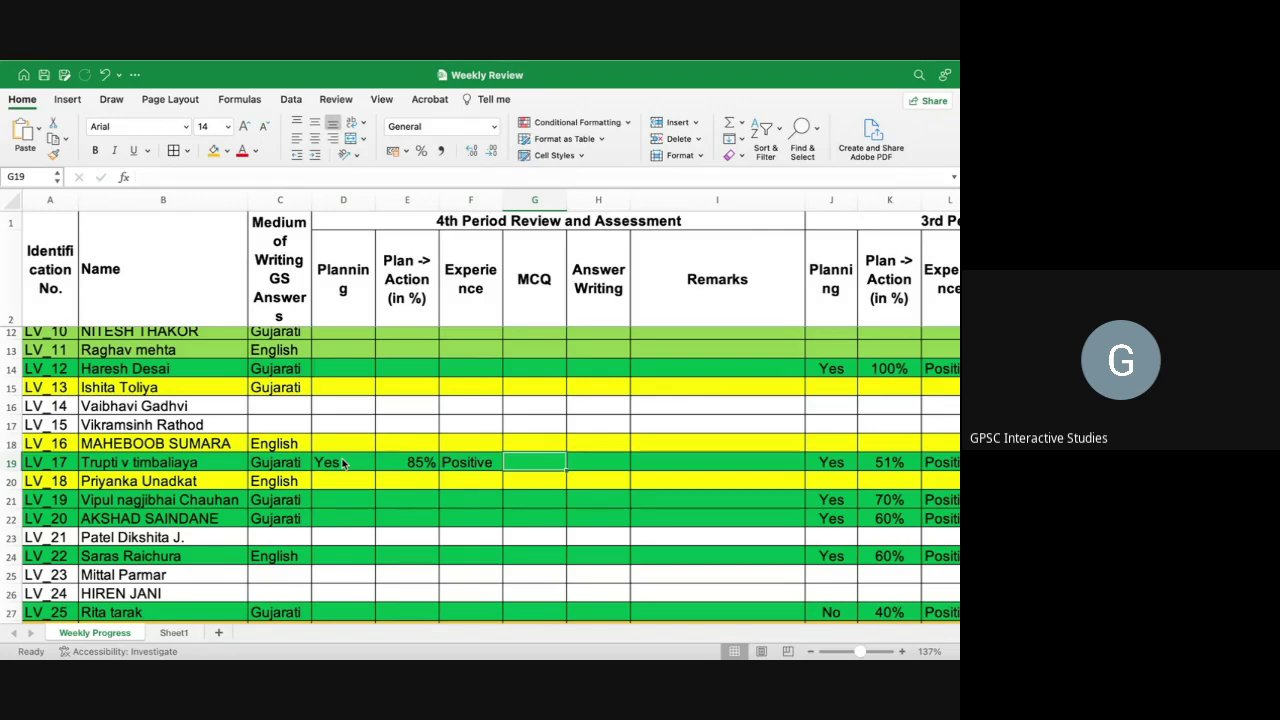
text(-)
key(Tab)
text(-)
key(Tab)
- Enter the remark Finally on Track under 4th Period Remarks in row 19
text(Finnaly)
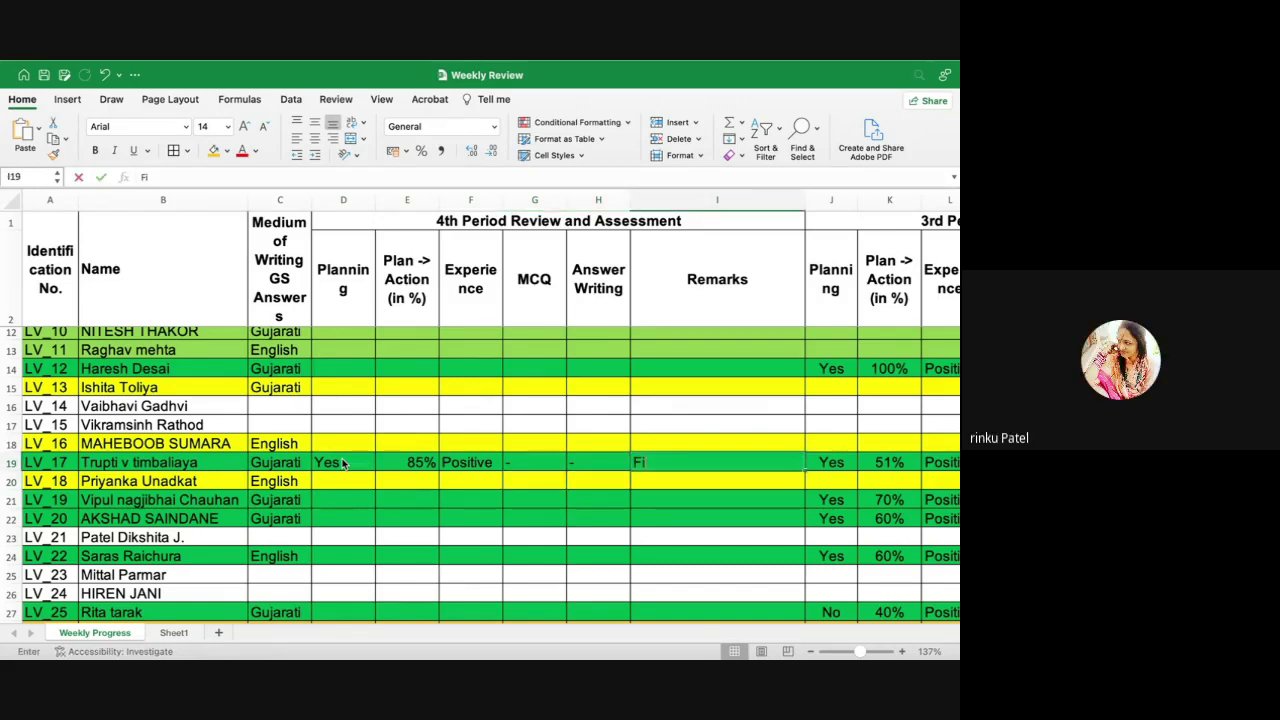
key(BackSpace)
key(BackSpace)
key(BackSpace)
key(BackSpace)
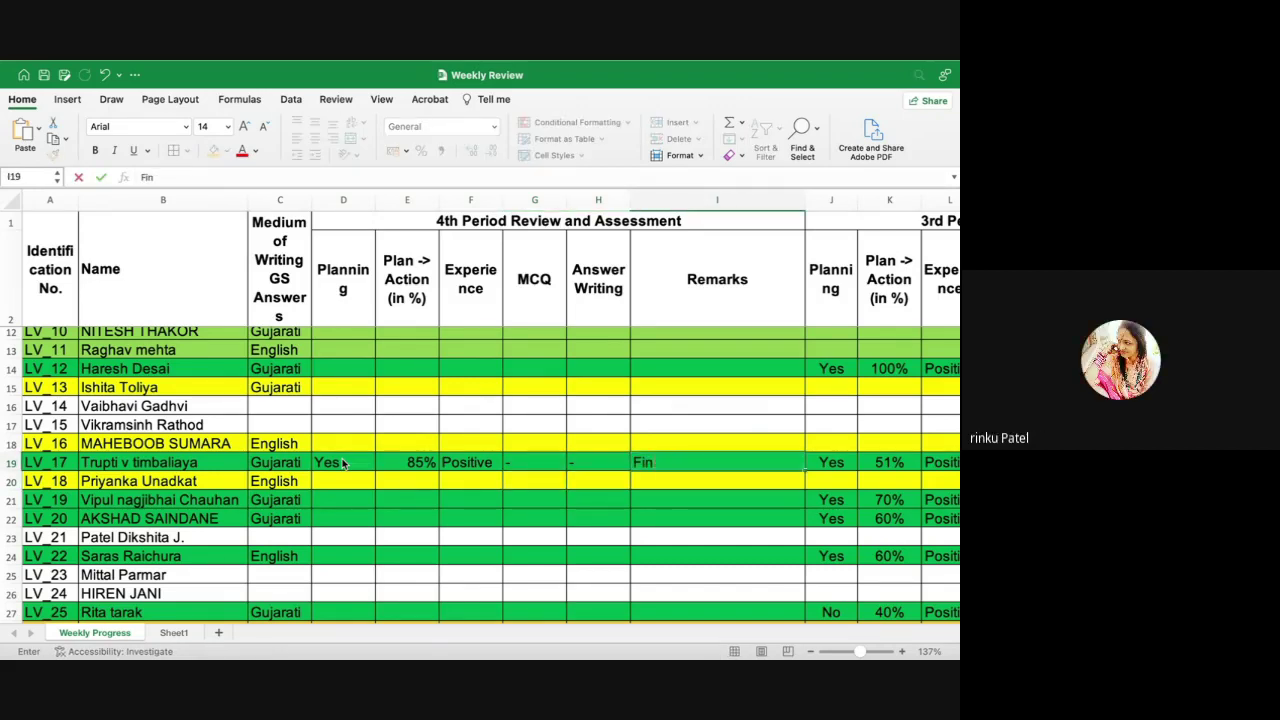
text(ally)
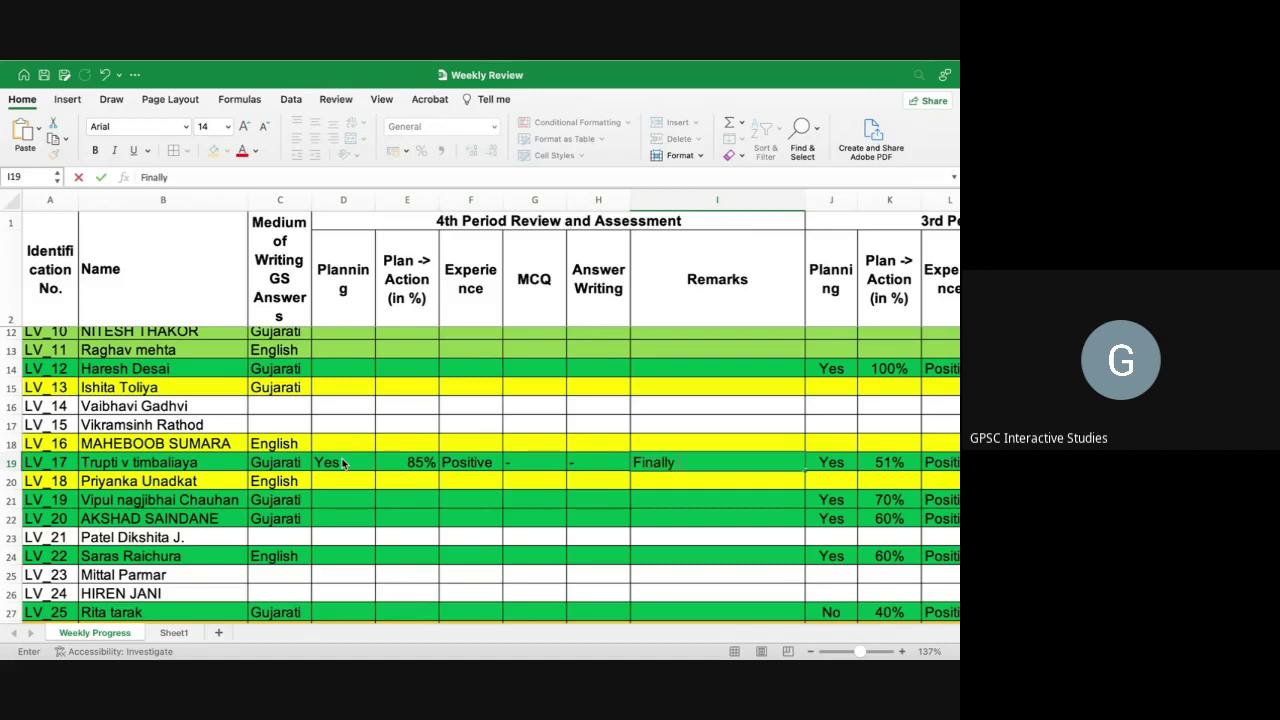
text( on Track)
key(Return)
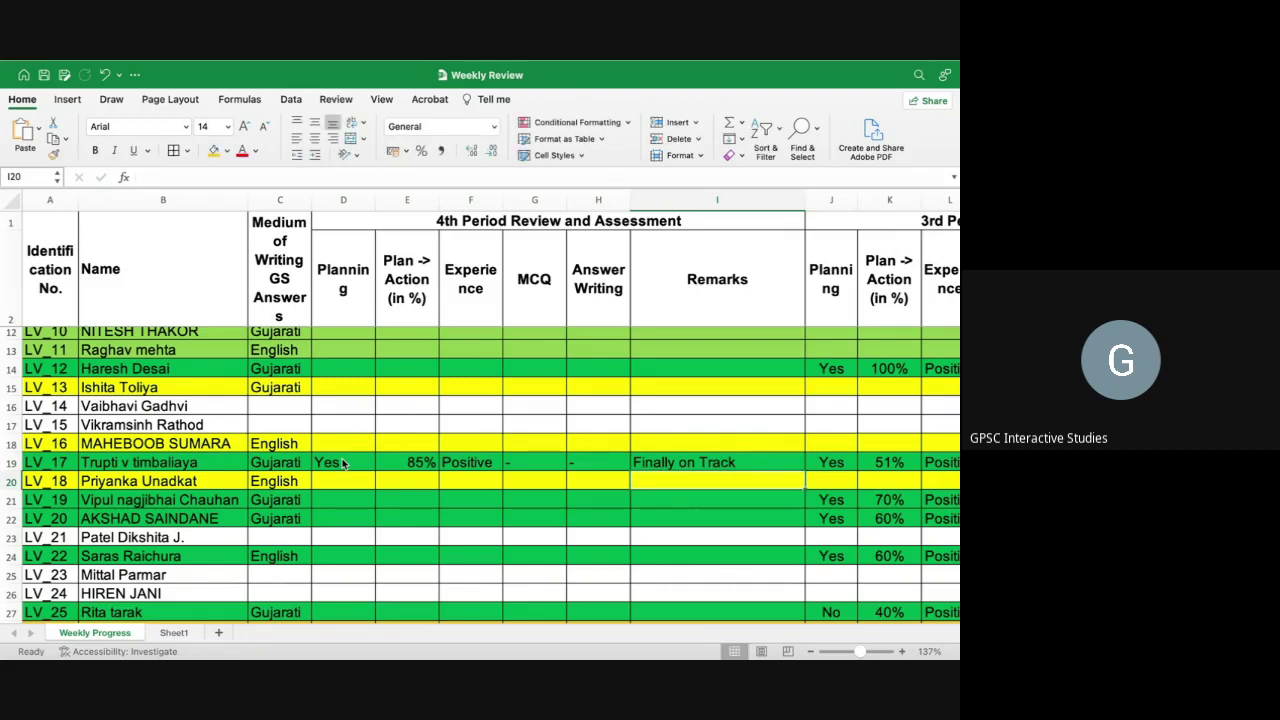
- Switch to the Google Meet call and check in the People list which participant is speaking
click(290, 479)
key(alt+Tab)
key(alt+Tab)
key(alt+Tab)
key(alt+Tab)
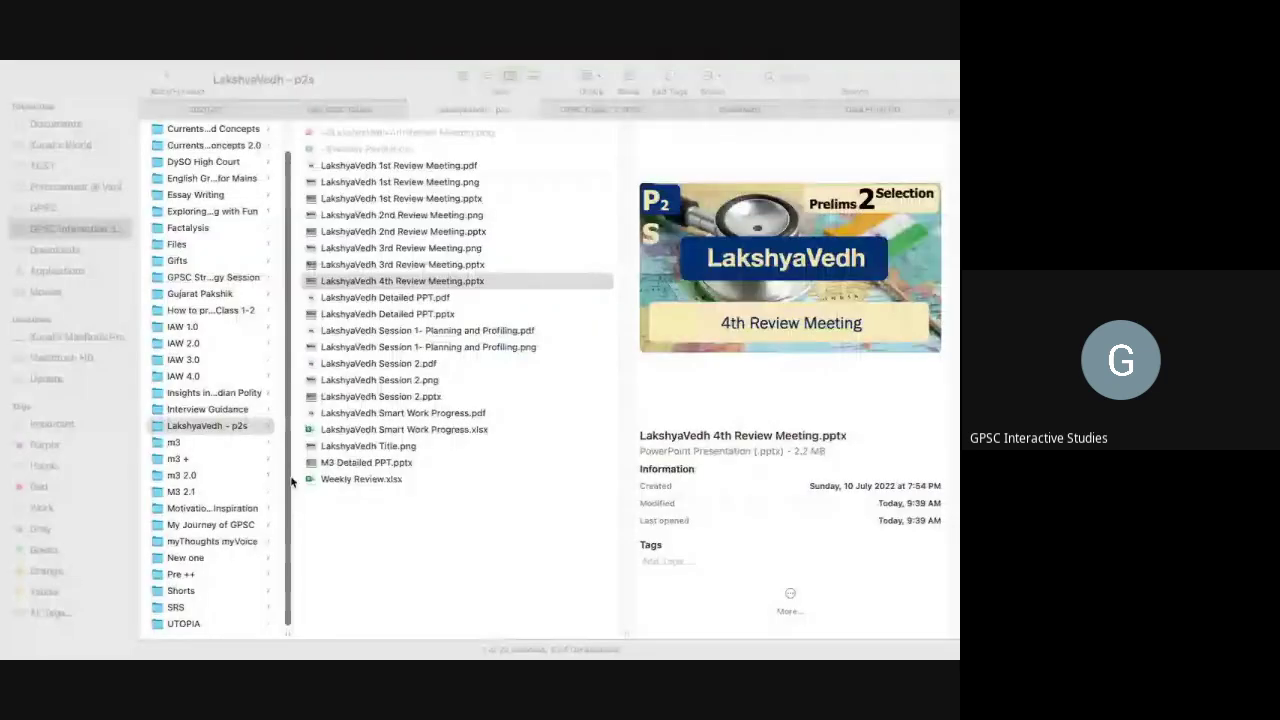
key(alt+Tab)
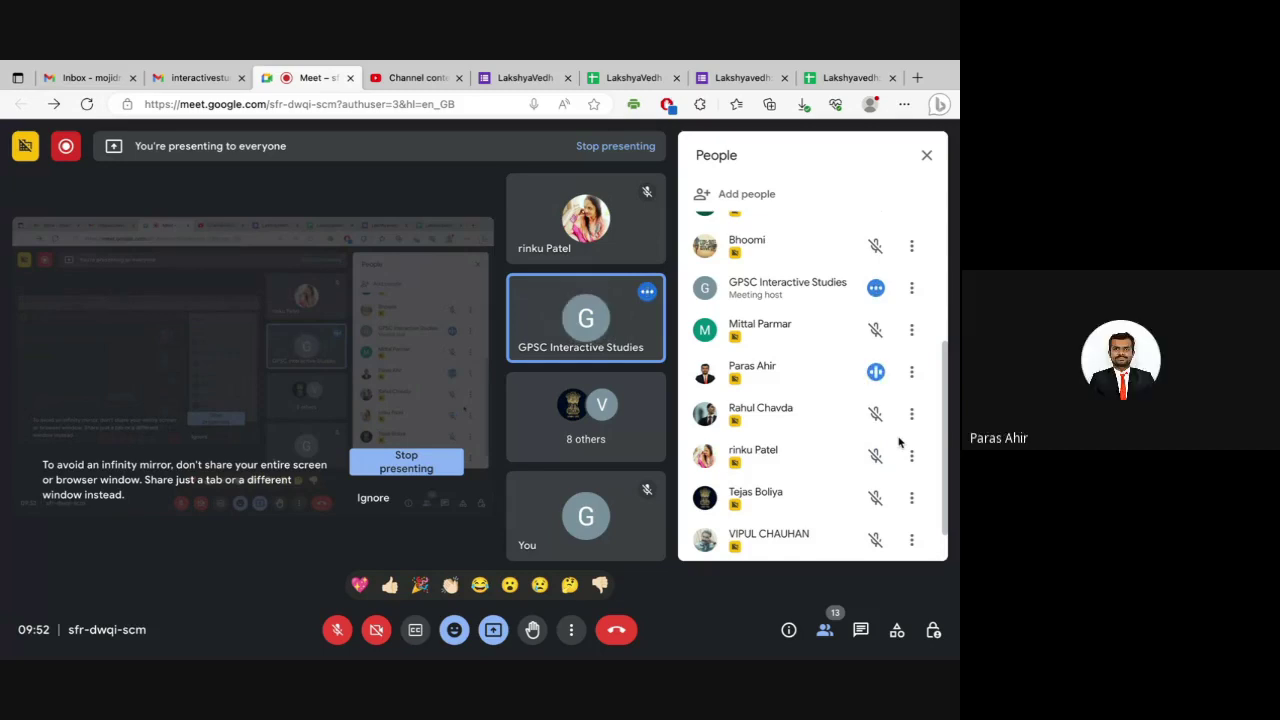
- Switch to the Weekly Review workbook, enter Yes under 4th Period Planning in row 3 (LV_01), and fill that row orange
key(ctrl+Left)
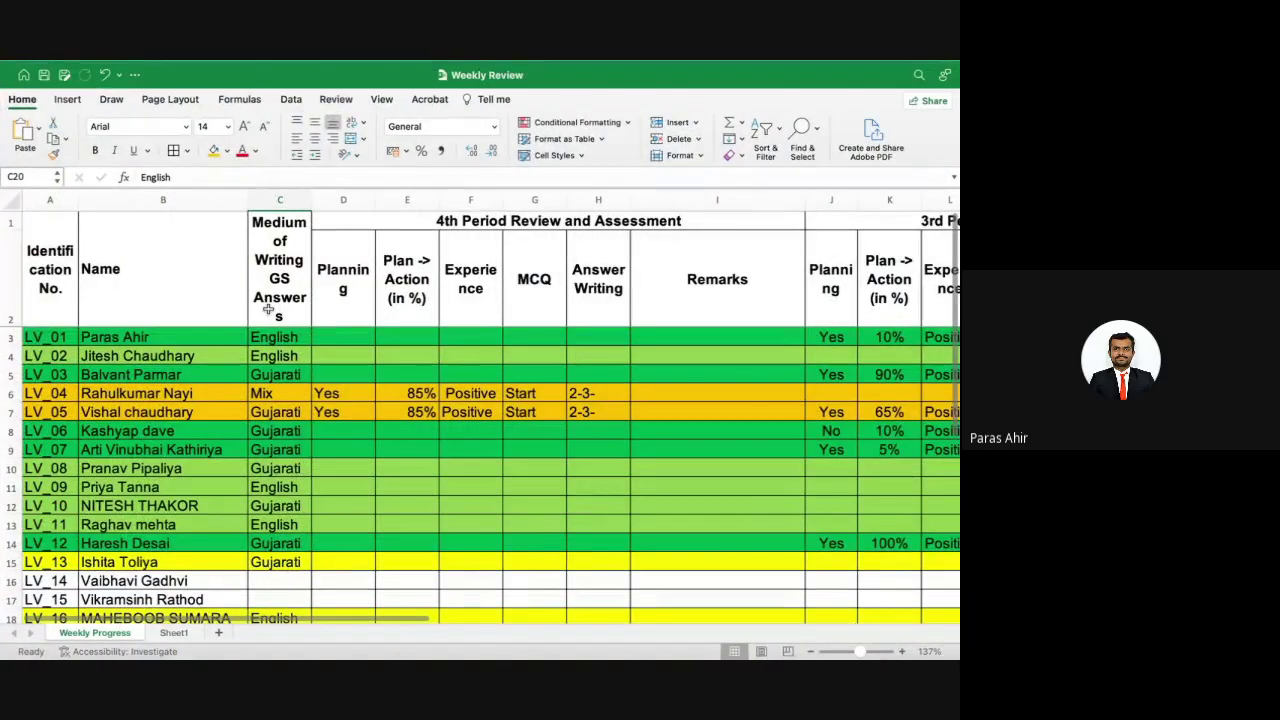
click(357, 340)
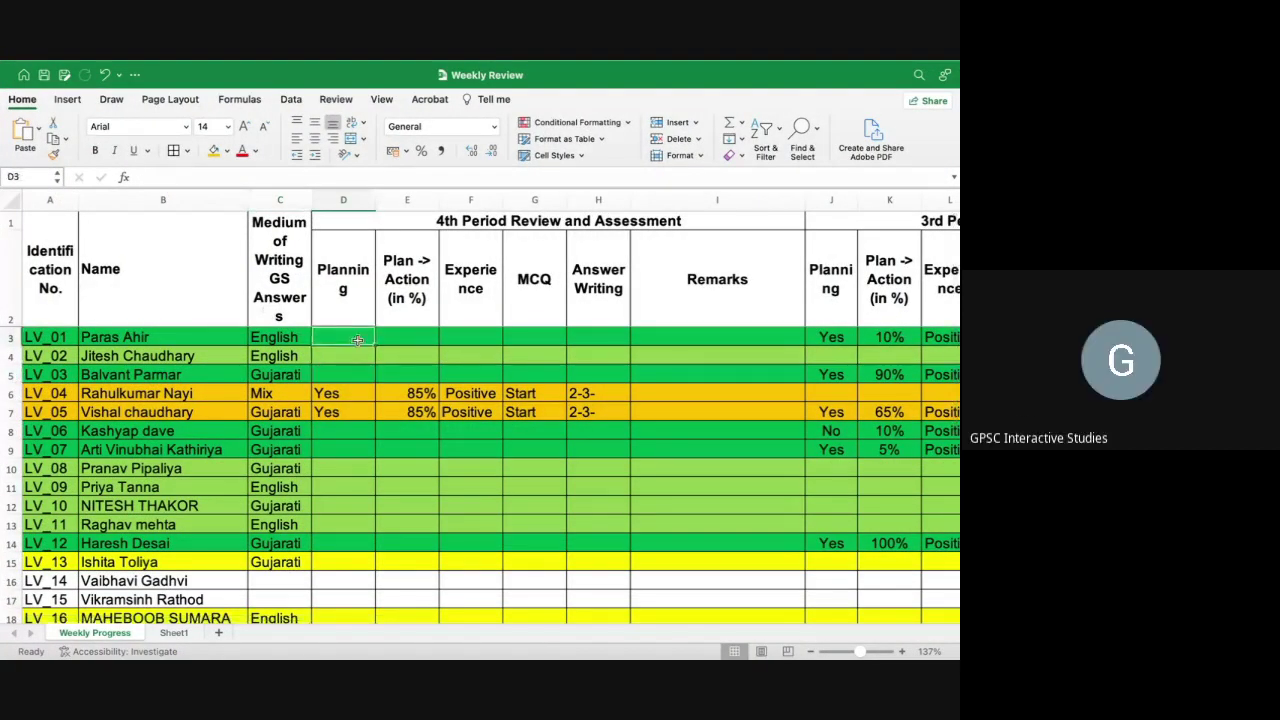
text(Yes)
key(Return)
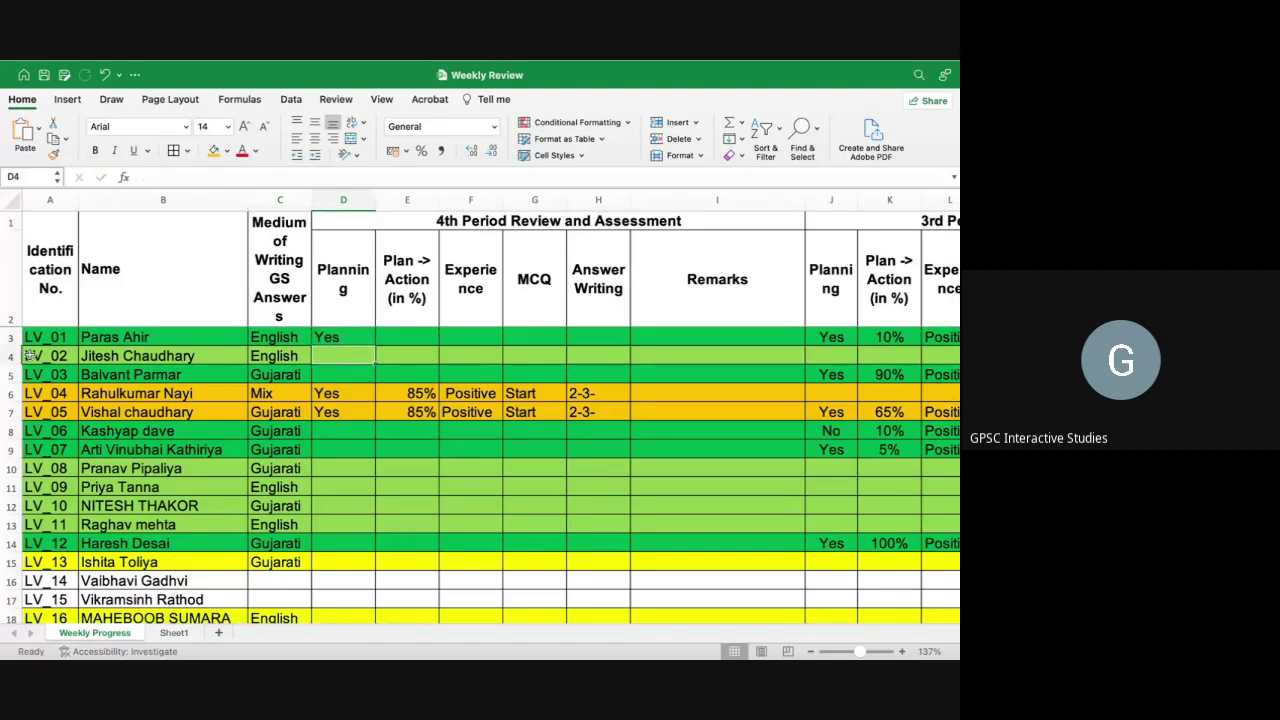
click(10, 337)
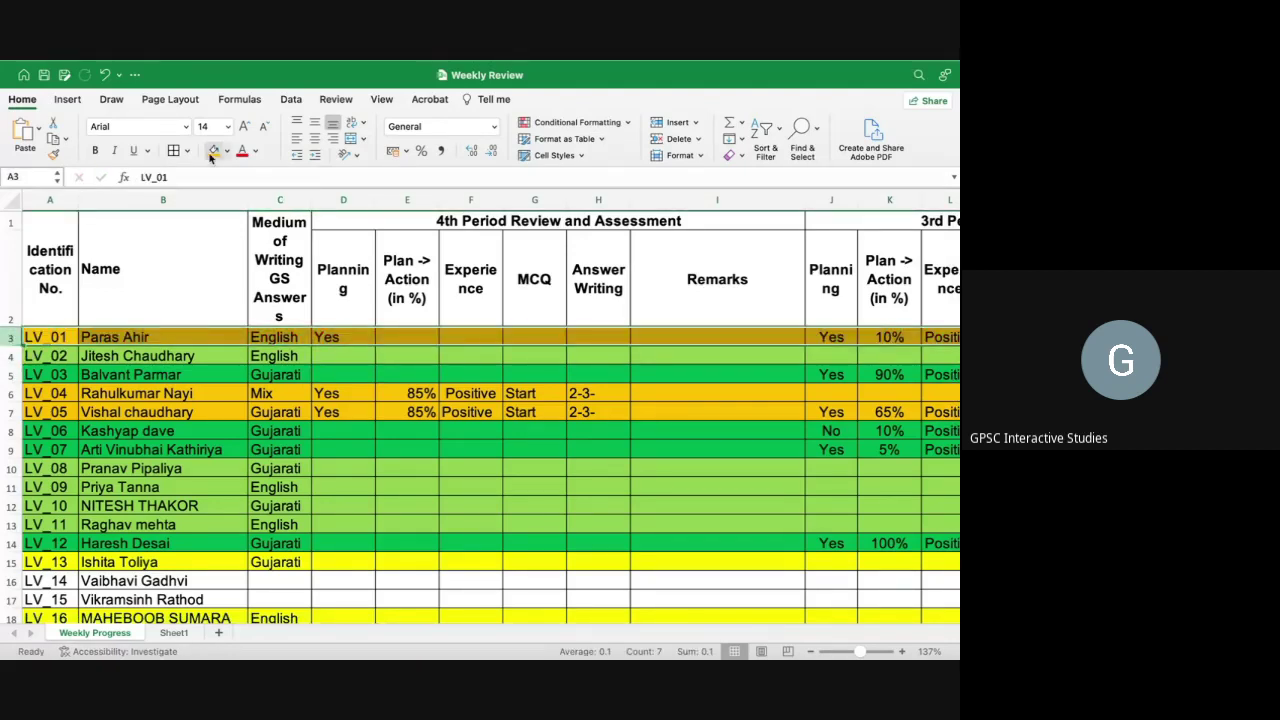
- Compare row 3 with its 3rd Period entries and enter the remark Mindset Improved under 4th Period Remarks
click(398, 339)
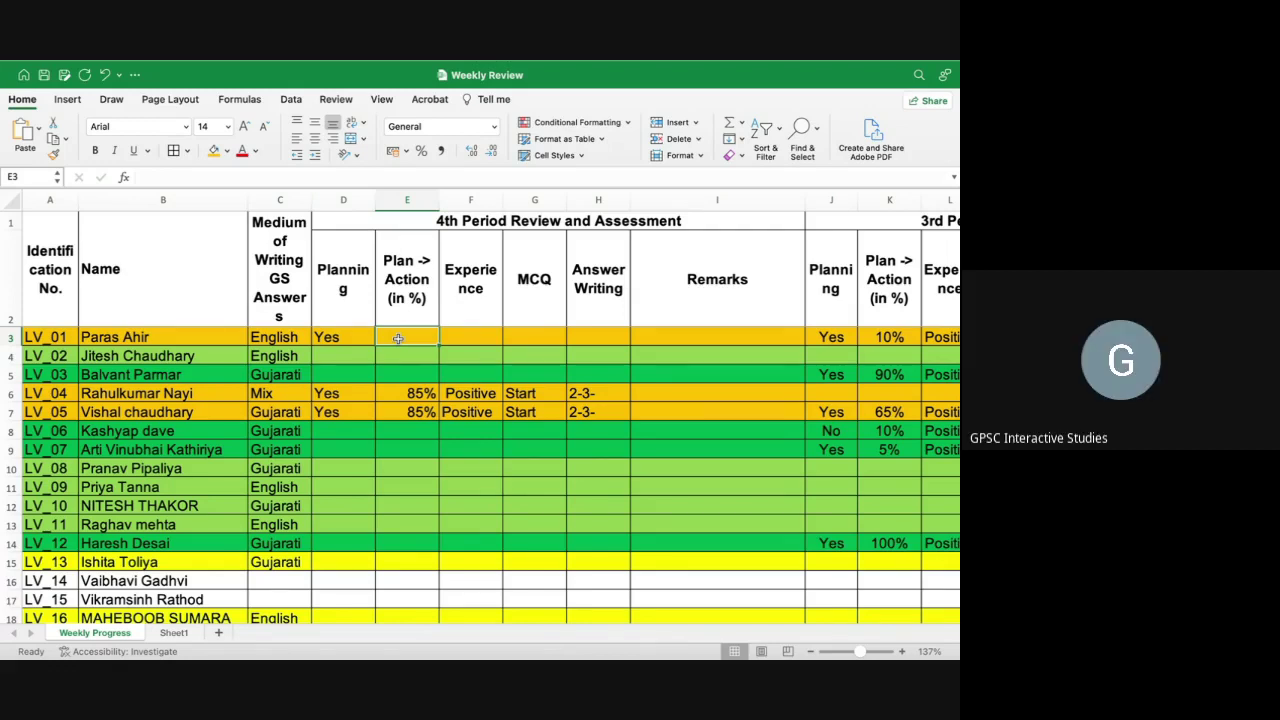
scroll(398, 339, right, 5)
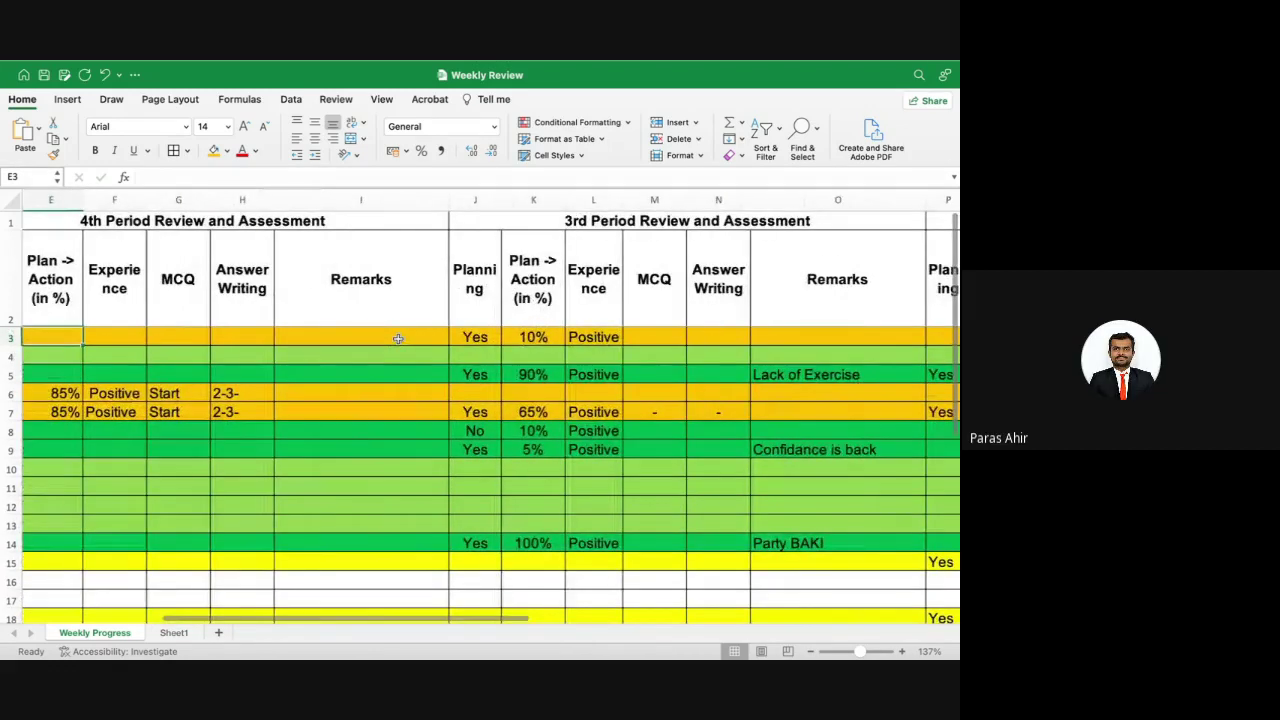
scroll(398, 339, left, 1)
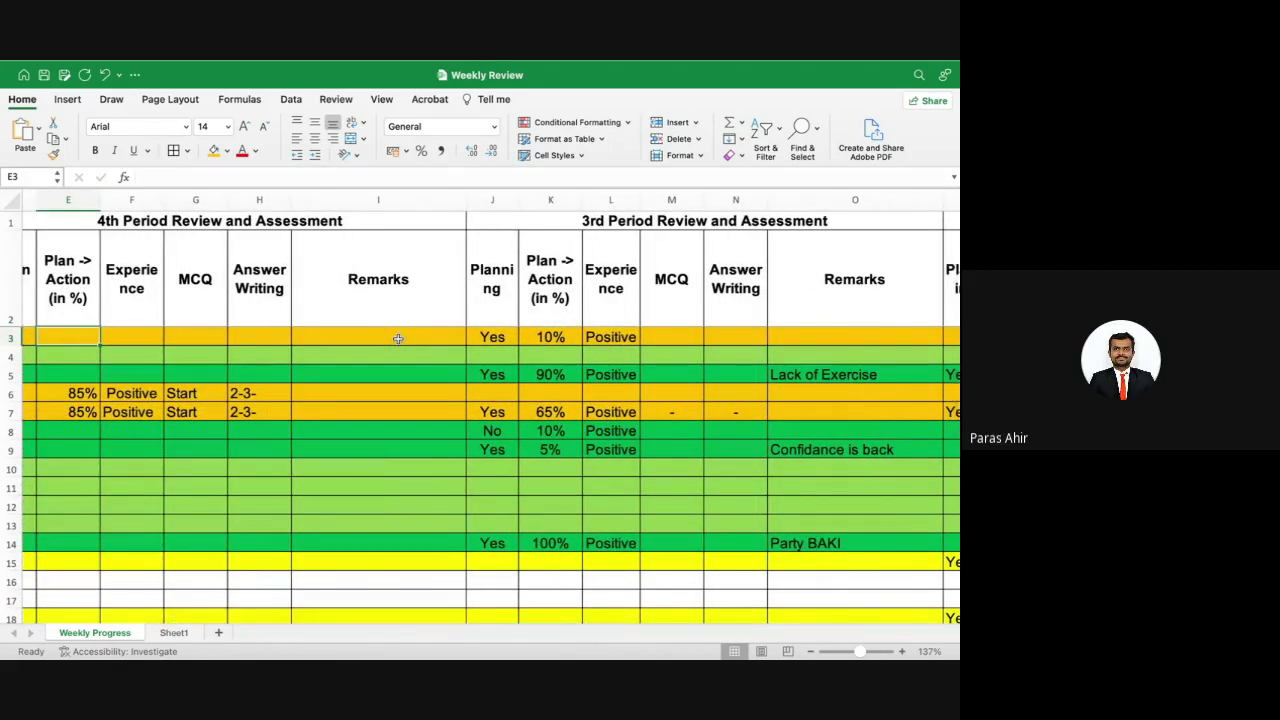
scroll(398, 339, right, 2)
scroll(398, 339, left, 6)
click(656, 344)
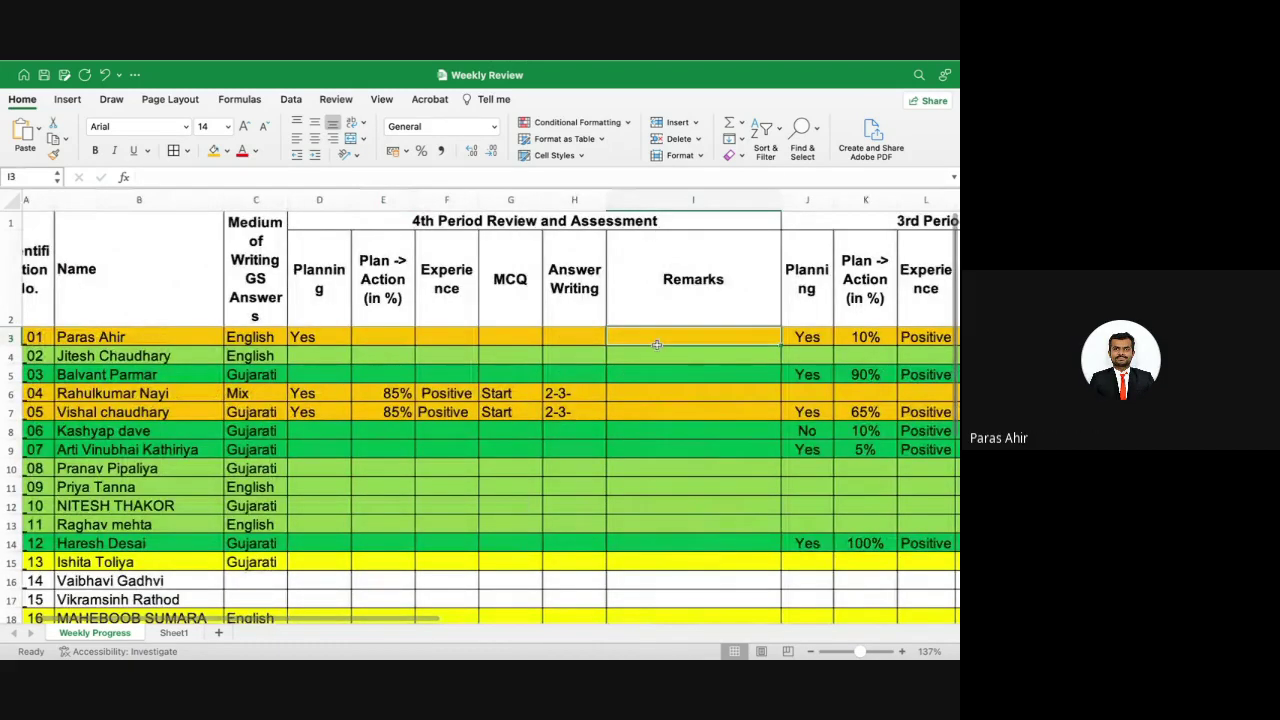
text(Minse)
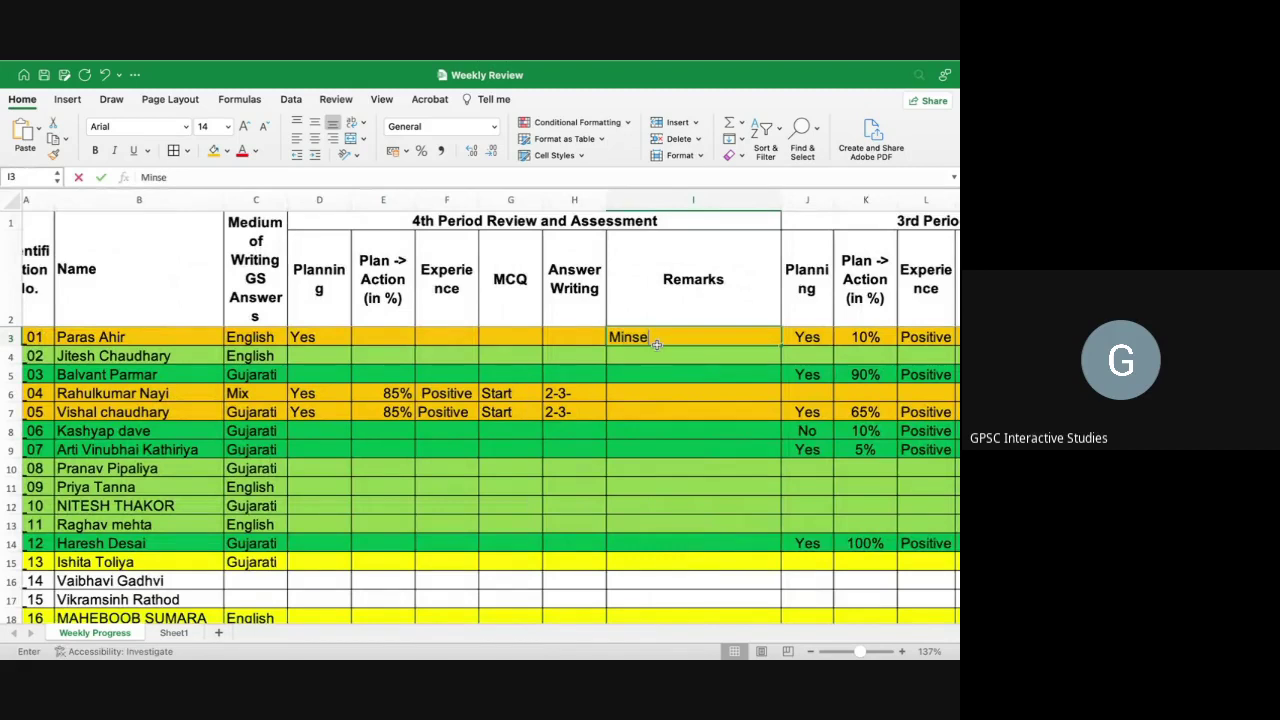
key(BackSpace)
key(BackSpace)
text(dset)
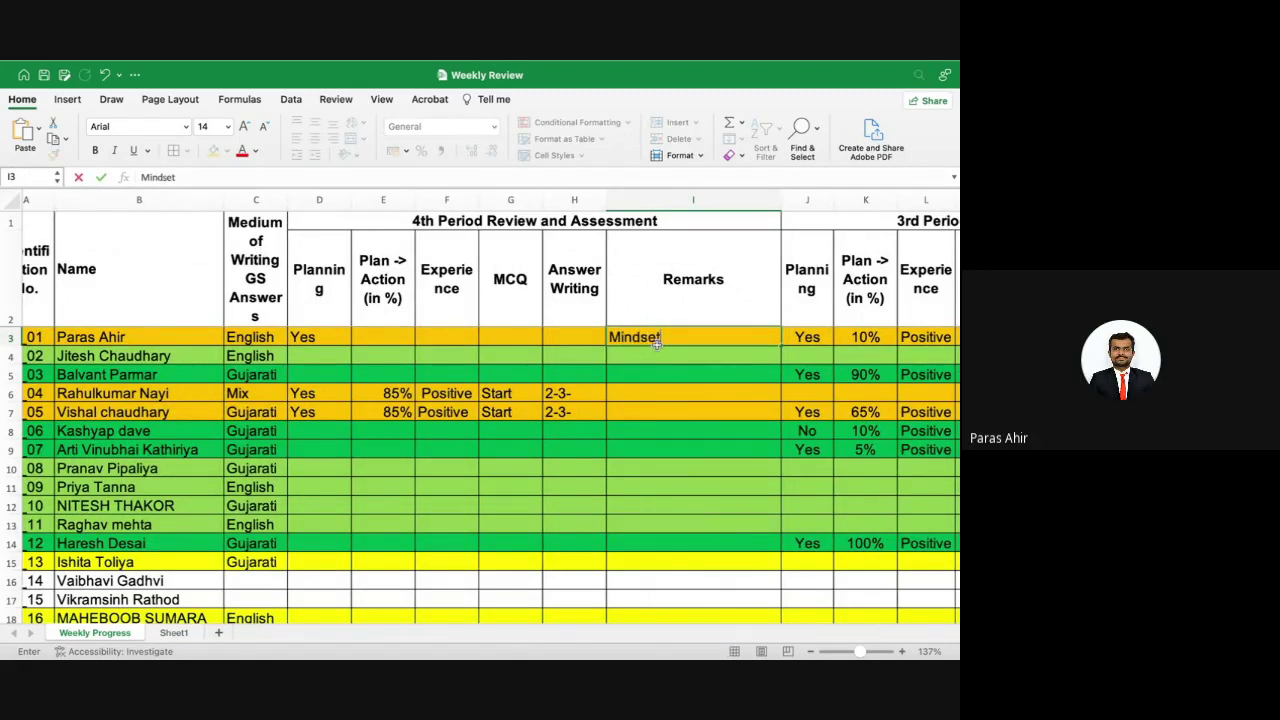
text( Improved)
key(Return)
- Freeze the panes at C3 to keep the two header rows and the Identification No. and Name columns in view
click(401, 334)
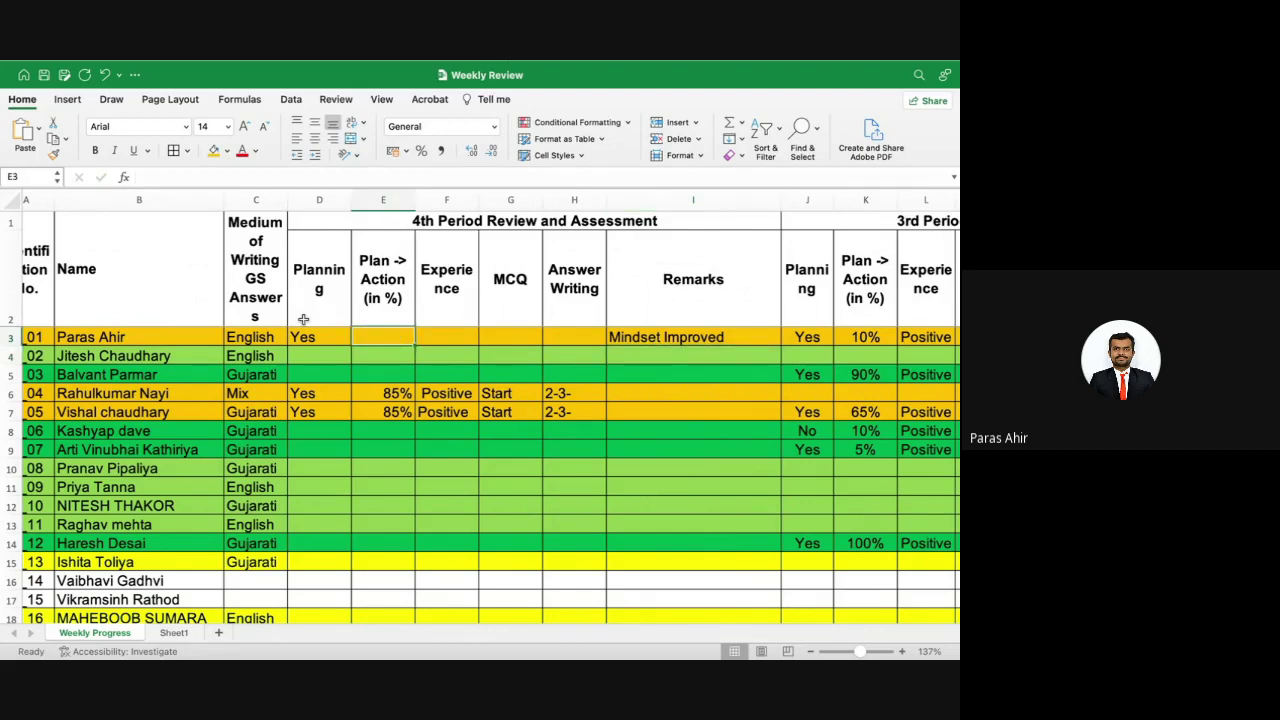
click(305, 430)
scroll(290, 420, down, 5)
scroll(290, 420, left, 1)
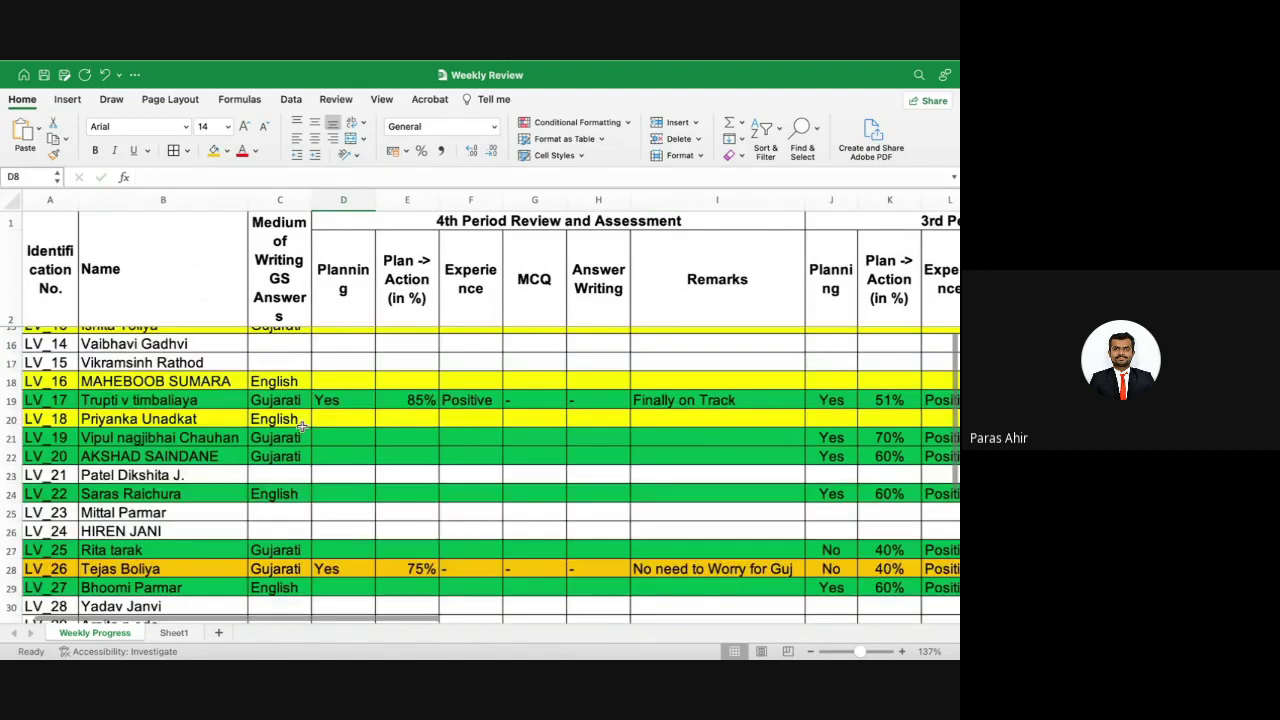
scroll(245, 332, up, 5)
click(275, 338)
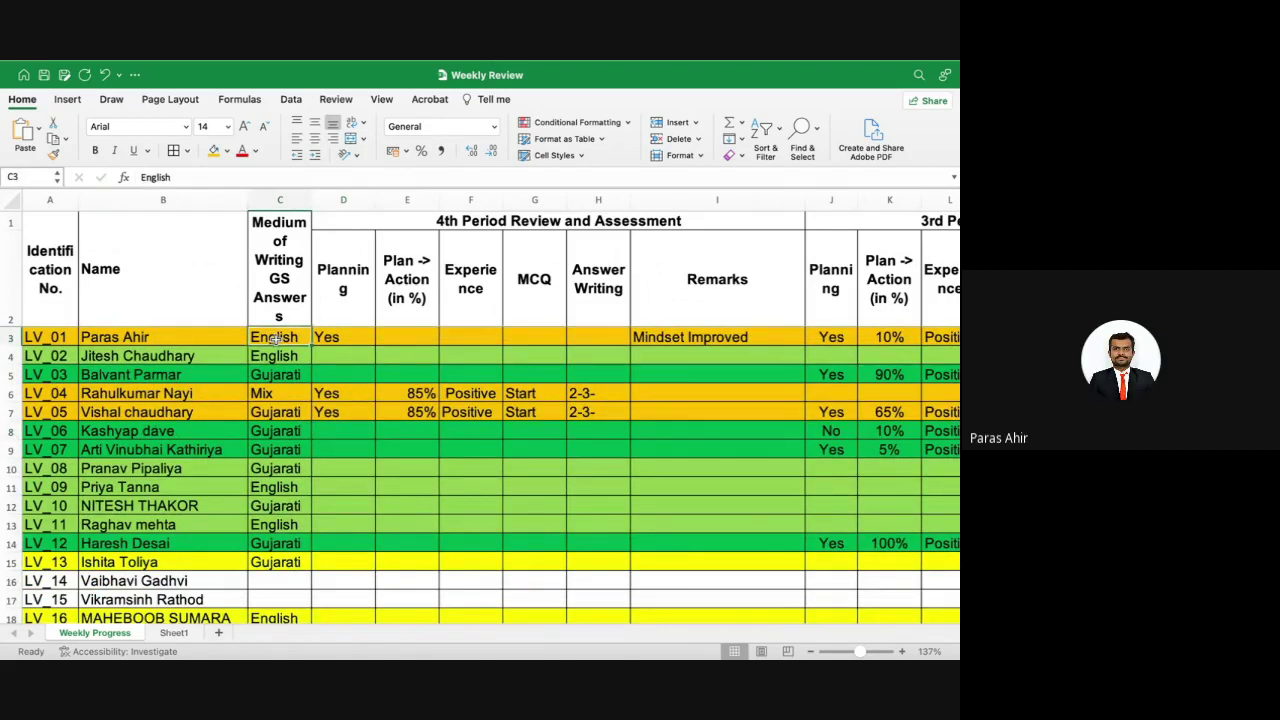
click(381, 100)
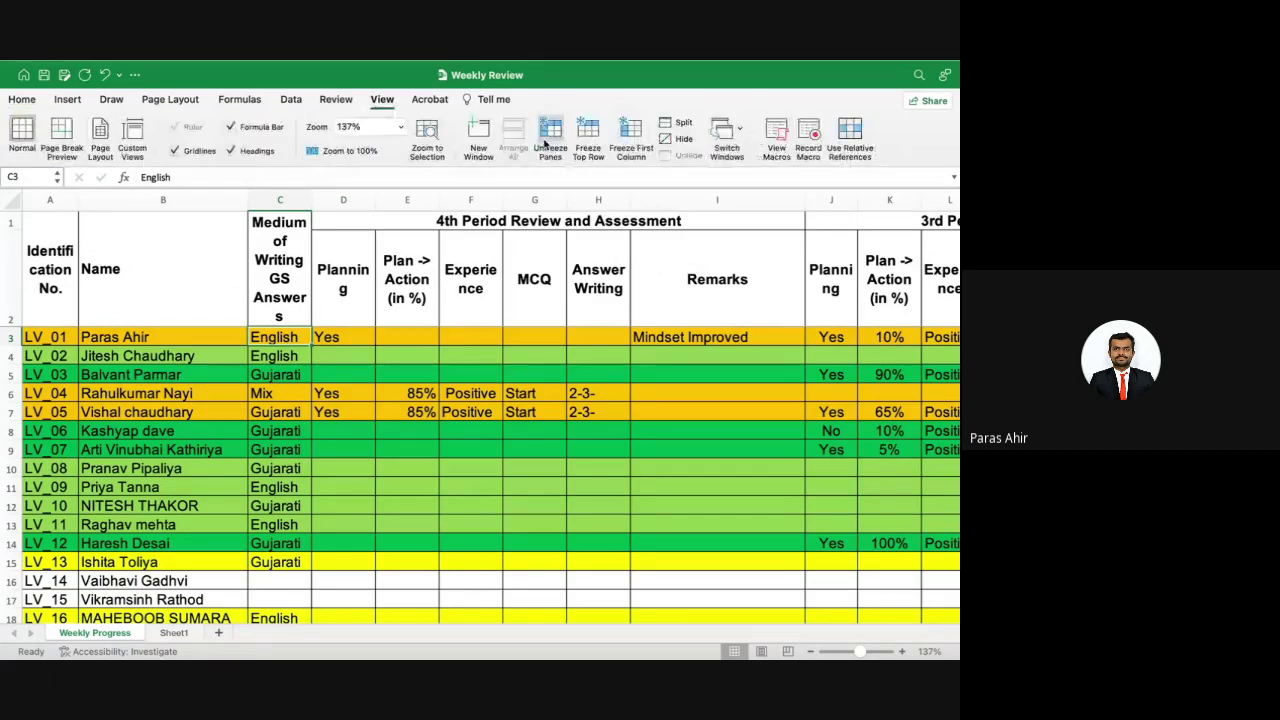
click(545, 140)
click(430, 411)
scroll(437, 411, right, 3)
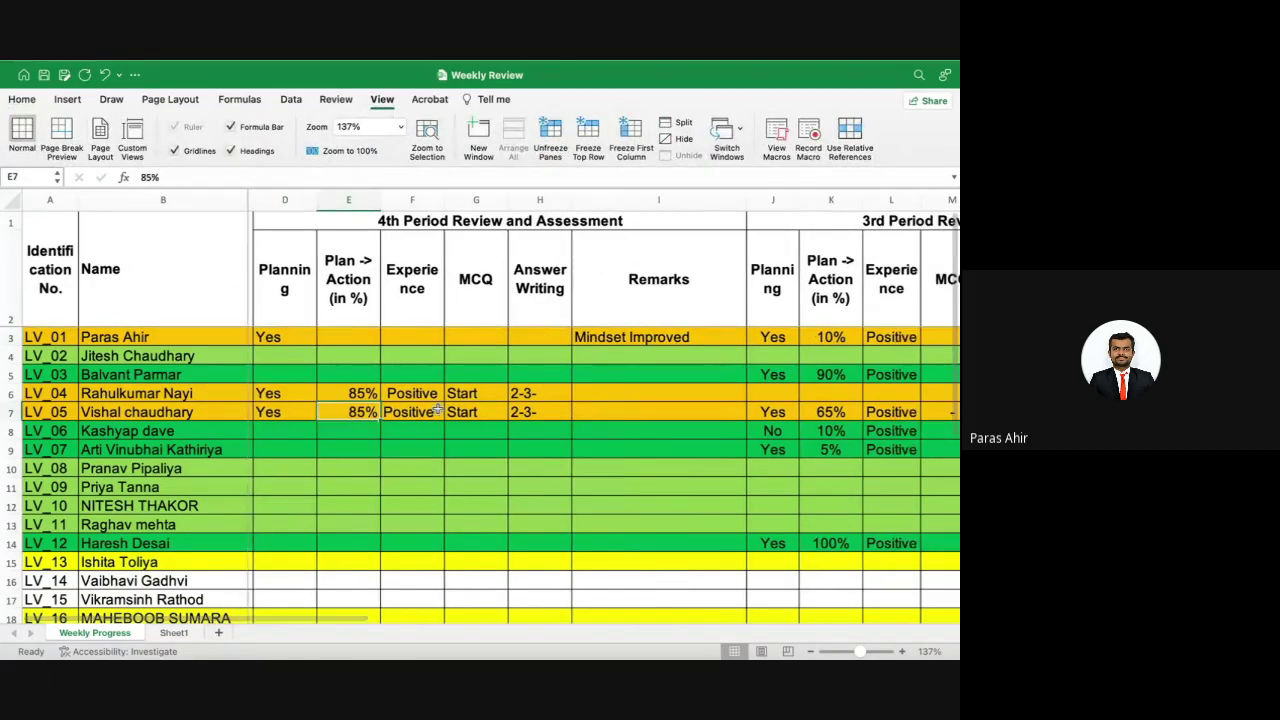
scroll(437, 411, left, 3)
scroll(437, 411, down, 5)
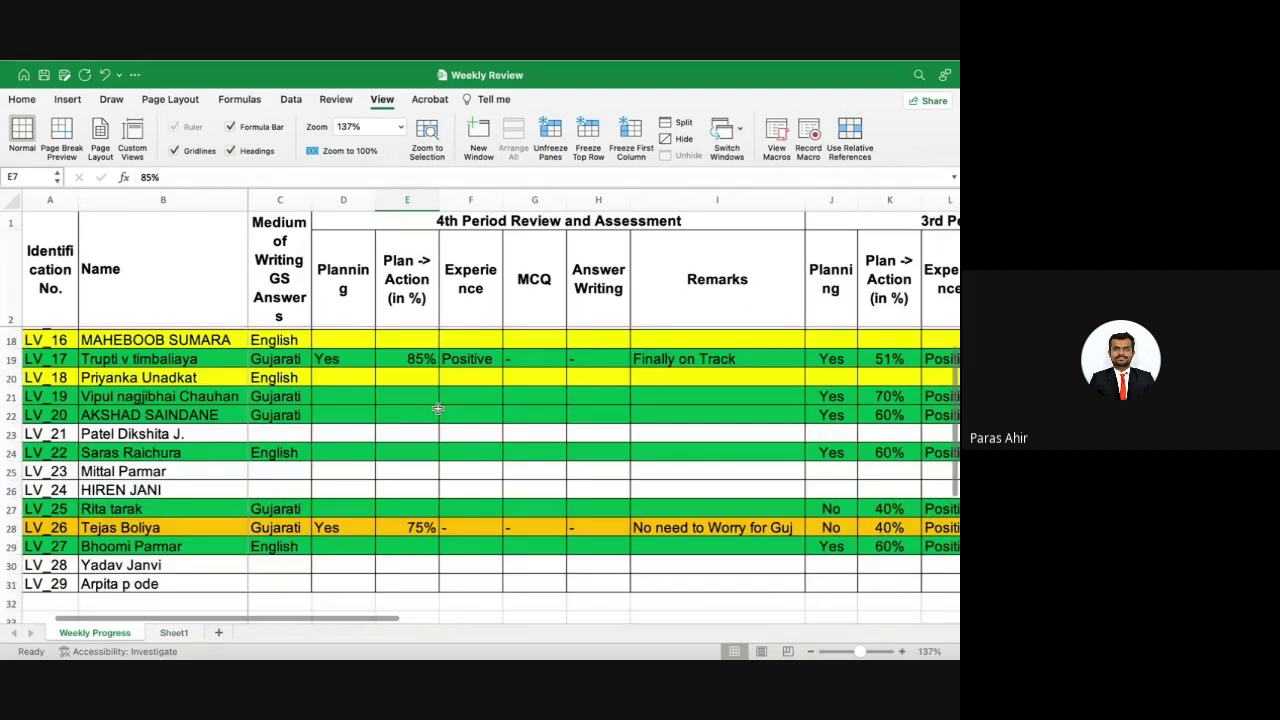
scroll(437, 409, up, 5)
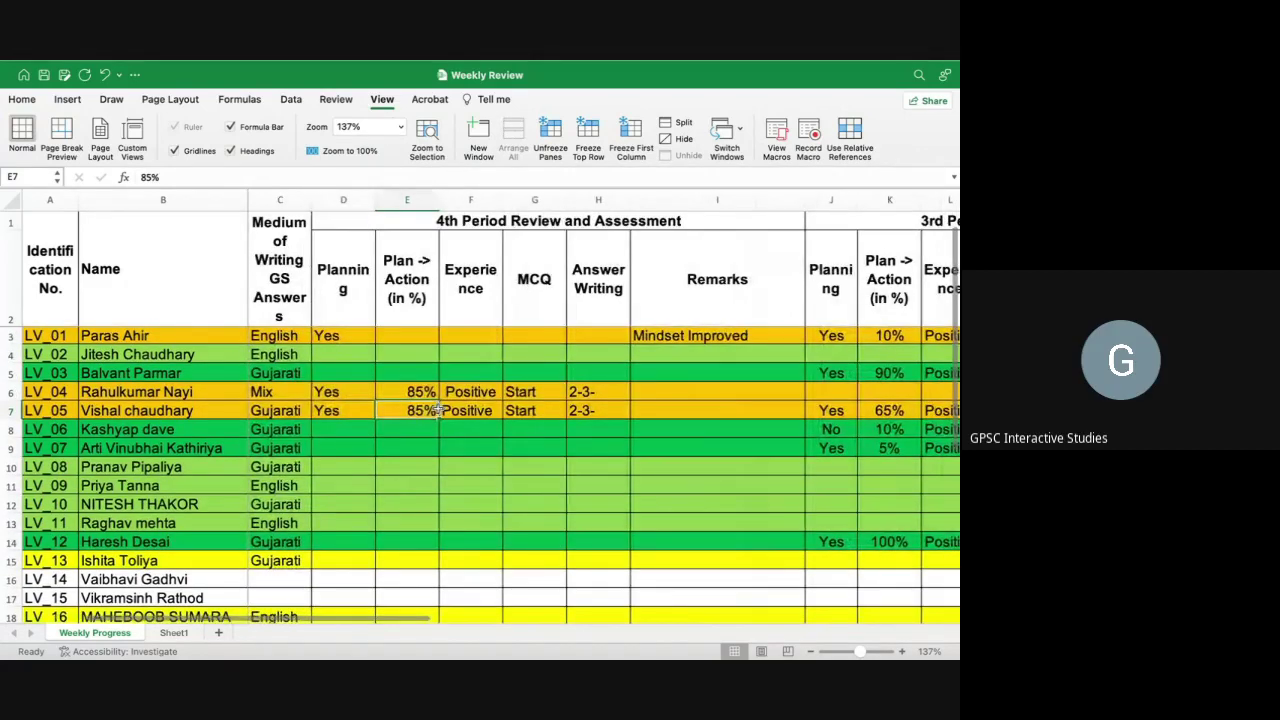
- In row 3 of the 4th Period block, enter 60% under Plan -> Action and Positive under Experience
click(405, 323)
click(416, 332)
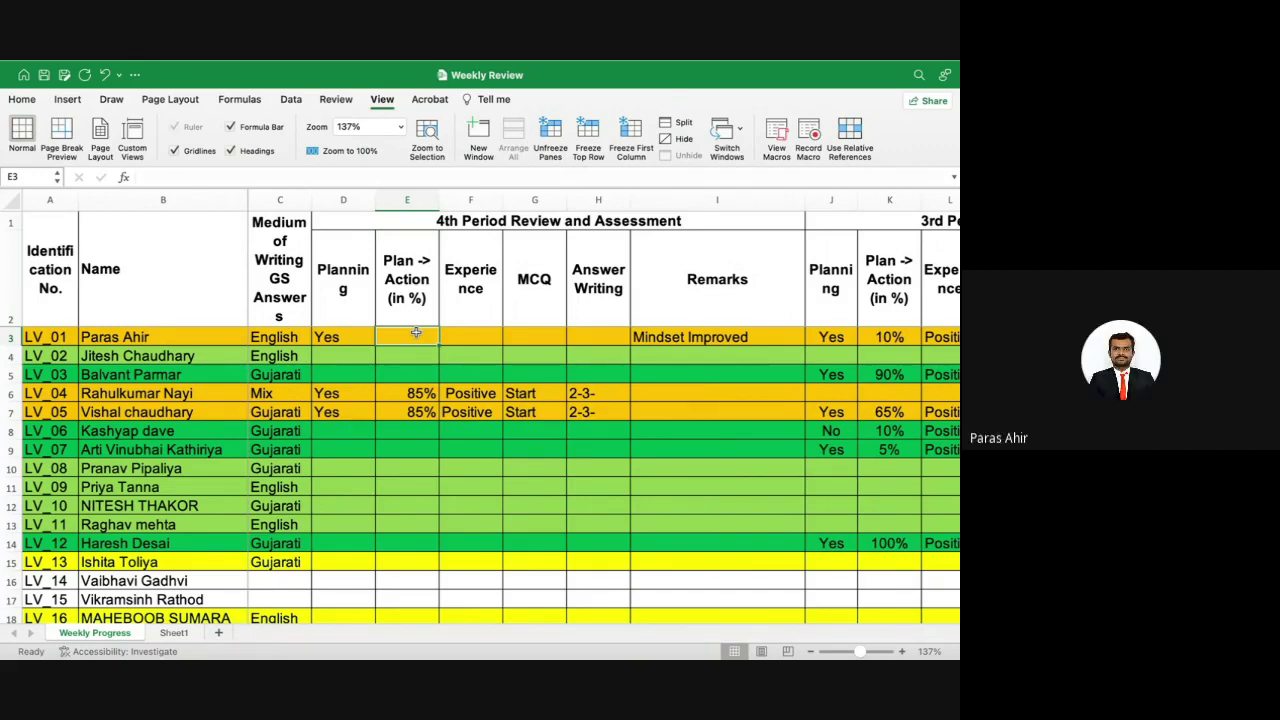
text(60%)
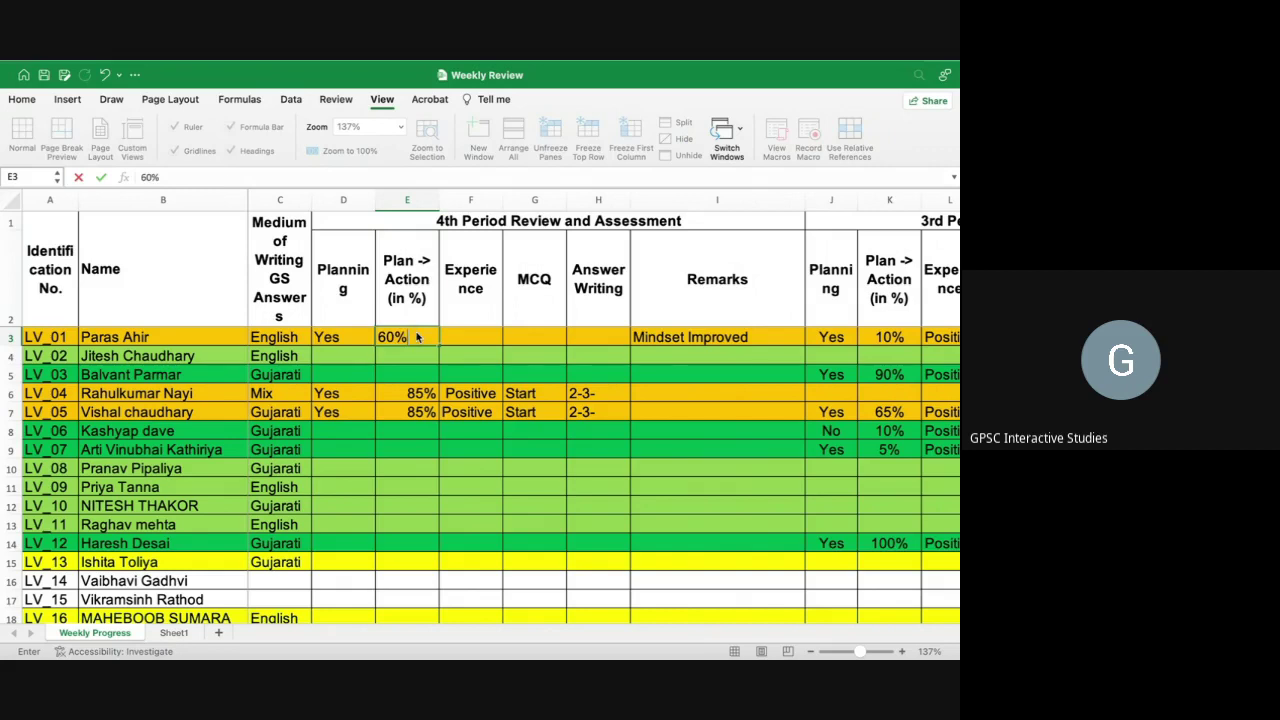
key(Up)
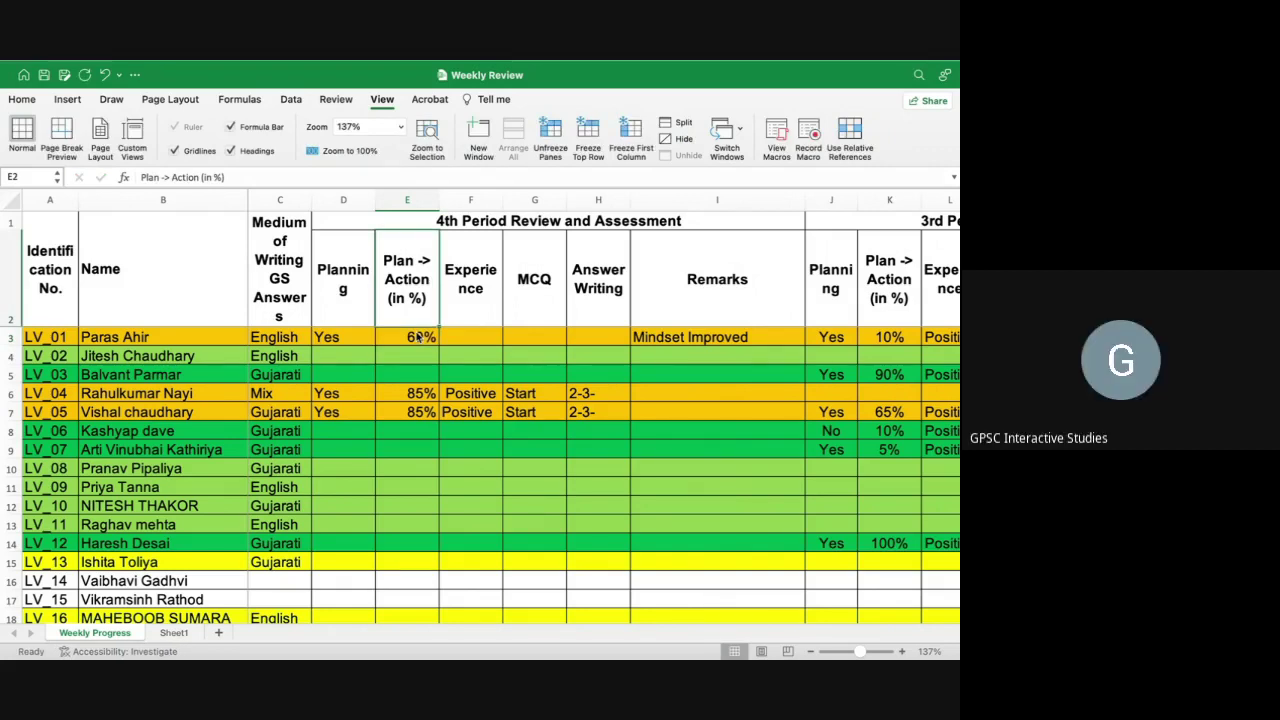
click(477, 332)
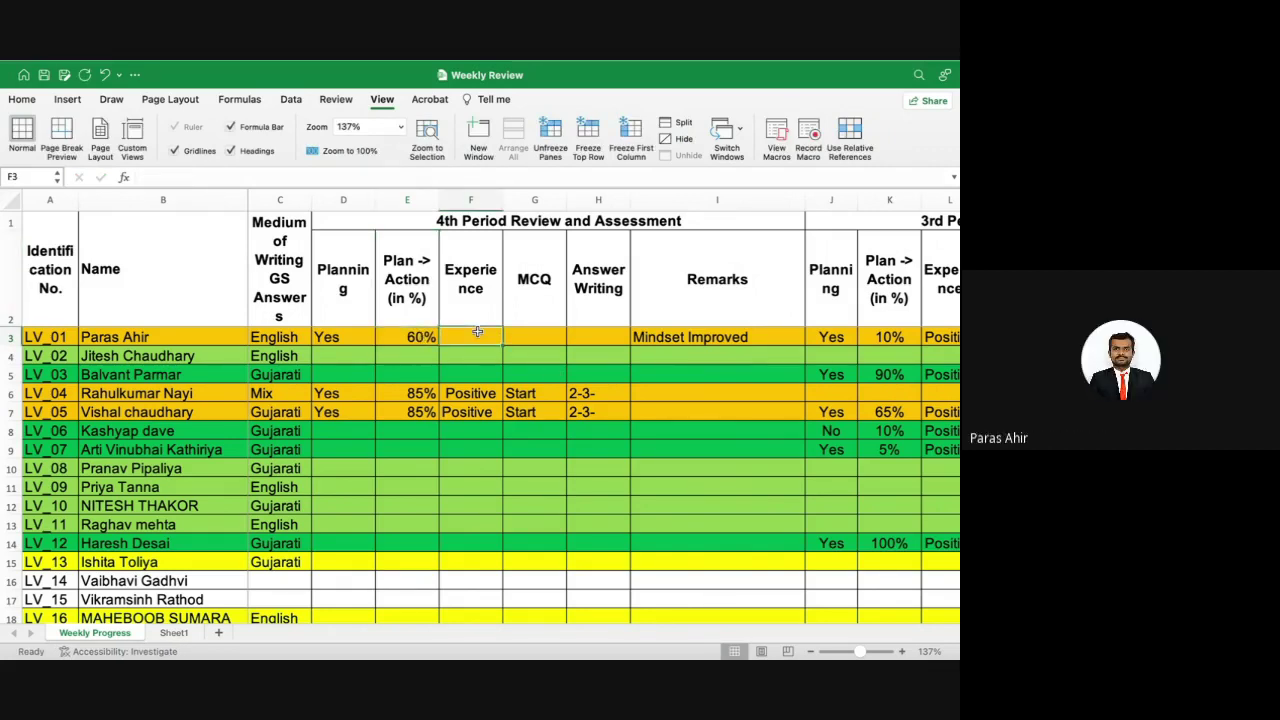
text(Positive)
key(Return)
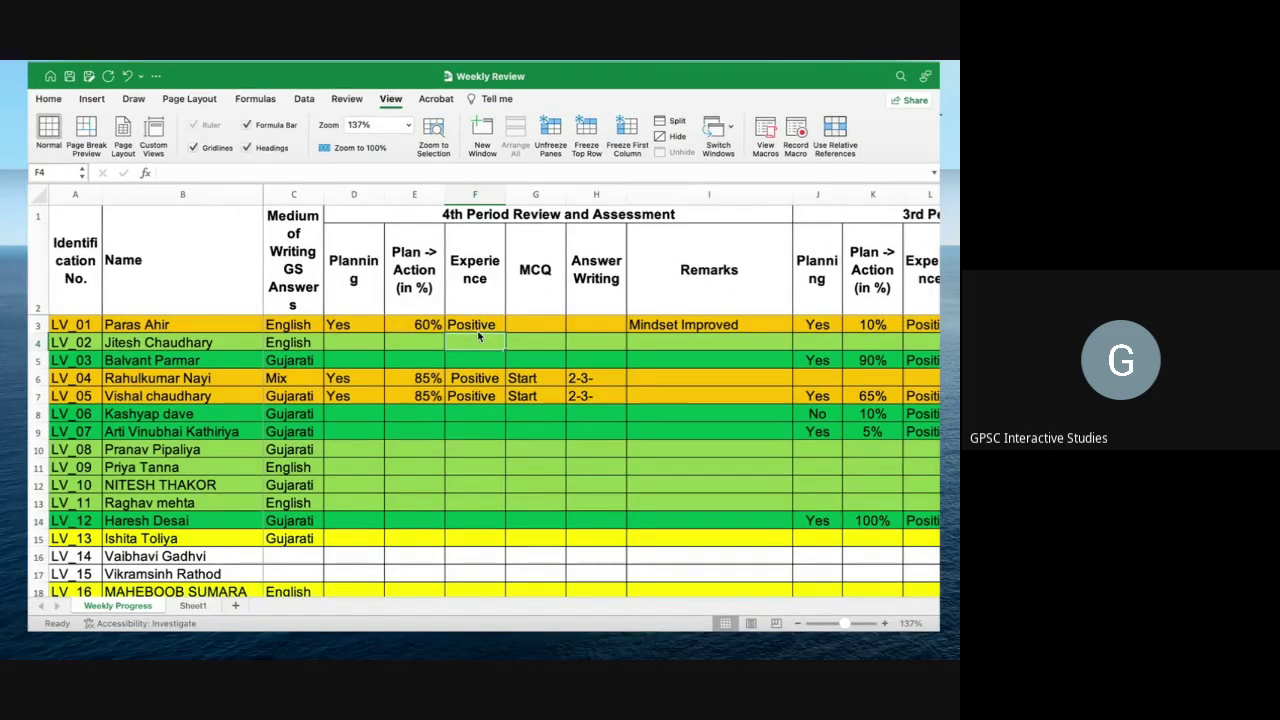
- Switch to the Google Meet call and look through the People list for the next student to review
key(ctrl+Up)
click(280, 114)
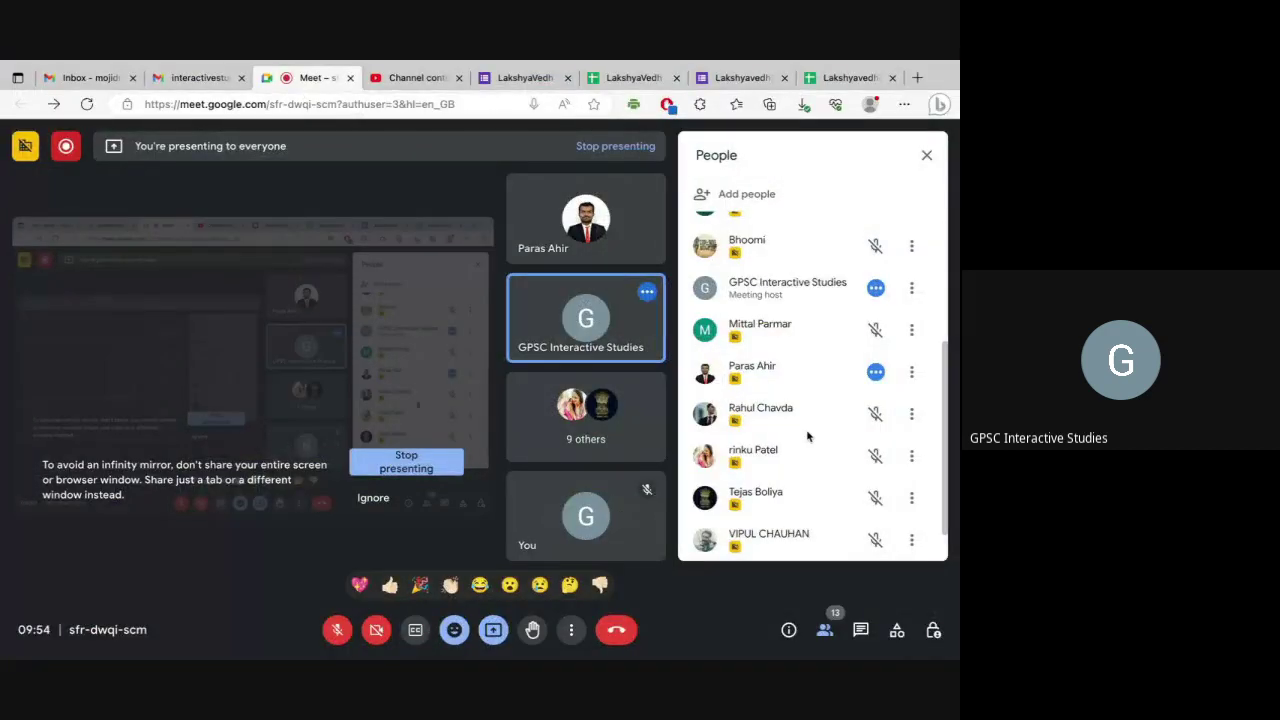
scroll(808, 436, up, 3)
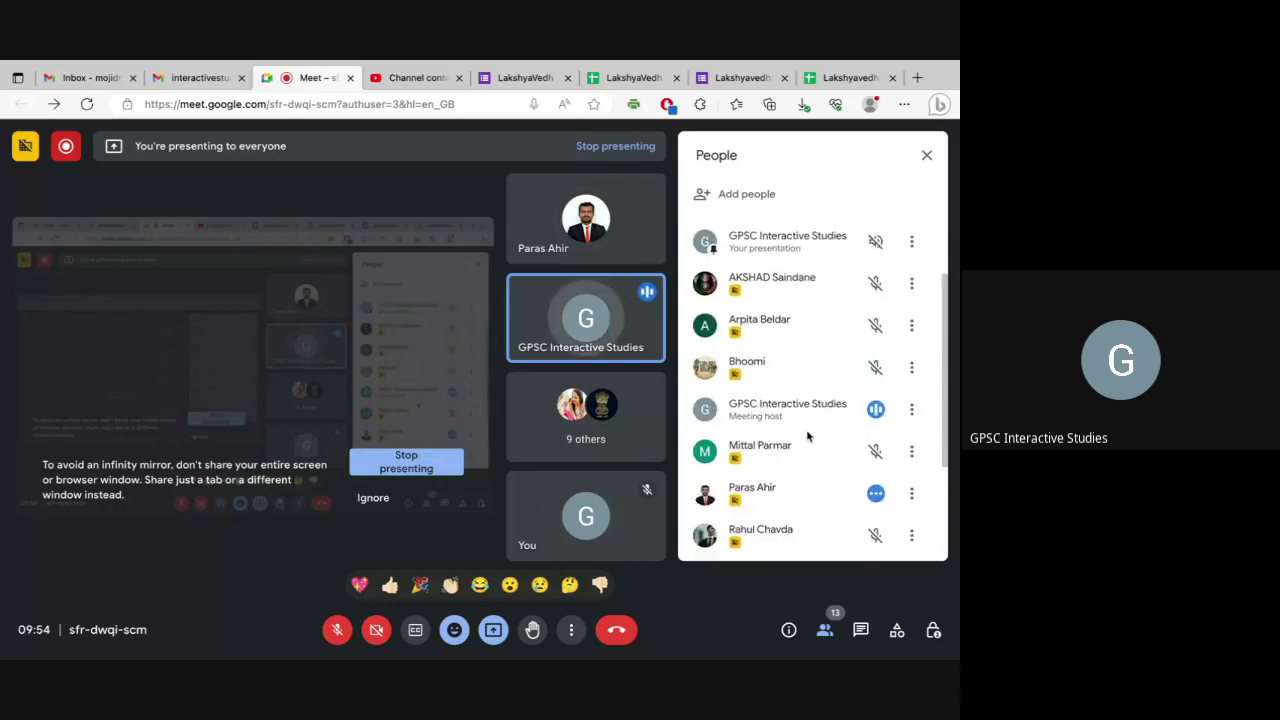
- Return to the Weekly Review workbook in Excel and enter Yes under 4th Period Planning in row 29 (LV_27)
key(ctrl+Up)
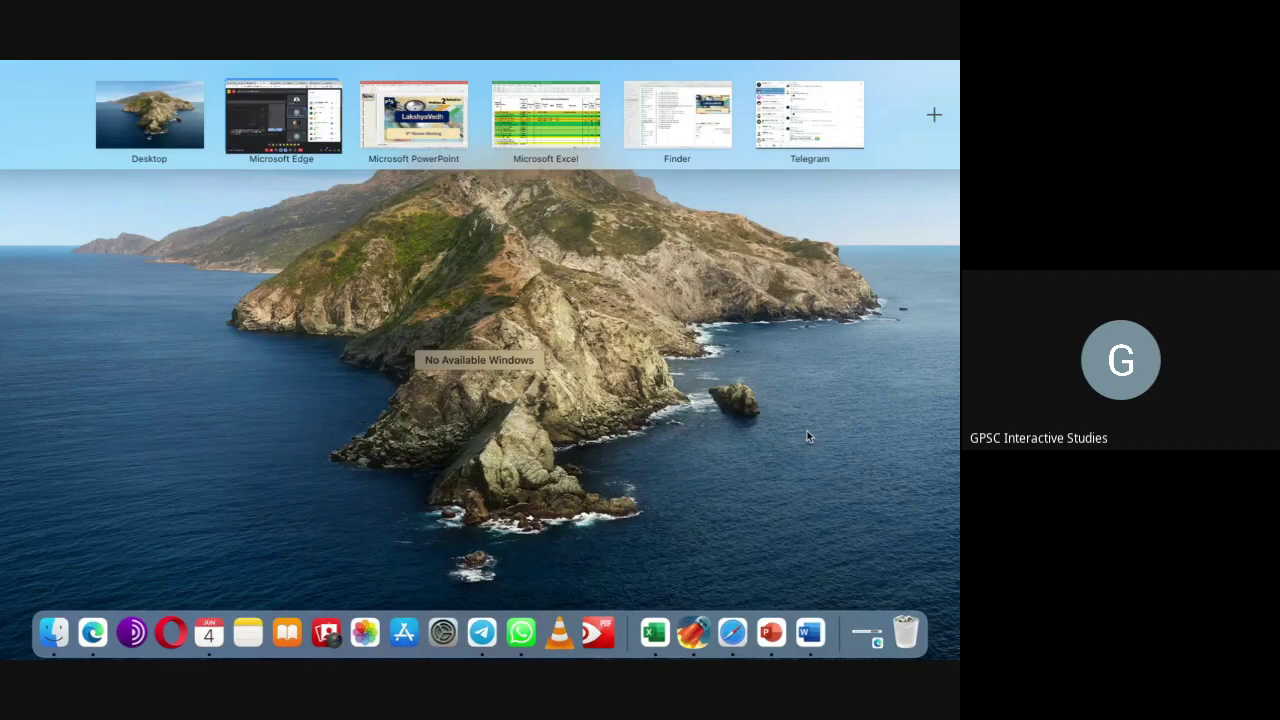
click(542, 104)
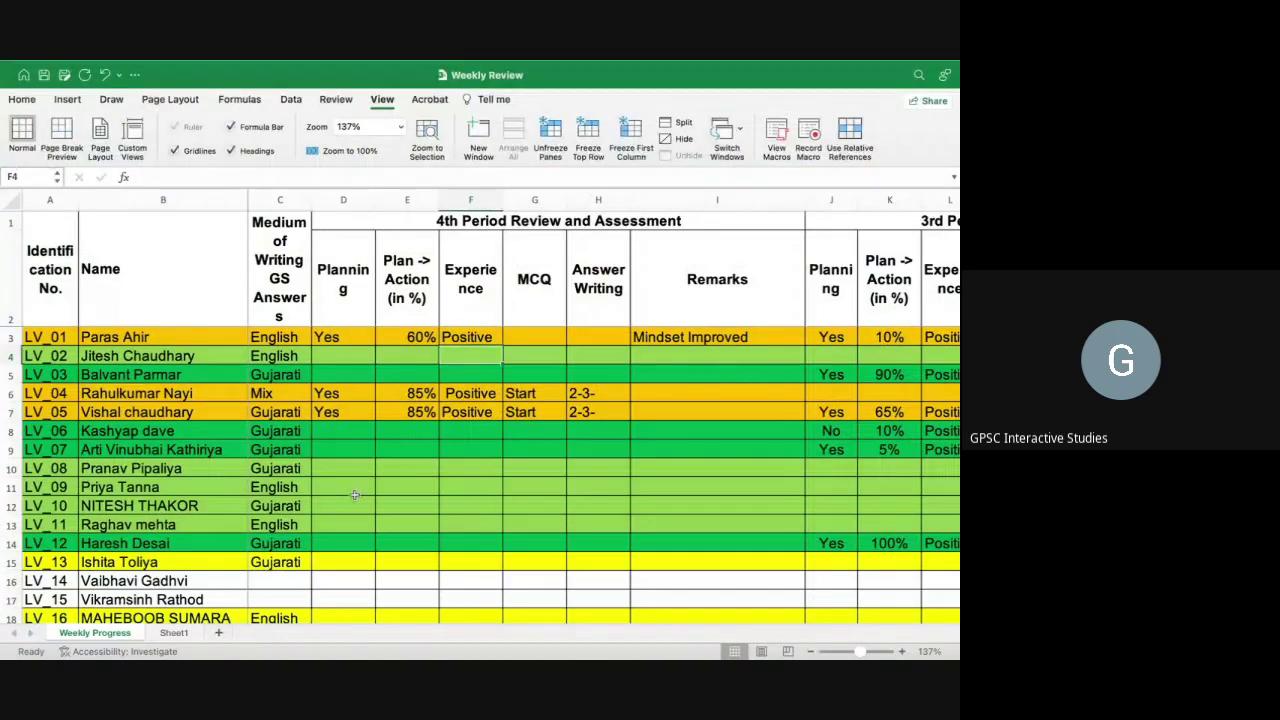
scroll(354, 473, down, 8)
scroll(354, 473, right, 1)
scroll(354, 473, left, 1)
scroll(354, 473, up, 6)
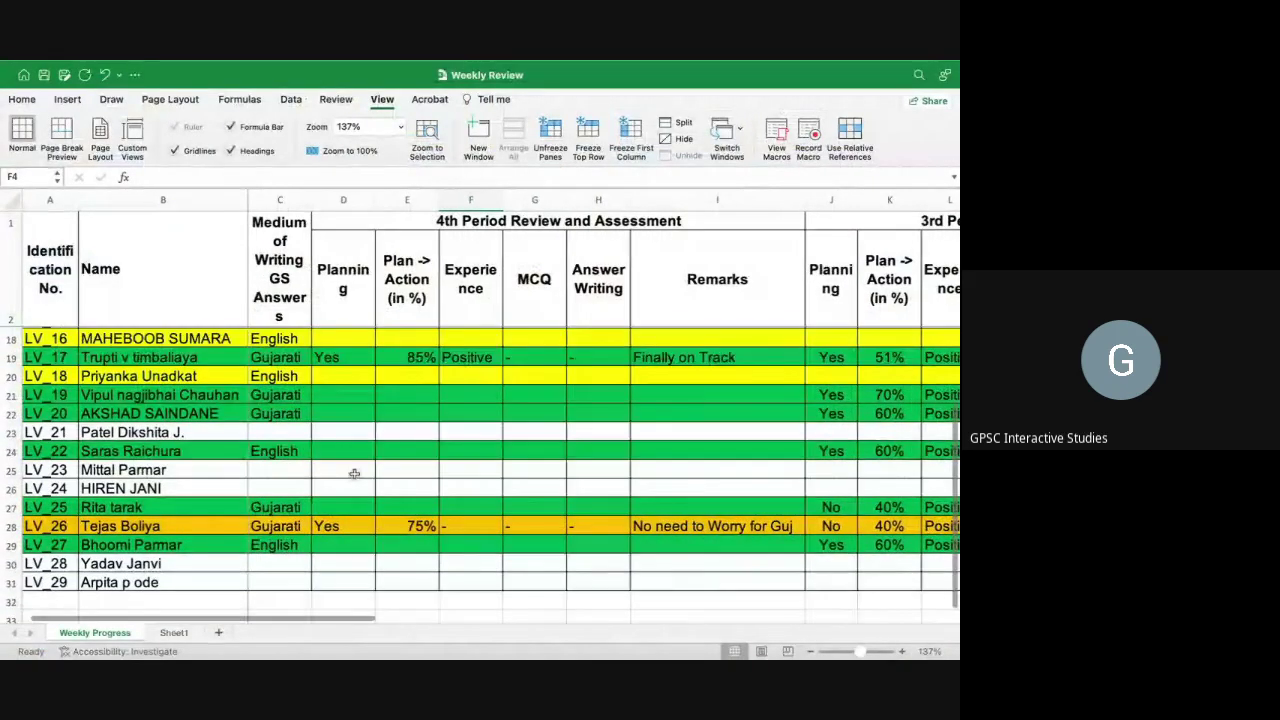
scroll(354, 473, down, 7)
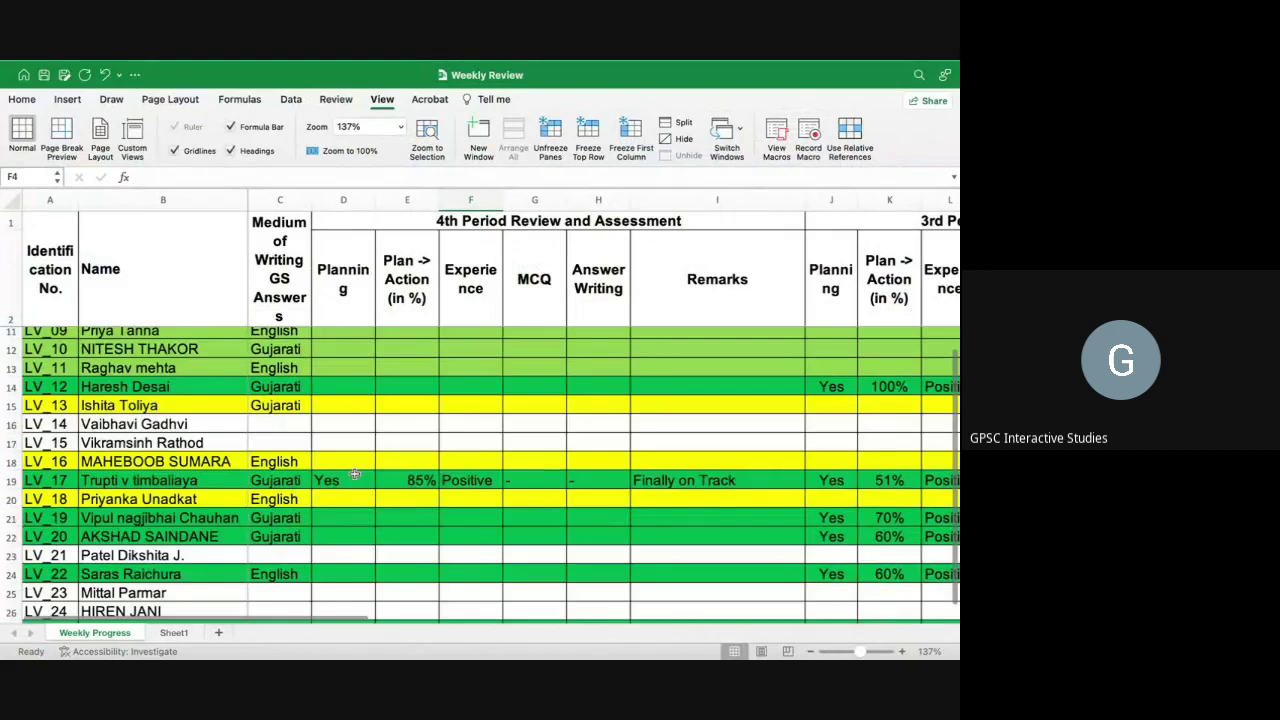
click(355, 502)
text(Yes)
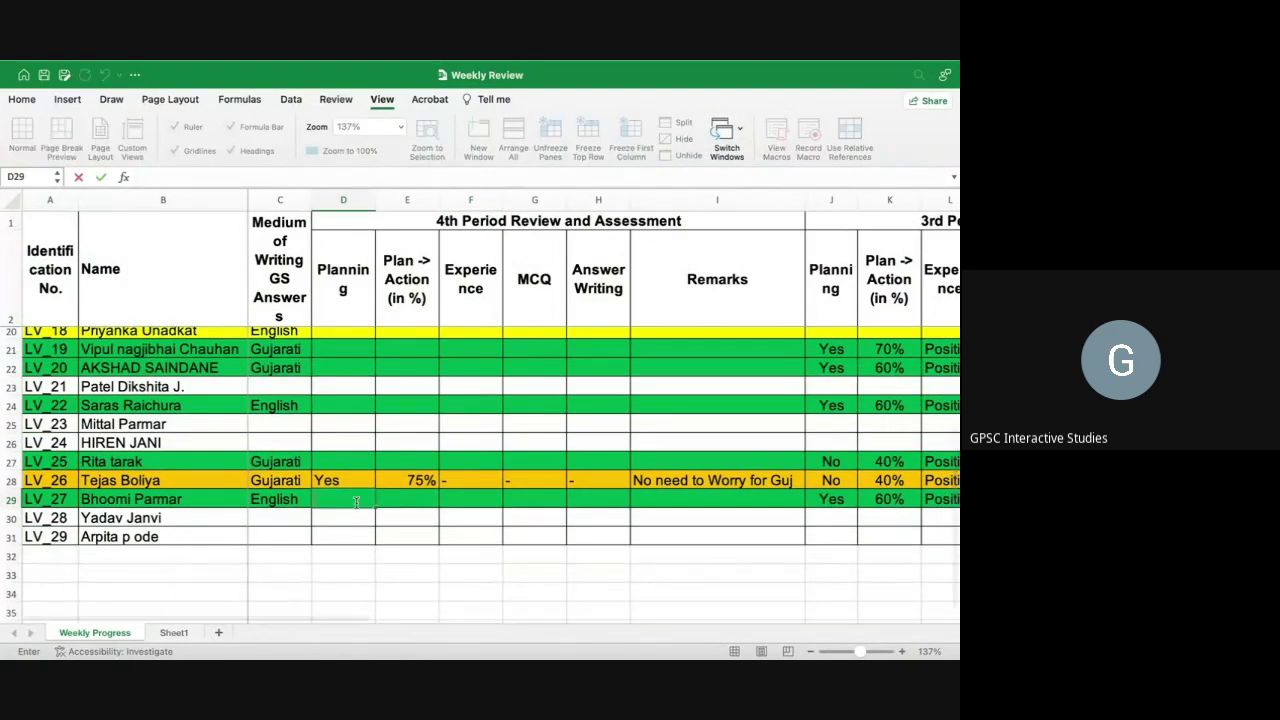
key(Tab)
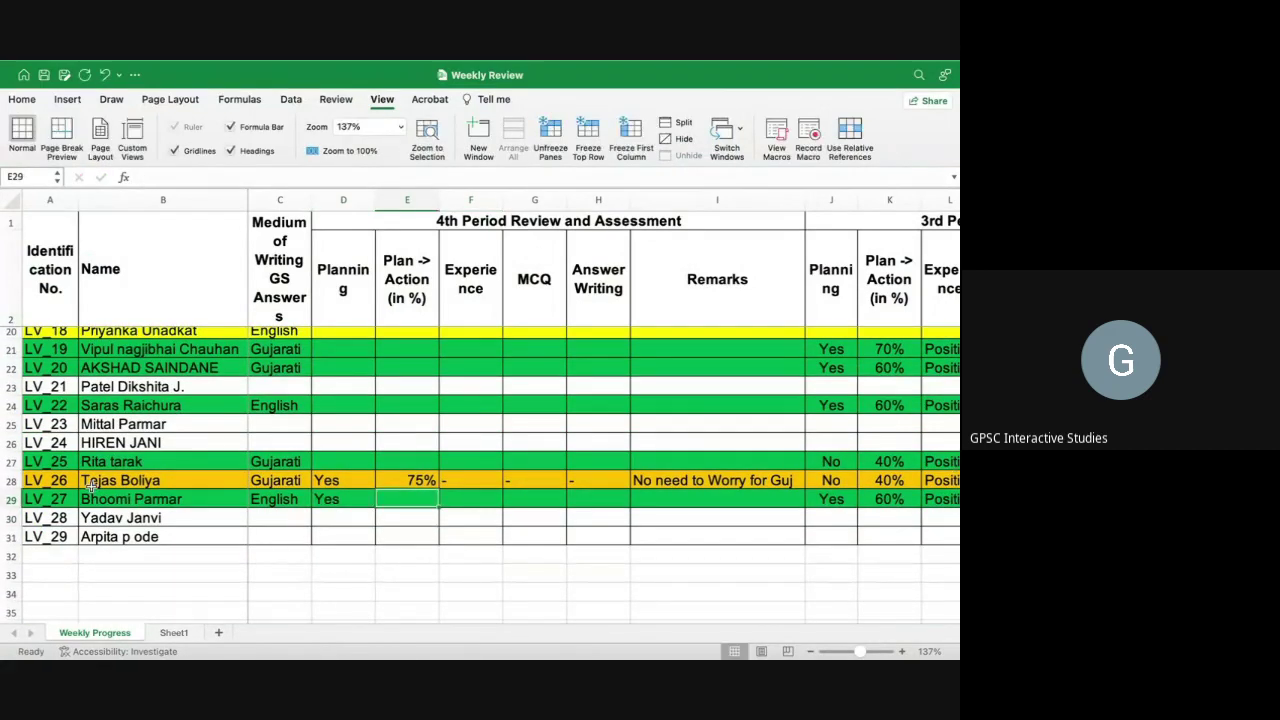
- Fill the whole of row 29 (LV_27) with the orange attendance colour
click(12, 499)
click(20, 100)
click(214, 150)
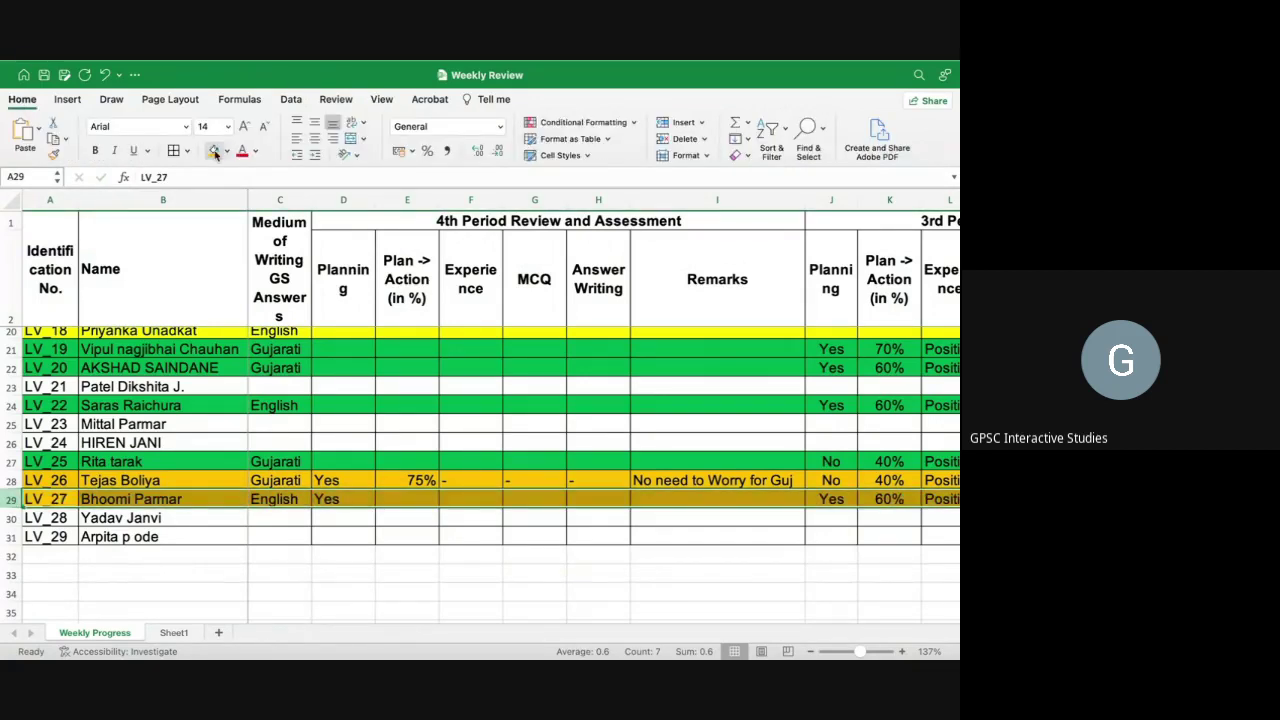
- Enter 60% under 4th Period Plan -> Action in row 29, leaving Experience and MCQ blank
click(407, 499)
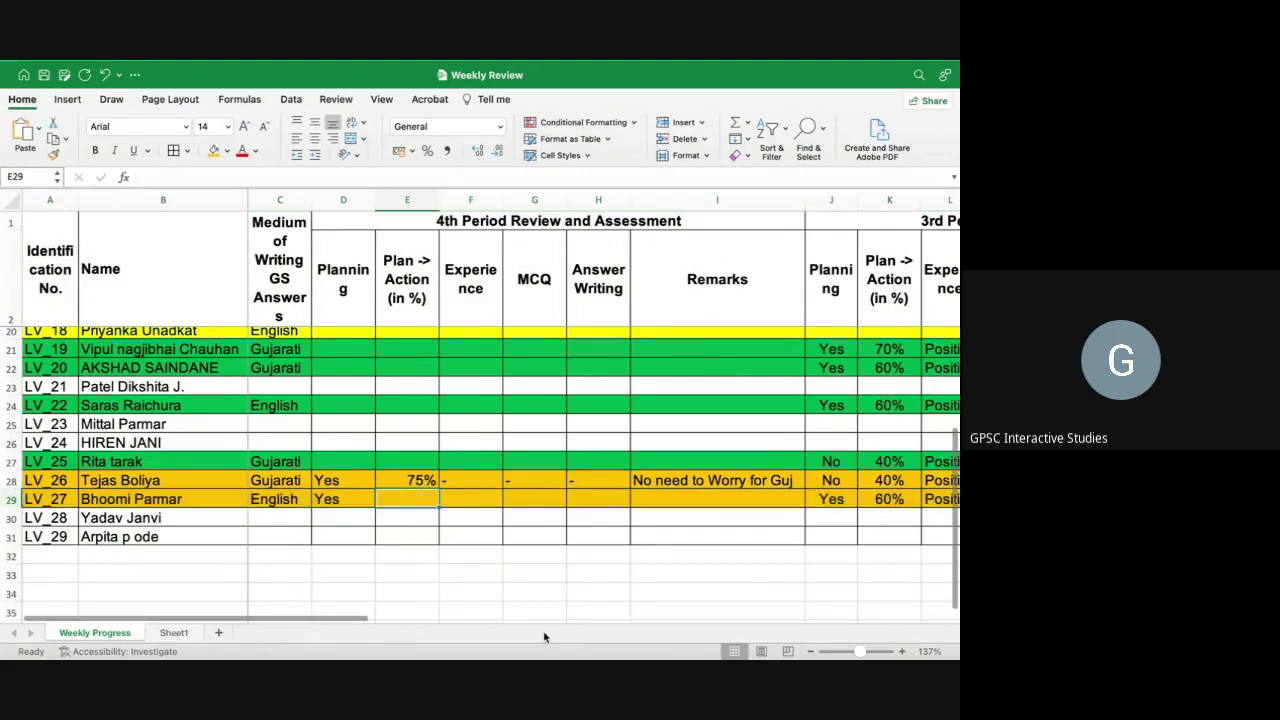
text(60%)
key(Tab)
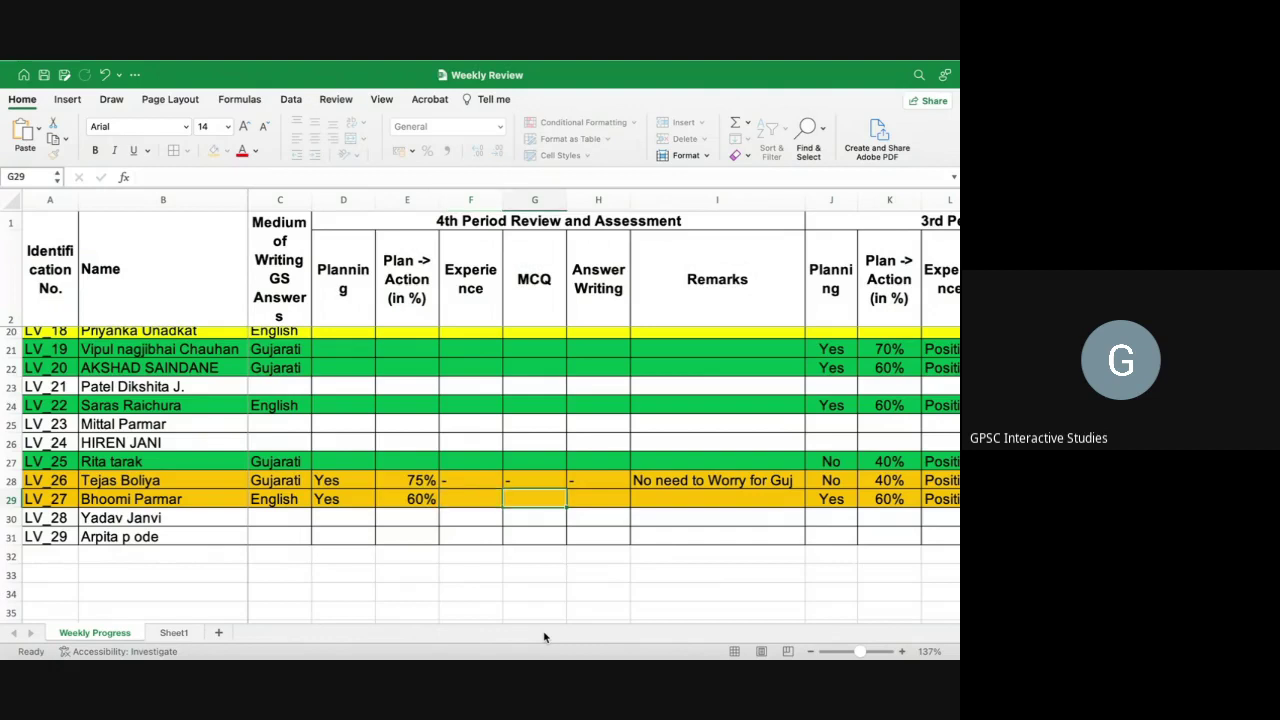
key(Tab)
key(Tab)
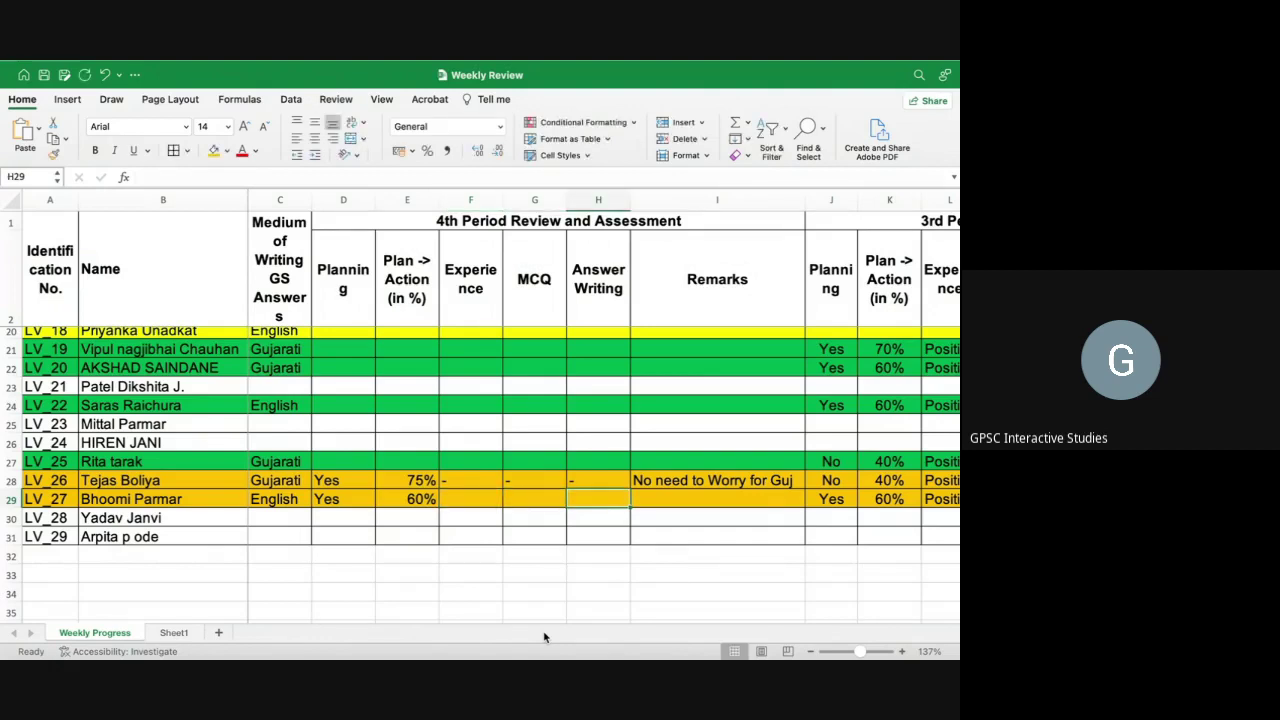
scroll(530, 610, up, 5)
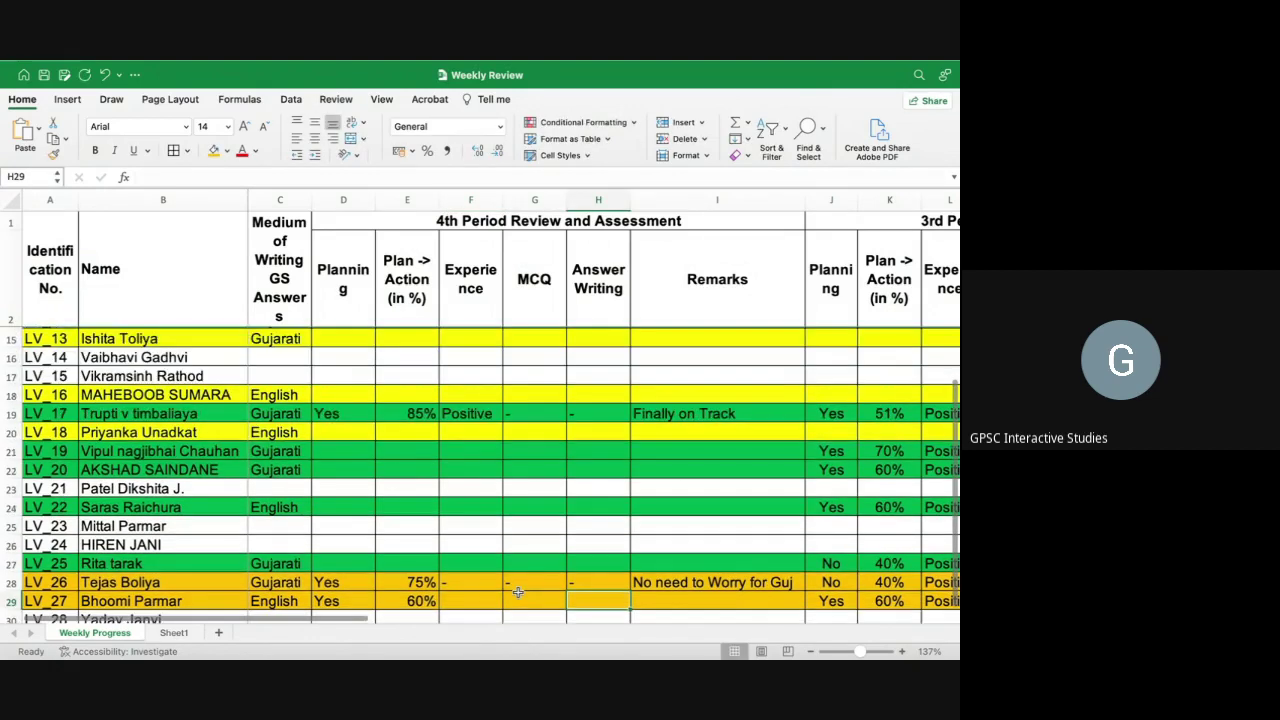
- Fill the whole of row 25 (LV_23) with the orange attendance colour and enter Gujarati as its medium of writing
click(9, 526)
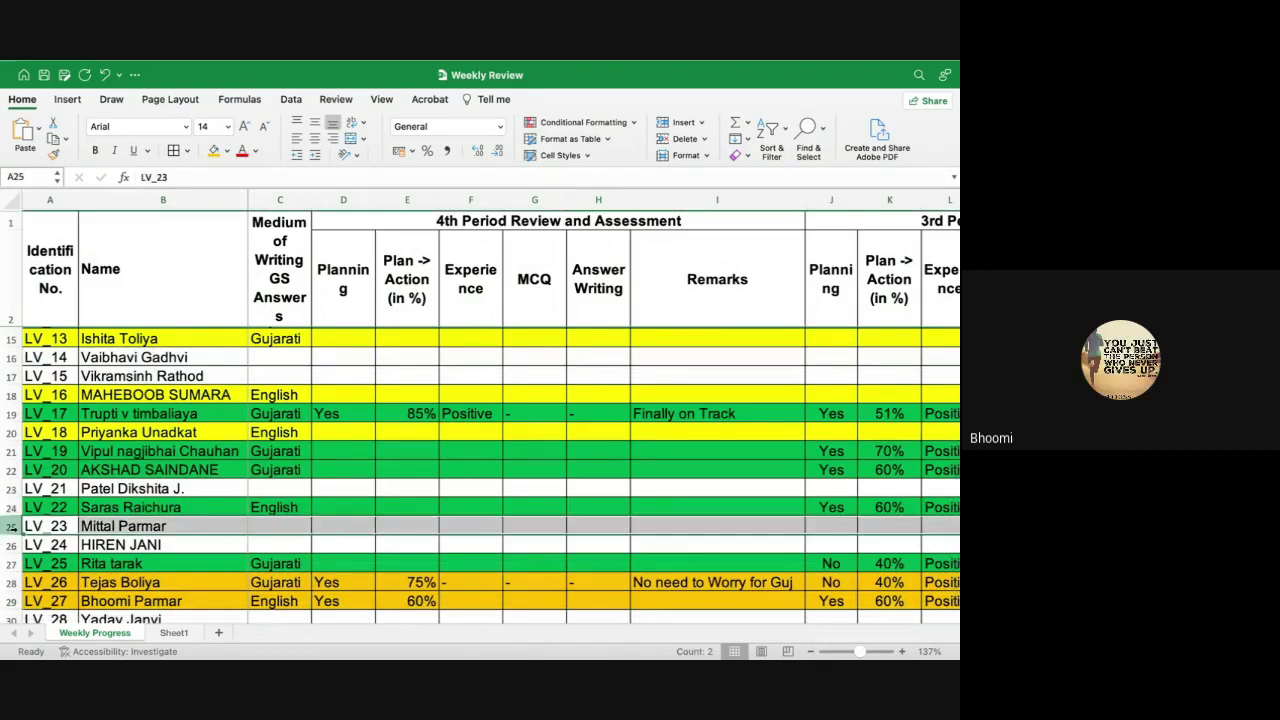
click(213, 150)
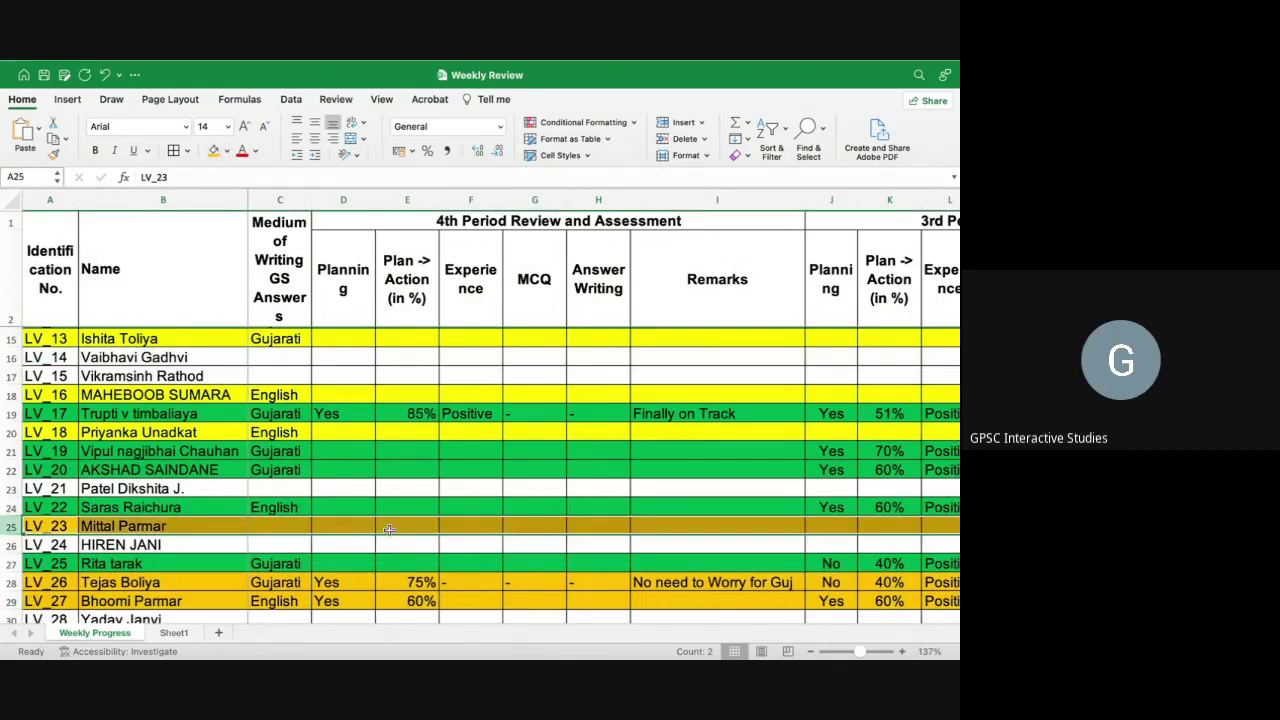
click(287, 542)
click(290, 524)
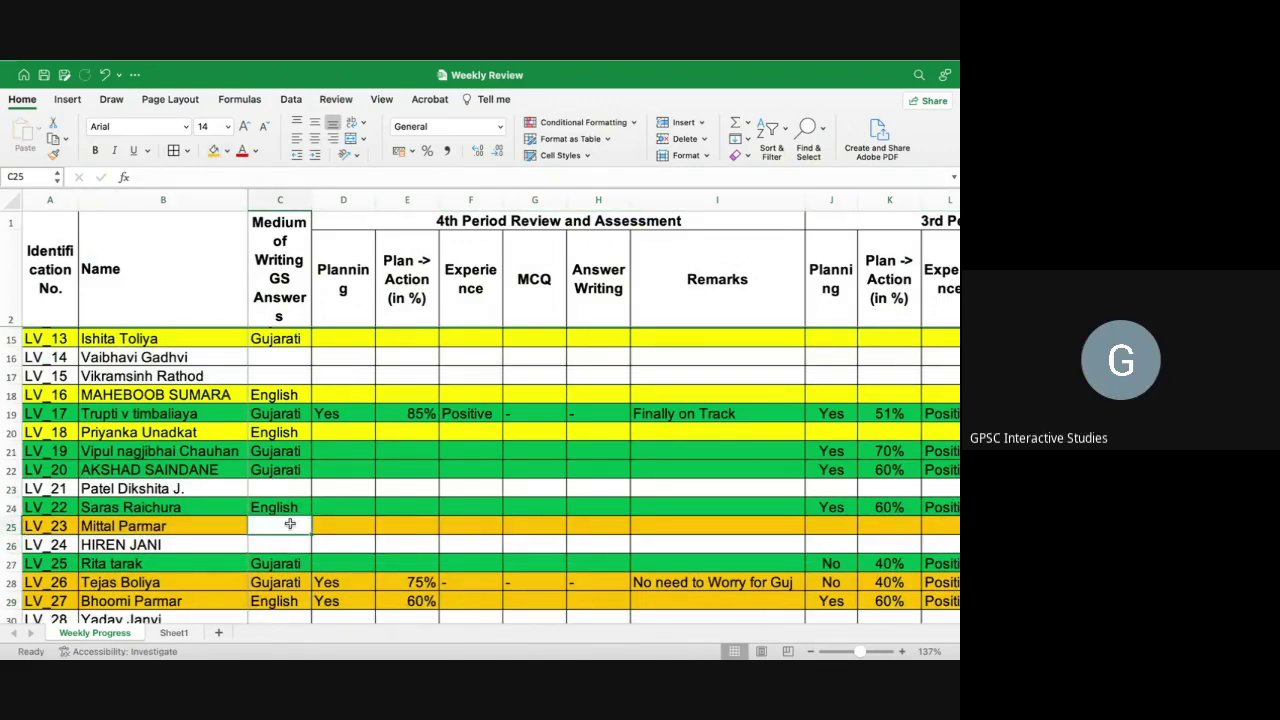
key(Return)
click(284, 519)
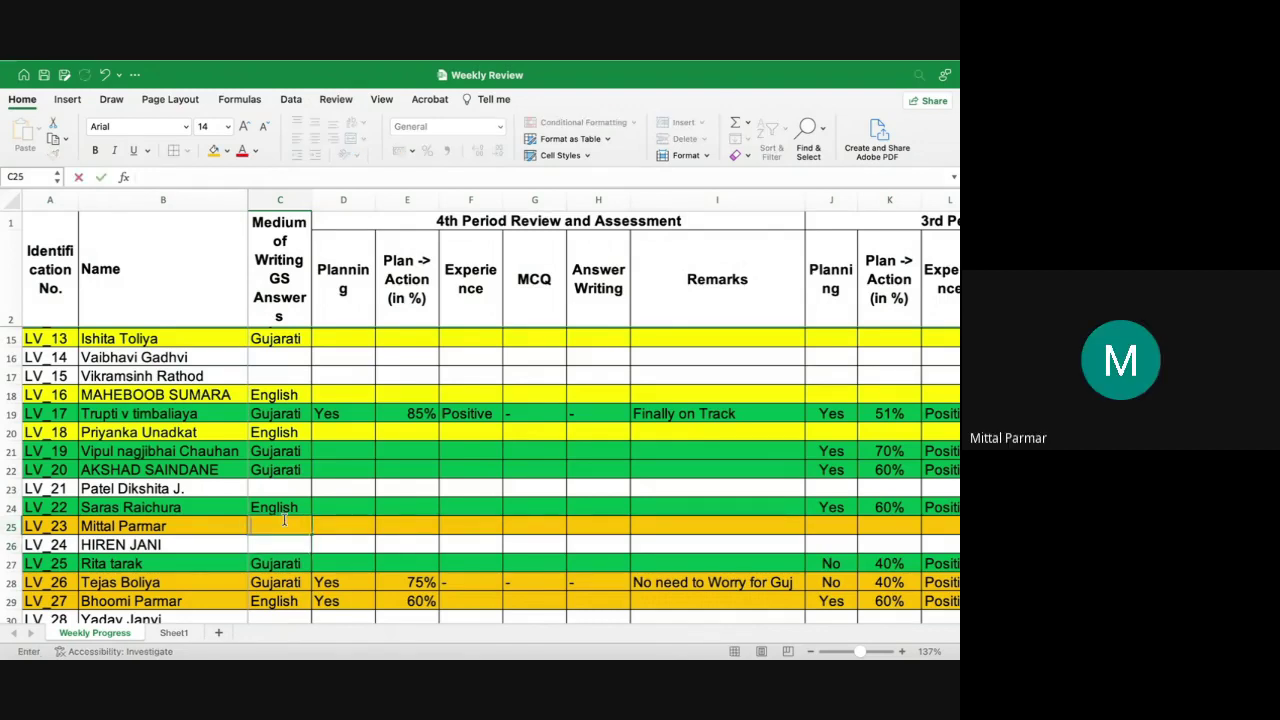
text(G)
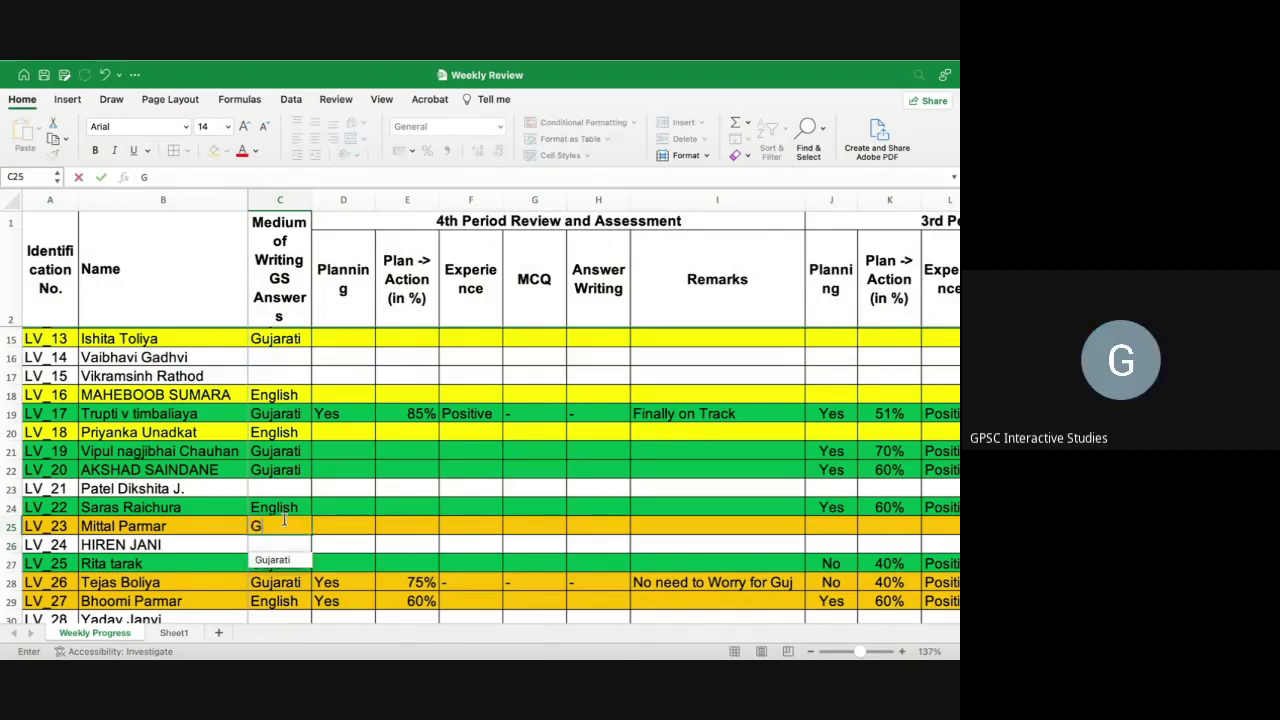
key(Down)
key(Return)
key(Tab)
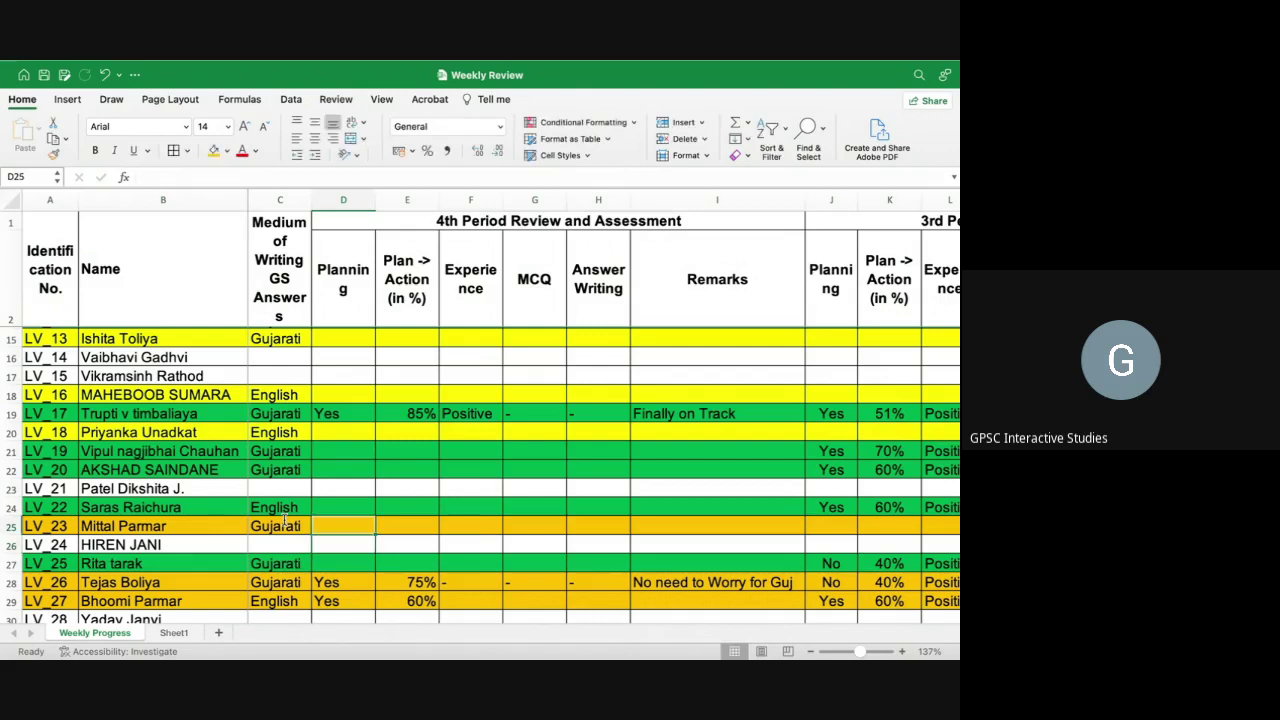
- Enter Yes under 4th Period Planning and 75% under Plan -> Action in row 25 (LV_23)
text(Yes)
key(Tab)
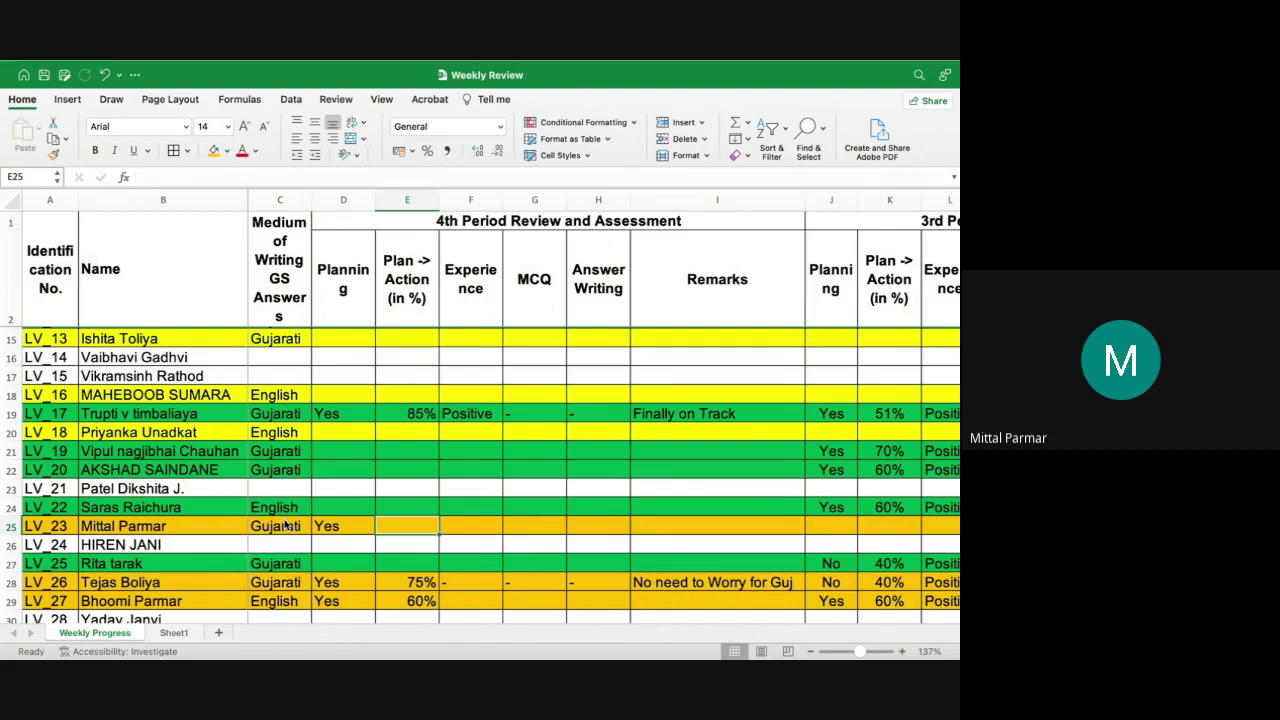
text(75%)
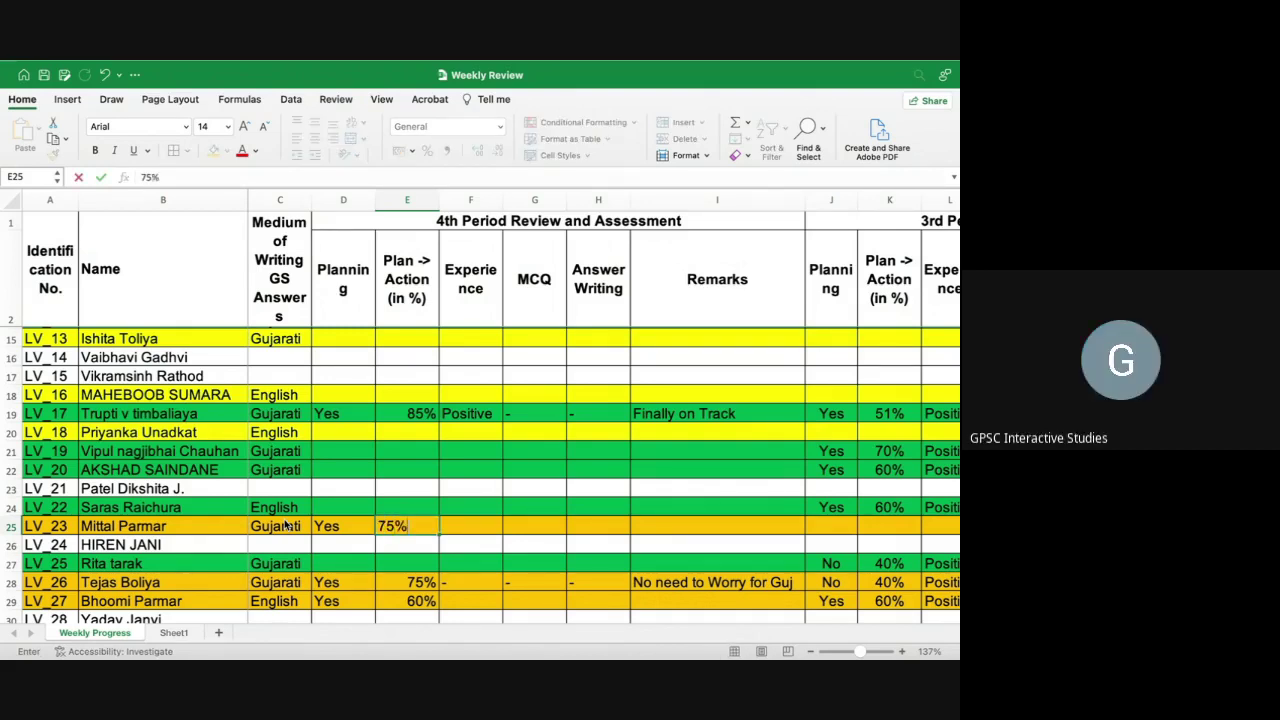
key(Return)
- Enter Positive under 4th Period Experience in row 25 (LV_23)
key(Up)
key(Right)
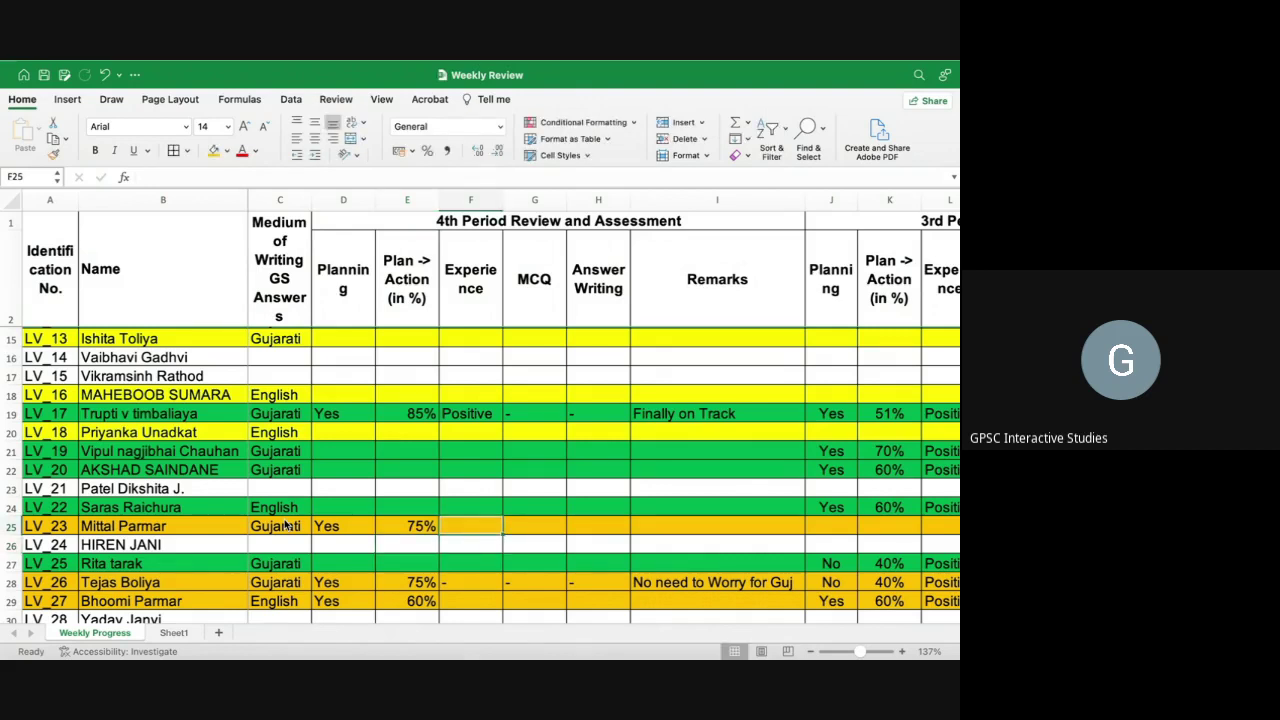
text(Positive)
key(Return)
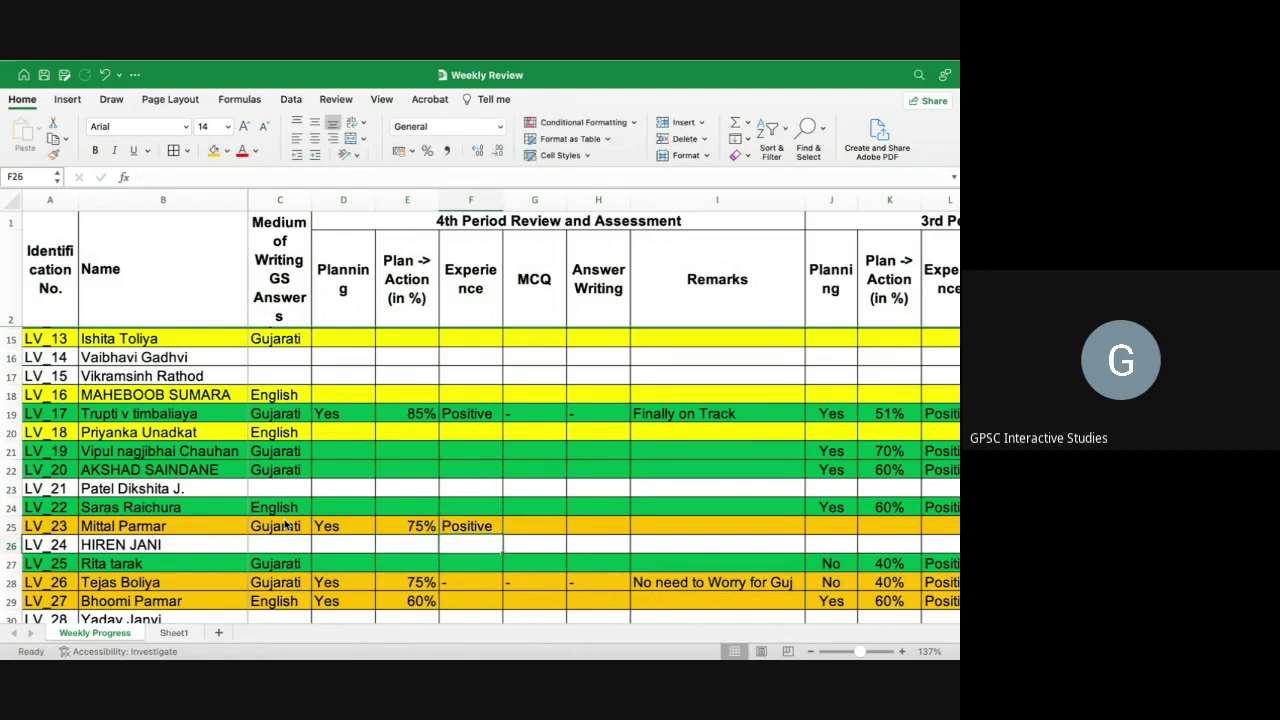
- Recolour the whole of row 19 (LV_17) with the orange attendance fill
click(10, 413)
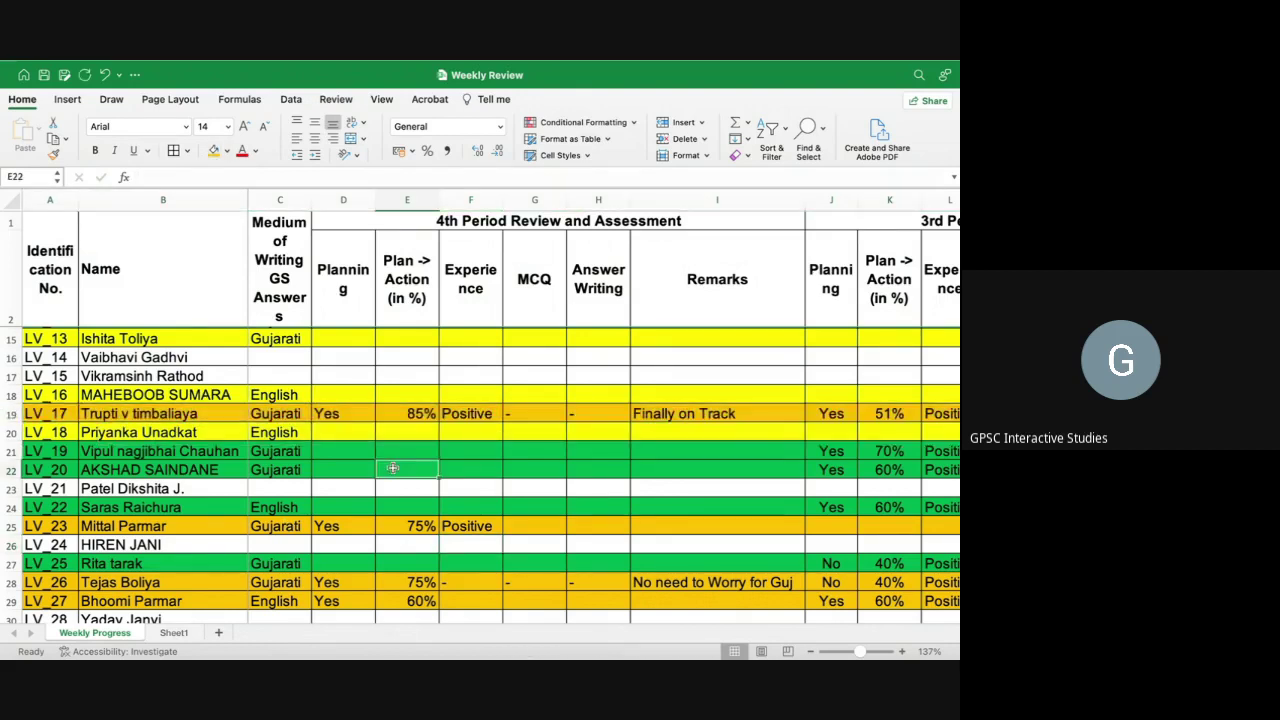
- Switch to the Google Meet call, check the People list for the next student, and return to the Excel workbook
key(ctrl+Up)
click(310, 104)
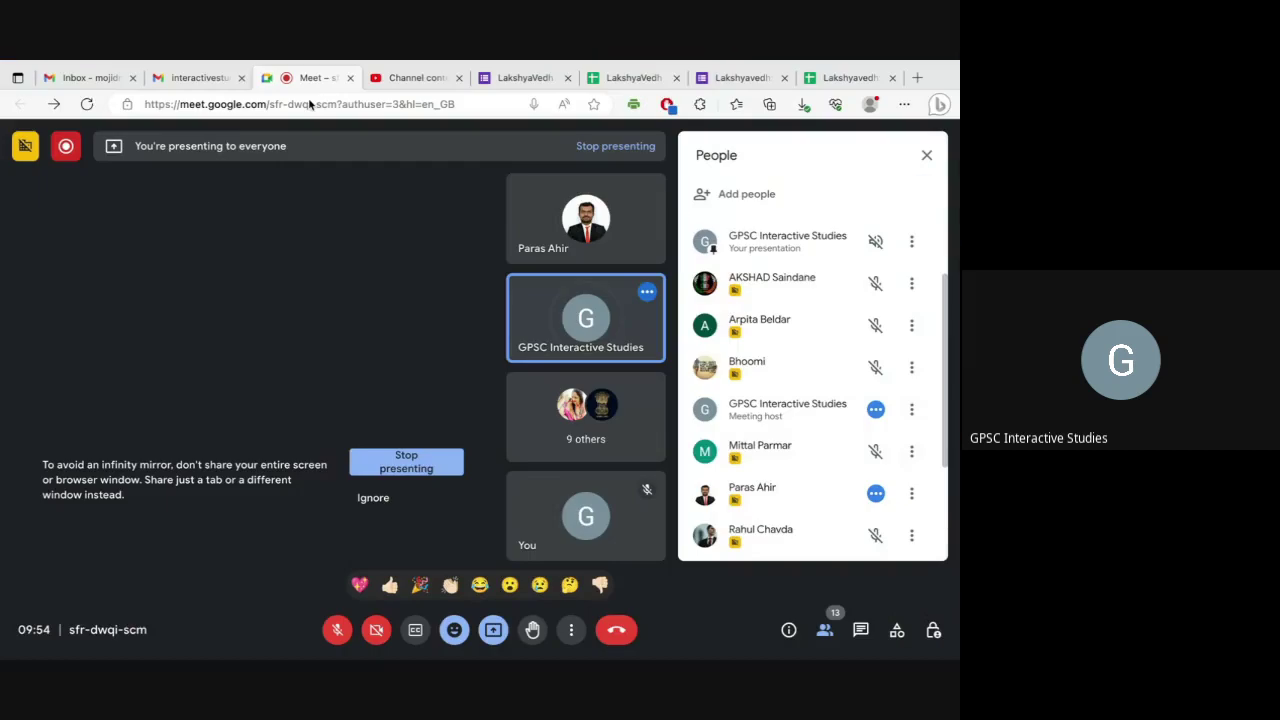
scroll(771, 463, up, 1)
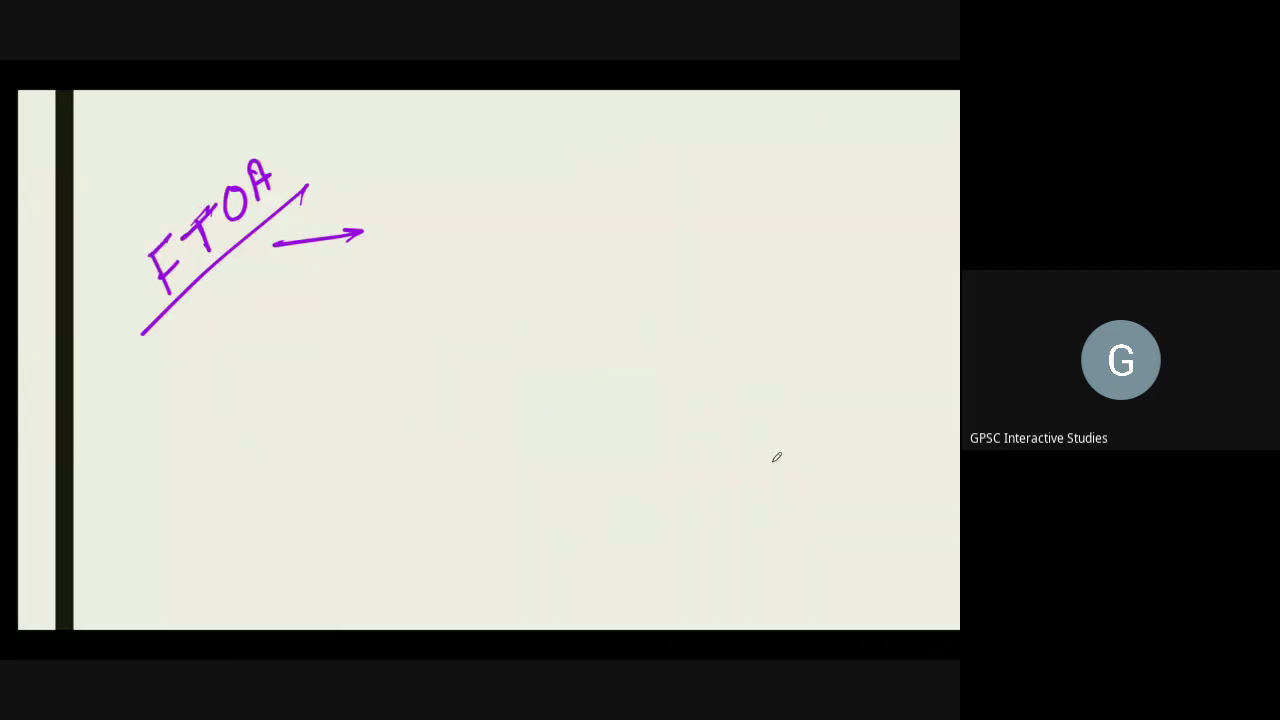
key(ctrl+Left)
key(ctrl+Right)
key(ctrl+Right)
key(ctrl+Right)
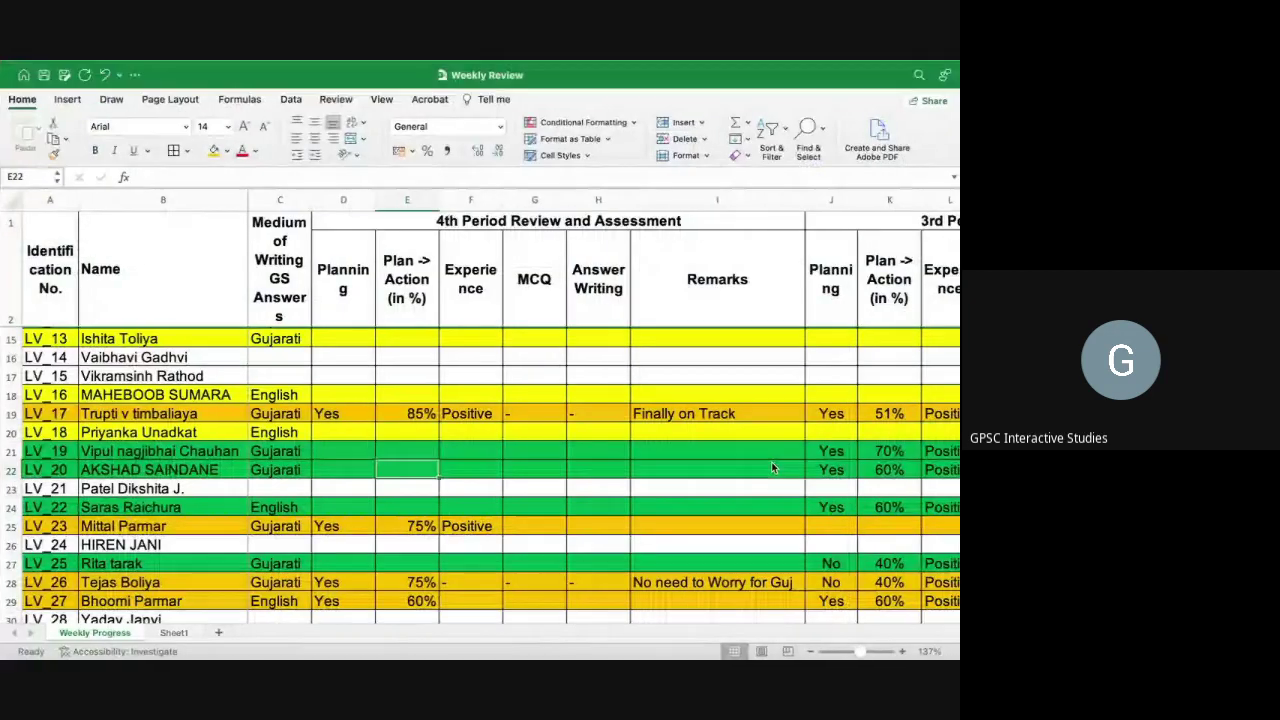
key(ctrl+Up)
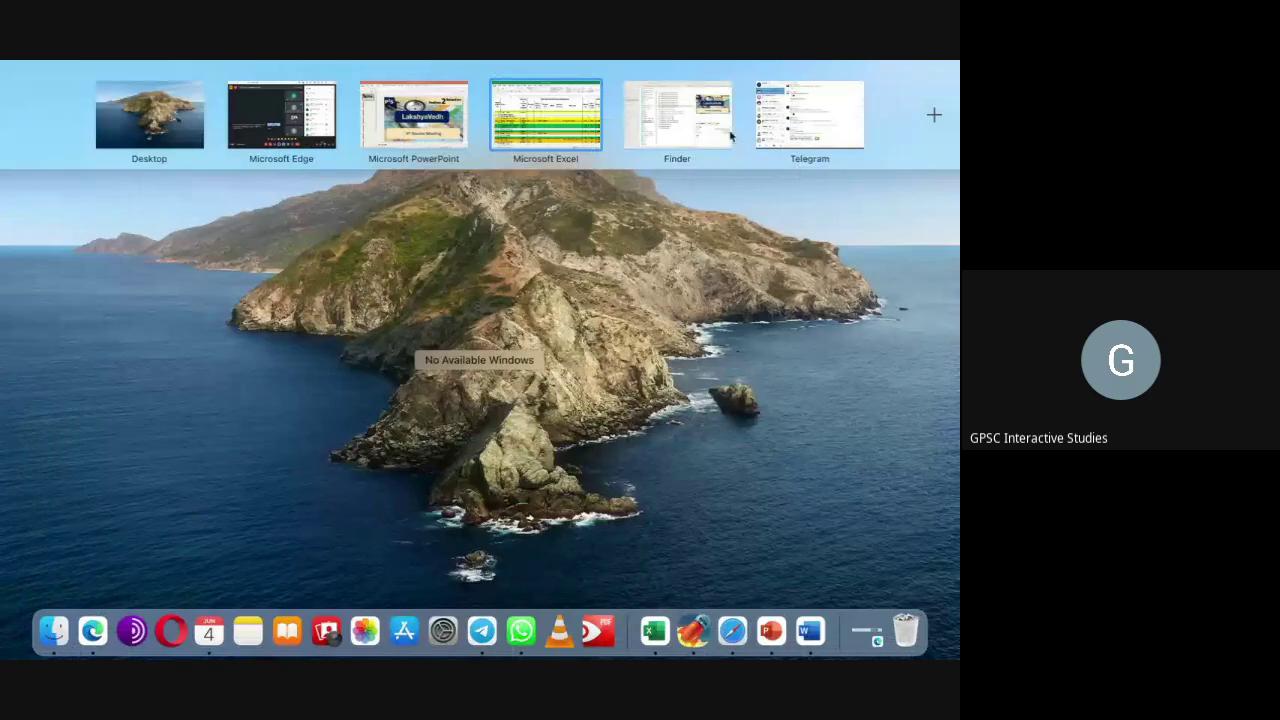
click(471, 563)
- Find the LV_29 student in row 31 and fill the whole row with the orange attendance colour
scroll(353, 531, down, 5)
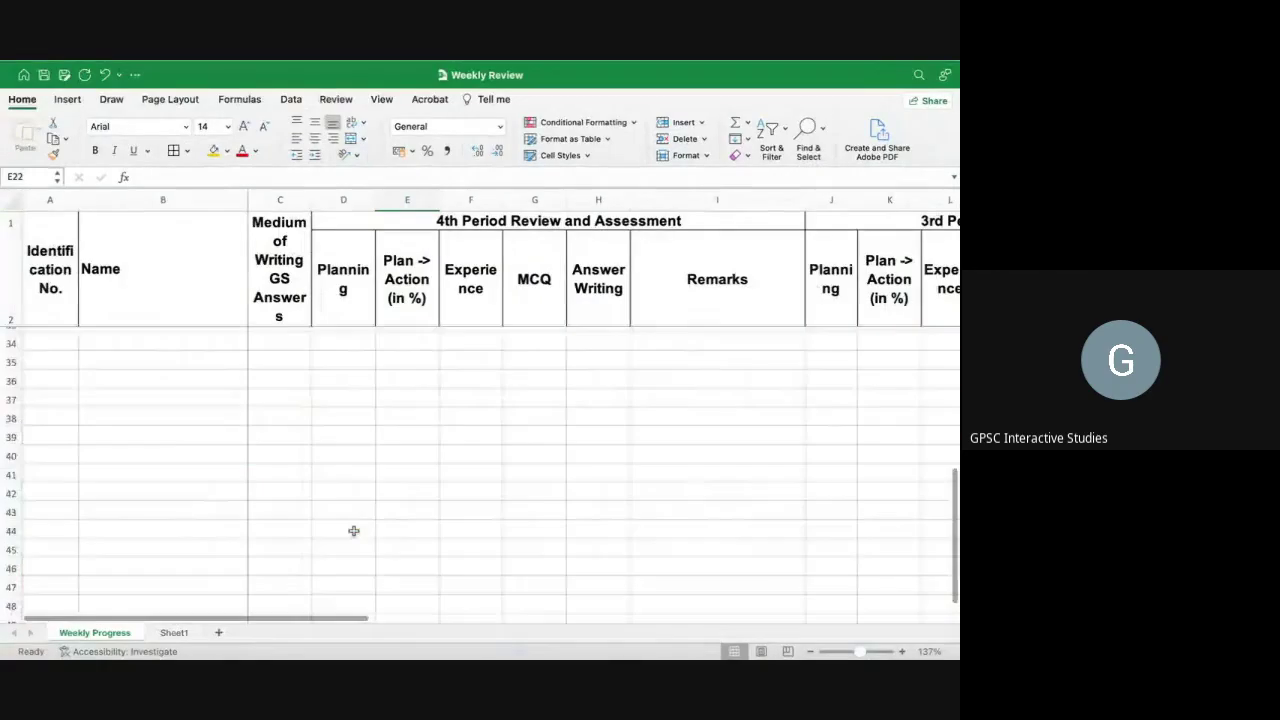
scroll(353, 531, up, 3)
click(163, 522)
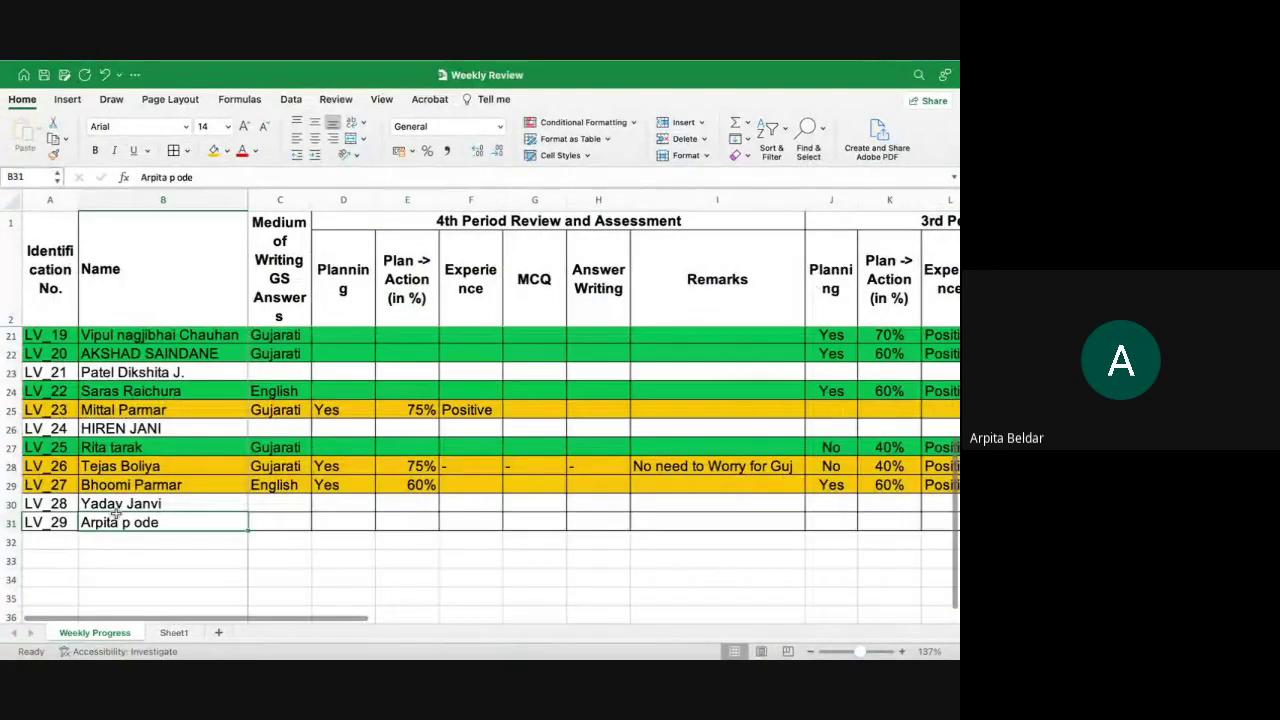
click(9, 522)
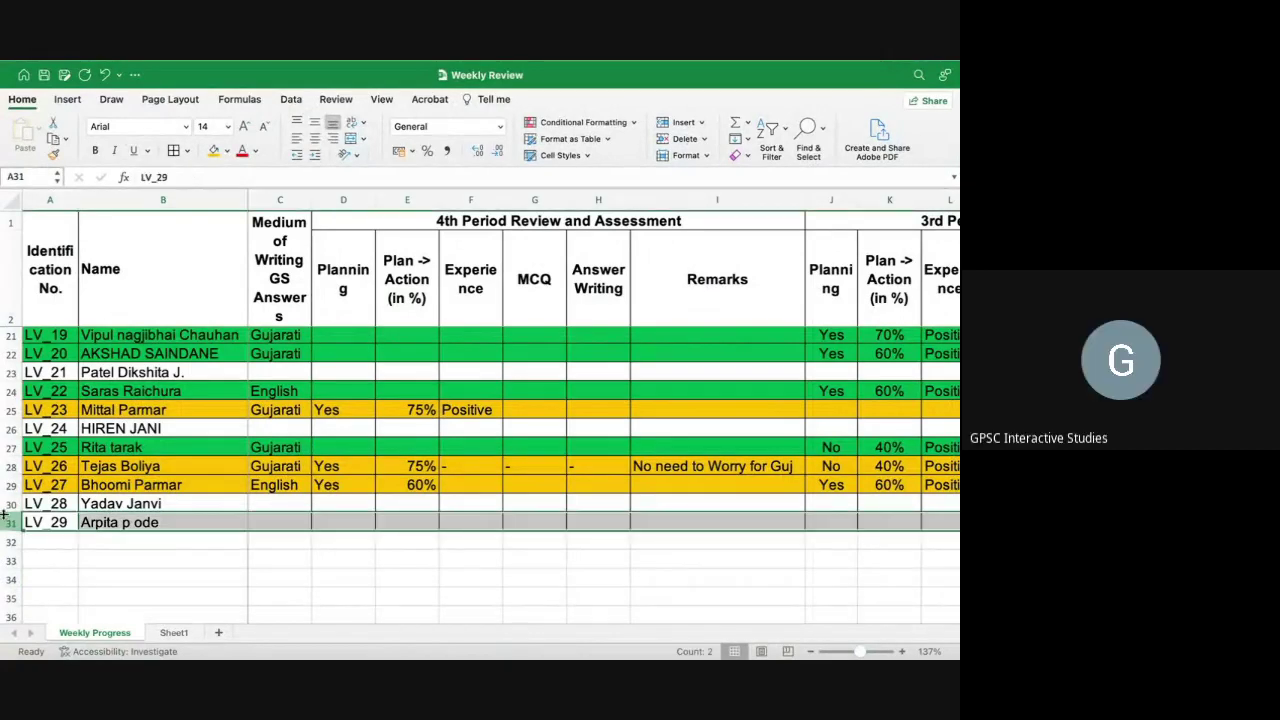
click(213, 151)
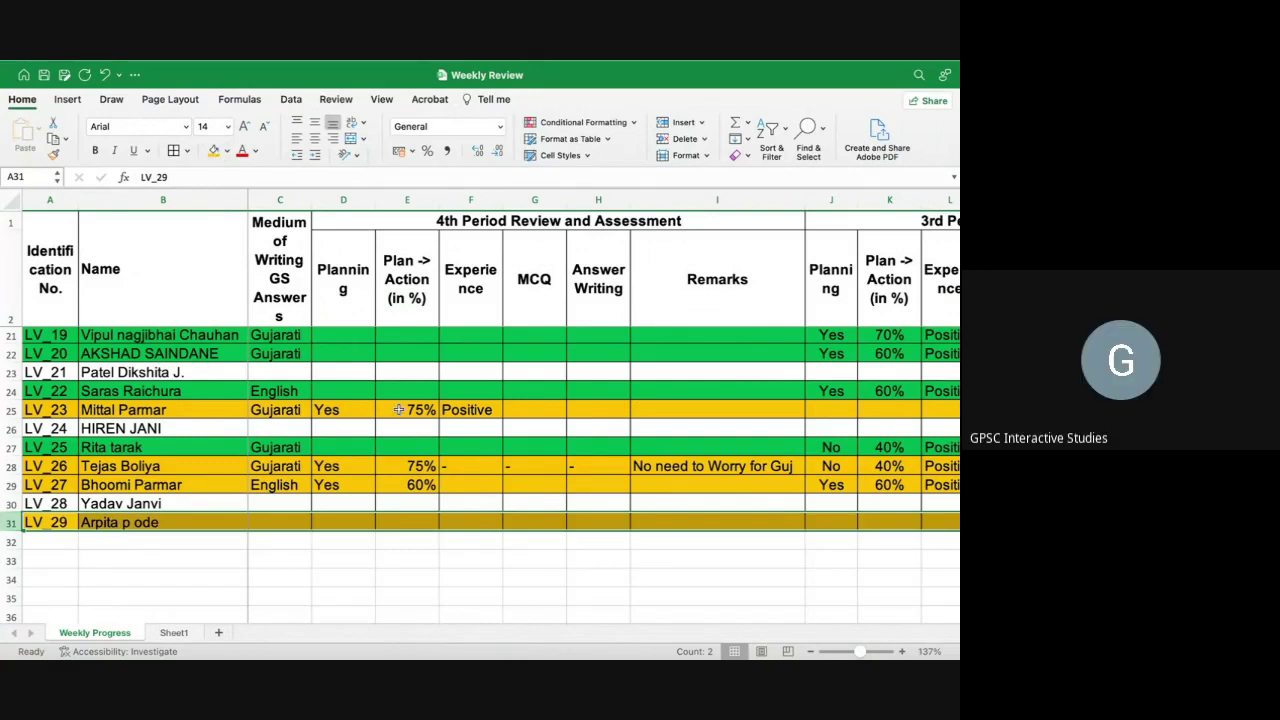
- In row 31 (LV_29), enter Mix as the medium of writing and Yes under 4th Period Planning
click(283, 521)
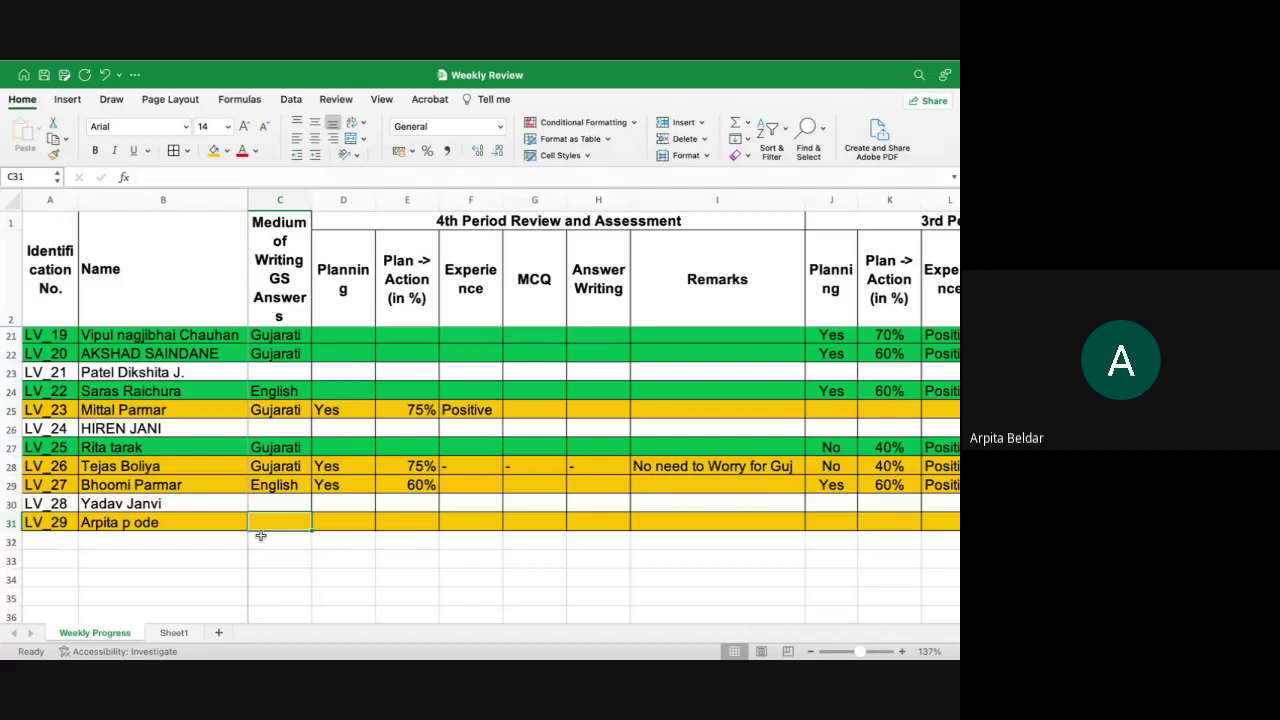
text(Mix)
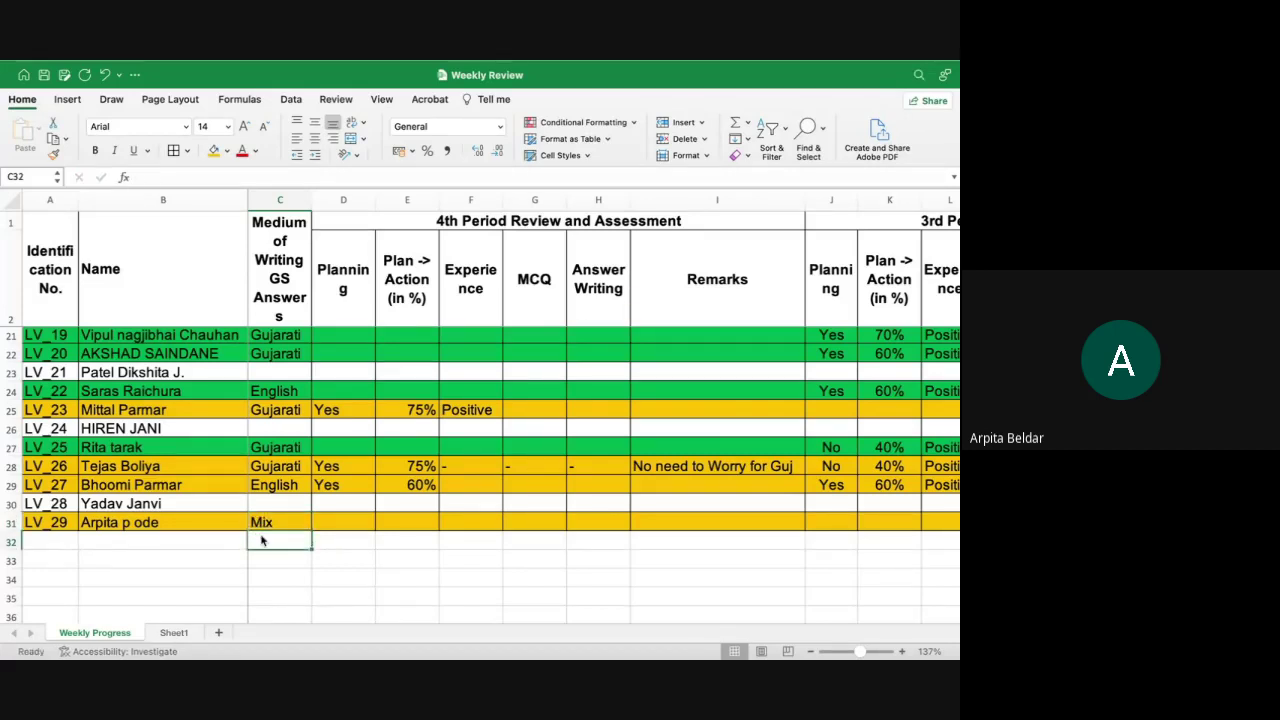
key(Tab)
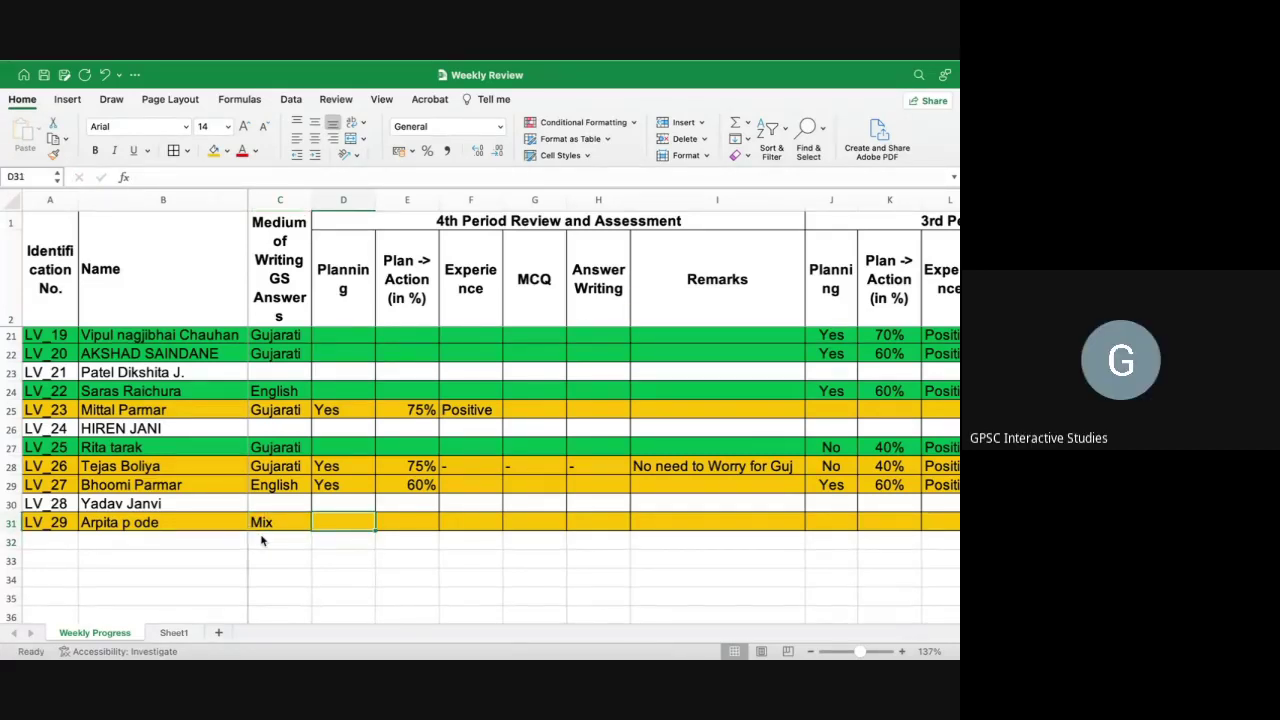
text(Yes)
key(Return)
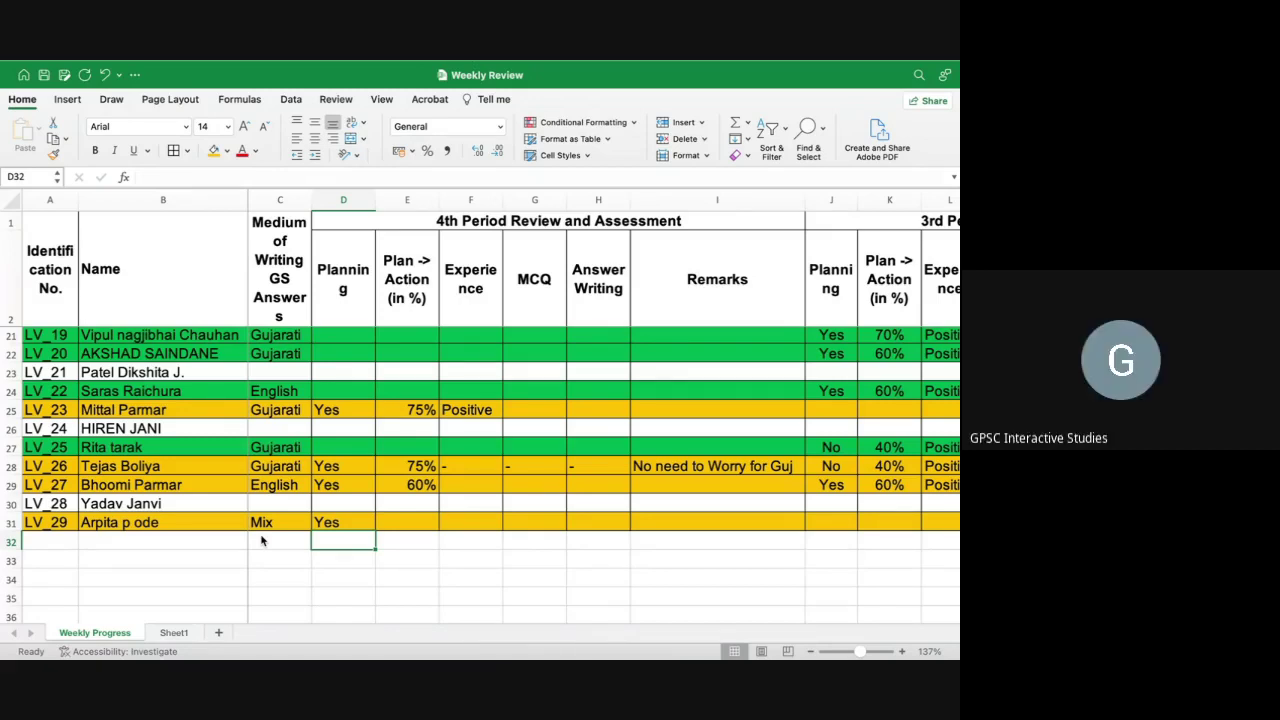
- Copy Positive from the 4th Period Experience cell of row 25 into the Experience cells of rows 28 and 29
key(Right)
key(Up)
key(Right)
key(Up)
key(Up)
key(Up)
key(Up)
key(Up)
key(Up)
key(super+c)
key(Down)
key(Down)
key(Down)
key(super+v)
key(Down)
key(super+v)
- Copy Positive from the 4th Period Experience cell of row 29 into the Experience cell of row 31 (LV_29)
key(Down)
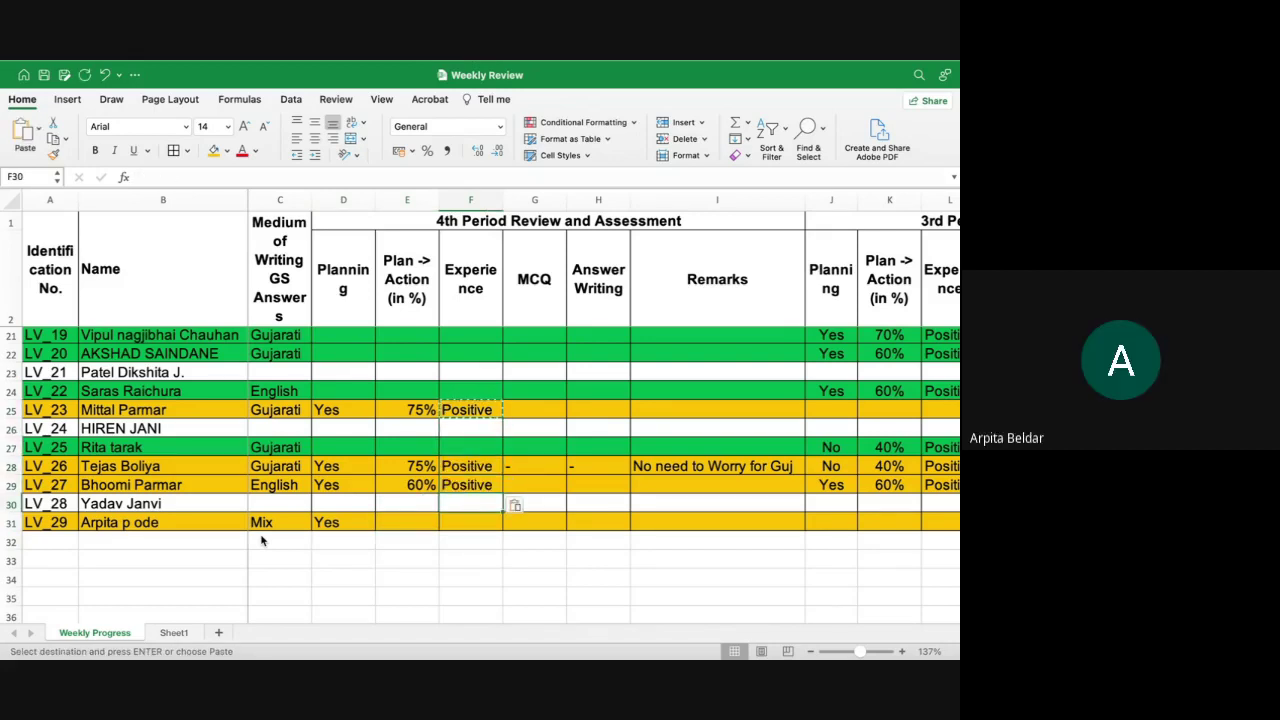
key(Down)
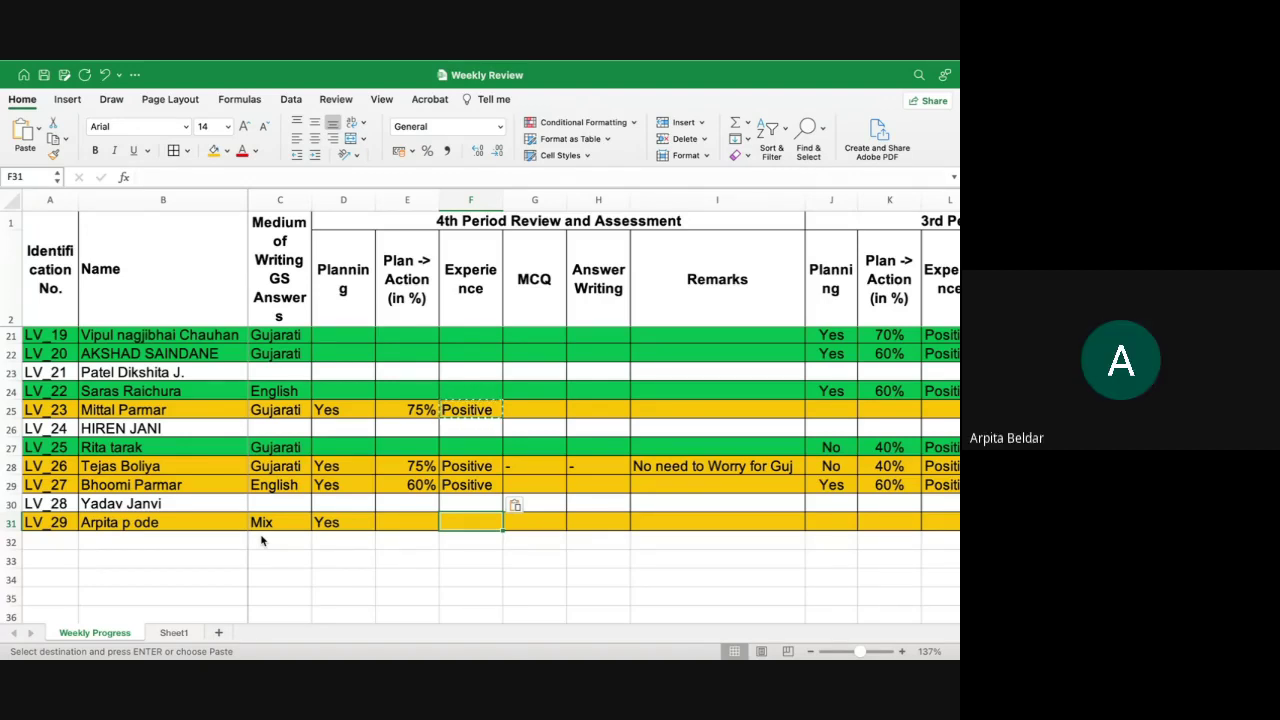
click(464, 486)
key(super+c)
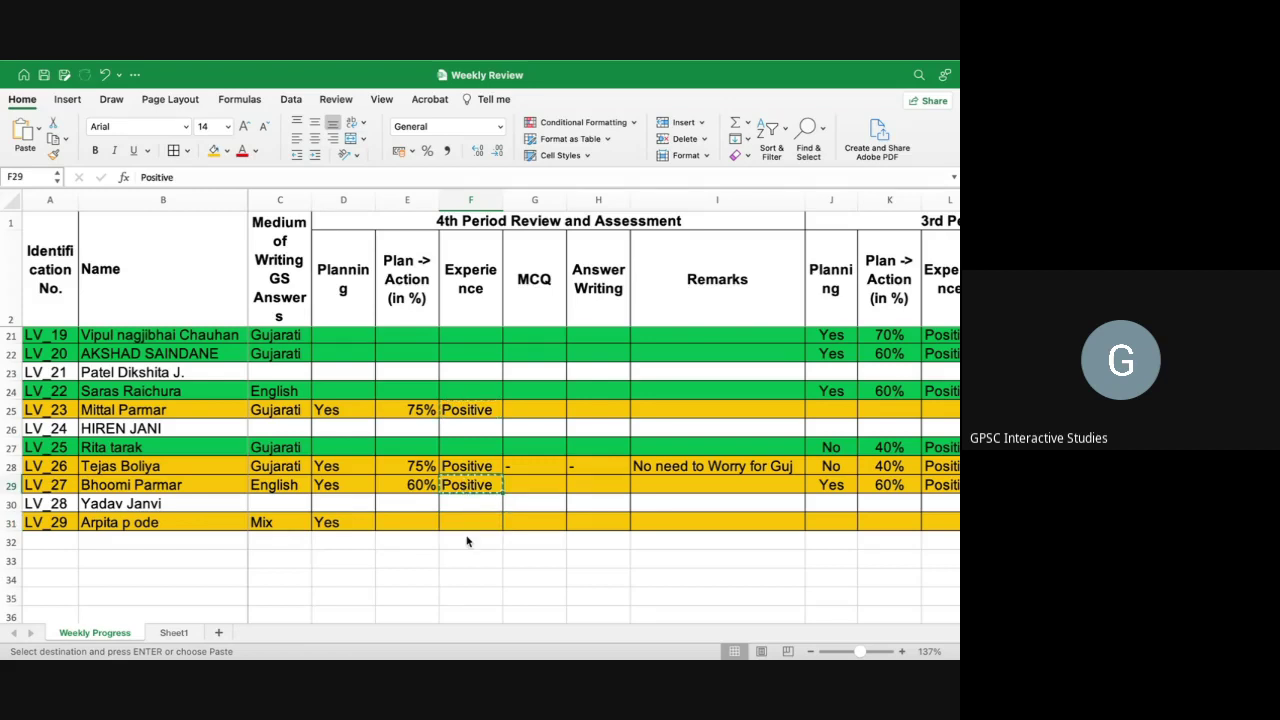
click(464, 522)
key(super+v)
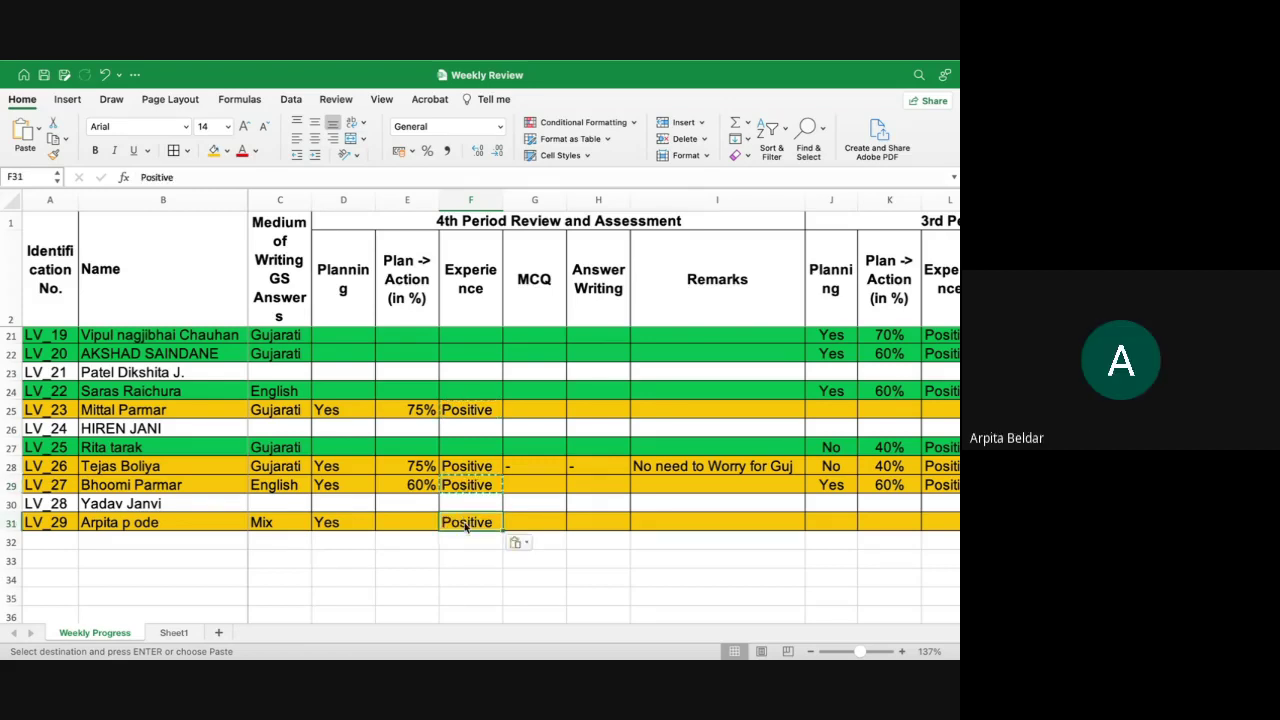
- Enter 65% under 4th Period Plan -> Action in row 31 (LV_29)
click(401, 522)
key(Escape)
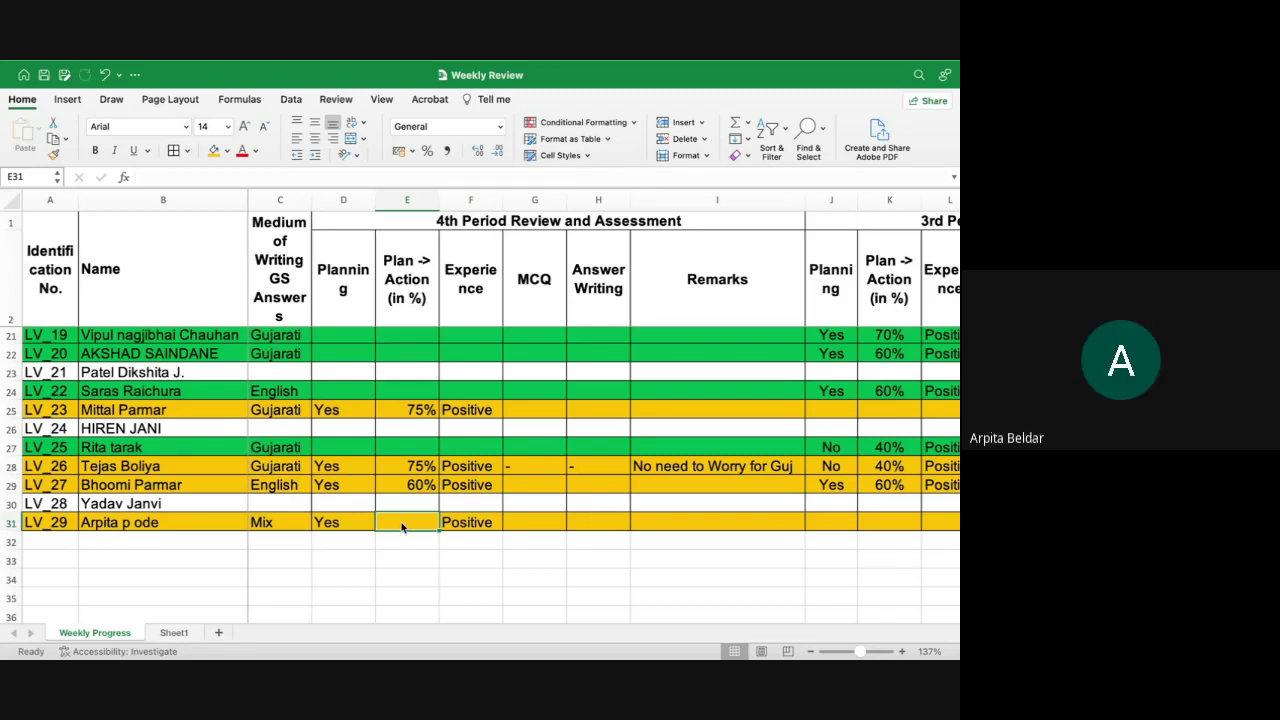
text(65%)
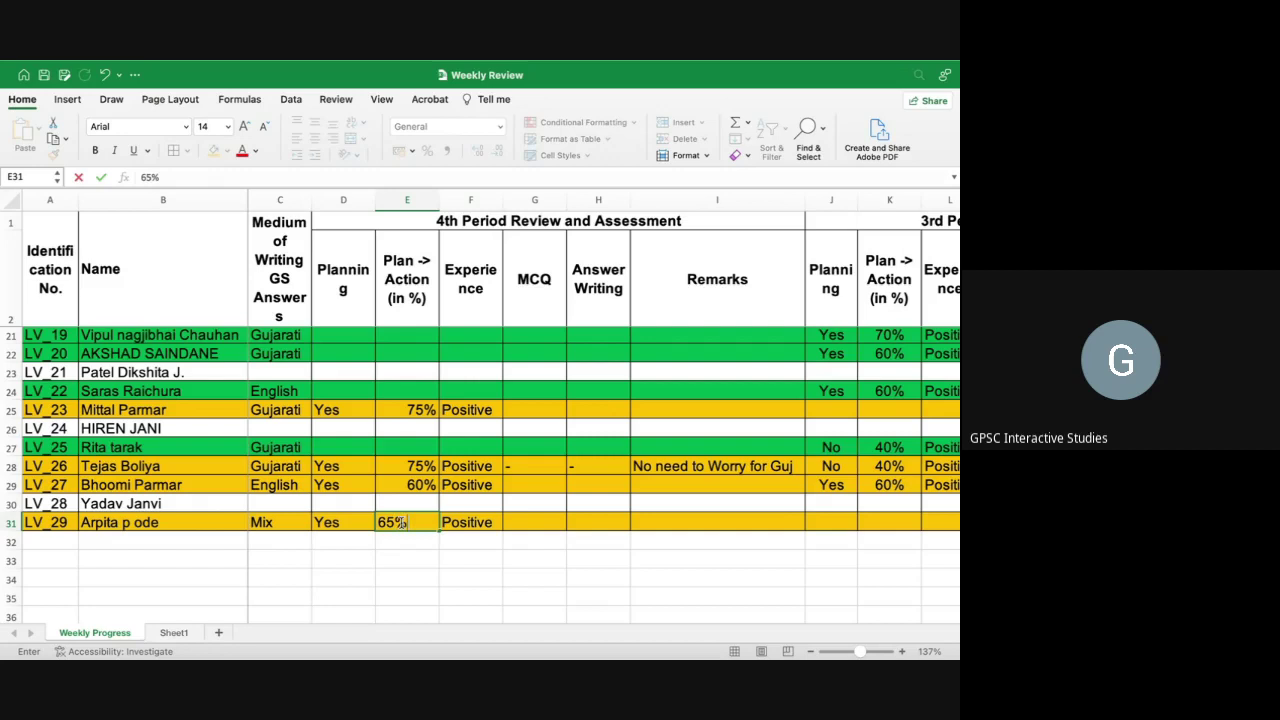
key(Return)
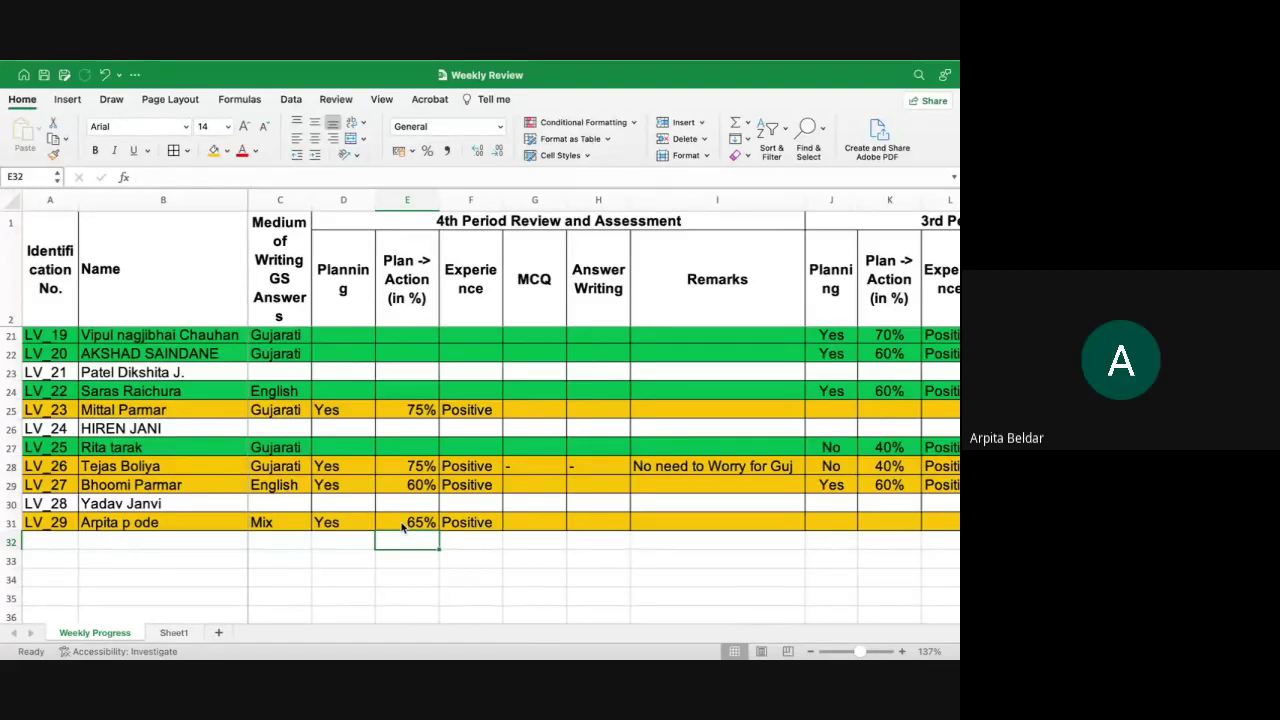
- Look up the next speaking student in the Google Meet People list and go back to the Weekly Review workbook in Excel
key(ctrl+Up)
click(310, 155)
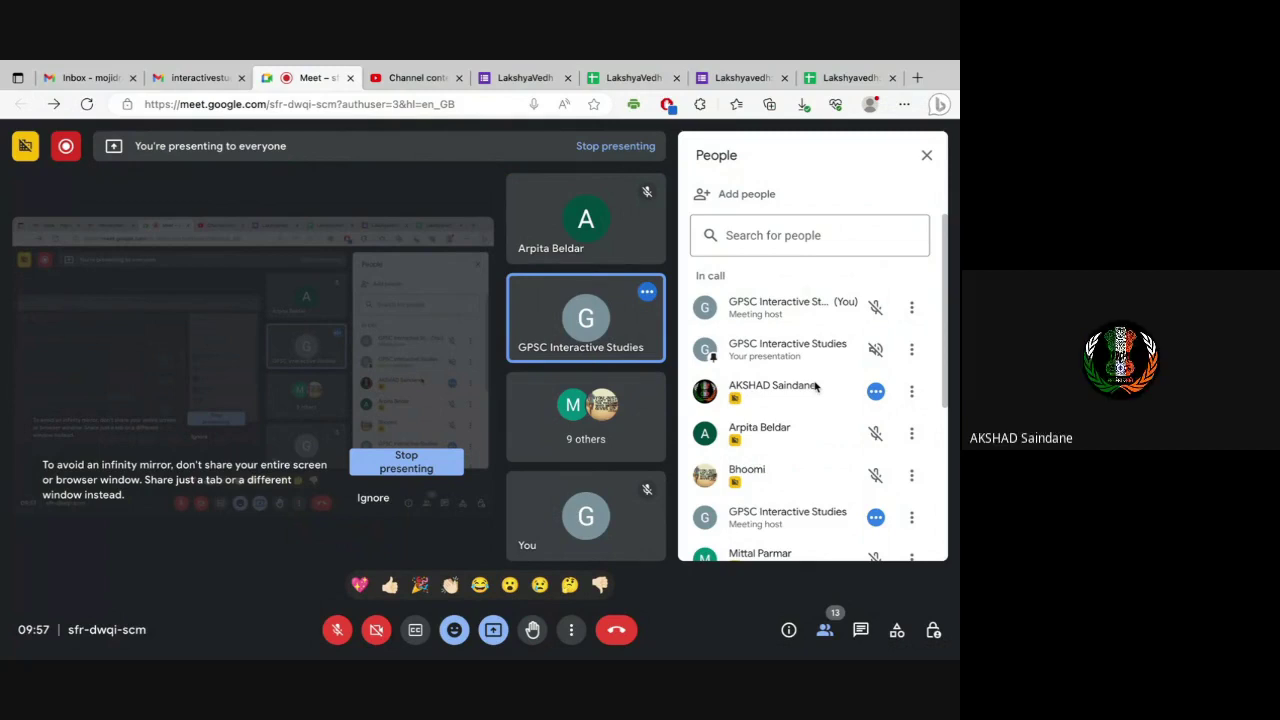
key(alt+Tab)
key(super+h)
key(ctrl+Up)
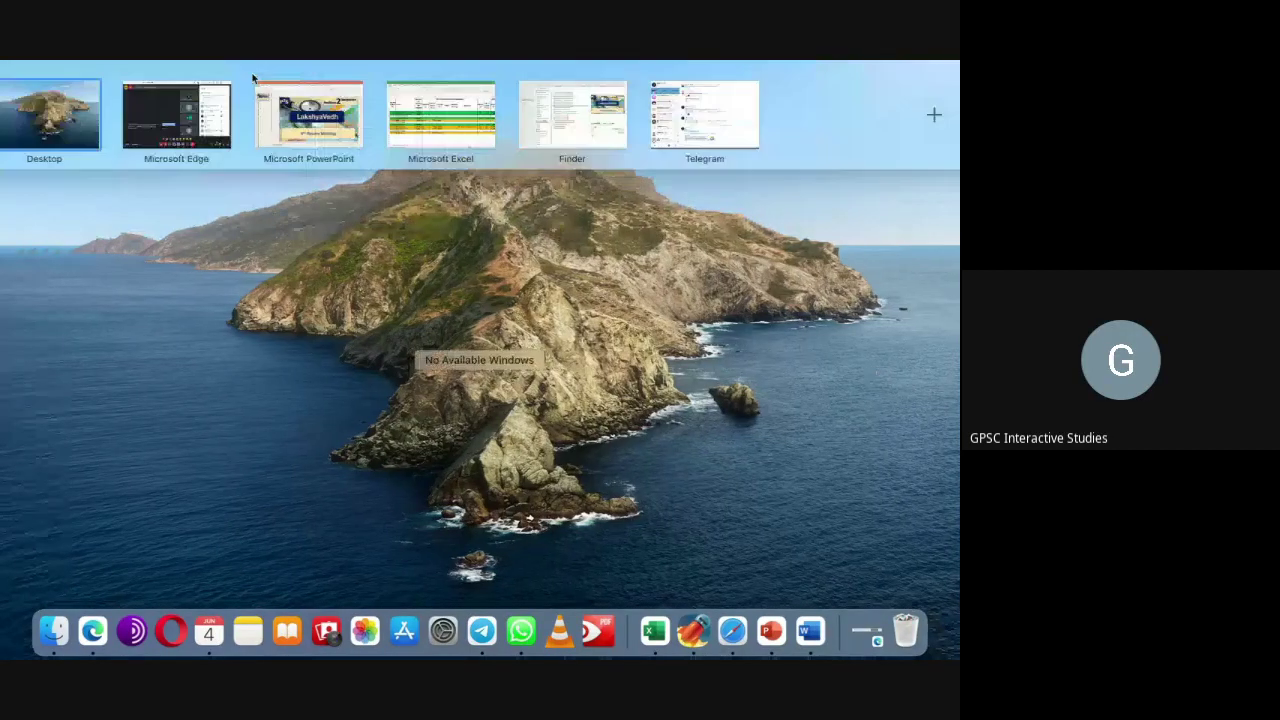
click(464, 121)
- Fill the whole of row 22 (LV_20) with the orange attendance colour and select its 4th Period Planning cell
click(279, 335)
scroll(8, 356, up, 1)
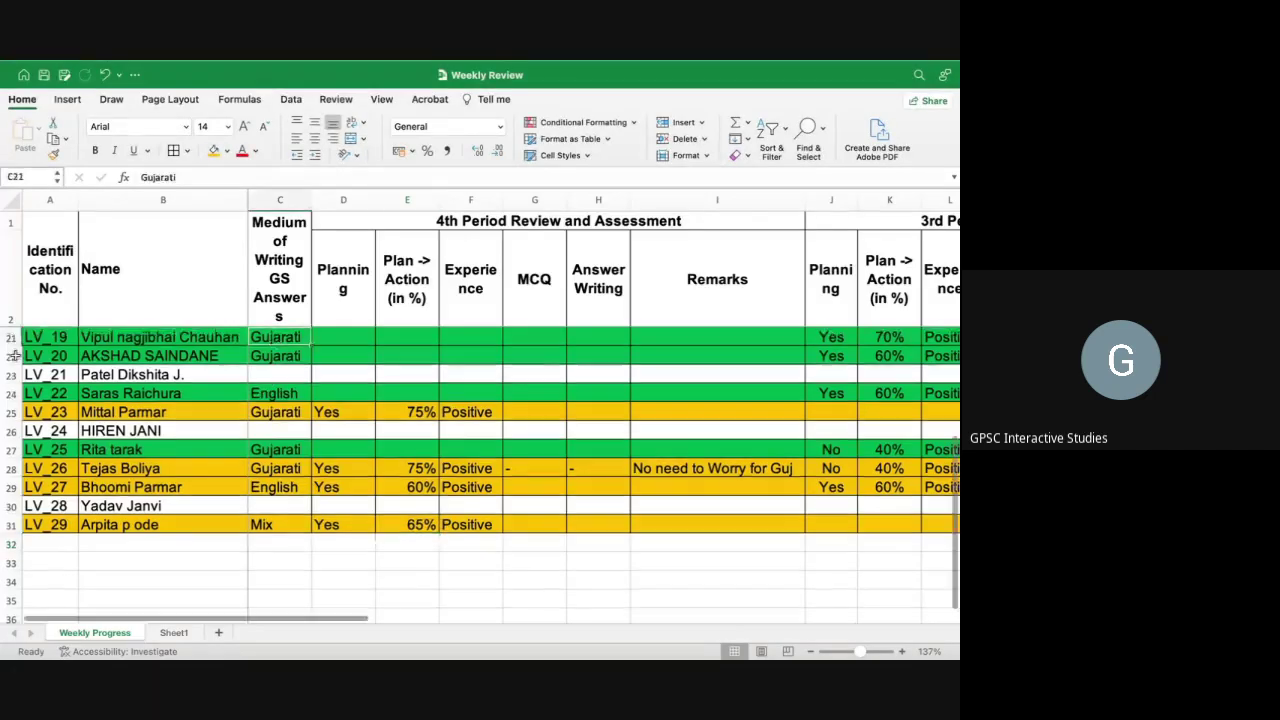
click(10, 356)
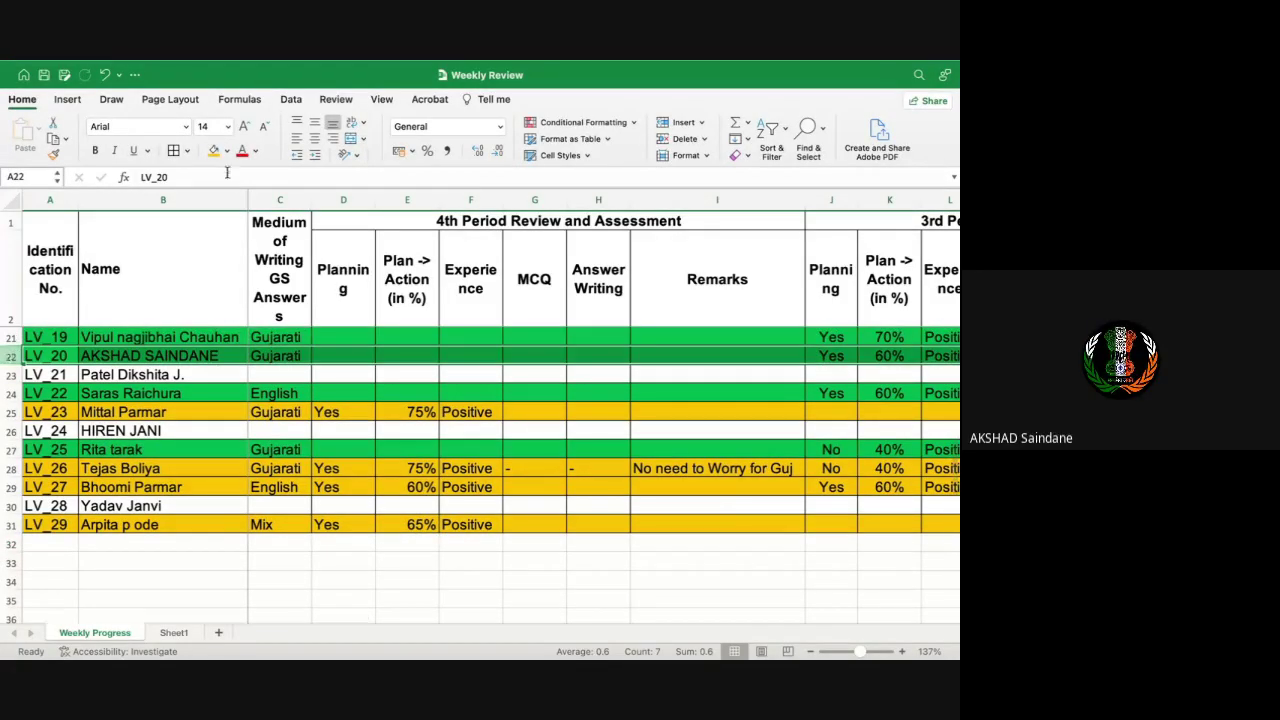
click(344, 360)
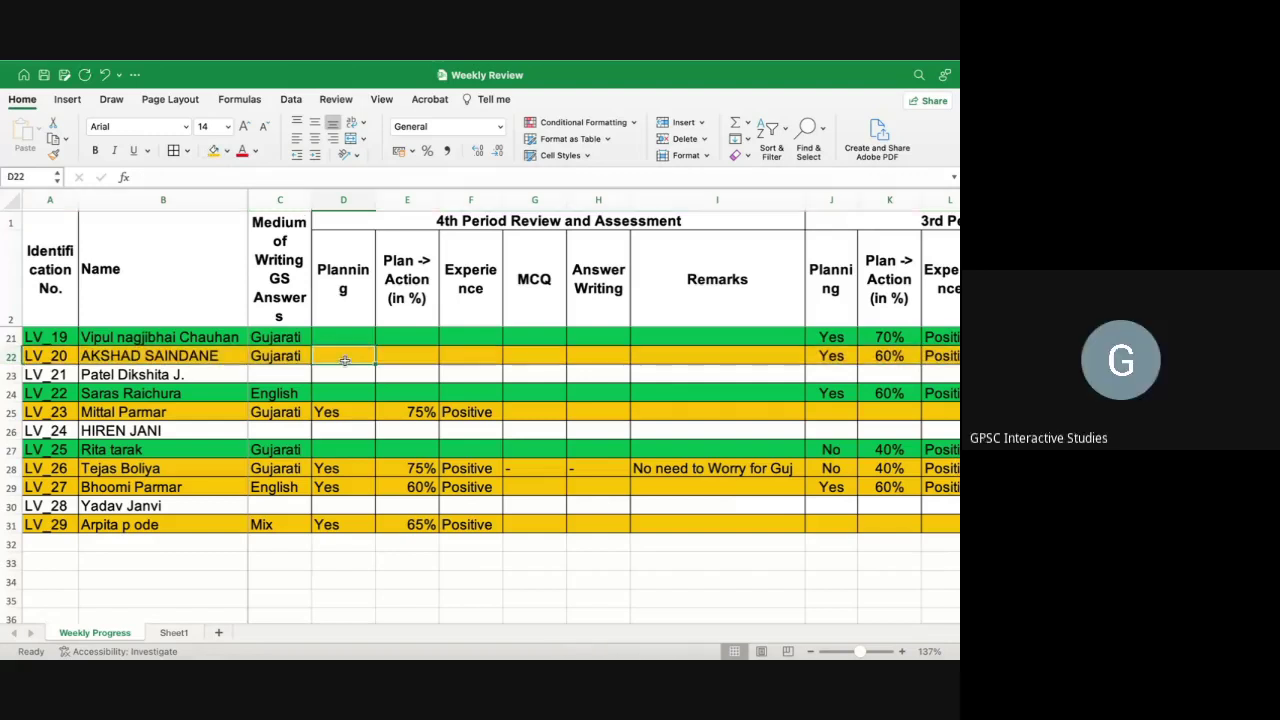
- Enter Yes under 4th Period Planning and 70% under Plan -> Action in row 22 (LV_20)
text(Yes)
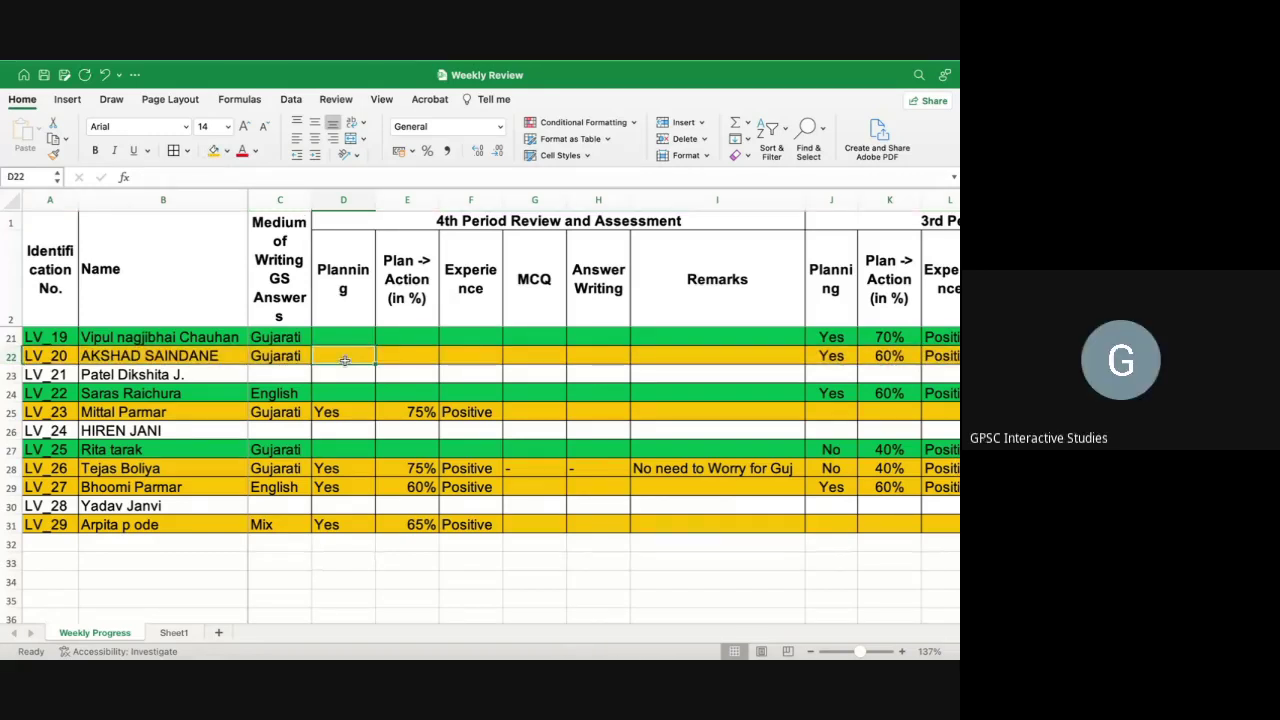
key(Tab)
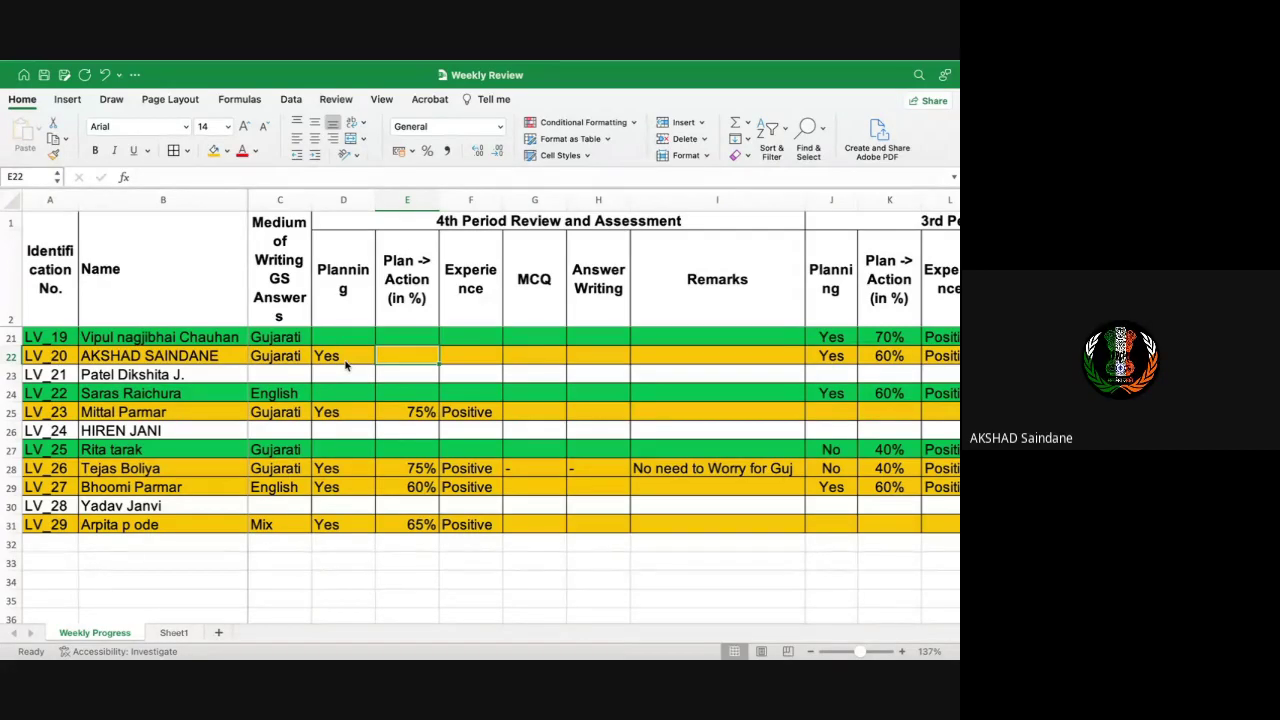
key(Right)
text(90)
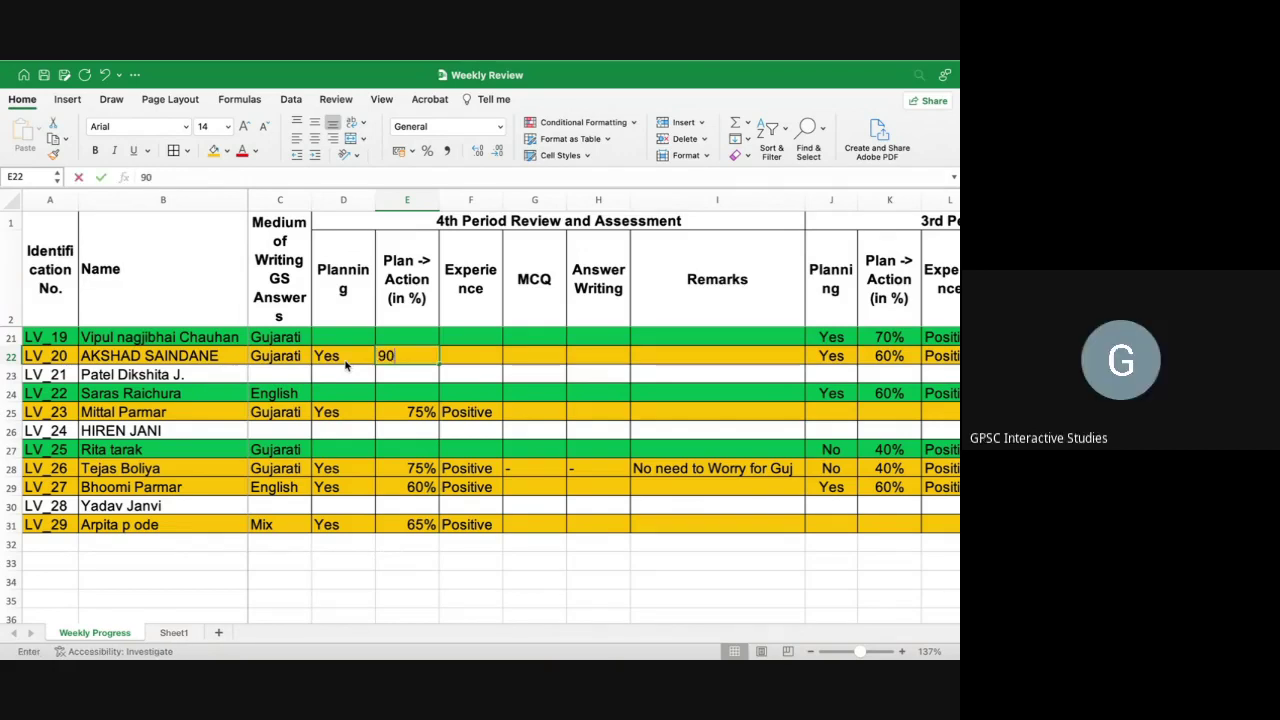
text(%)
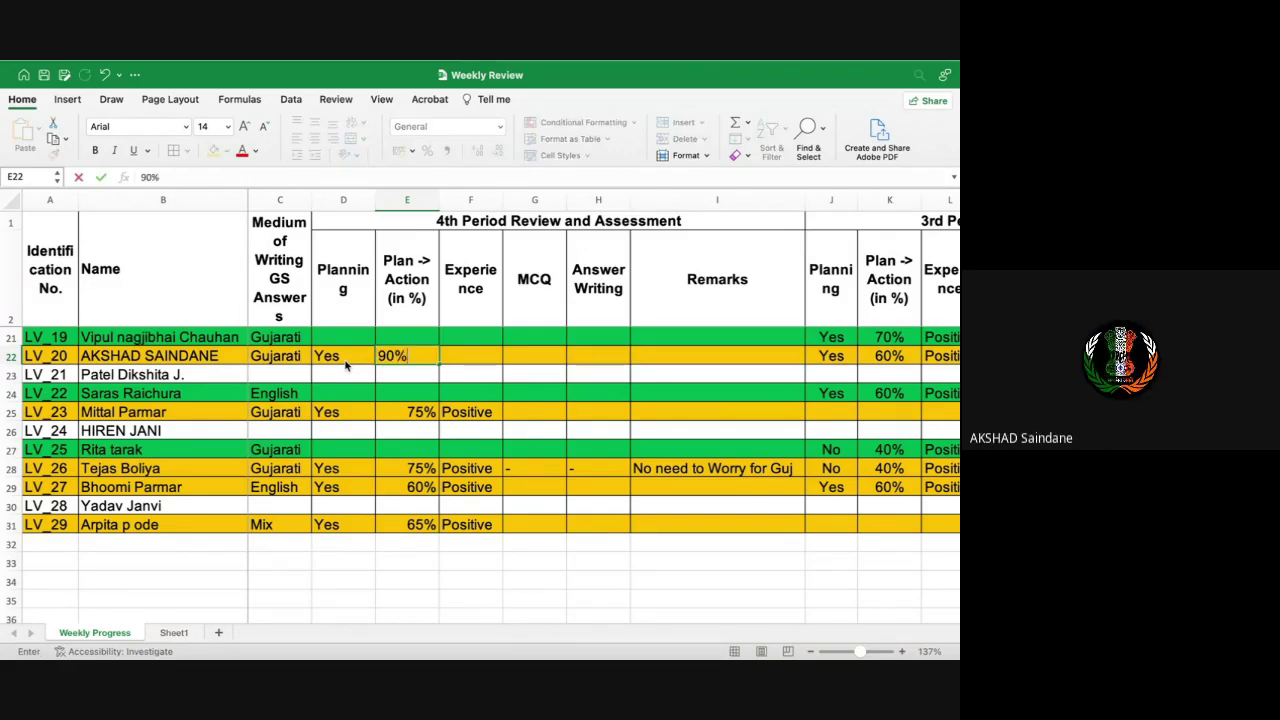
key(Tab)
key(Left)
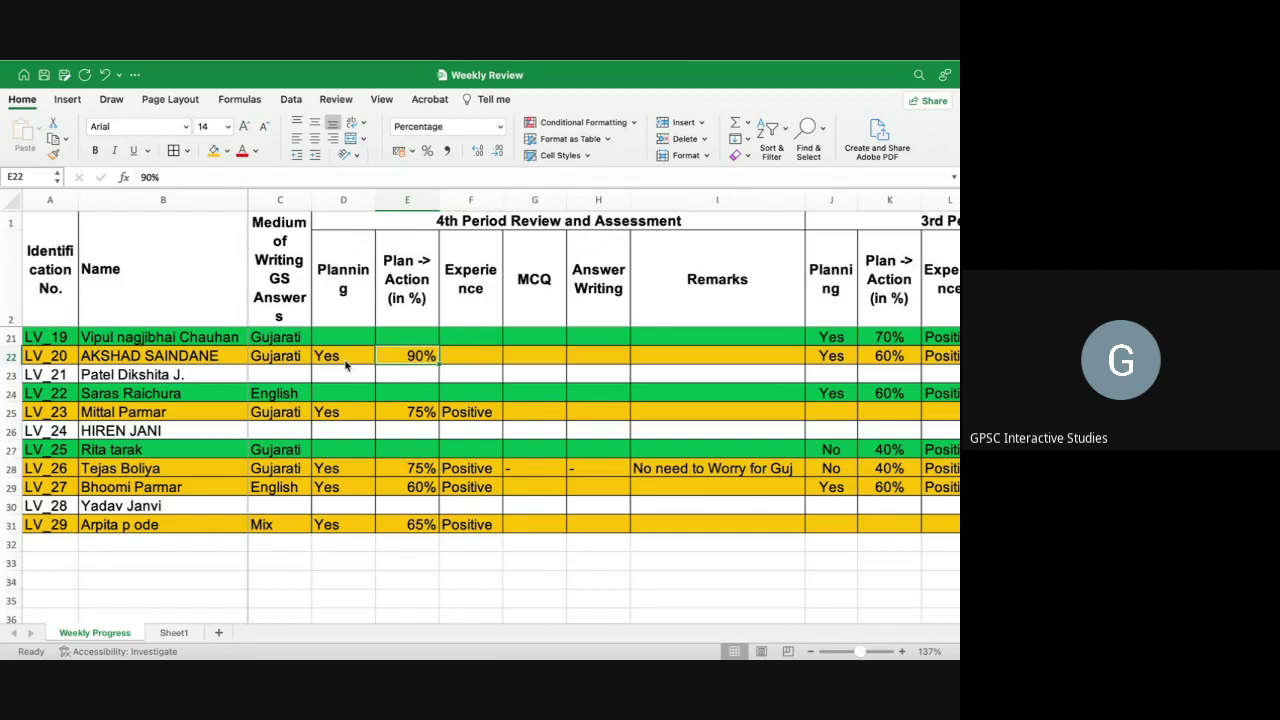
text(70)
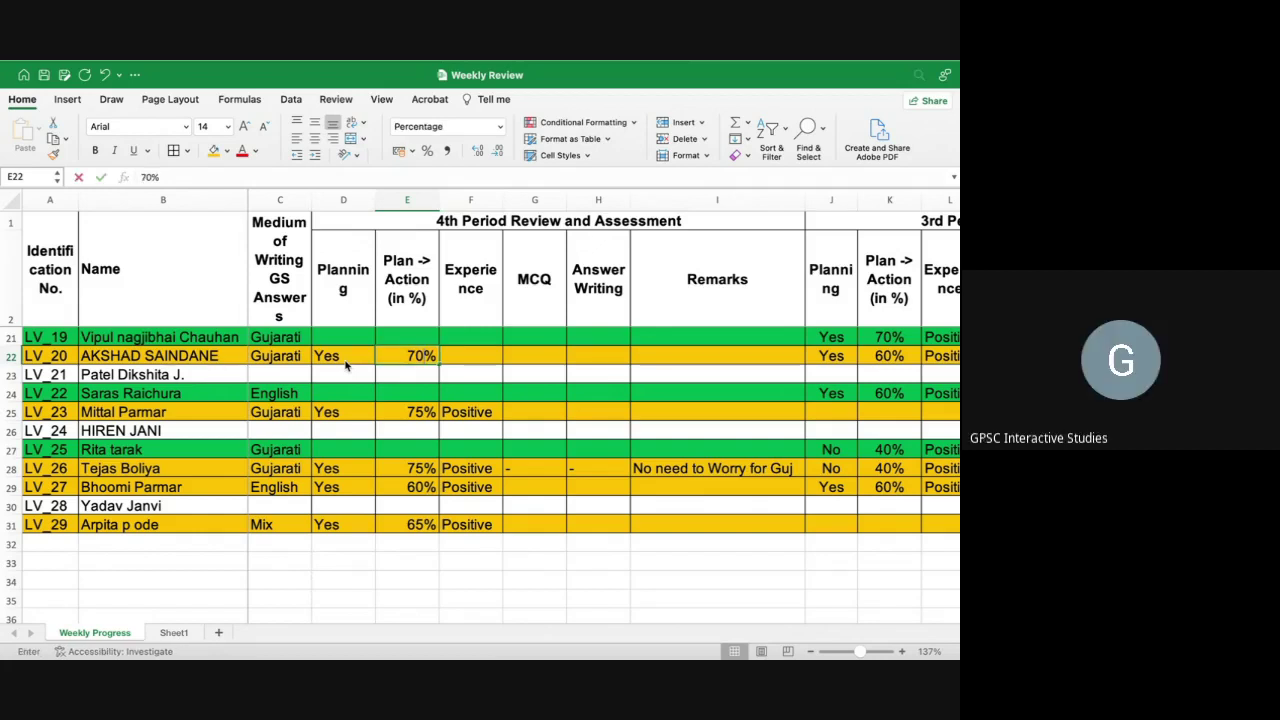
key(Return)
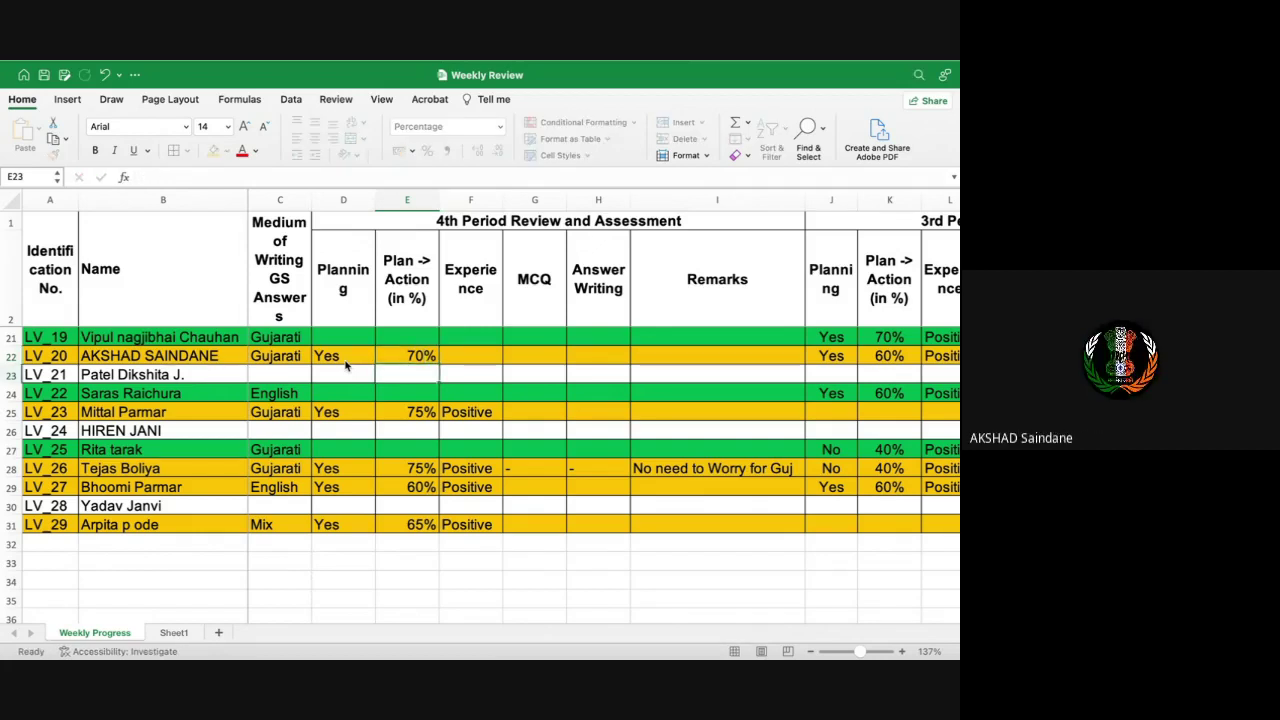
- Enter Positive in the 4th Period Experience cell of row 22 (LV_20)
key(Up)
key(Right)
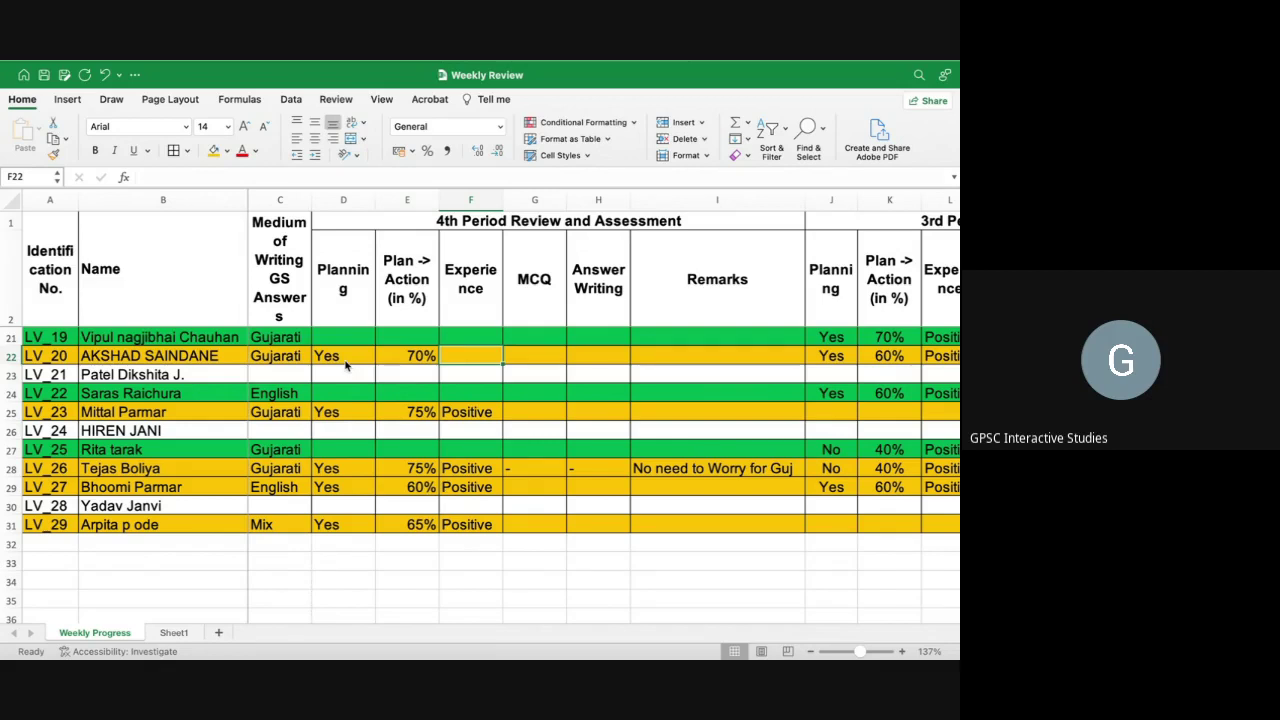
text(Positive)
key(Return)
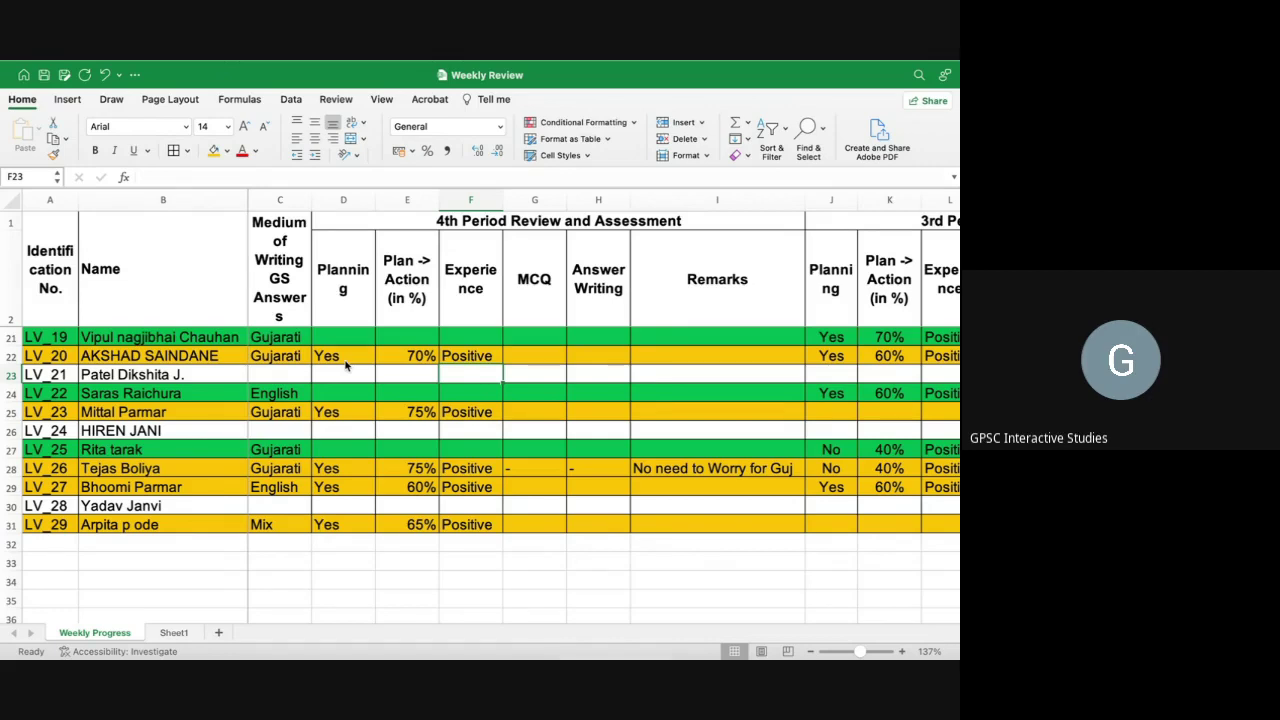
- Look through the Google Meet People list for the next attending student and return to the Weekly Review workbook in Excel
key(ctrl+Up)
click(298, 107)
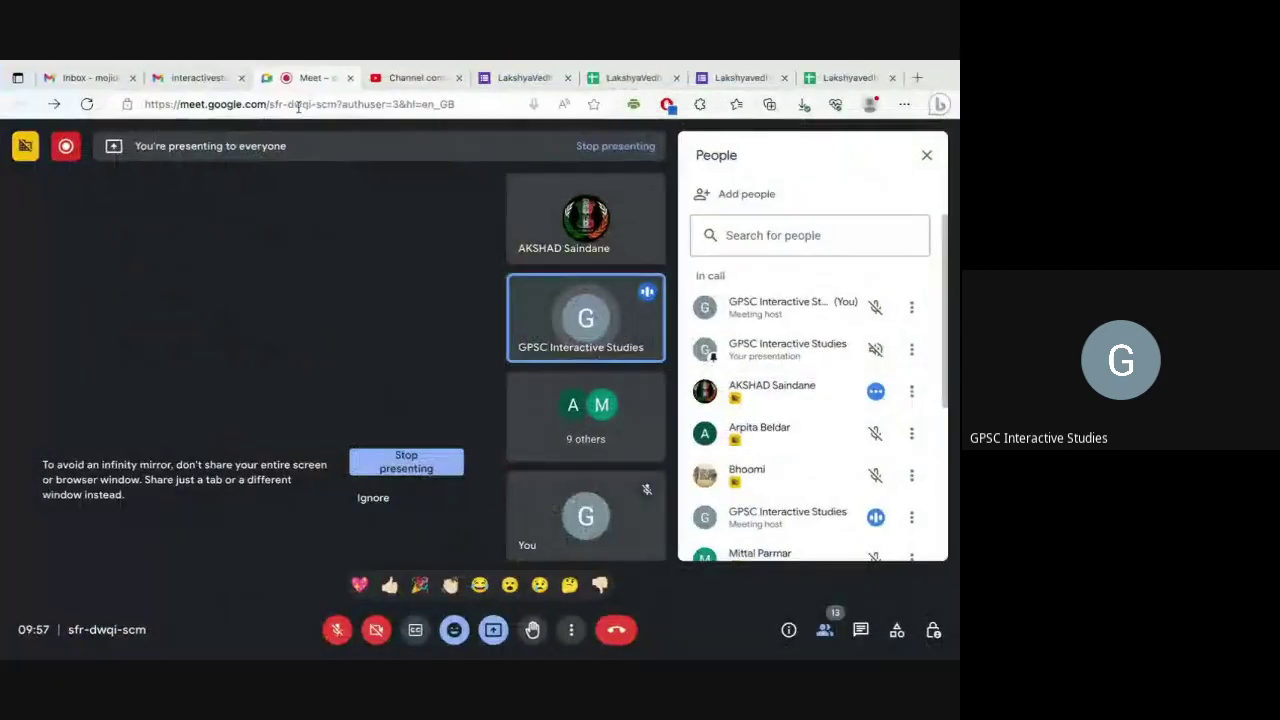
scroll(800, 420, down, 3)
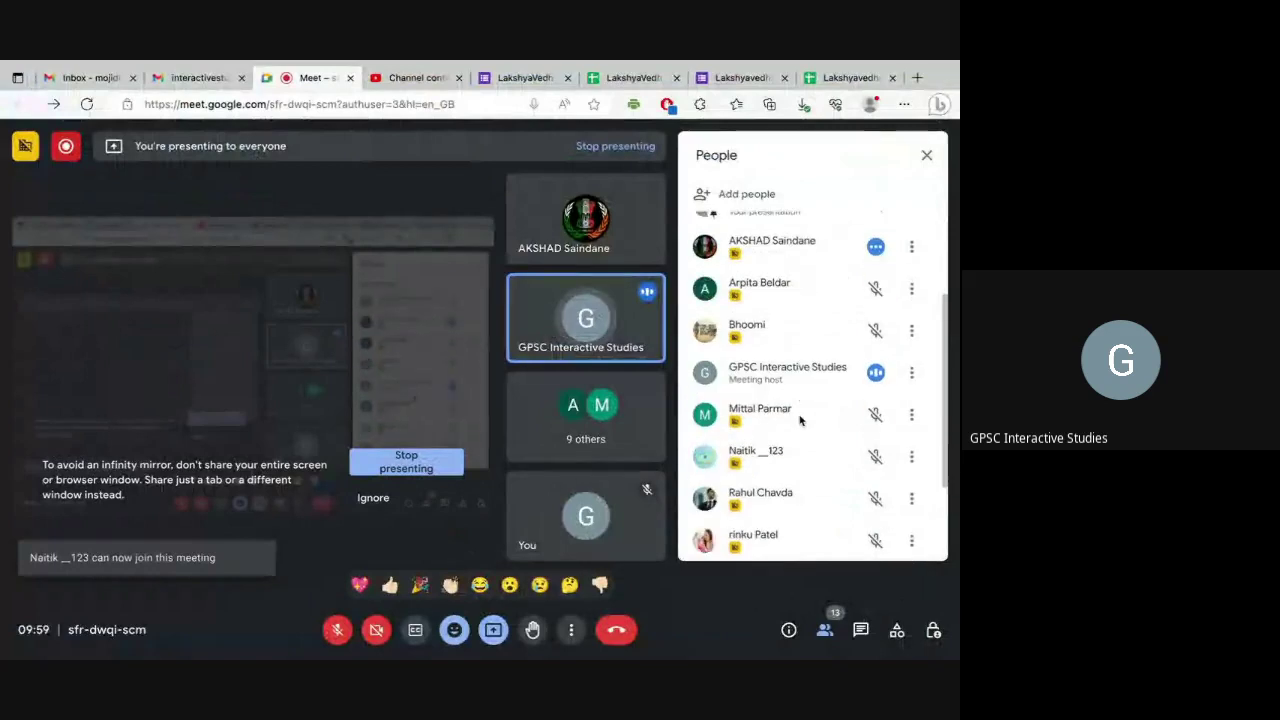
scroll(800, 420, down, 1)
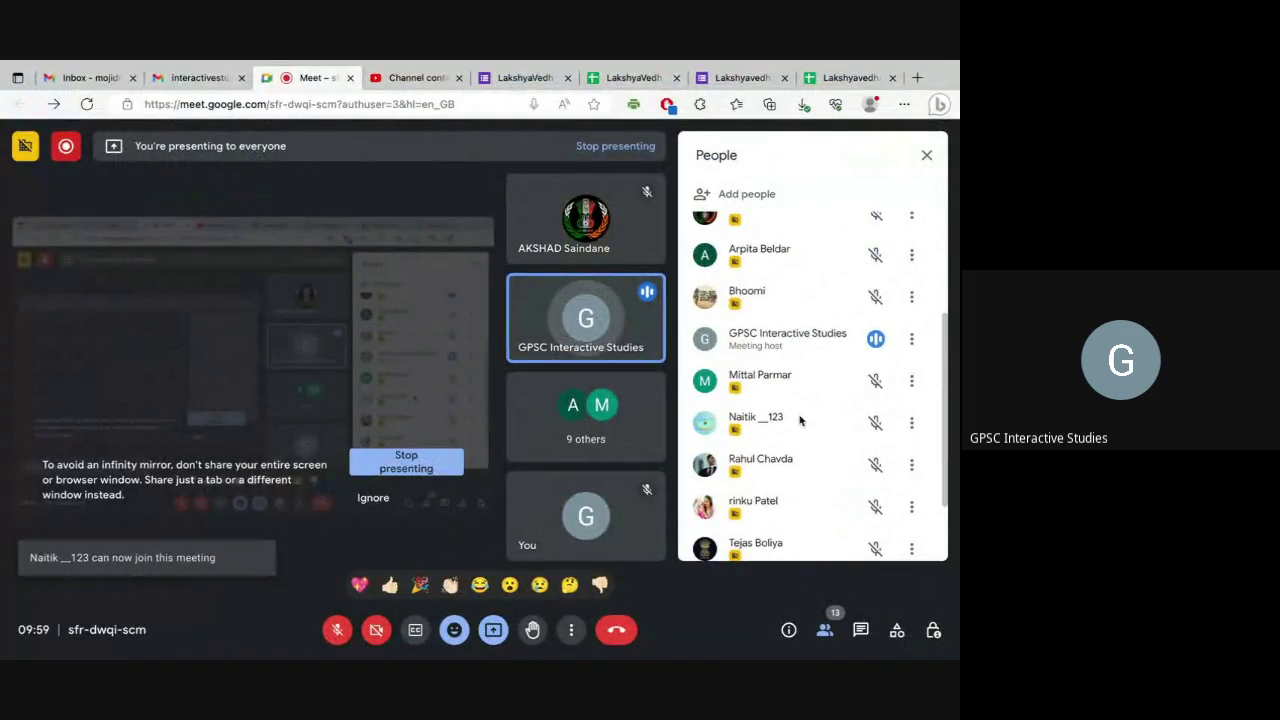
key(ctrl+Up)
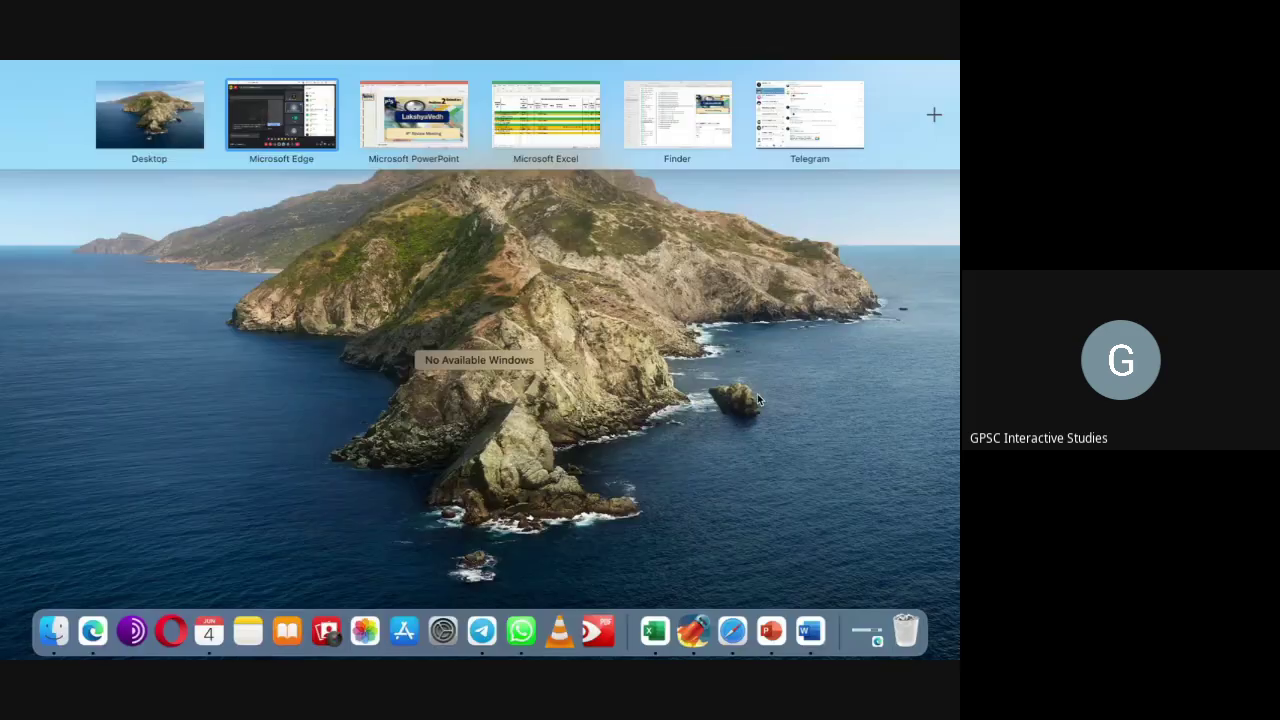
click(545, 115)
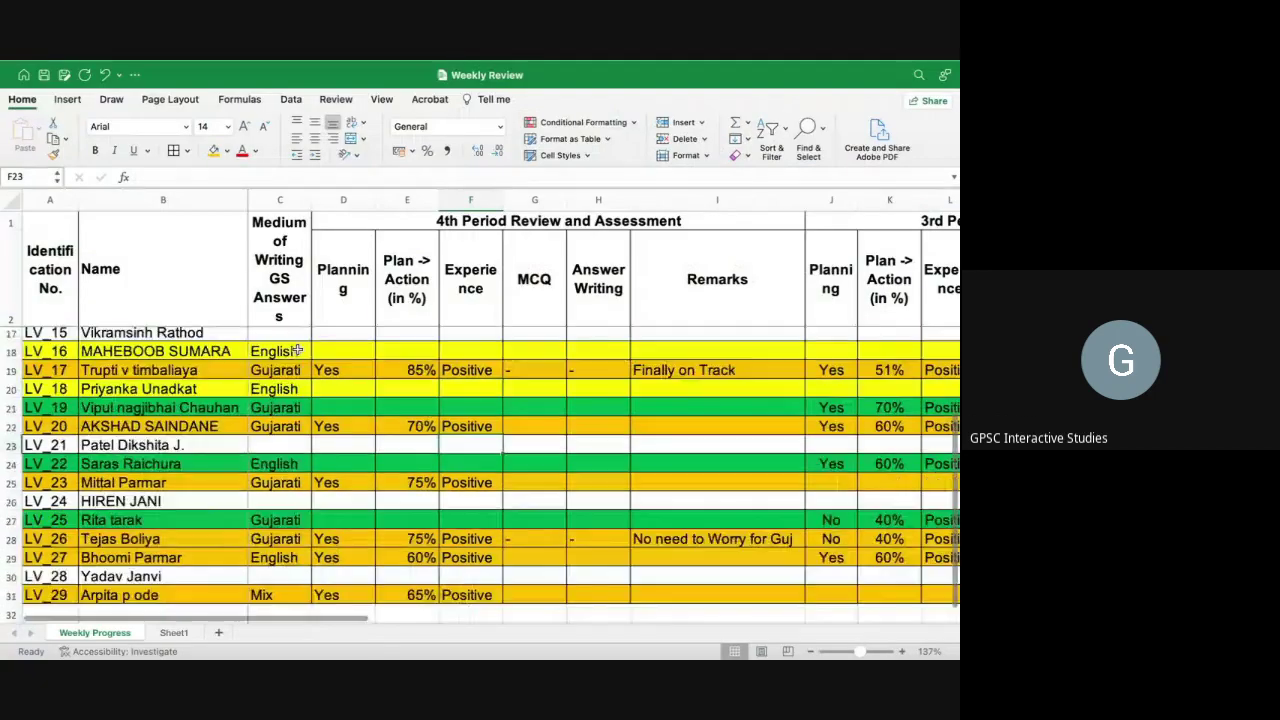
- Fill the whole of row 12 (LV_10) with the orange attendance colour
scroll(297, 350, up, 5)
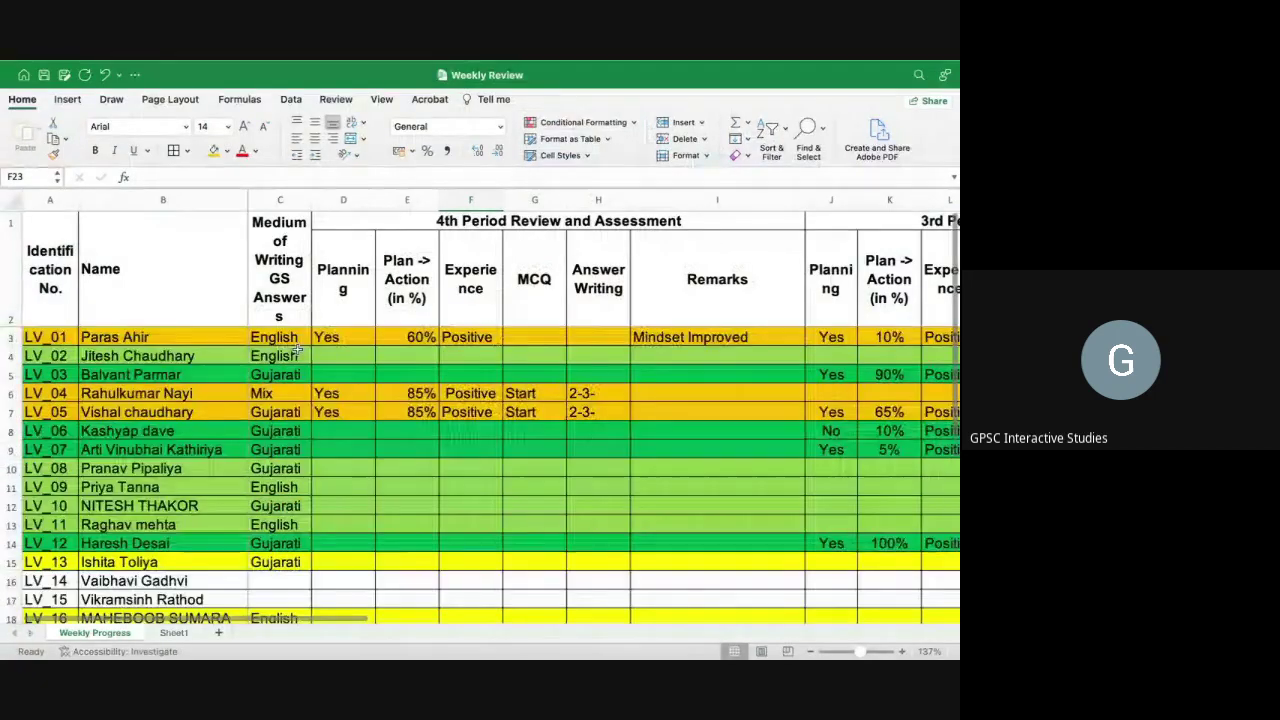
click(199, 462)
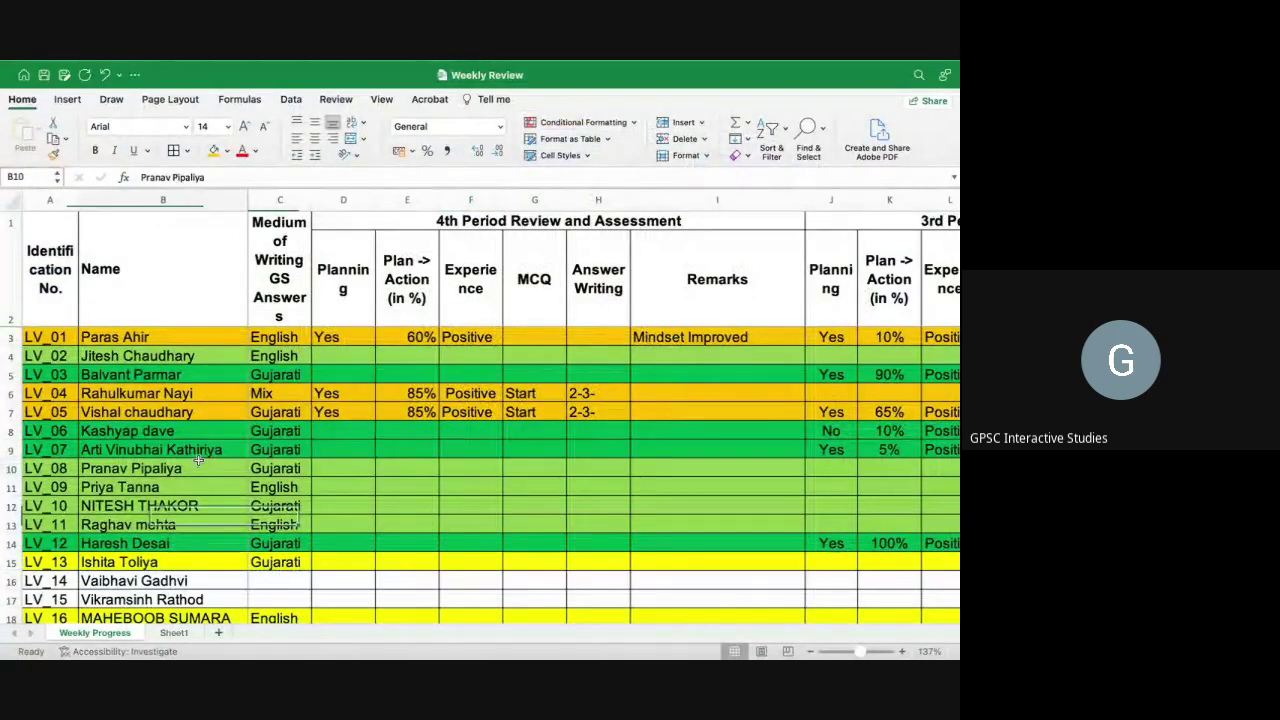
scroll(199, 460, down, 1)
click(168, 475)
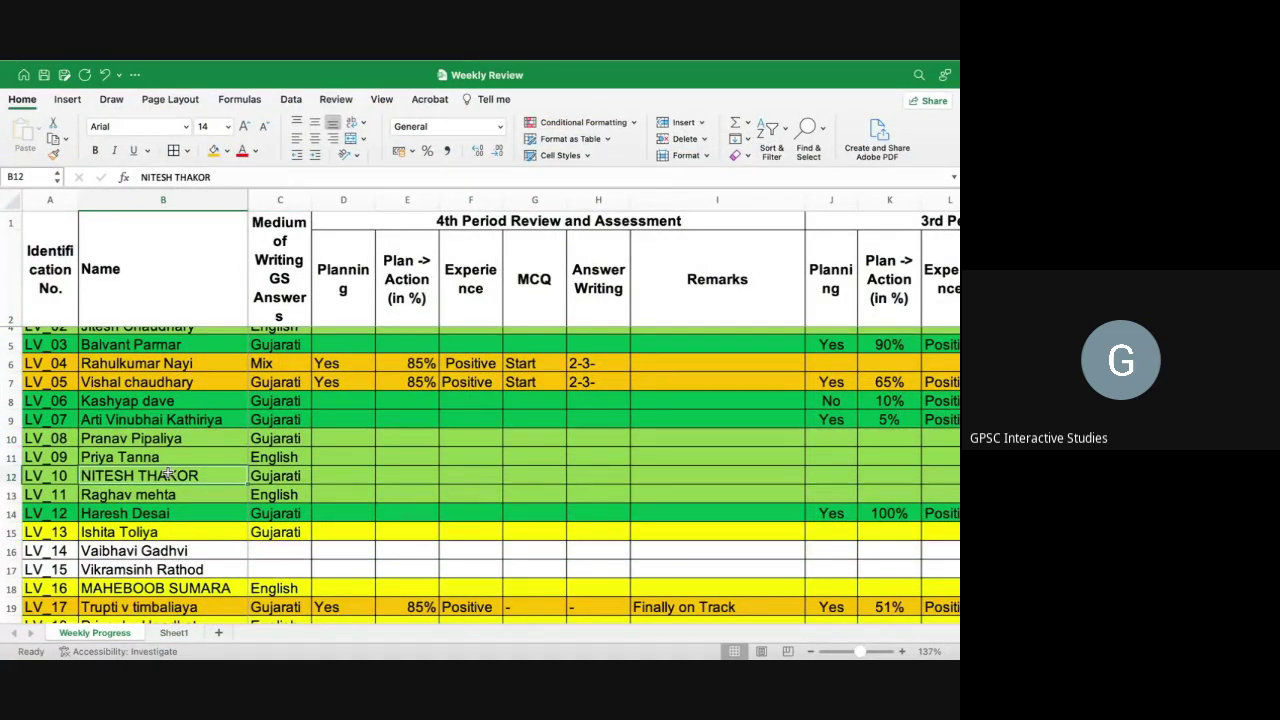
click(10, 476)
click(213, 150)
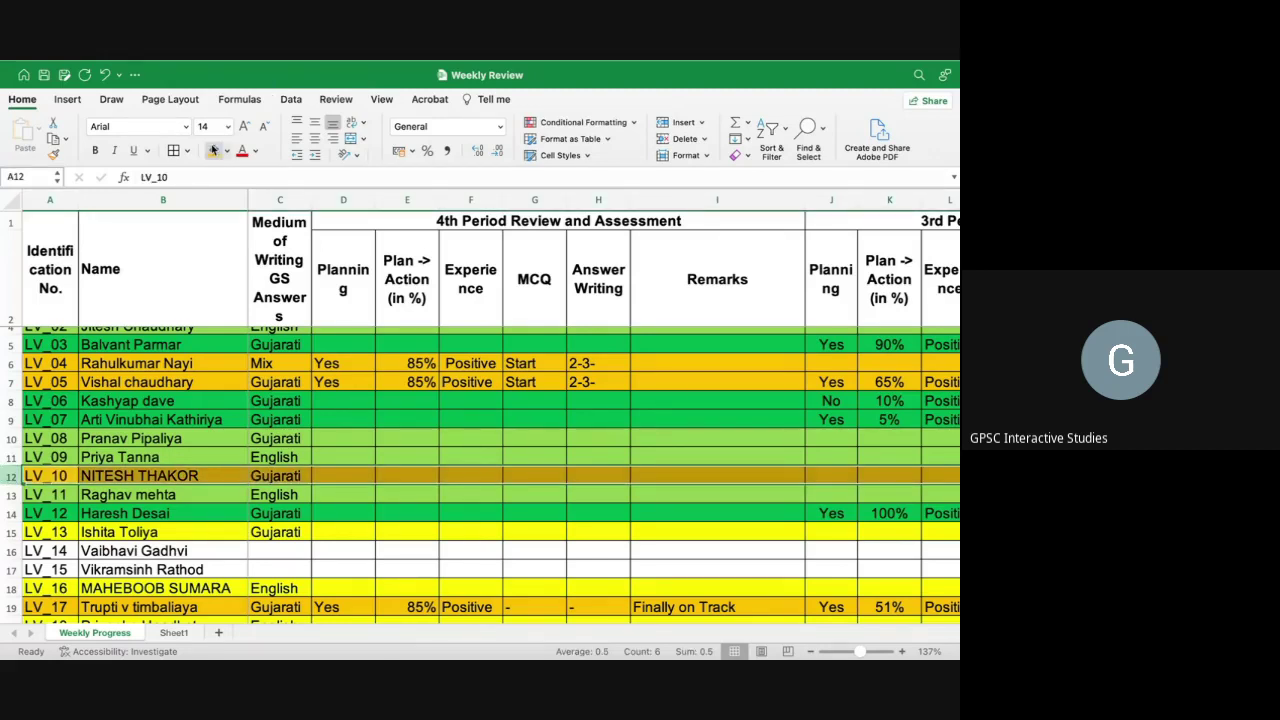
- Enter Yes under 4th Period Planning in row 12 (LV_10)
click(356, 466)
text(Yes)
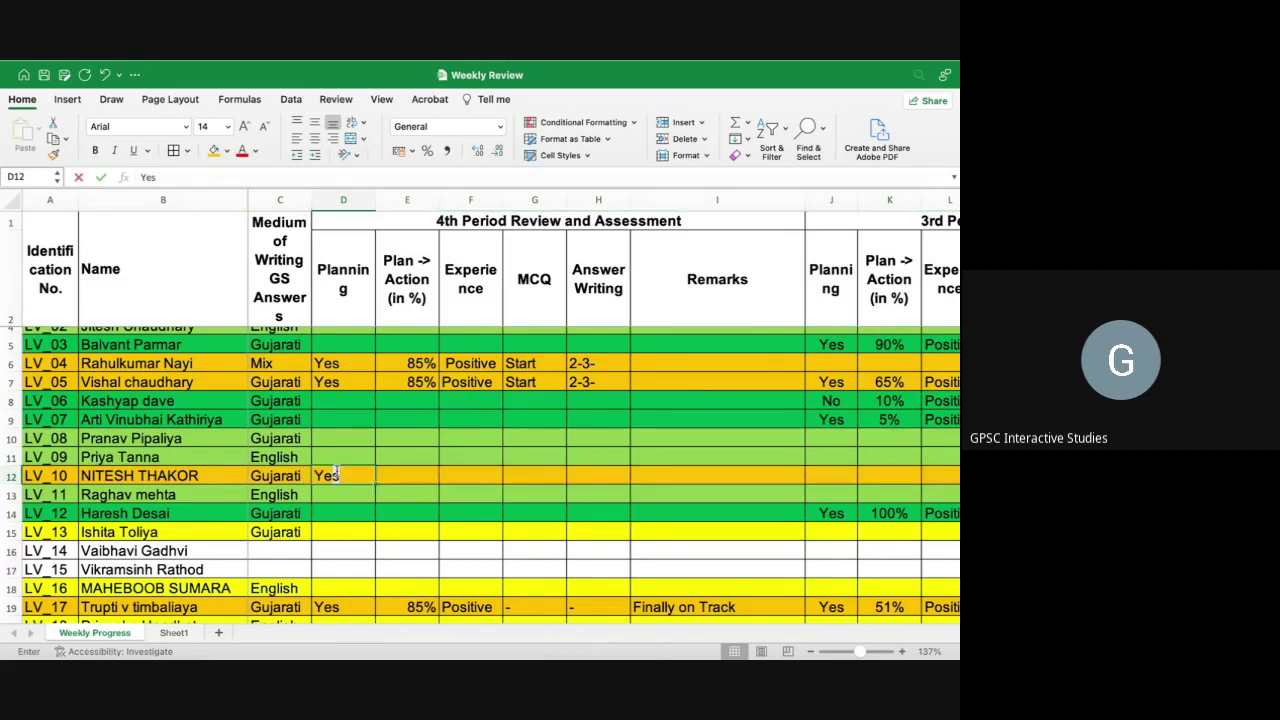
key(Tab)
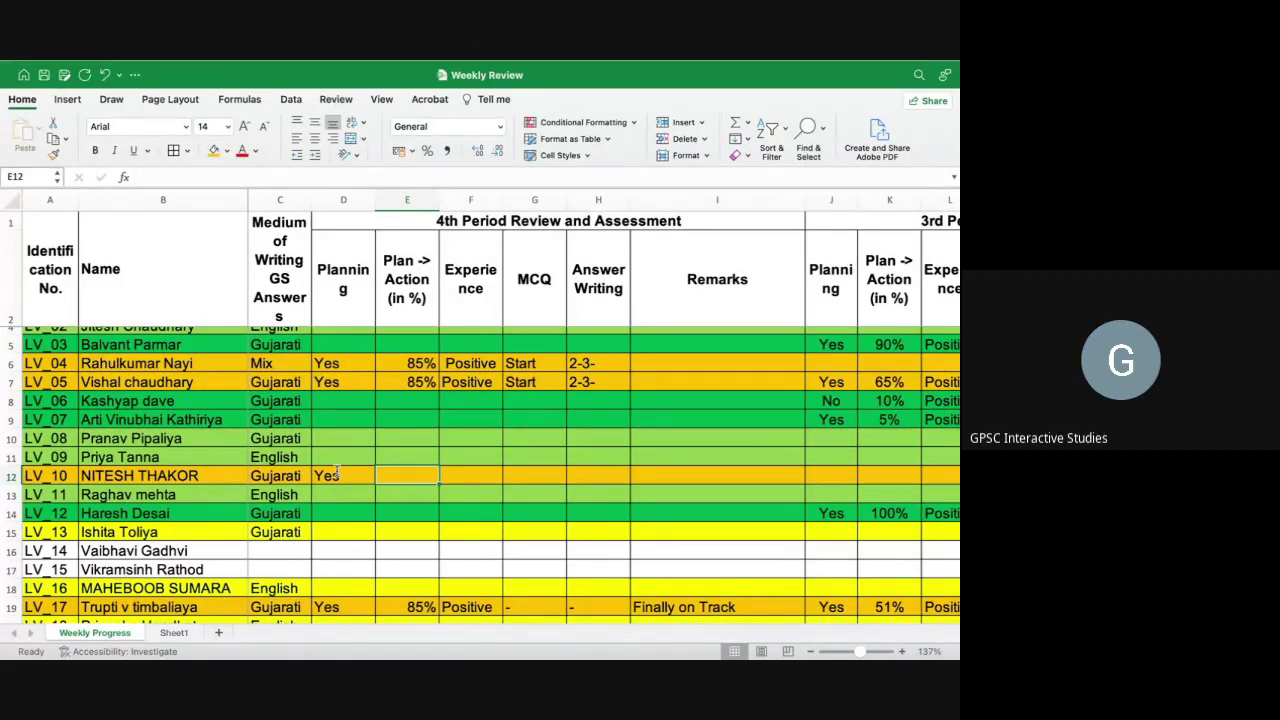
- Enter 70% under 4th Period Plan -> Action in row 12 (LV_10)
scroll(337, 472, down, 3)
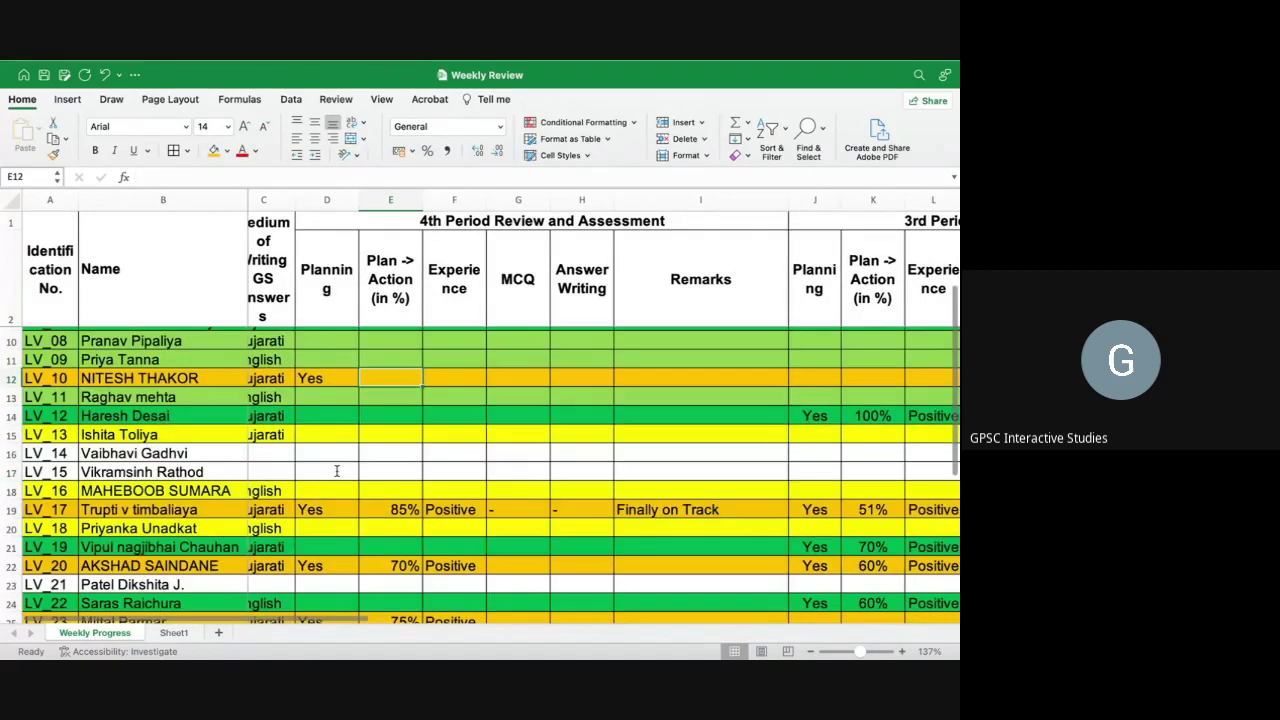
scroll(337, 471, down, 2)
scroll(337, 472, down, 1)
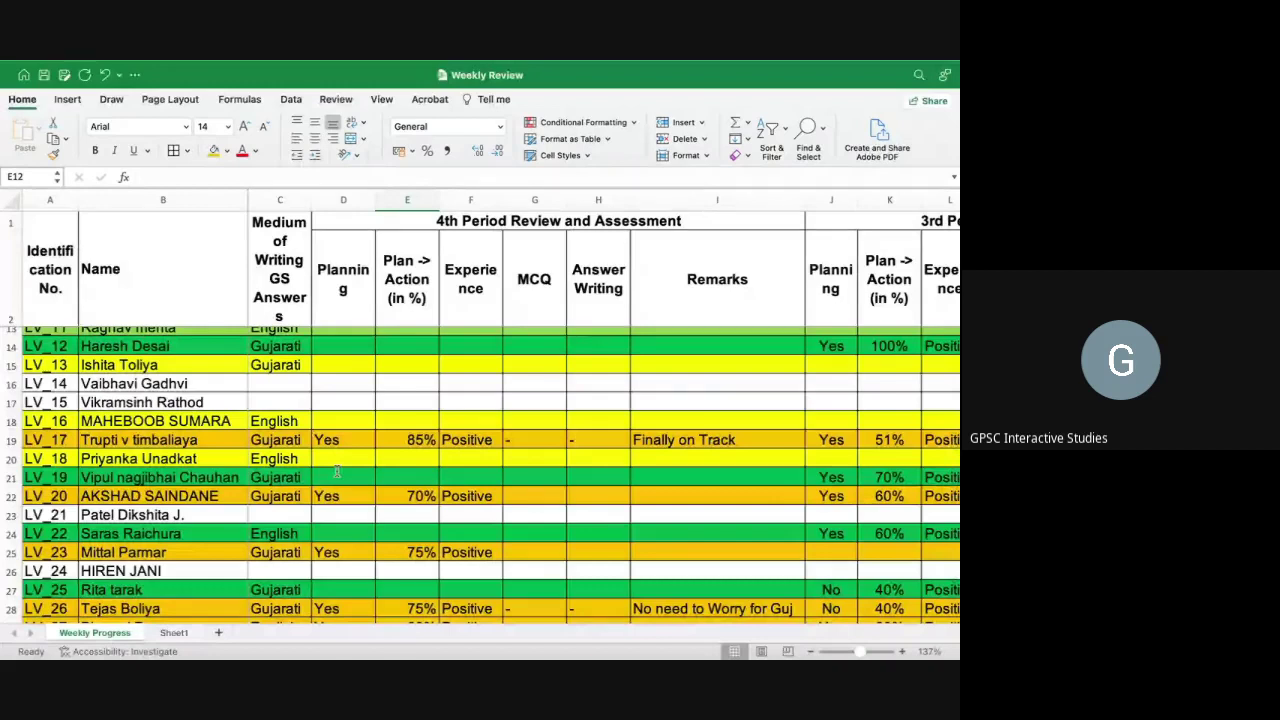
scroll(337, 472, up, 6)
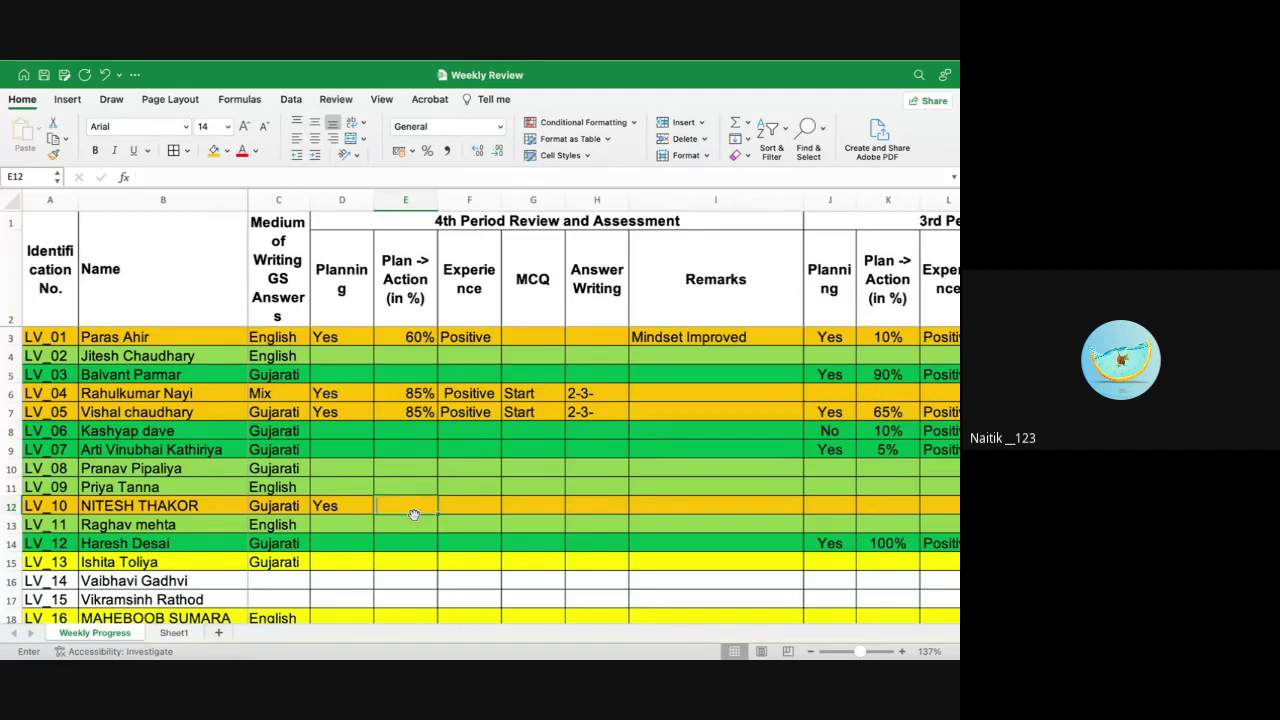
text(20)
key(BackSpace)
key(BackSpace)
text(70)
key(Return)
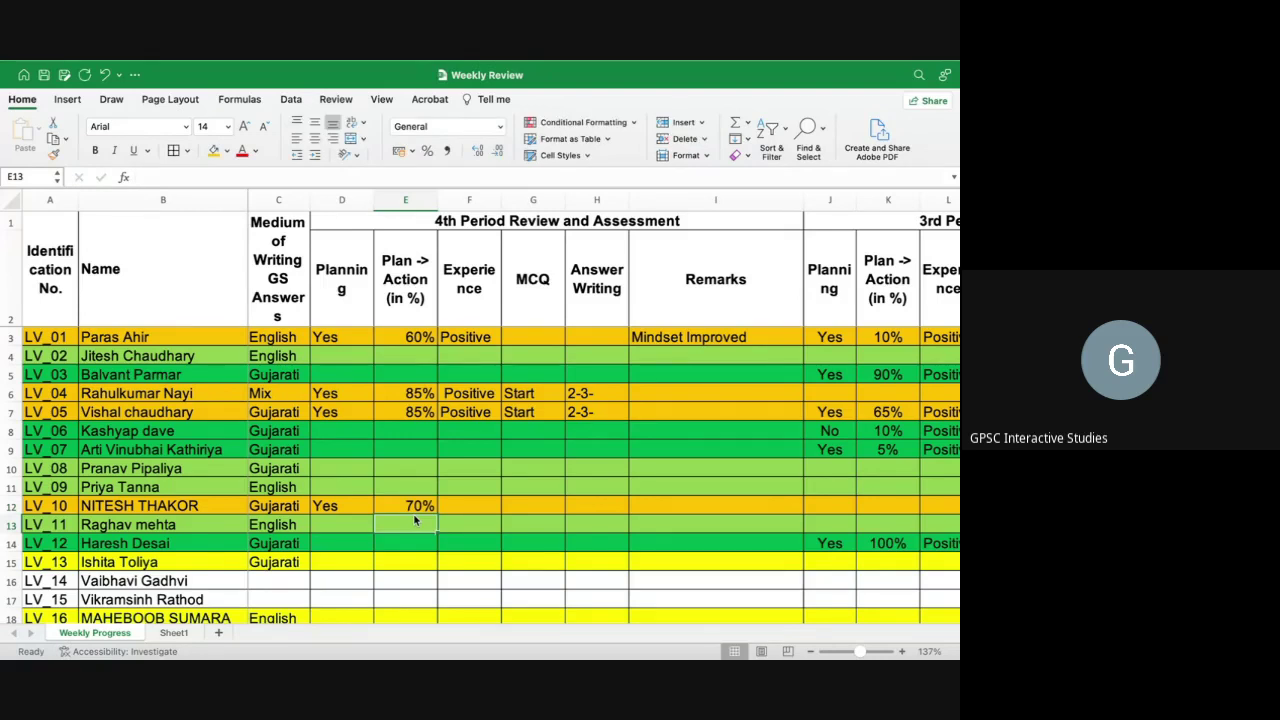
- Enter Positive in the 4th Period Experience cell of row 12 (LV_10)
key(Right)
key(Up)
text(P)
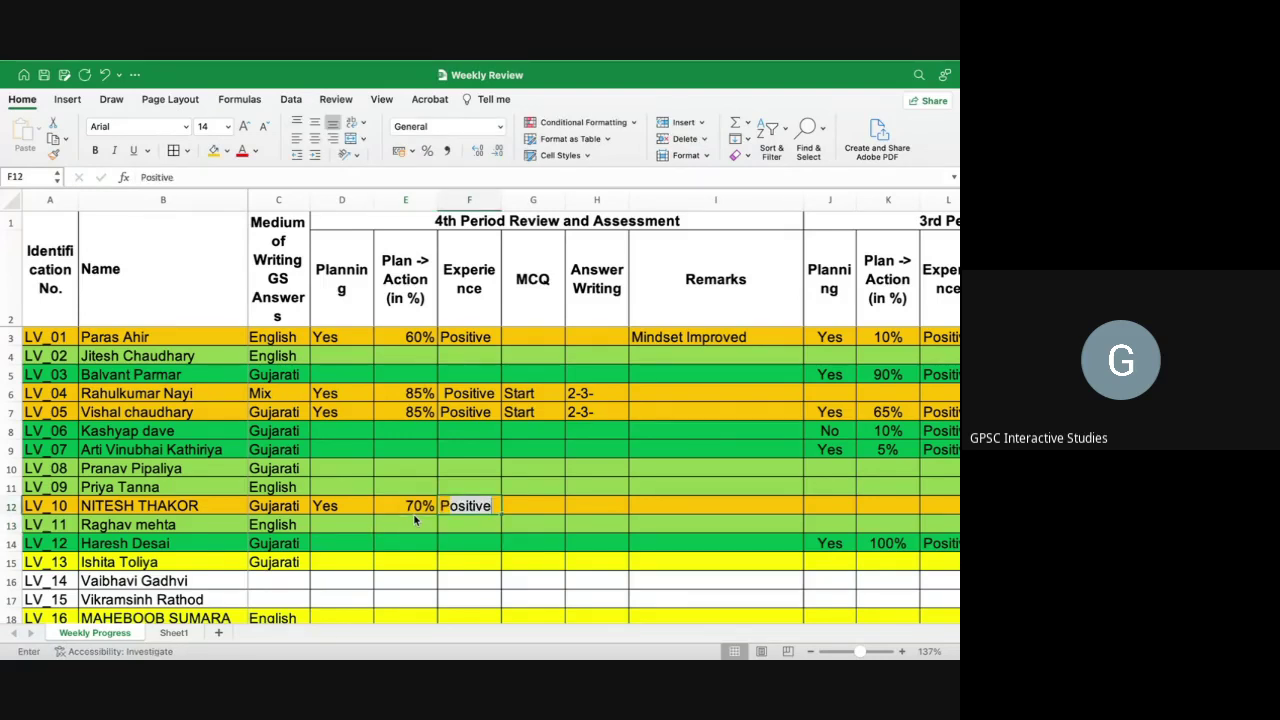
key(Return)
- Fill the whole of row 21 (LV_19) with the orange attendance colour
scroll(415, 519, down, 5)
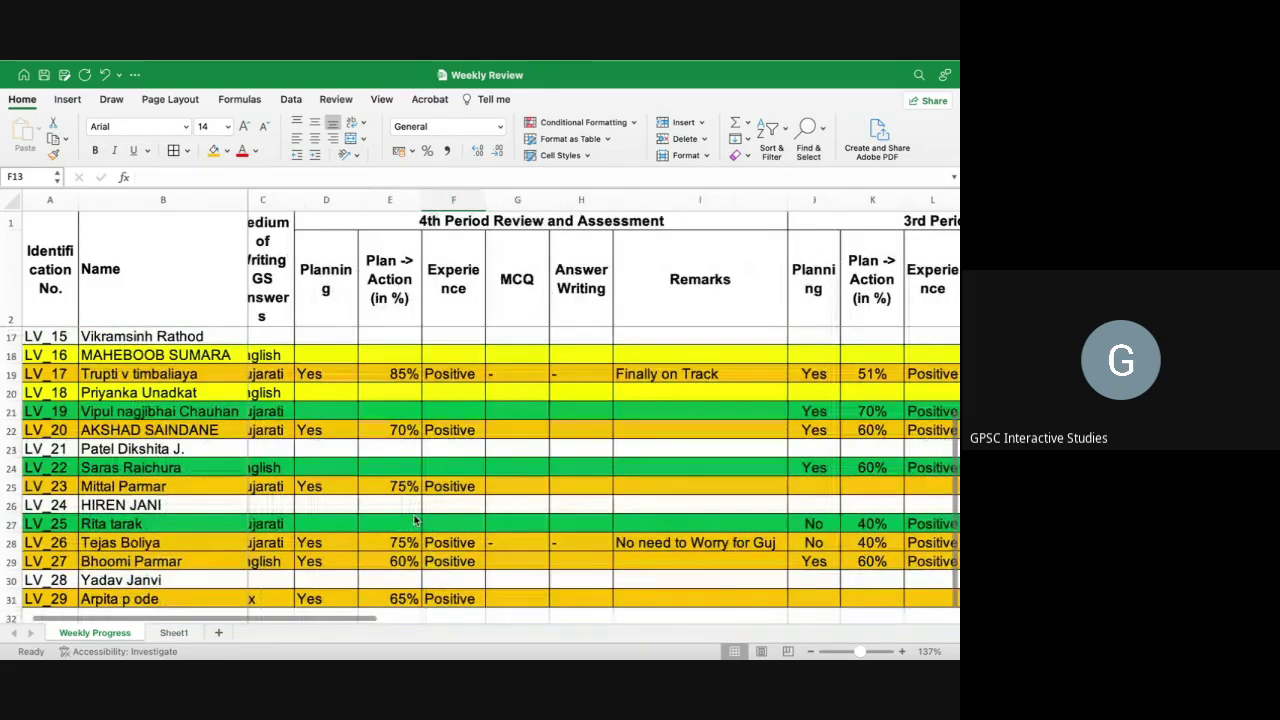
click(325, 430)
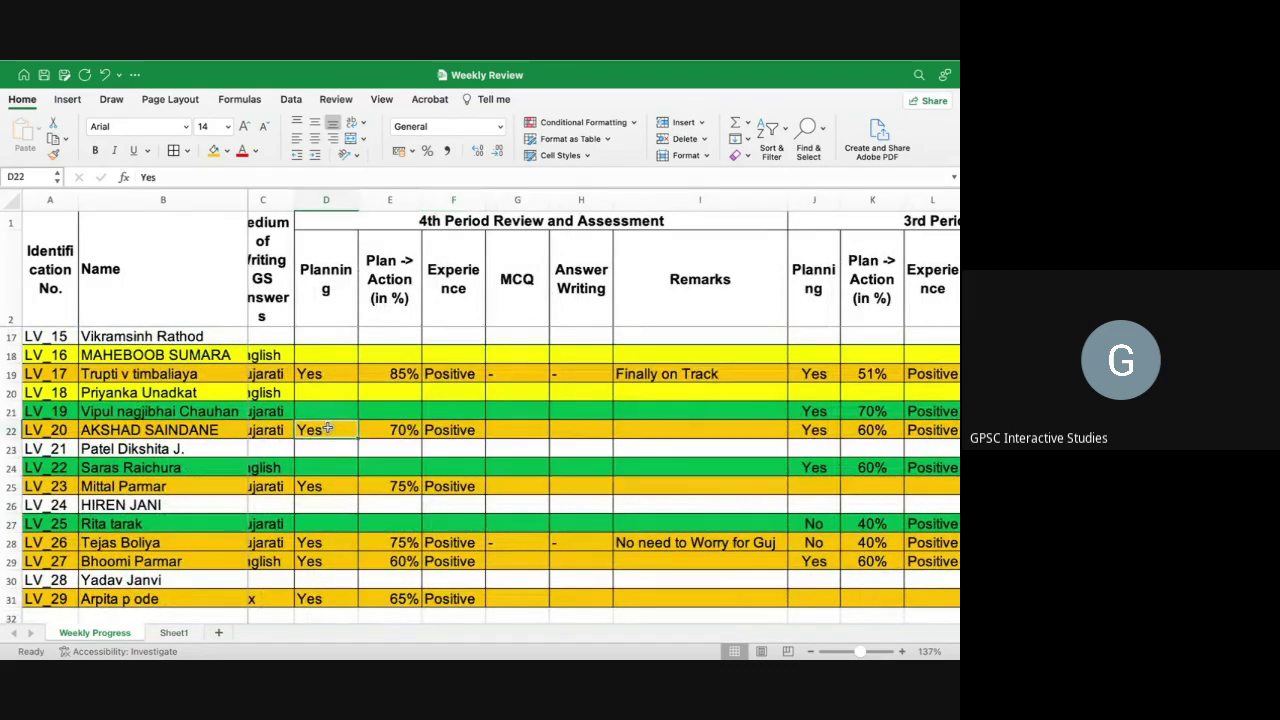
click(10, 411)
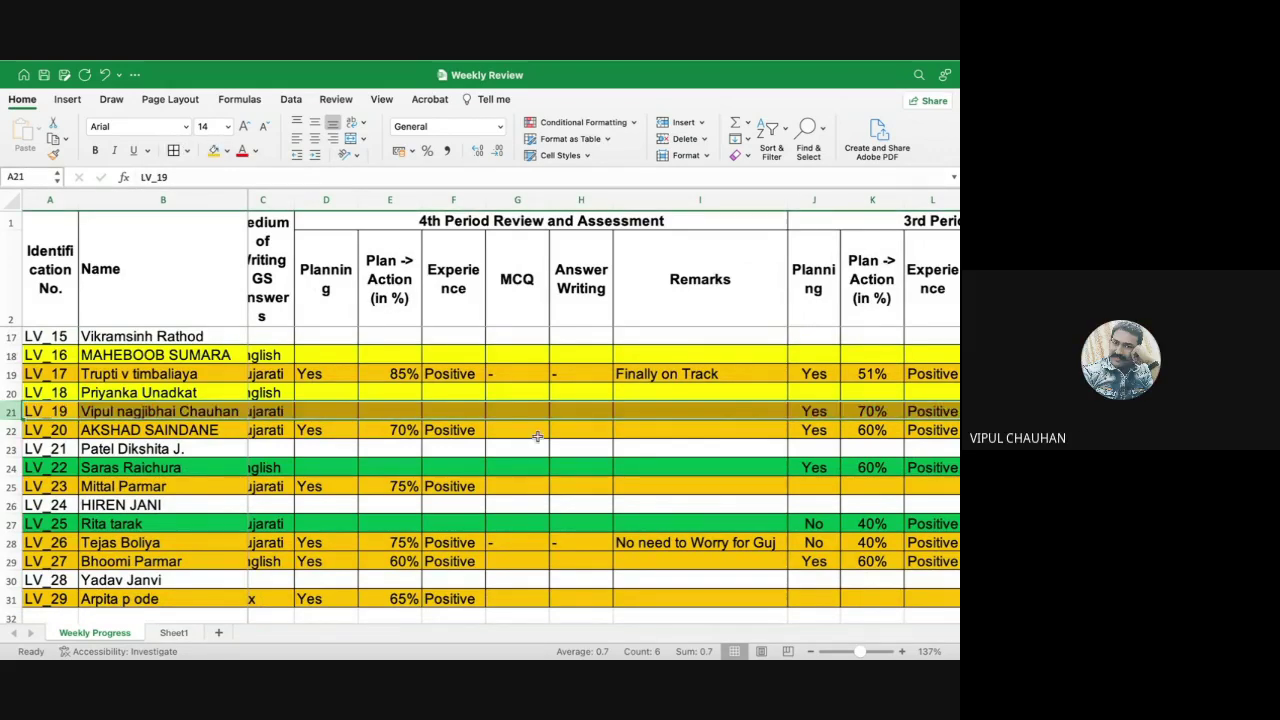
- Enter Yes under 4th Period Planning in row 21 (LV_19)
click(337, 410)
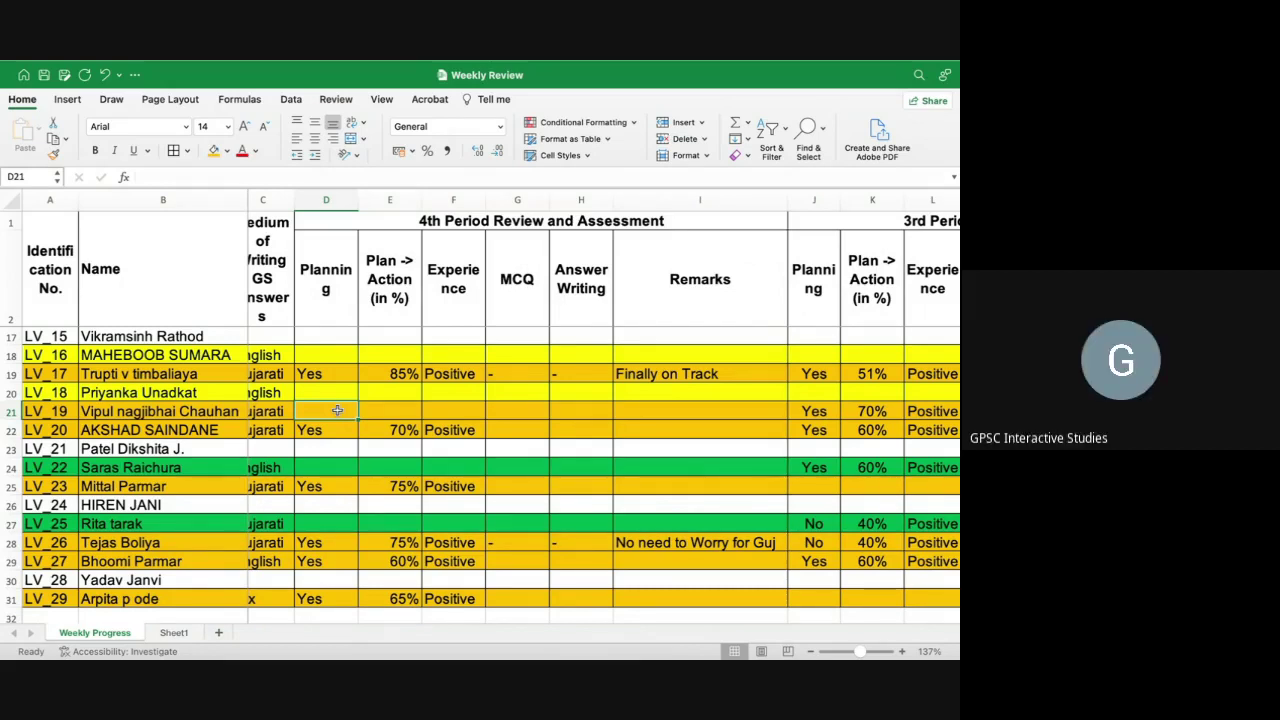
text(Yes)
key(Return)
- Enter 75% under 4th Period Plan -> Action and Positive under Experience in row 21 (LV_19)
key(Down)
key(Right)
key(Up)
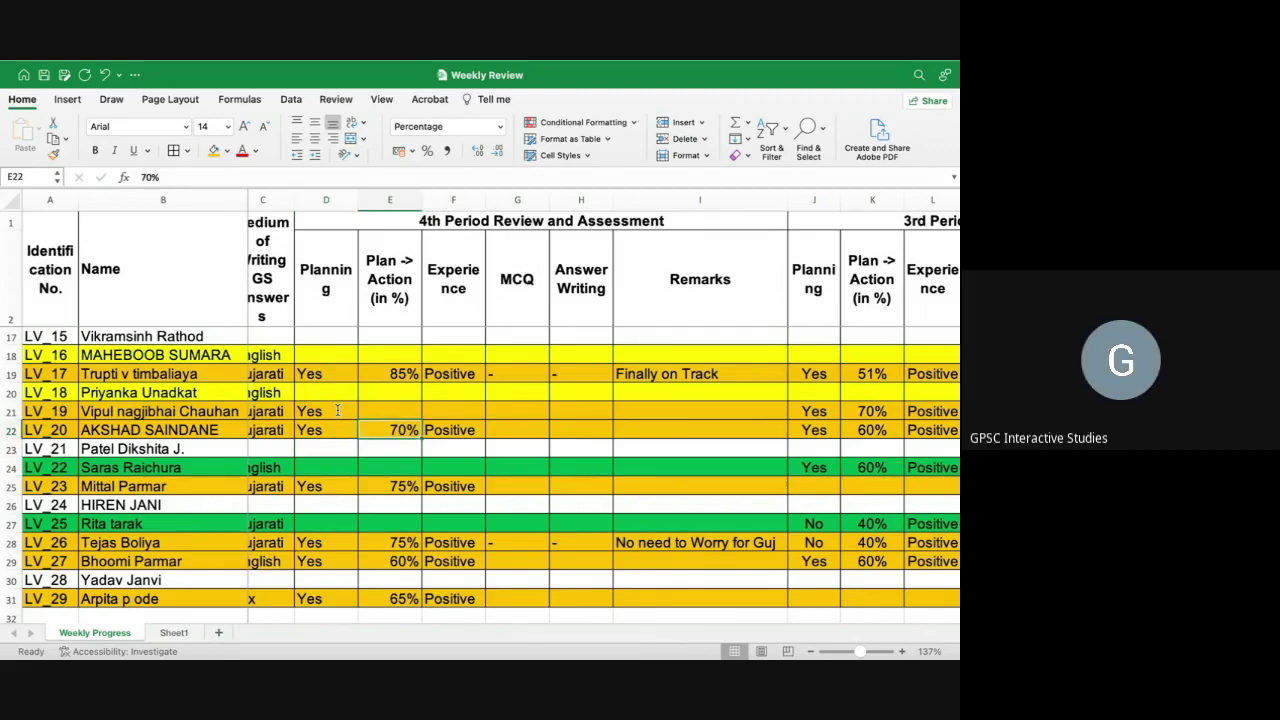
key(Up)
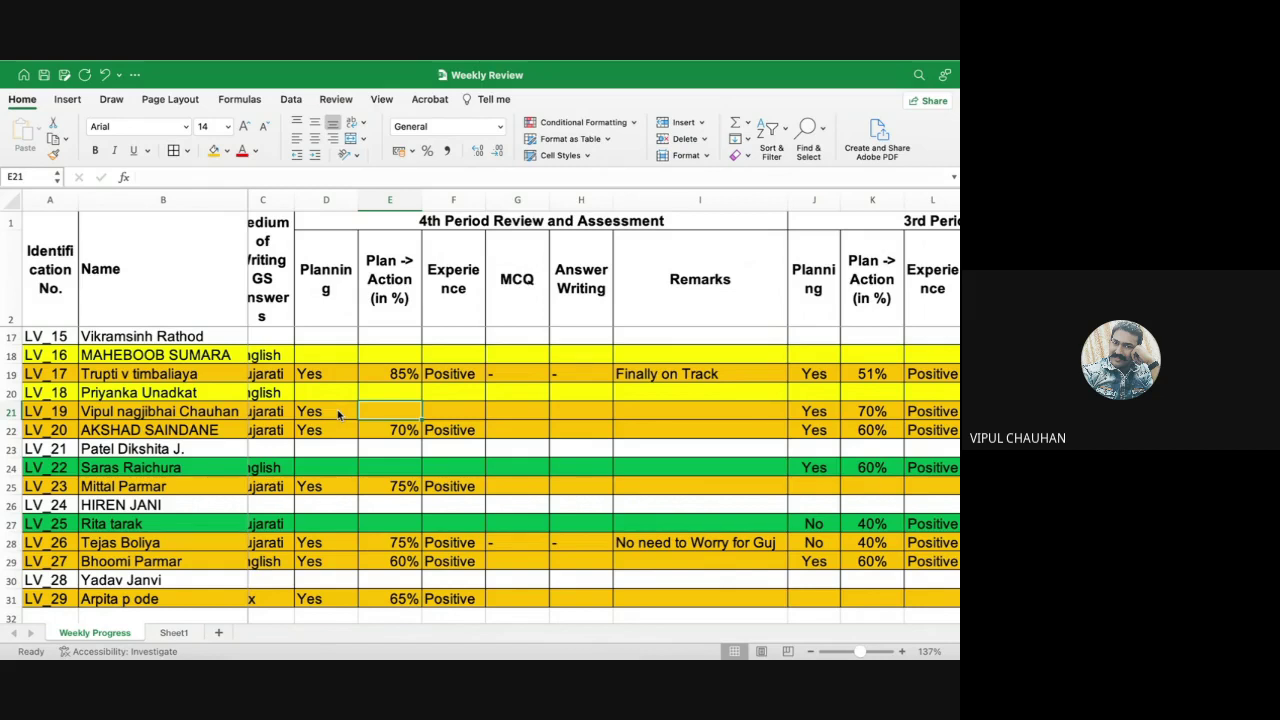
text(75)
key(Tab)
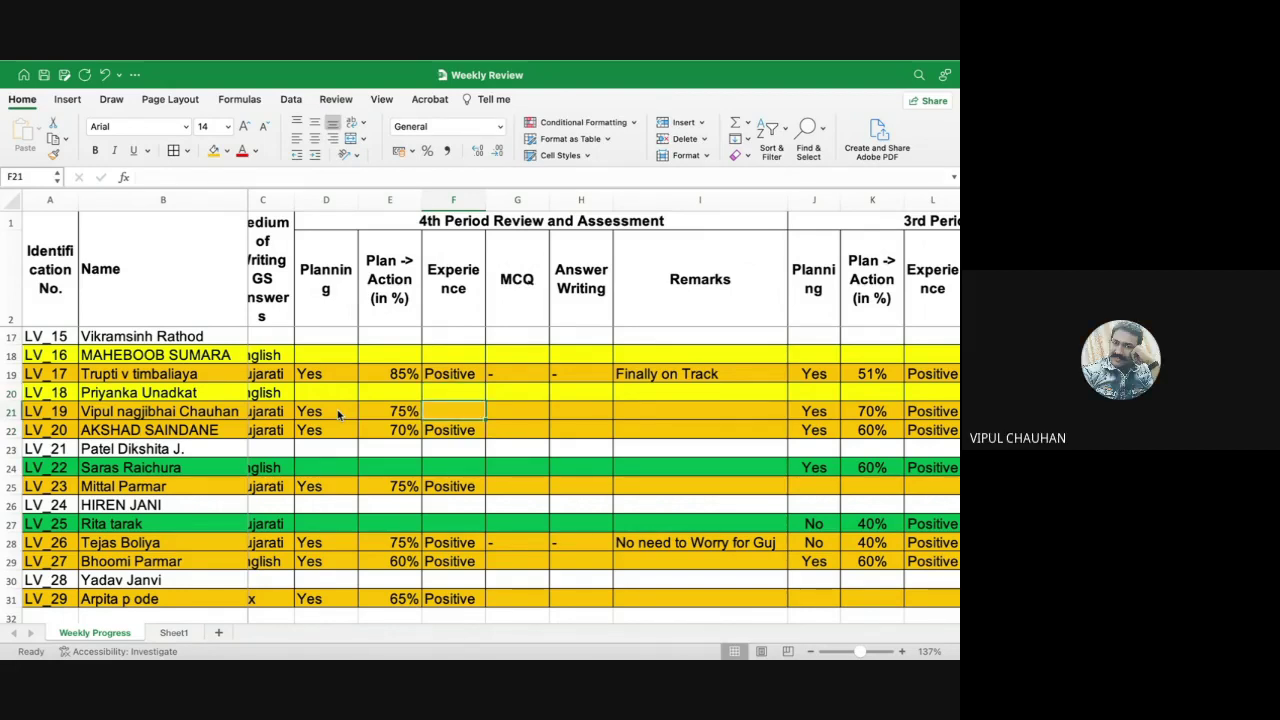
text(Positive)
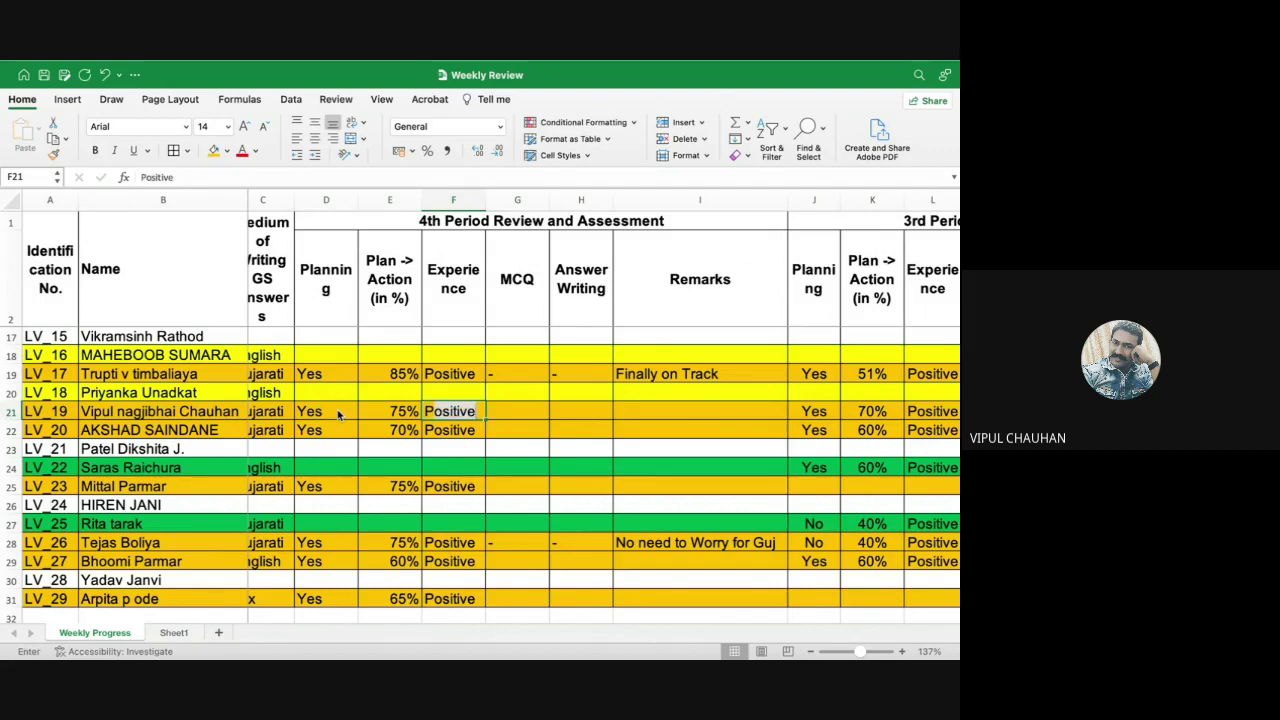
key(Return)
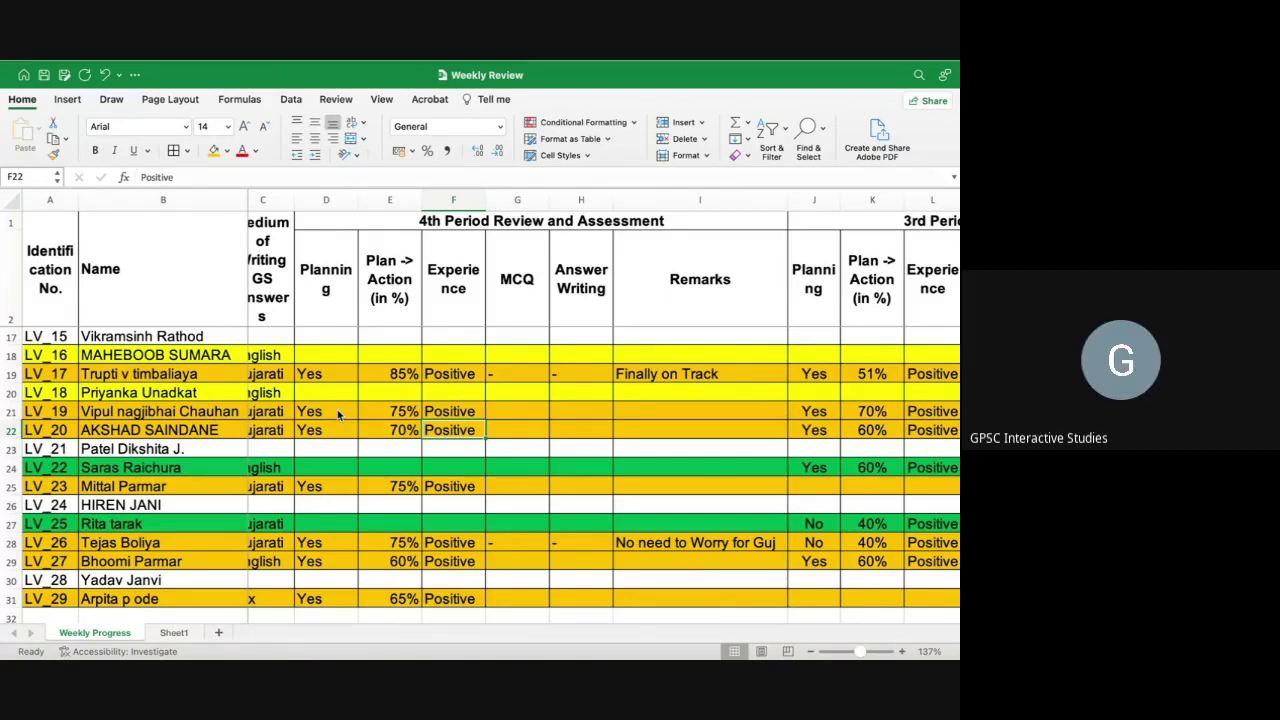
- Switch to Microsoft Edge and open the YouTube home page in a new tab
key(ctrl+Up)
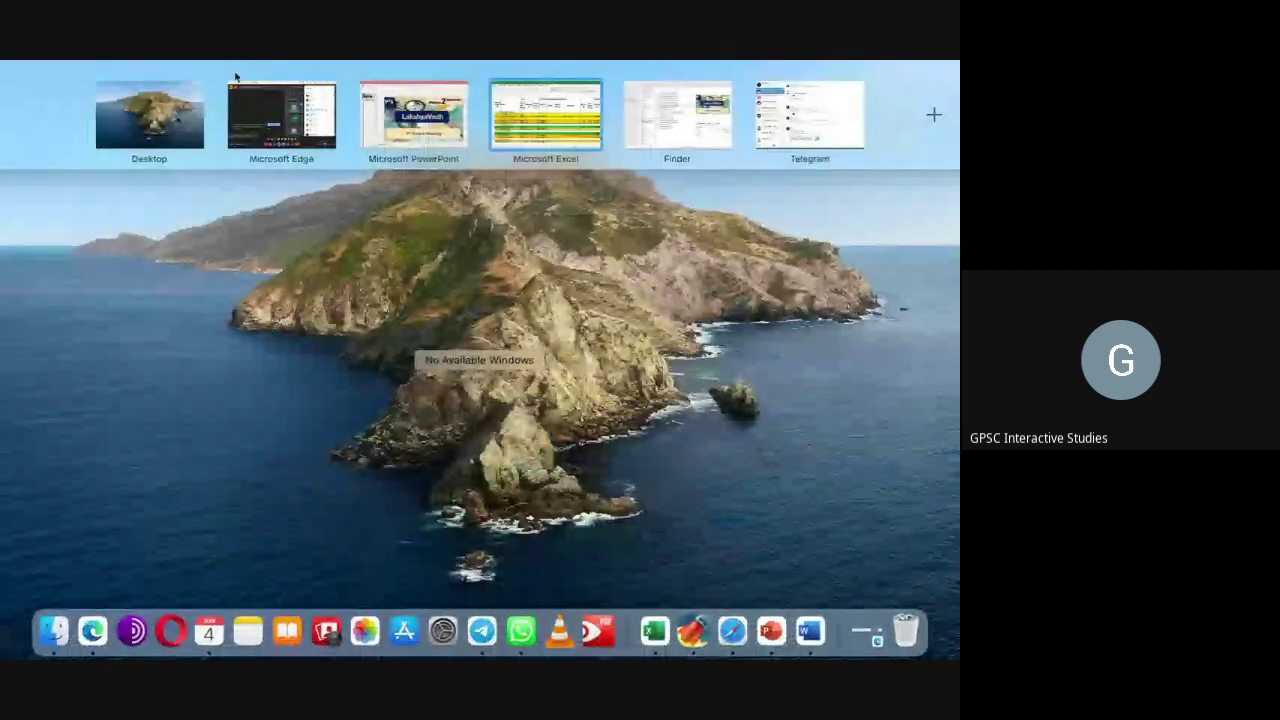
click(298, 90)
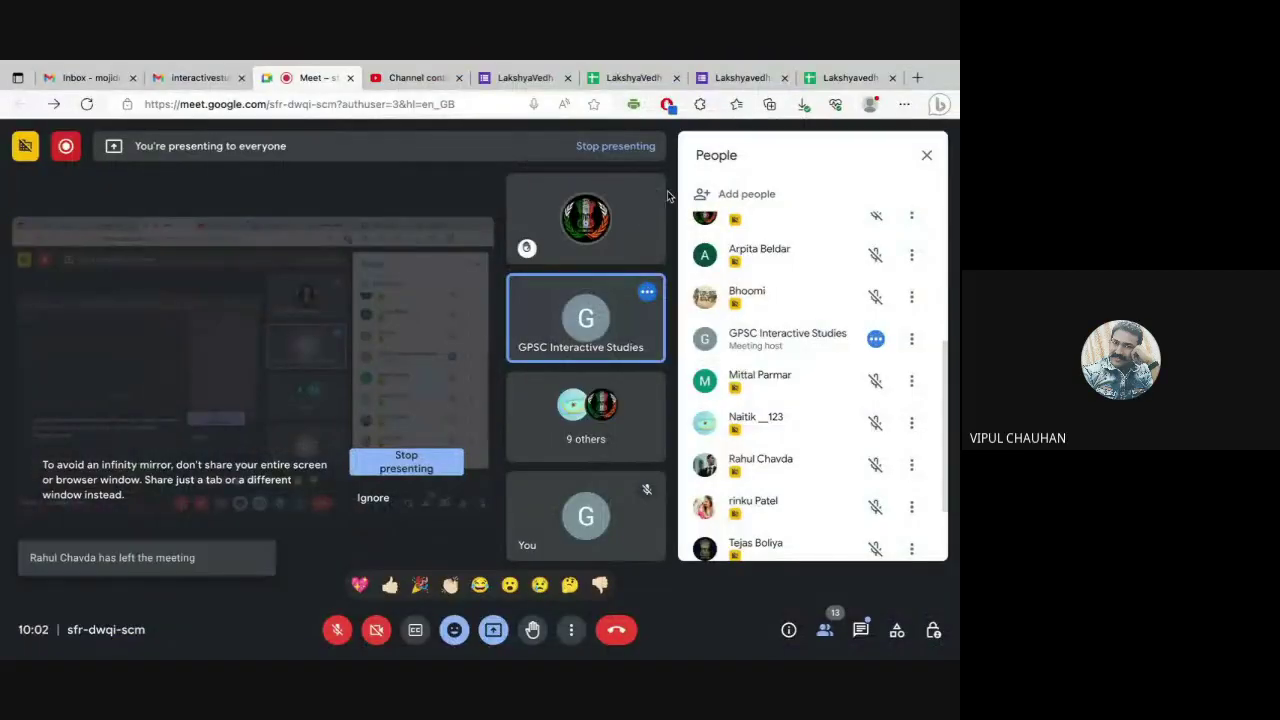
key(super+t)
text(y)
key(Return)
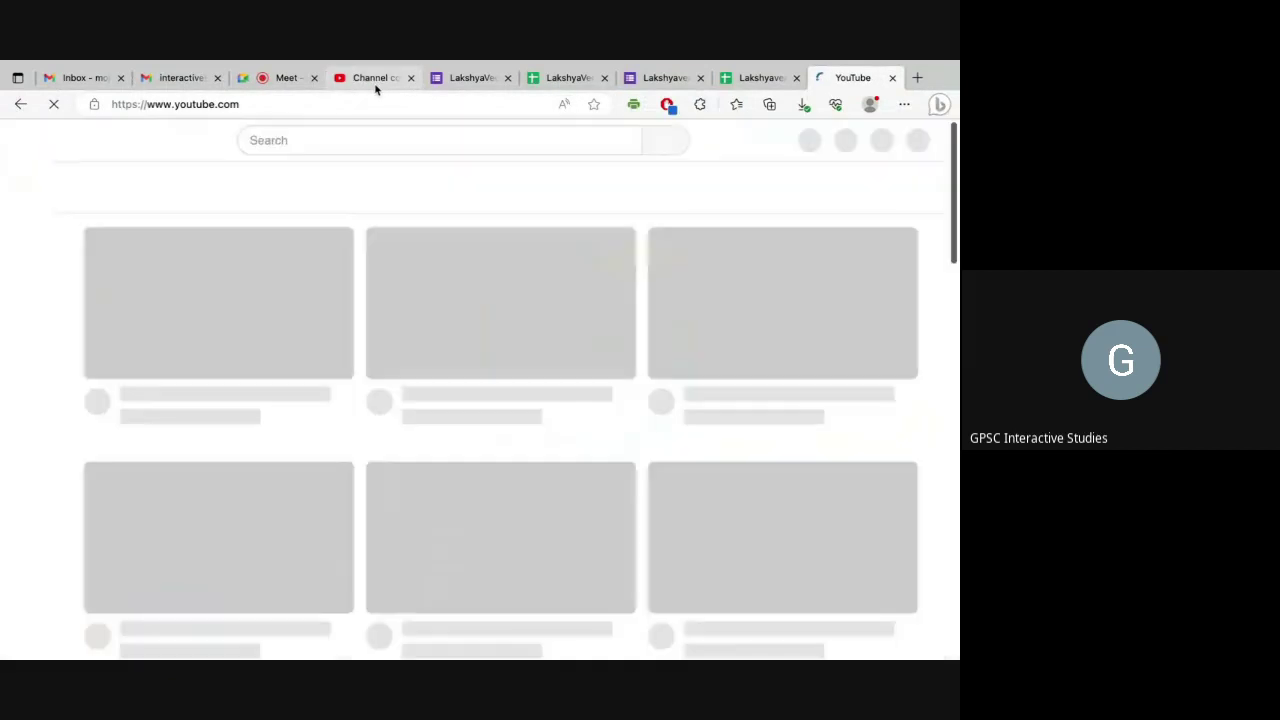
click(383, 79)
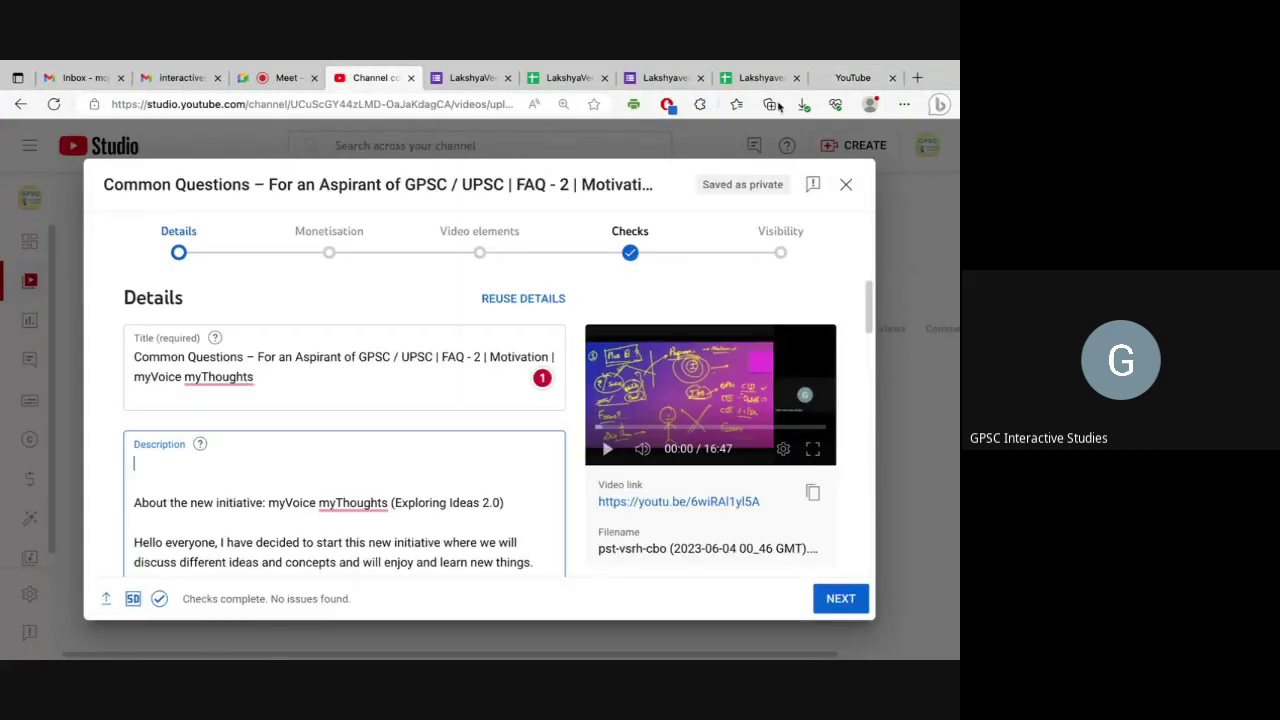
click(853, 77)
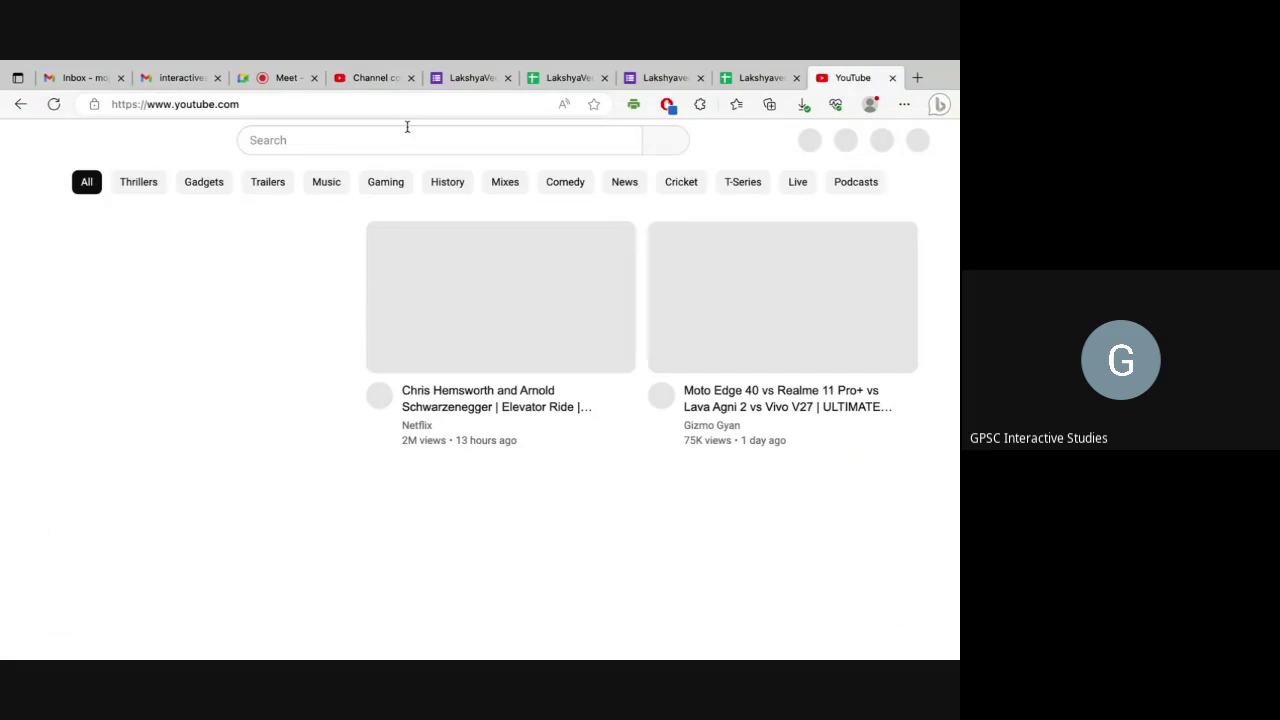
- Search YouTube for "gpsc interactive stories english" using the suggested query
click(408, 143)
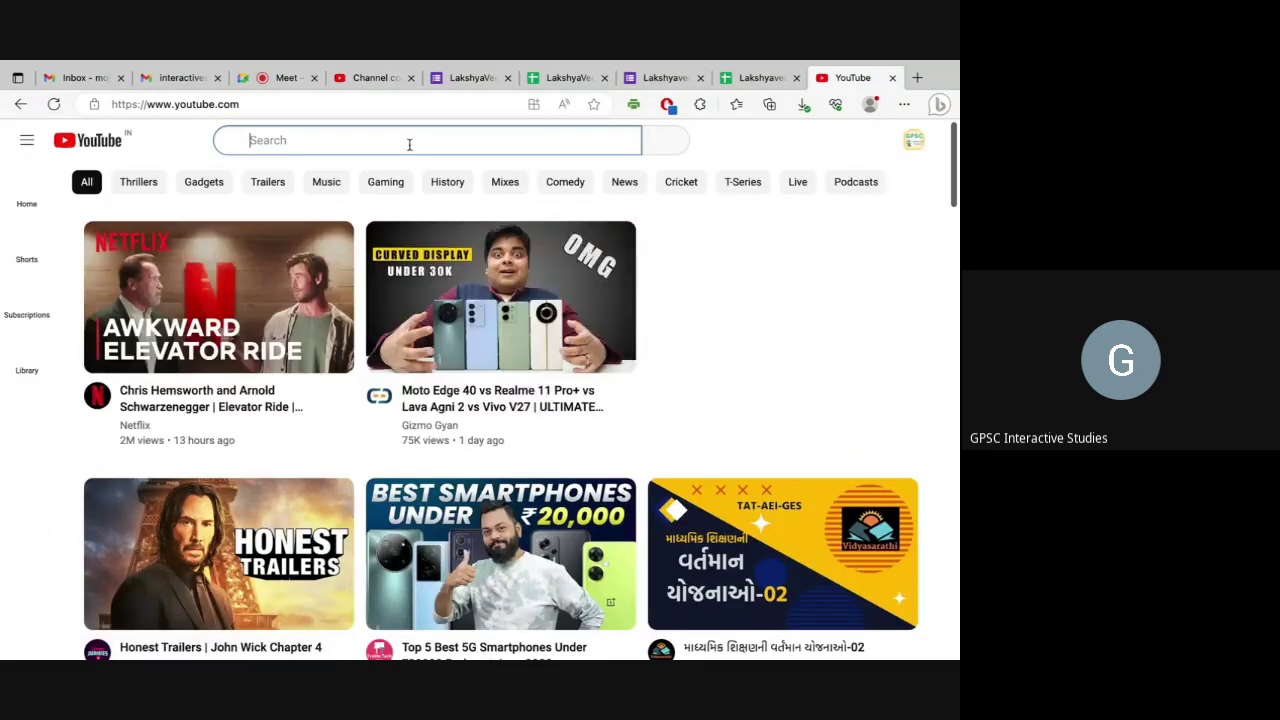
text(GPSC In)
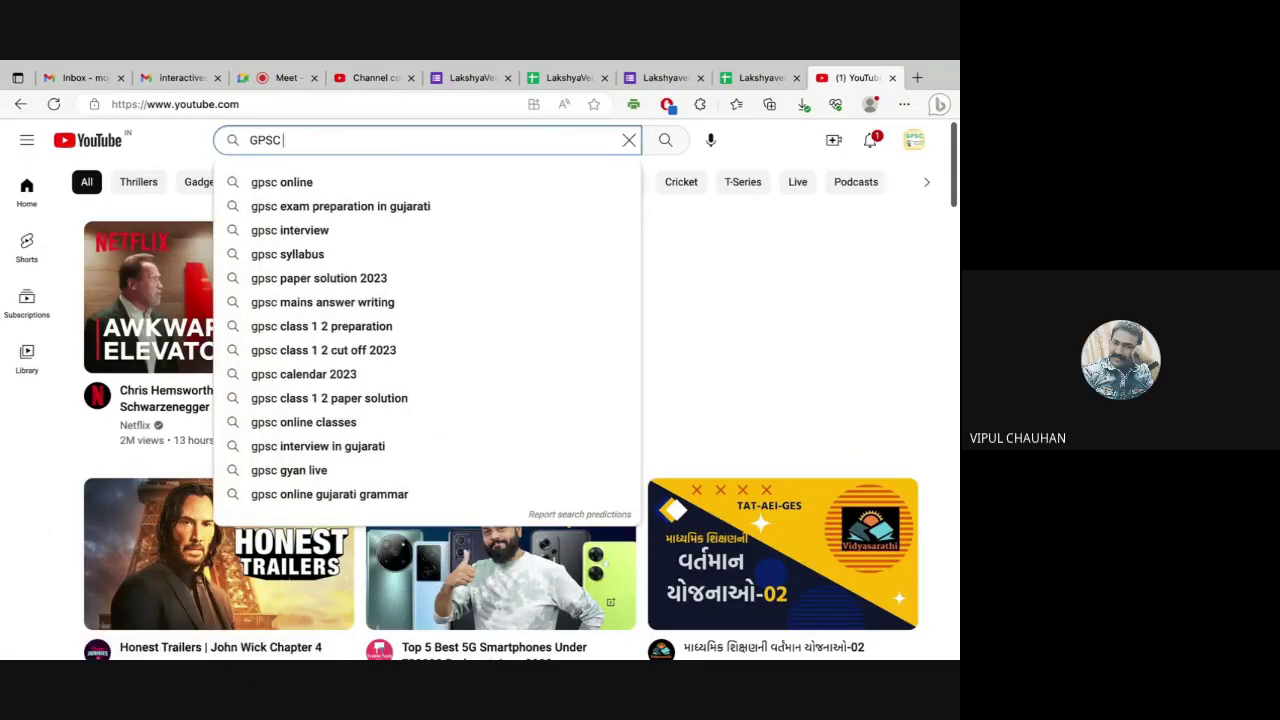
text(ter)
key(Down)
key(Down)
key(Down)
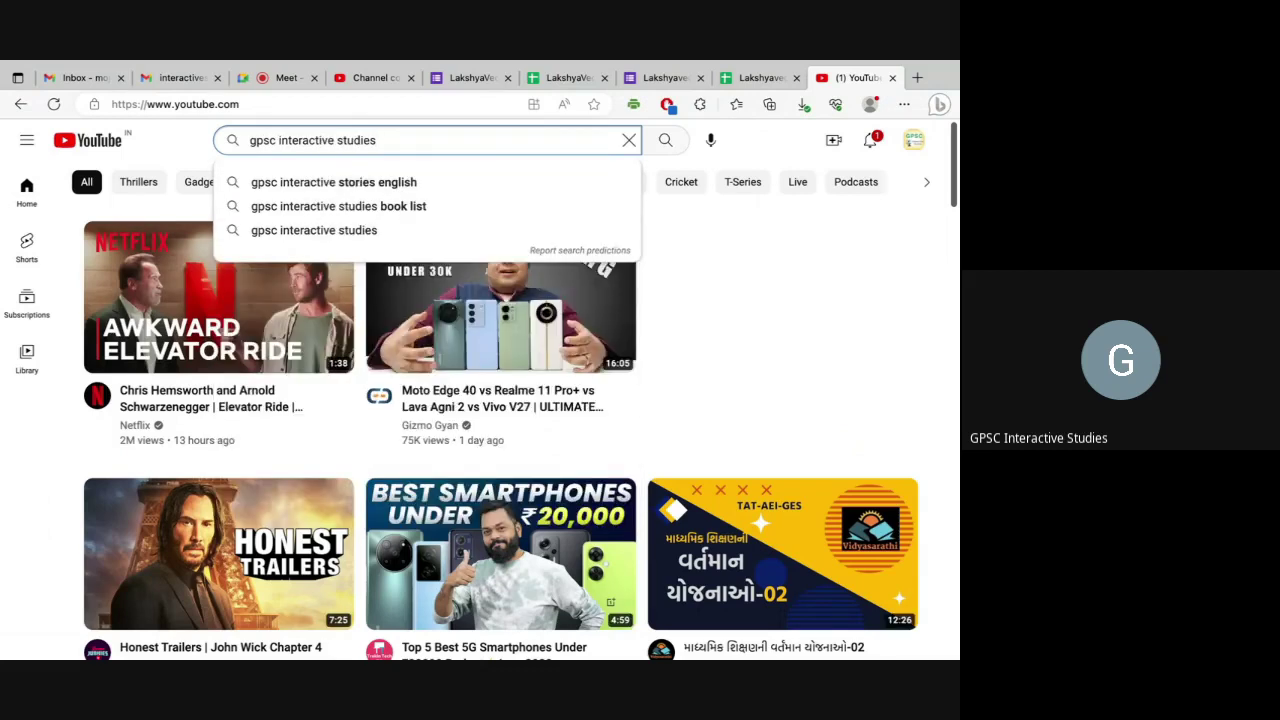
key(Down)
key(Return)
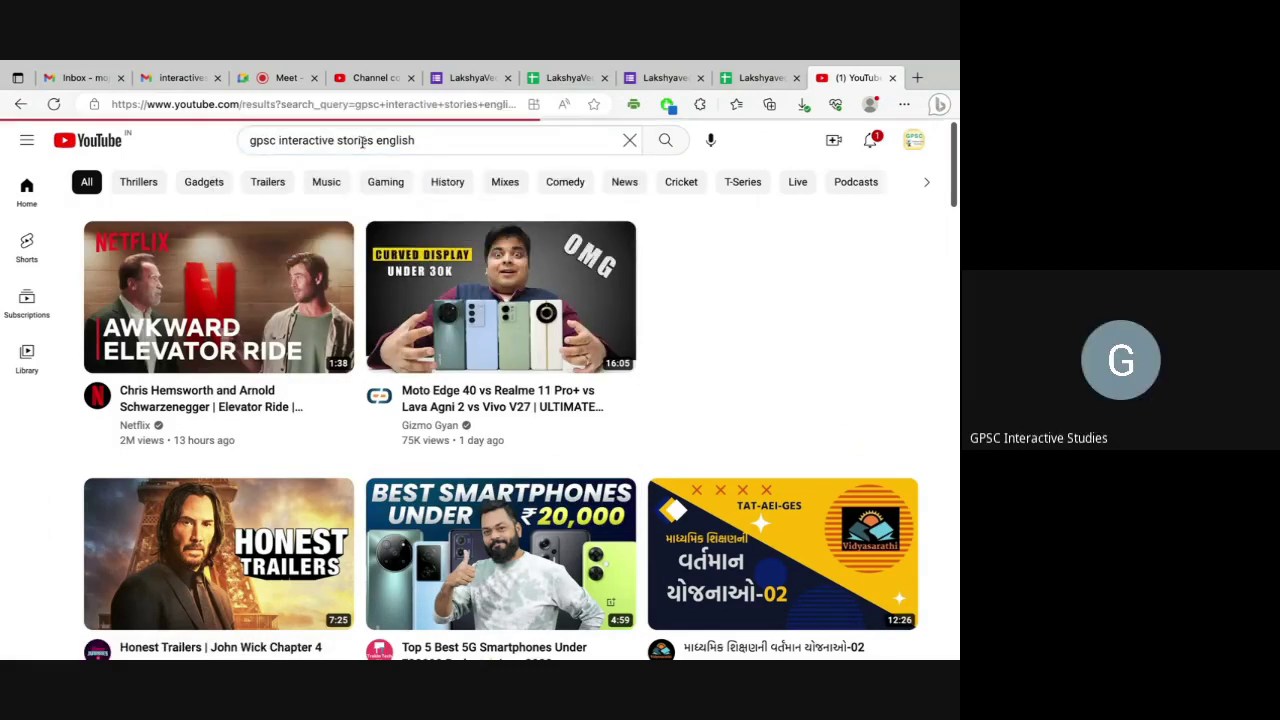
- Open the GPSC Interactive Studies channel page from the search results and close the extra YouTube Studio tab
click(362, 140)
double_click(354, 140)
click(372, 262)
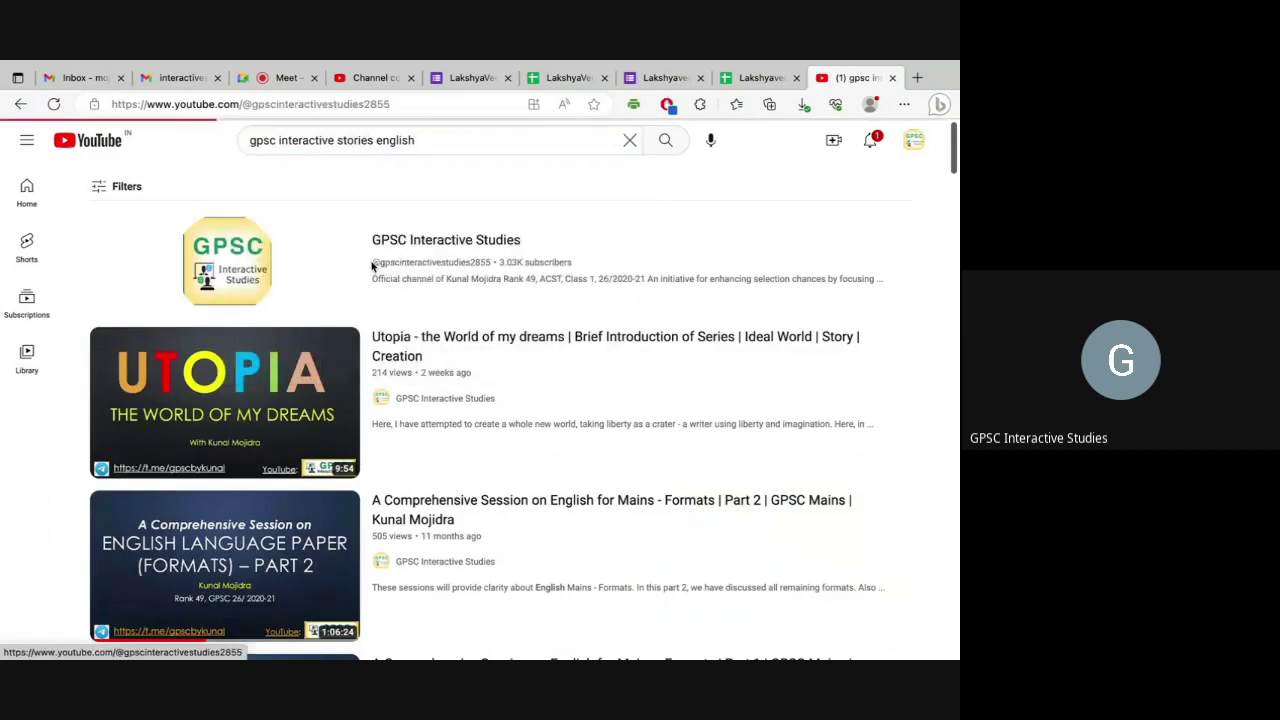
click(454, 240)
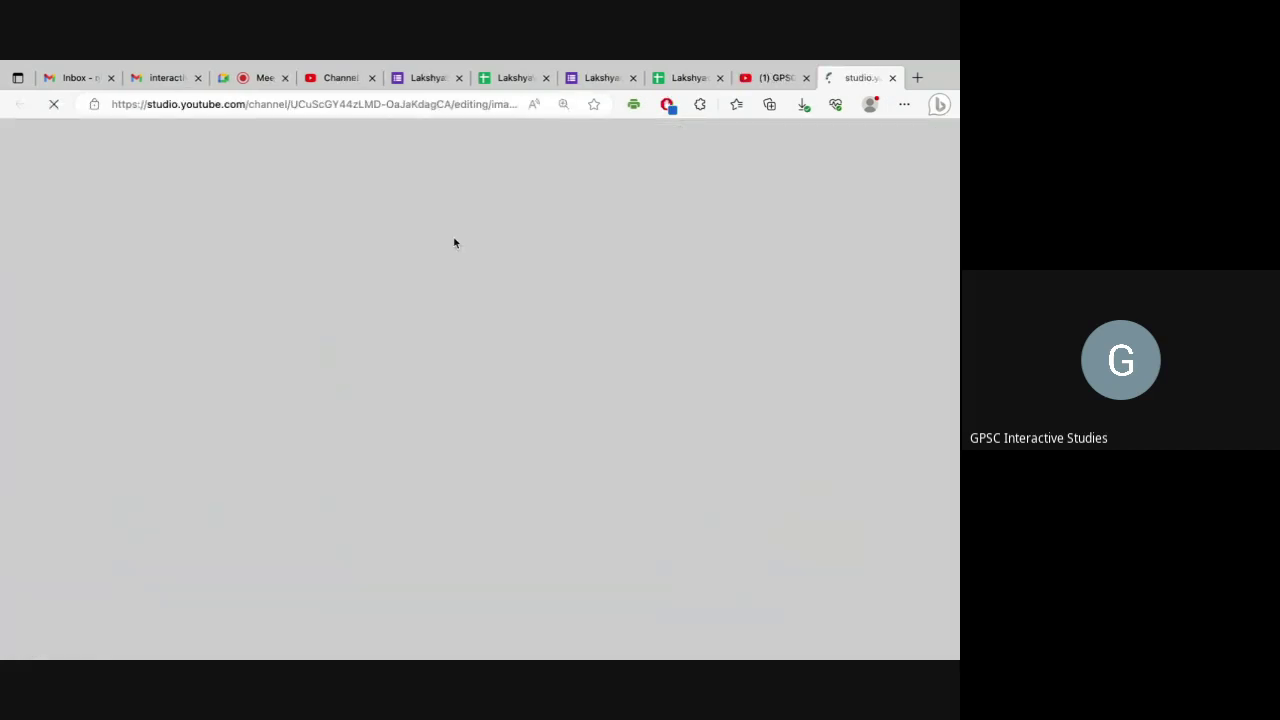
key(ctrl+w)
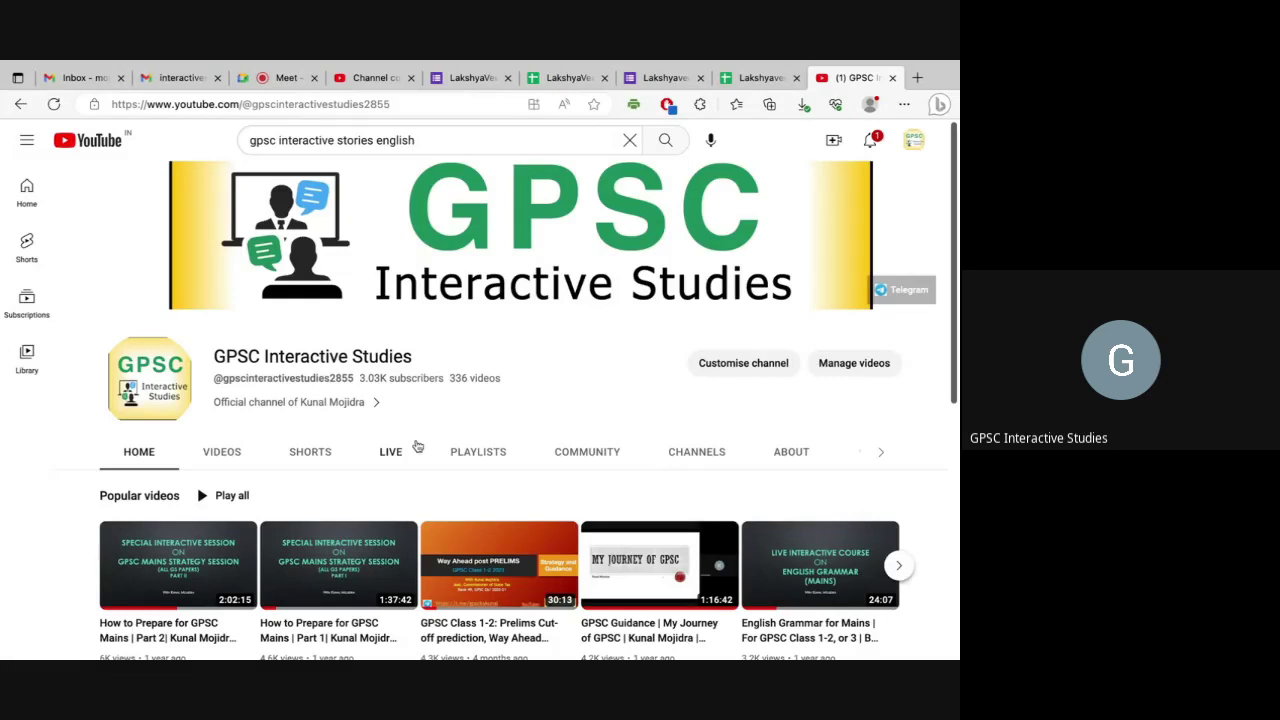
- Find the Interactive Course on English Grammar among the channel's playlists and open it
click(479, 452)
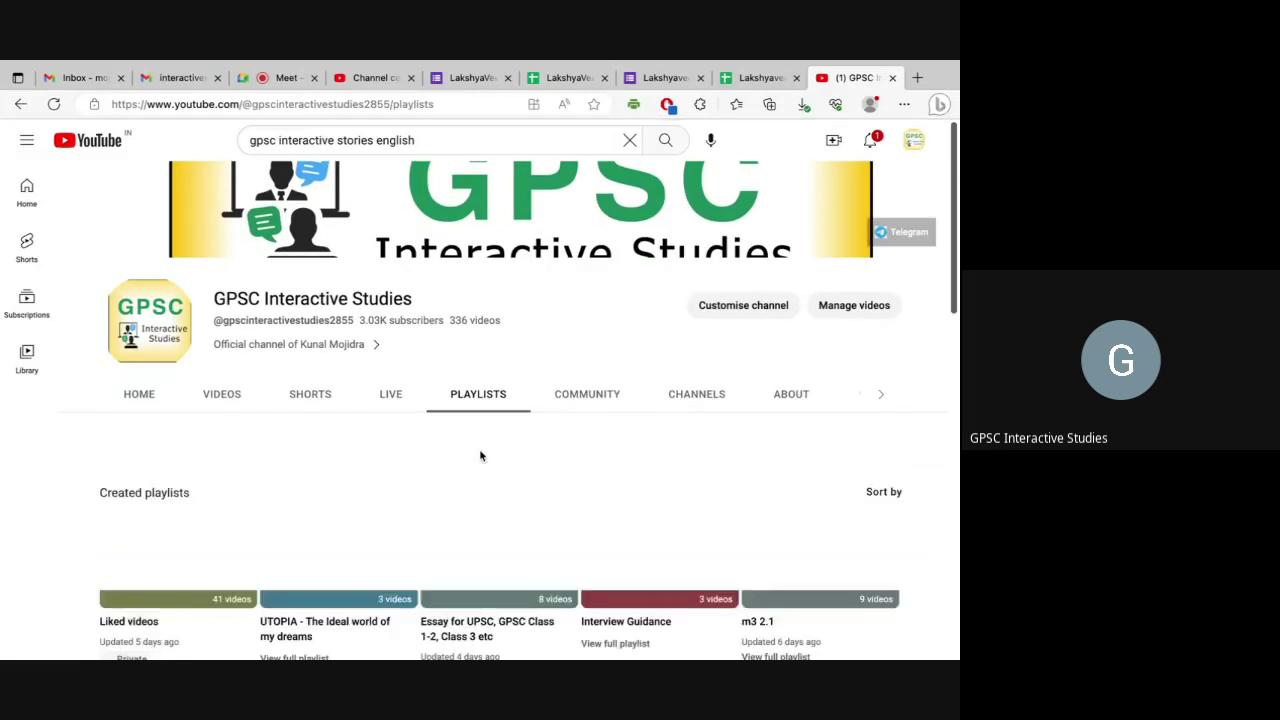
scroll(646, 547, down, 5)
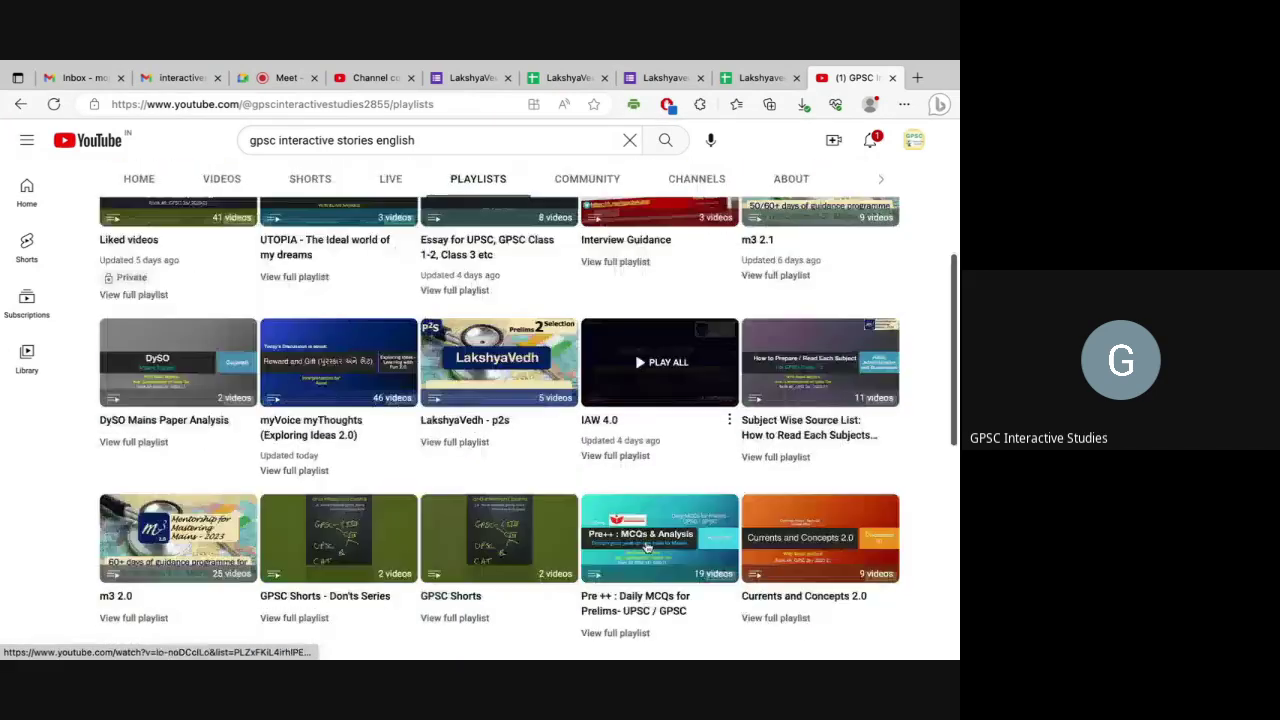
scroll(646, 547, down, 5)
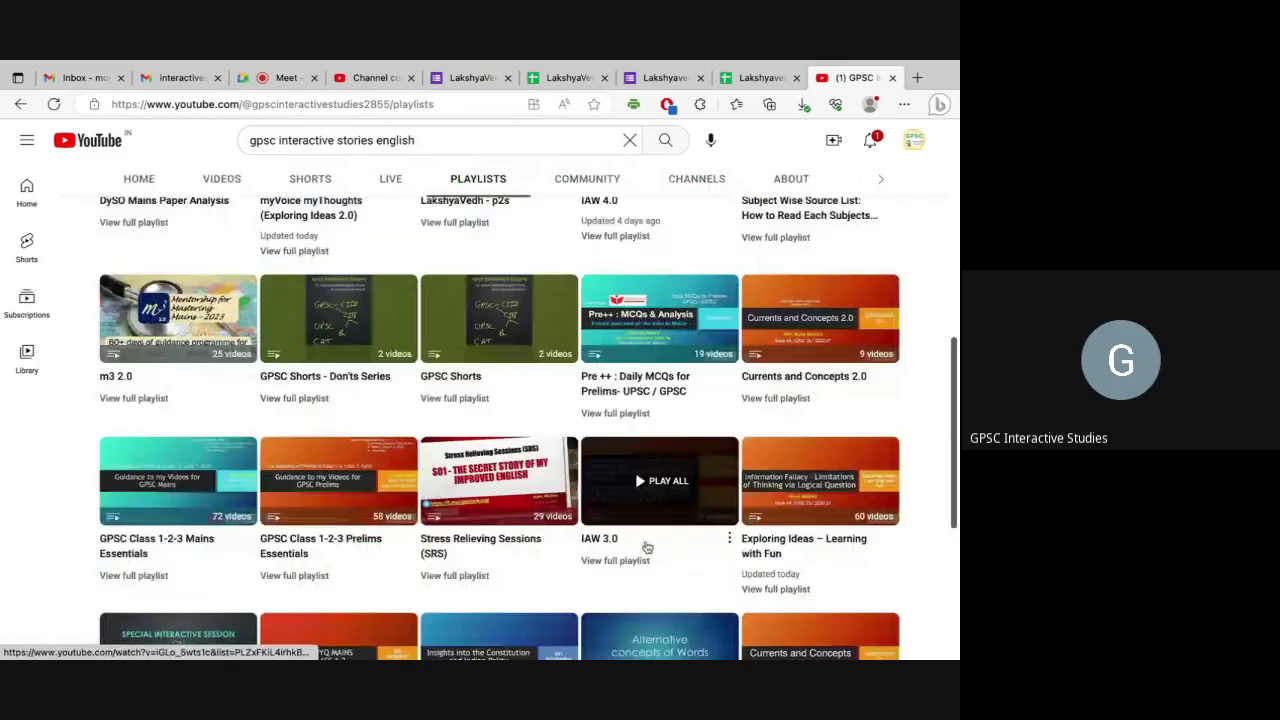
scroll(646, 547, down, 1)
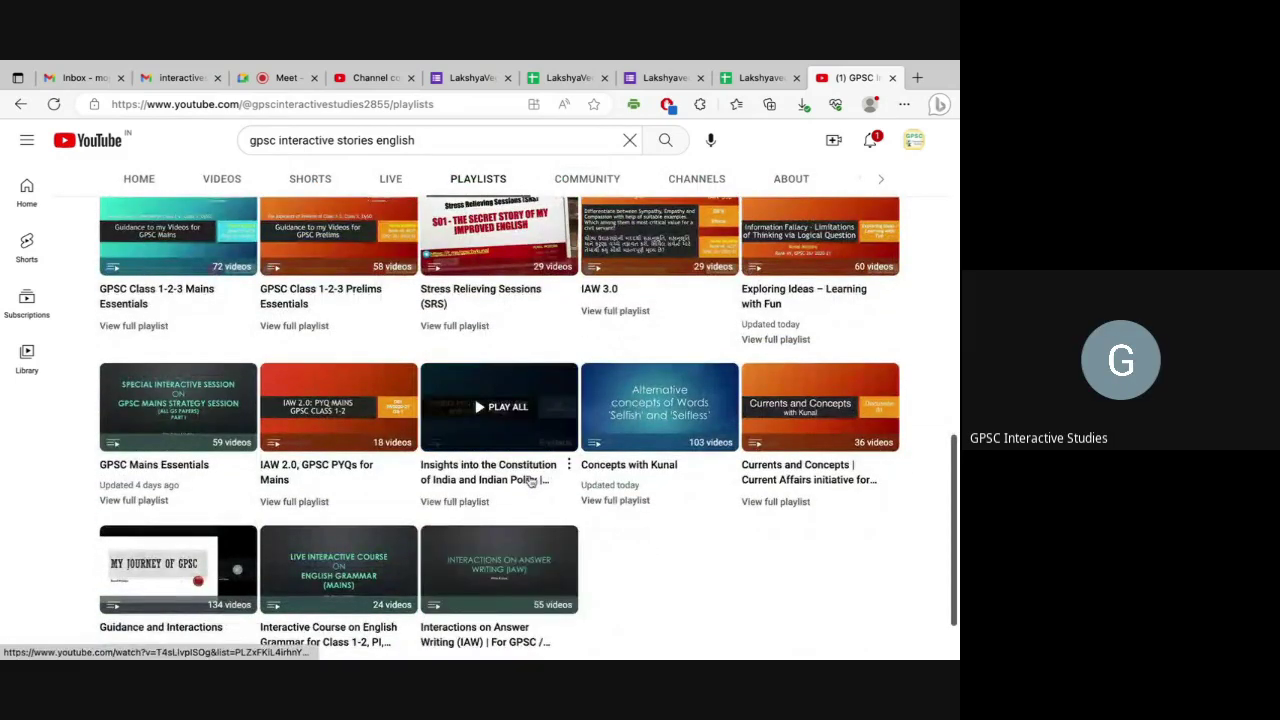
scroll(531, 481, down, 2)
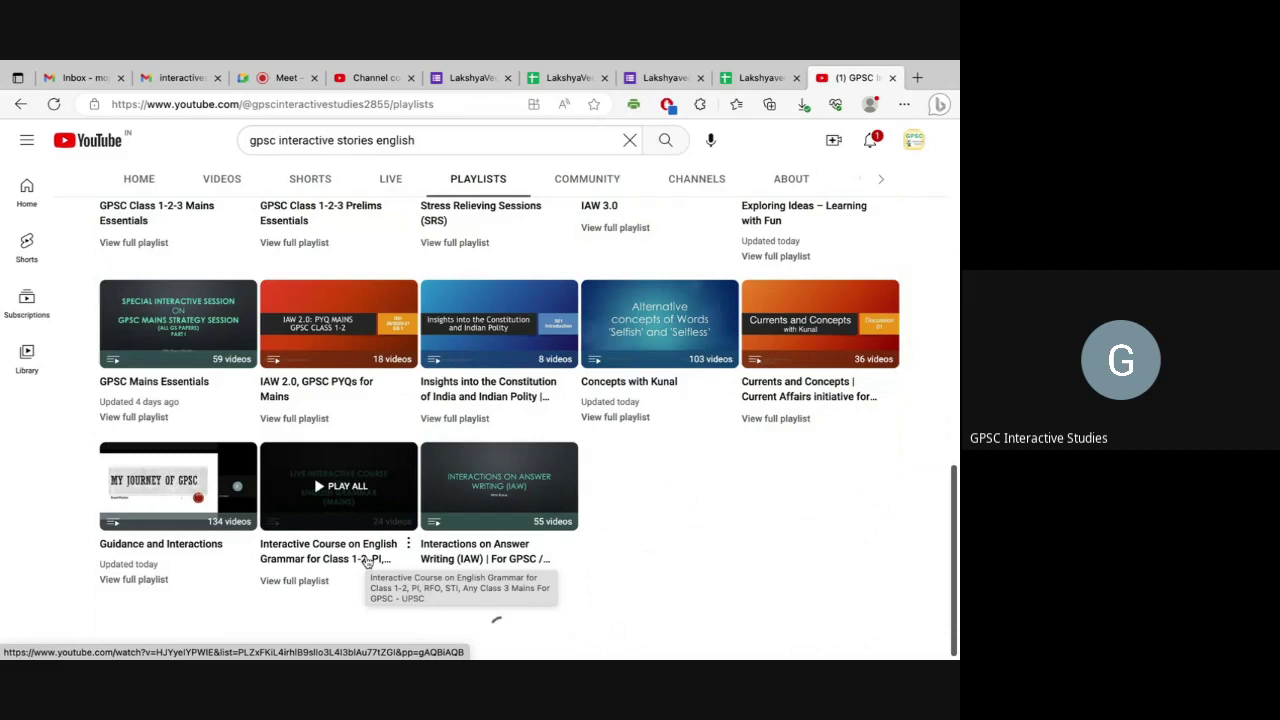
click(367, 562)
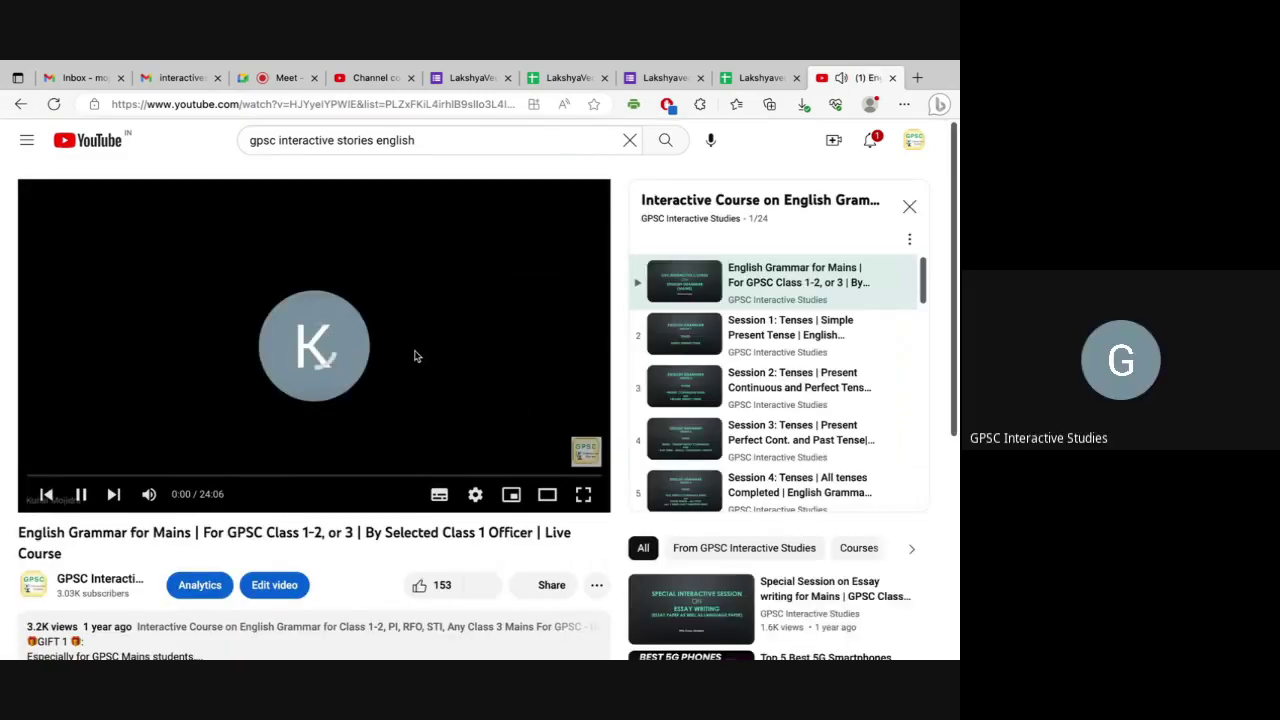
- Look through the session list of the English Grammar playlist, from the tenses sessions to the transformation sessions
scroll(779, 410, down, 2)
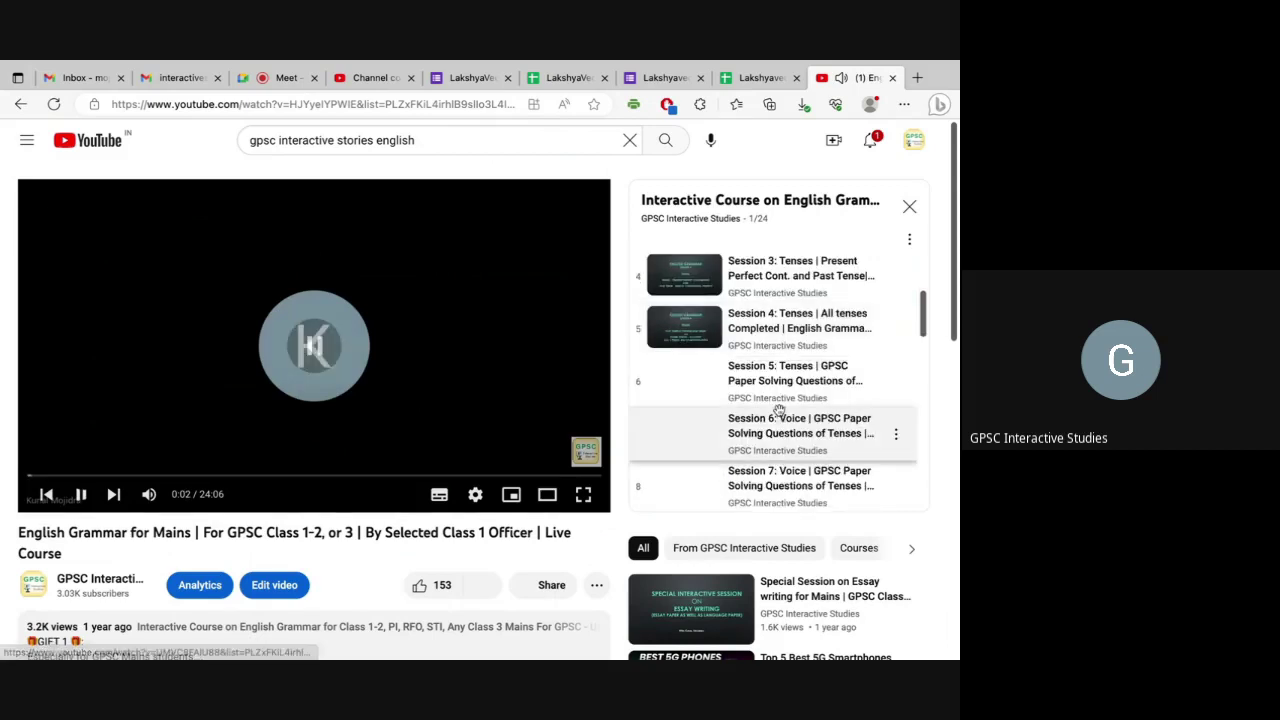
scroll(779, 410, down, 5)
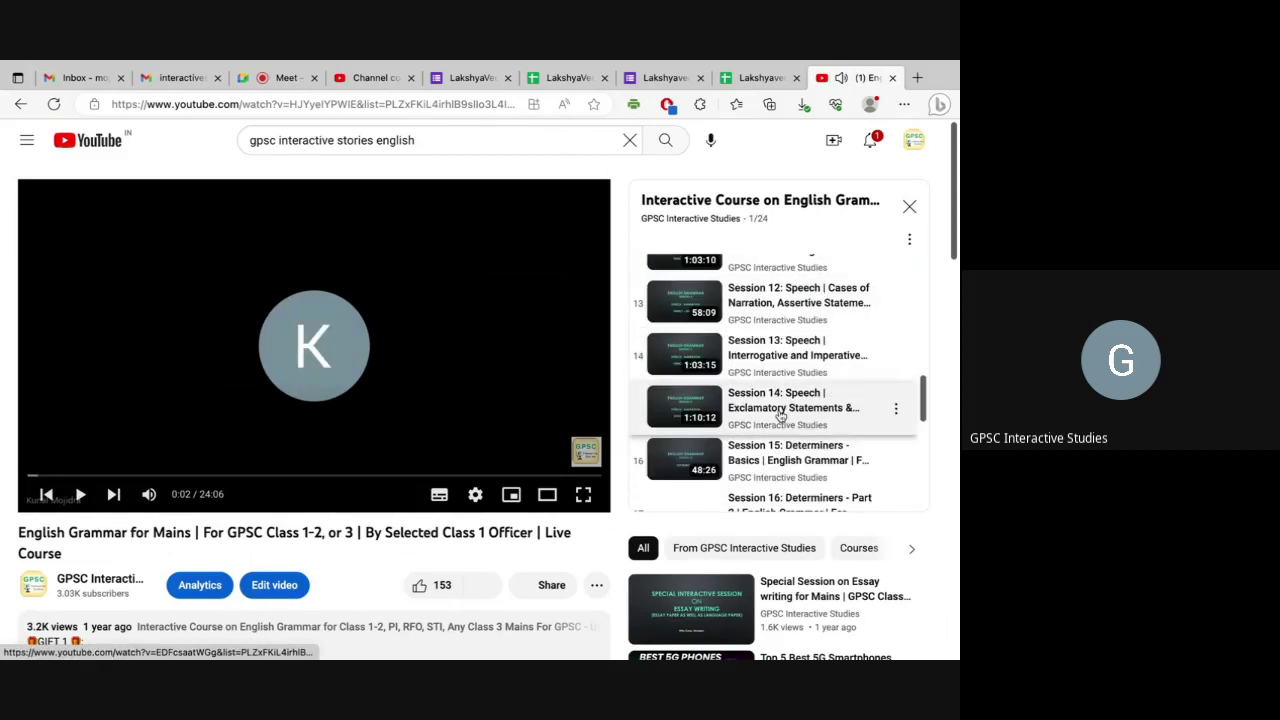
scroll(780, 415, down, 1)
scroll(780, 415, down, 3)
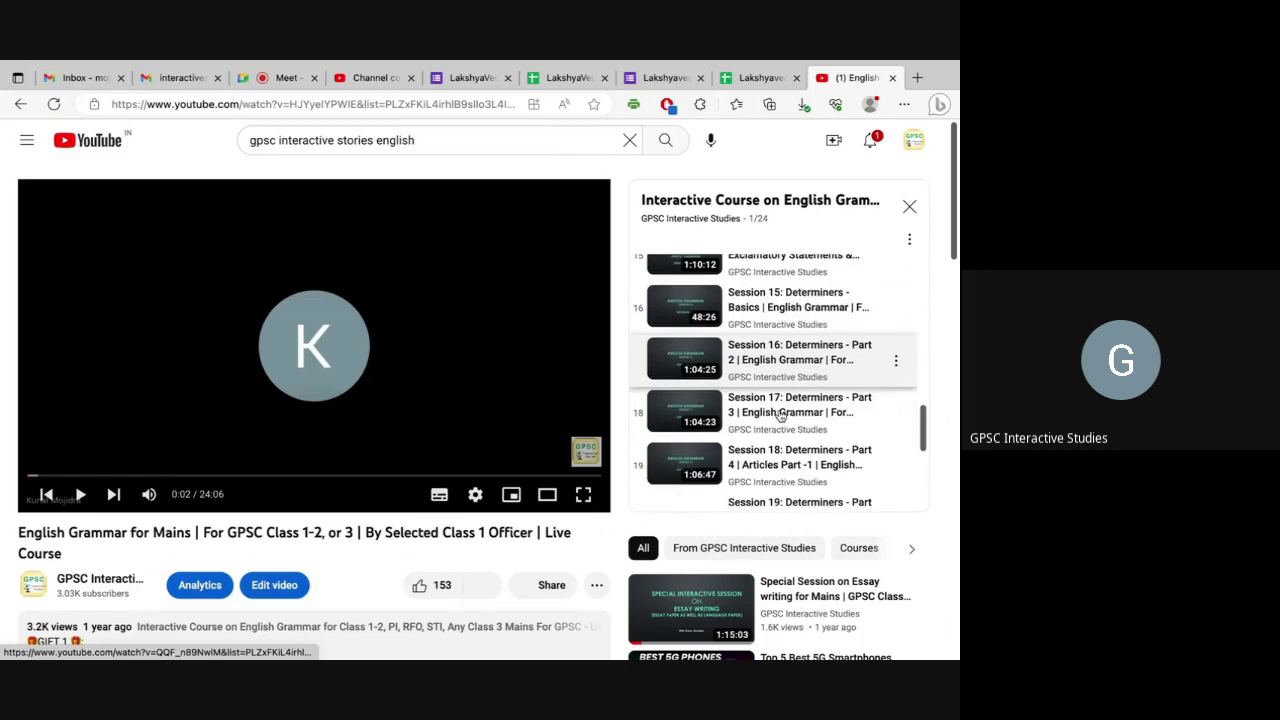
scroll(780, 415, down, 1)
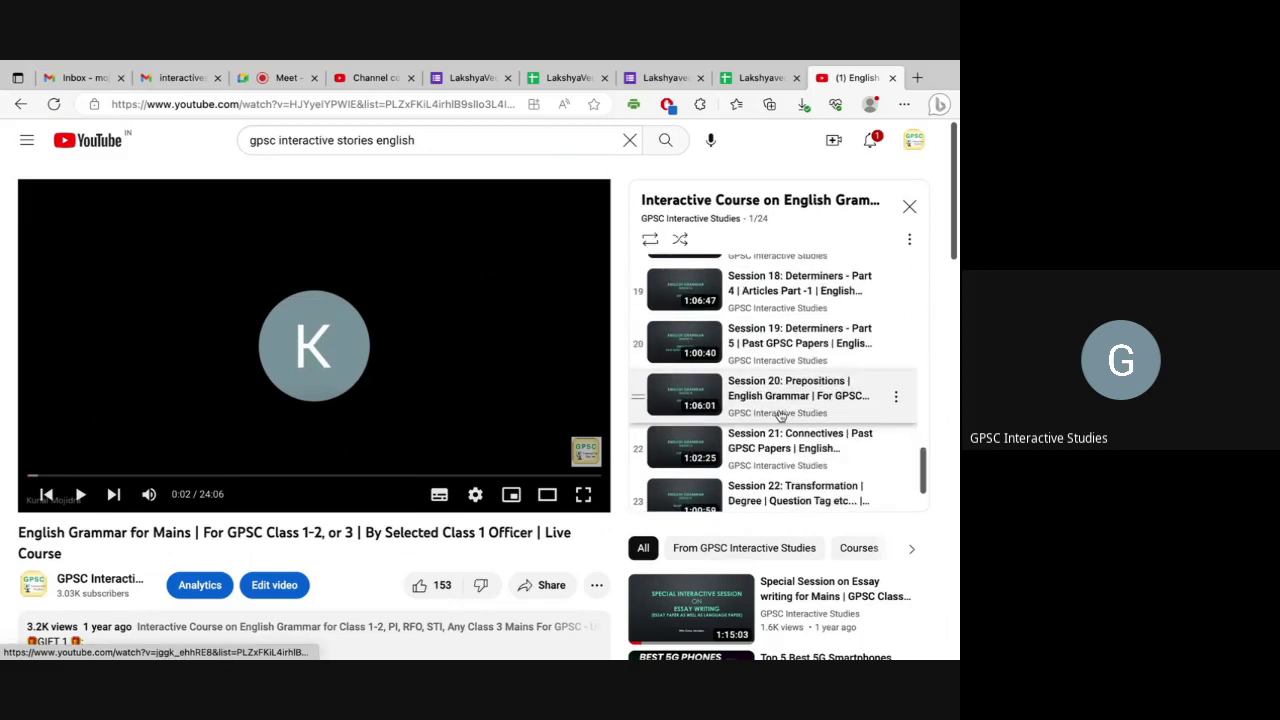
scroll(781, 416, down, 1)
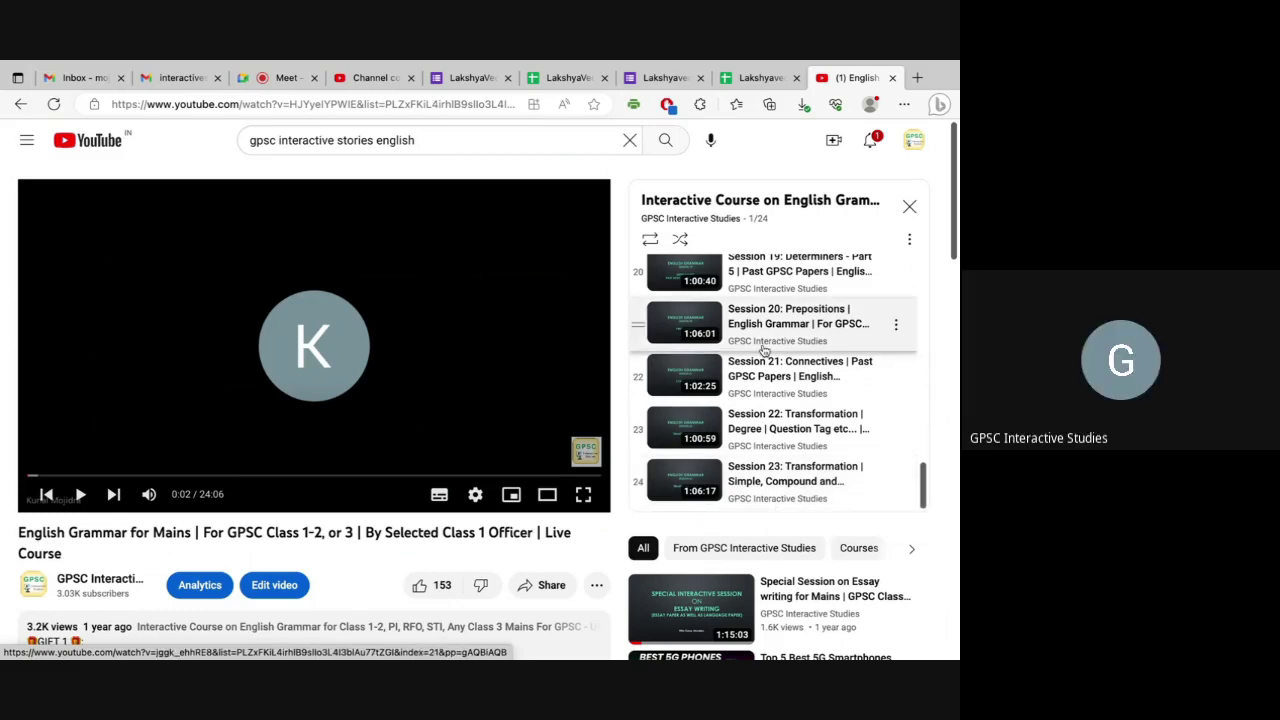
scroll(764, 350, up, 5)
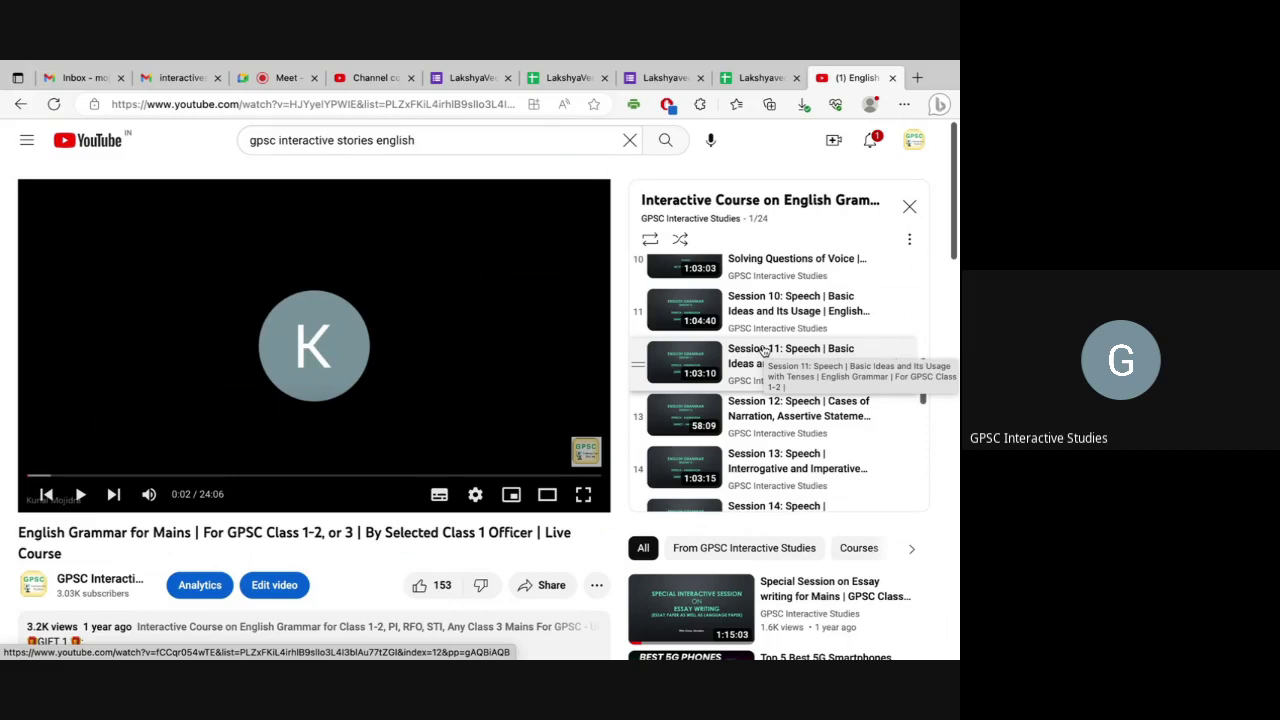
- Return to the Google Meet call in Microsoft Edge and check the participants, glancing briefly at the PowerPoint slide
key(ctrl+Up)
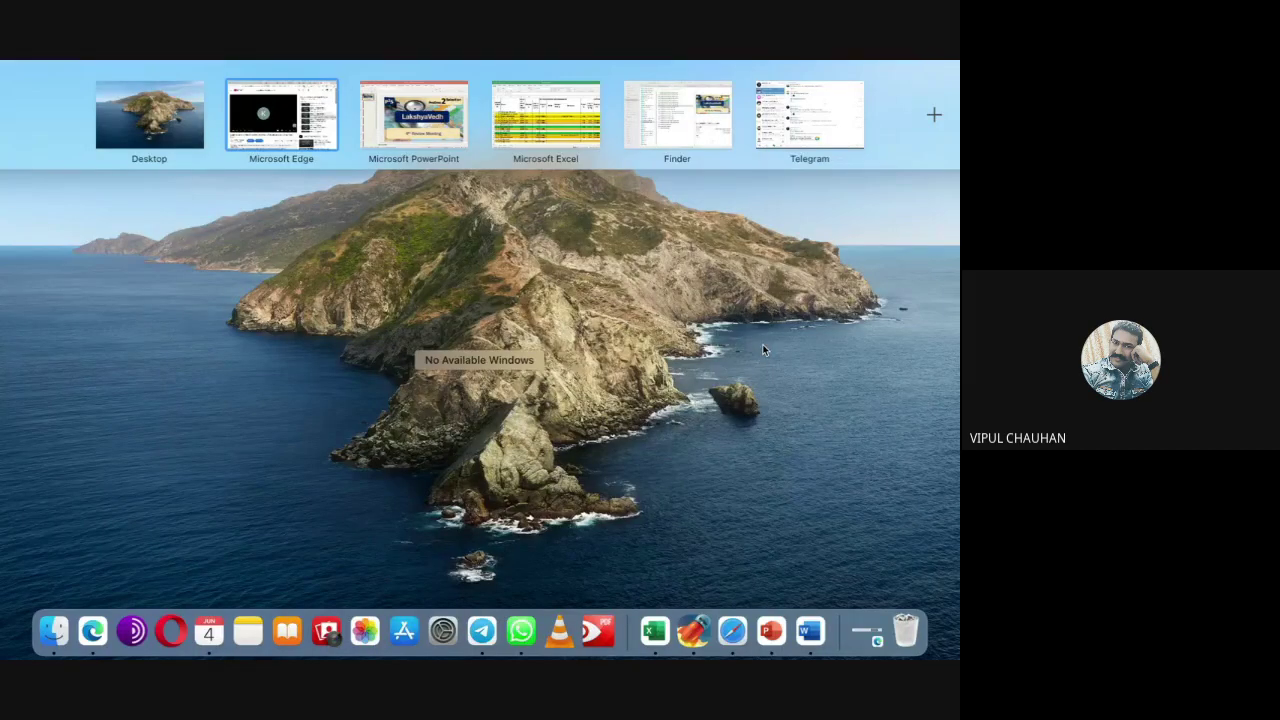
key(ctrl+Up)
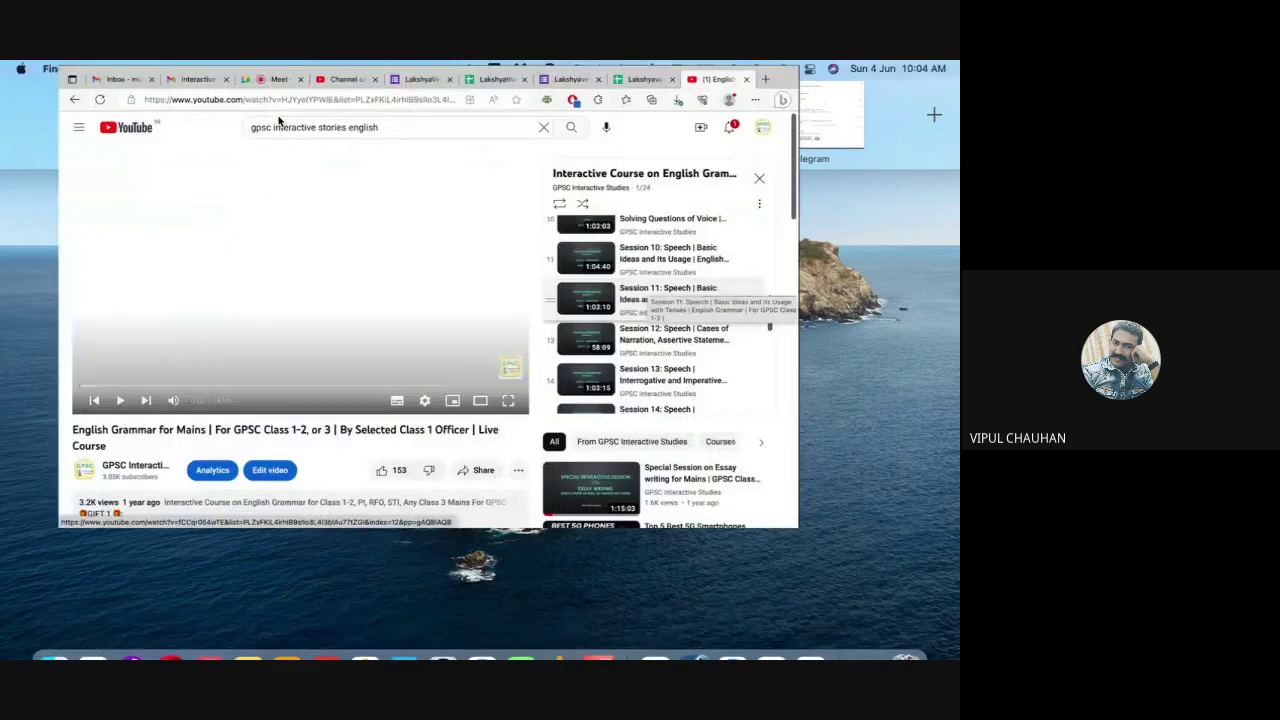
click(285, 78)
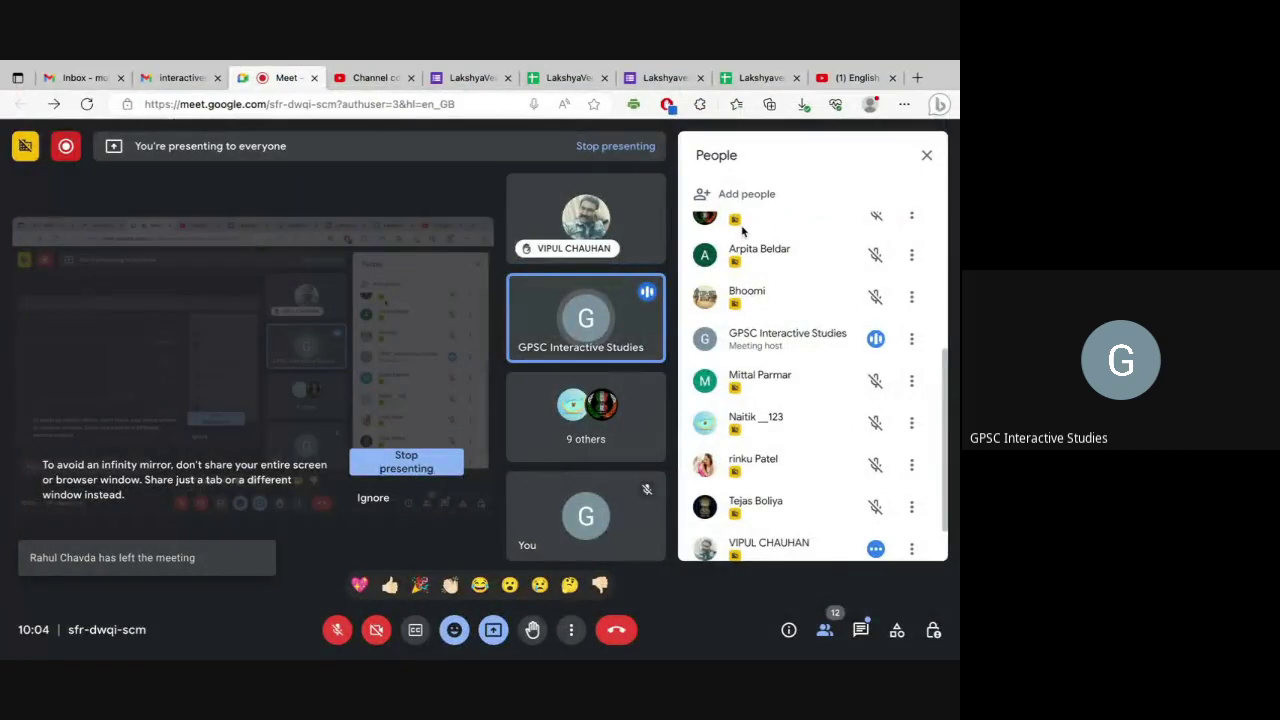
key(ctrl+Up)
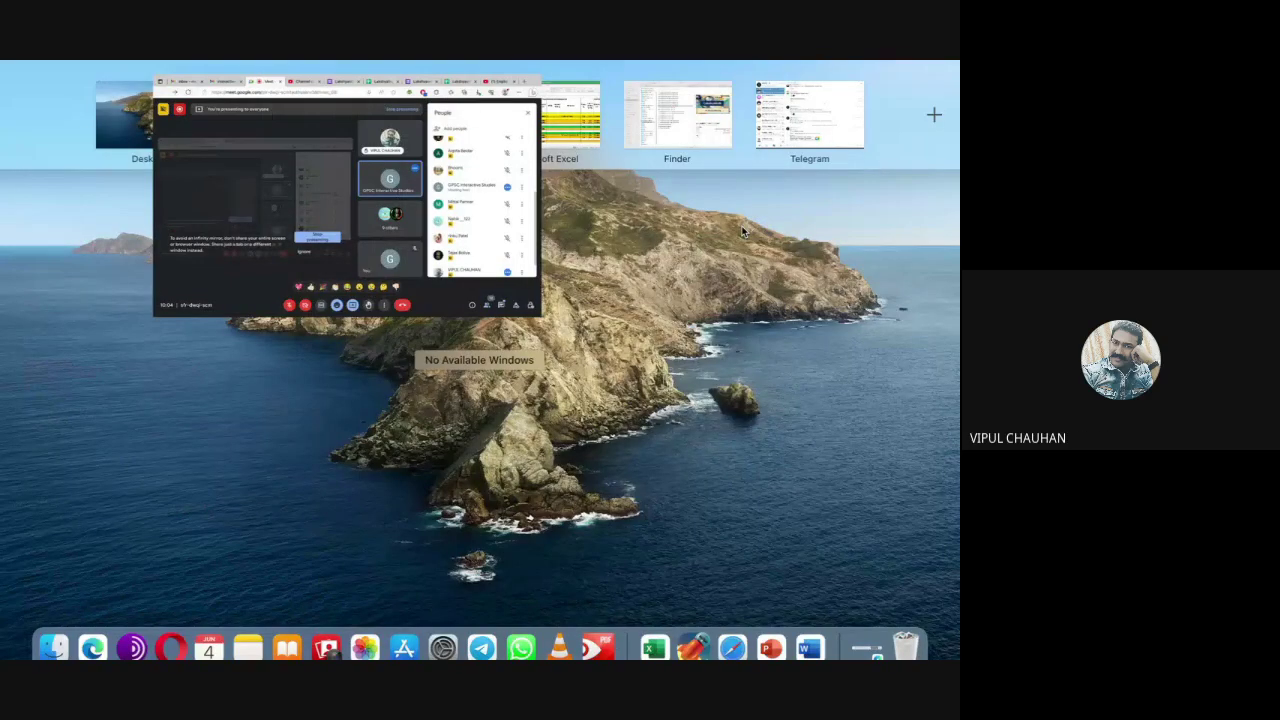
click(392, 75)
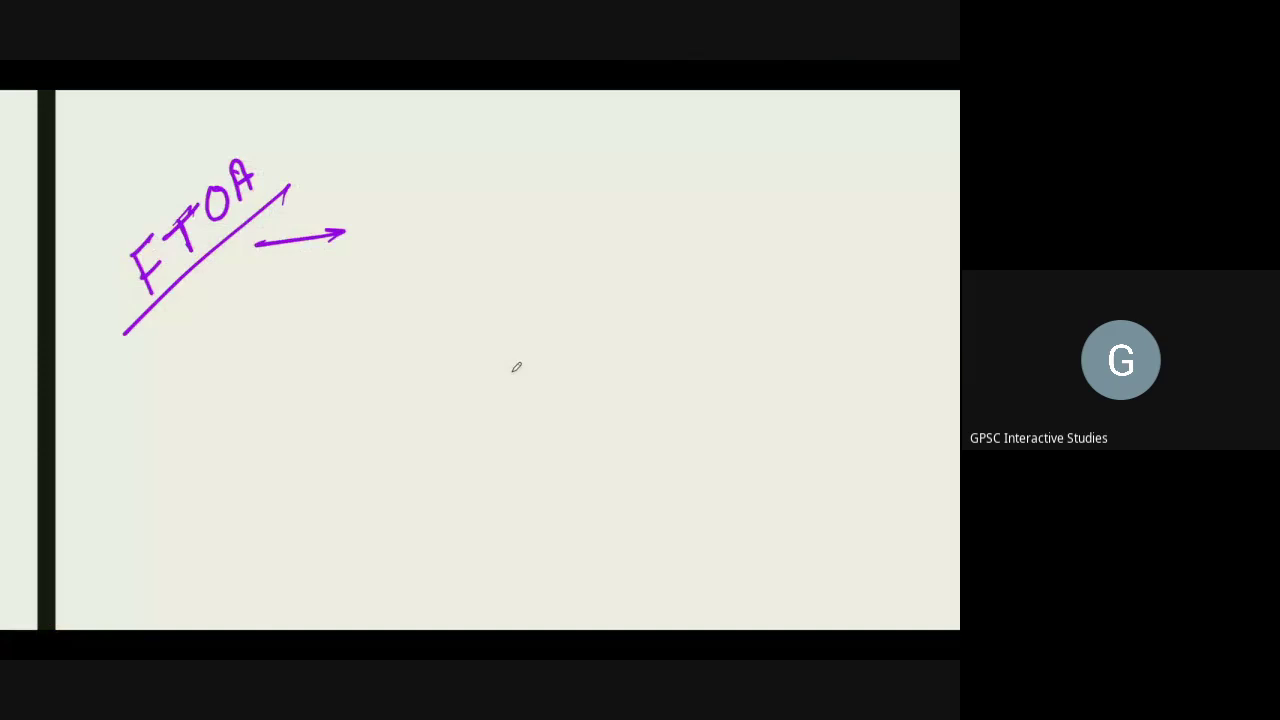
key(ctrl+Up)
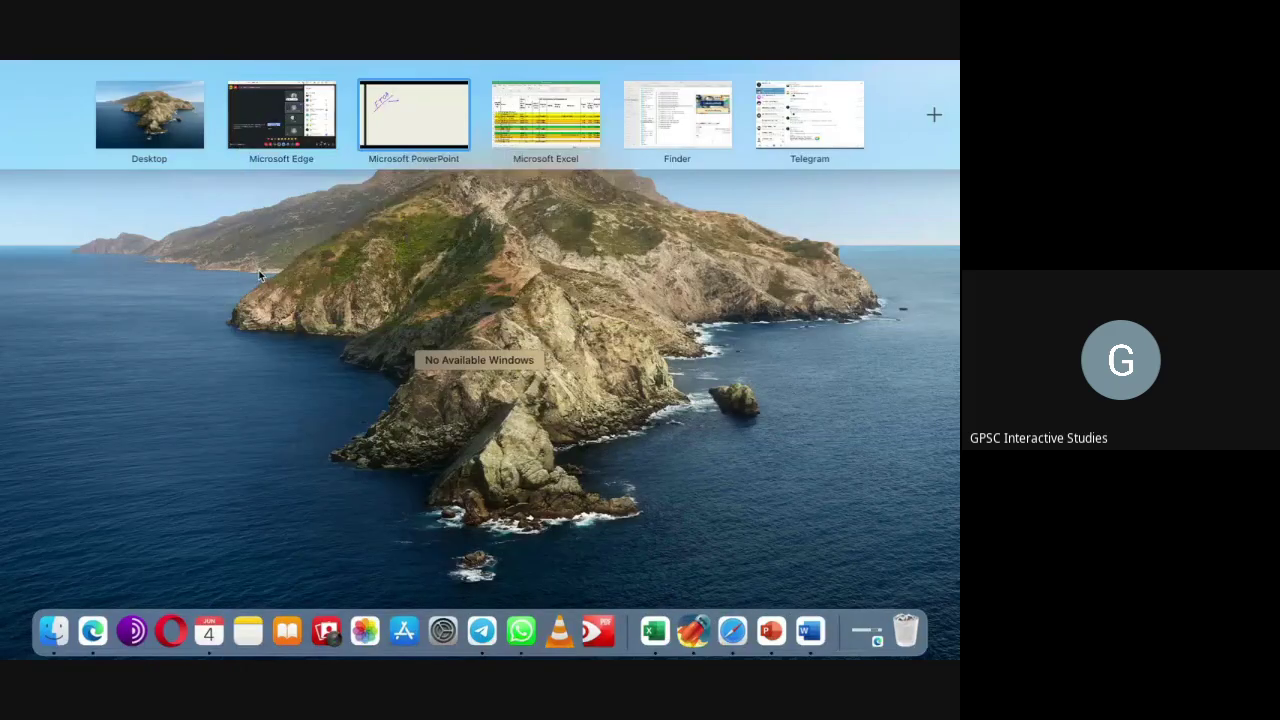
click(269, 157)
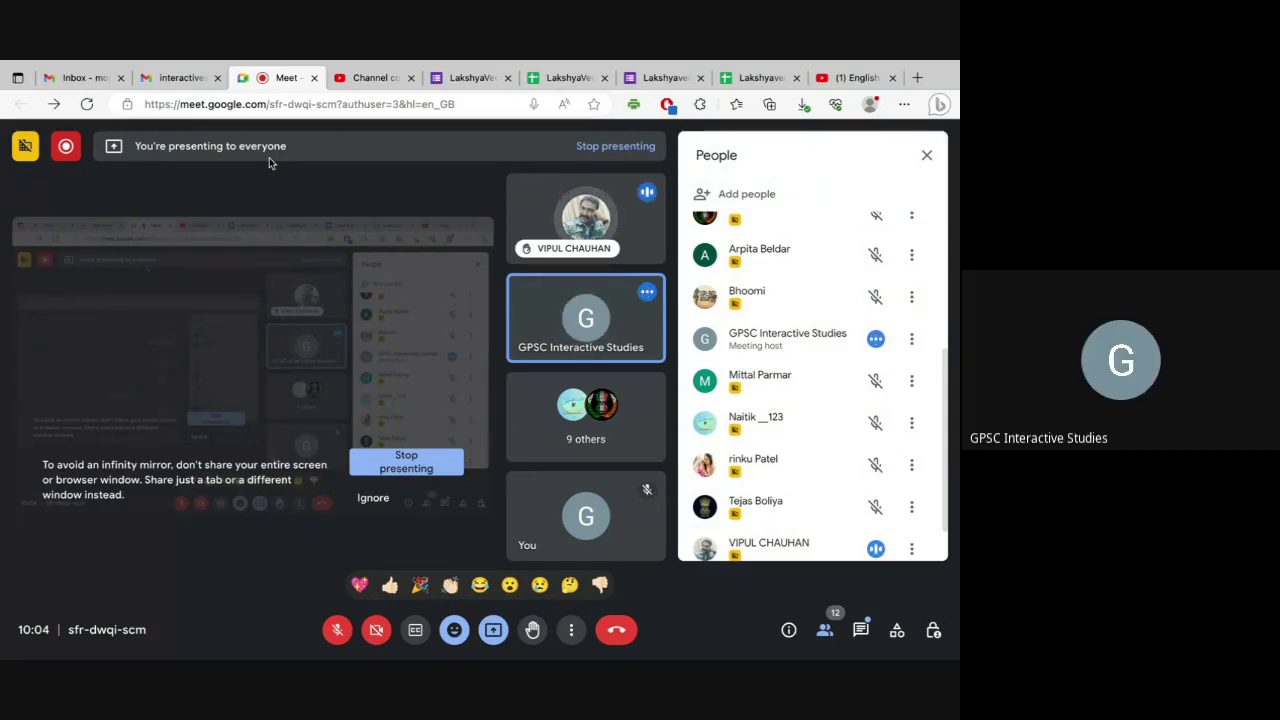
- Switch to the Weekly Review workbook in Excel and enter "English - Target" as the 4th Period remark in row 21 (LV_19)
key(ctrl+Up)
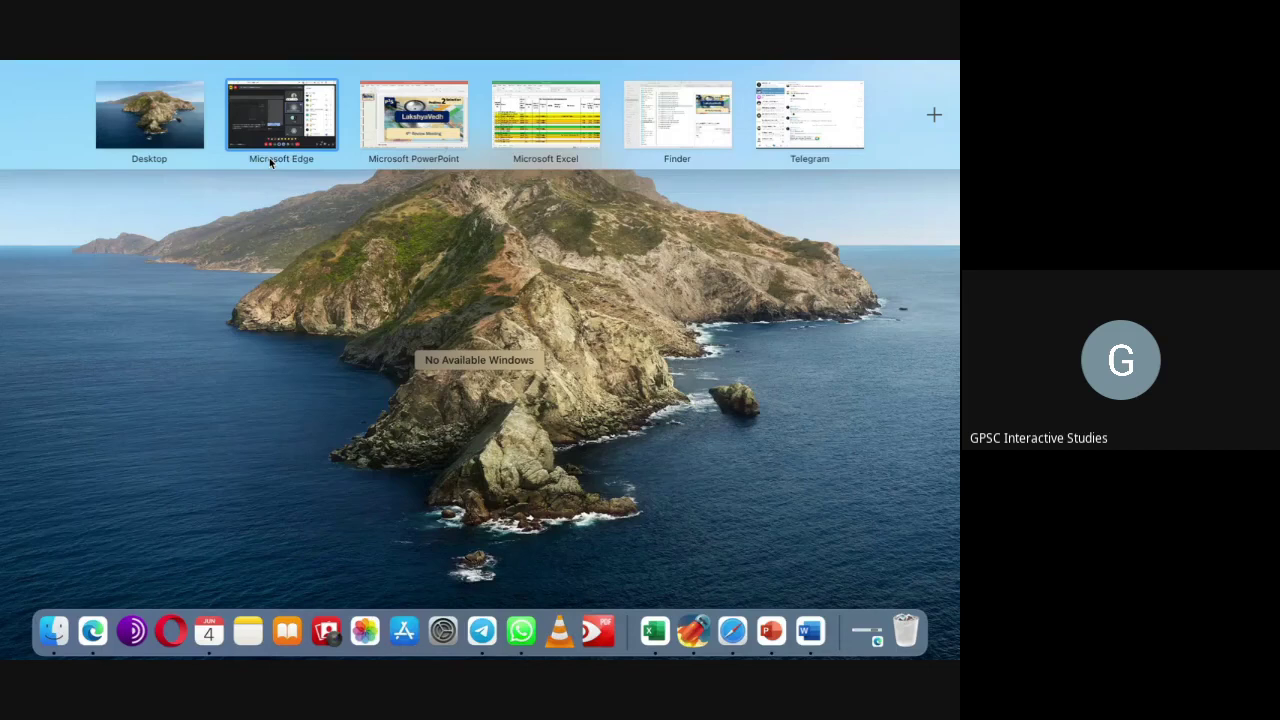
click(403, 129)
key(ctrl+Up)
click(554, 148)
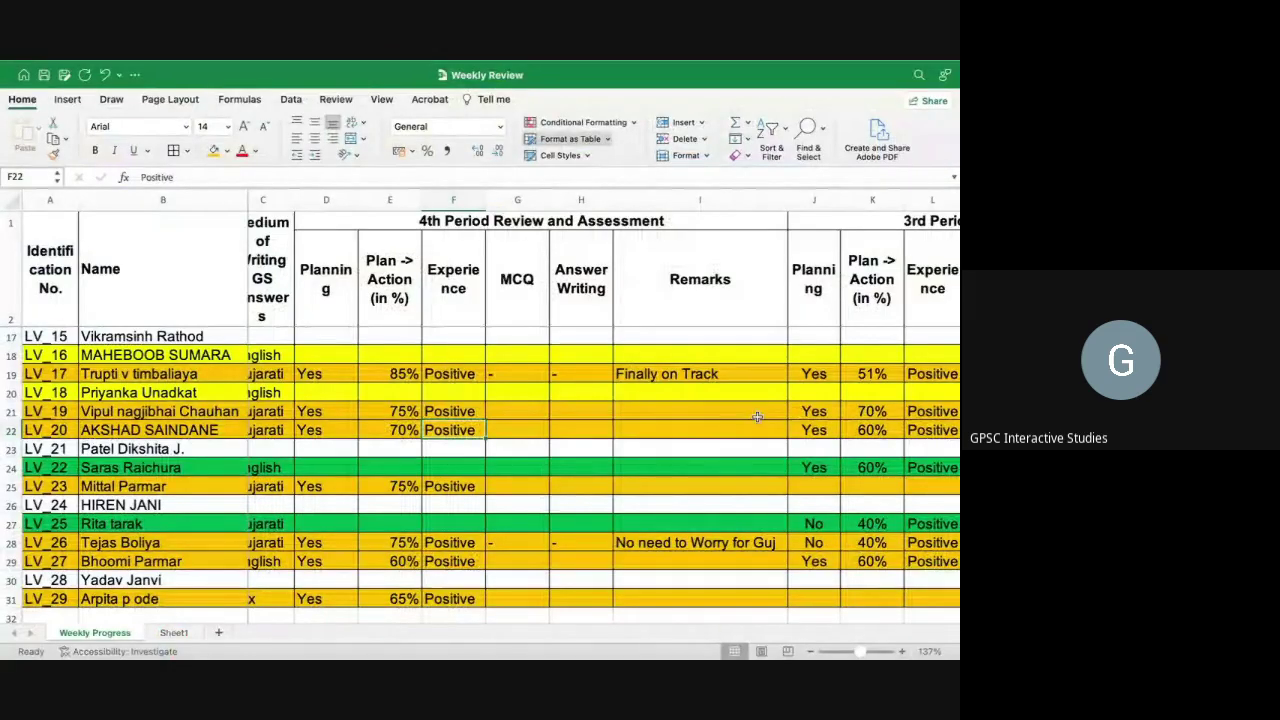
click(697, 404)
text(English )
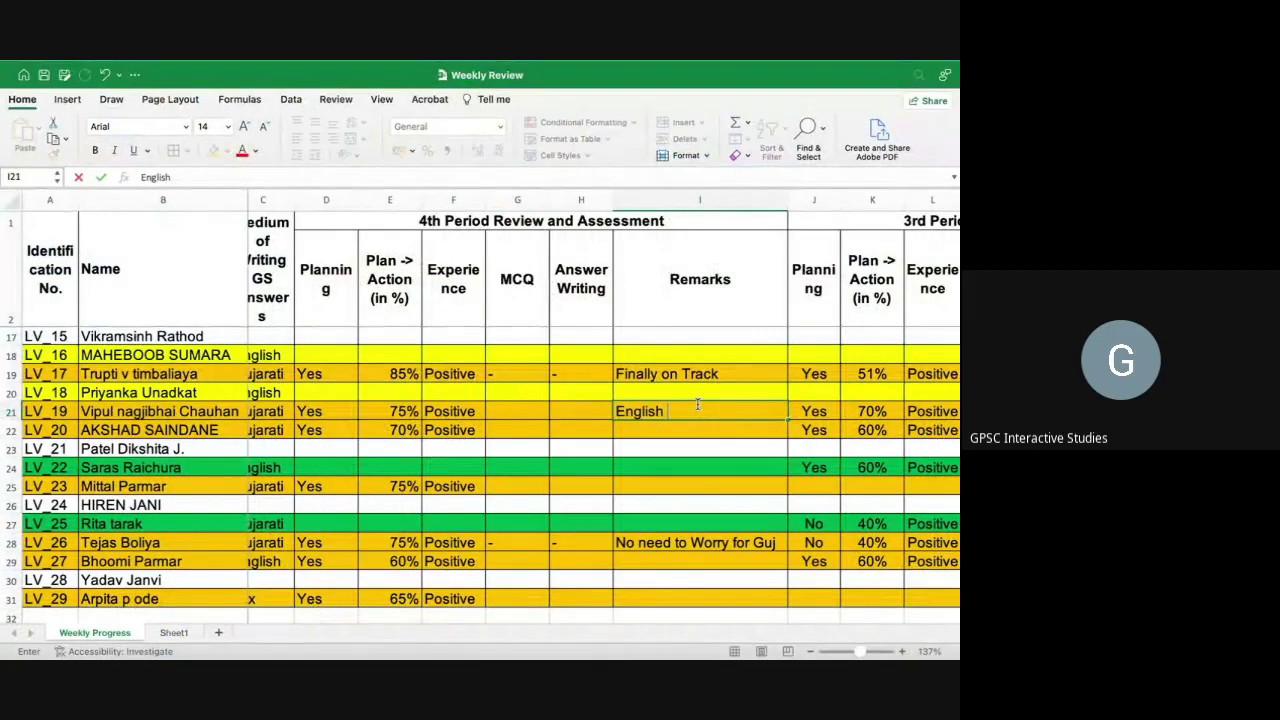
text(- Target)
key(Return)
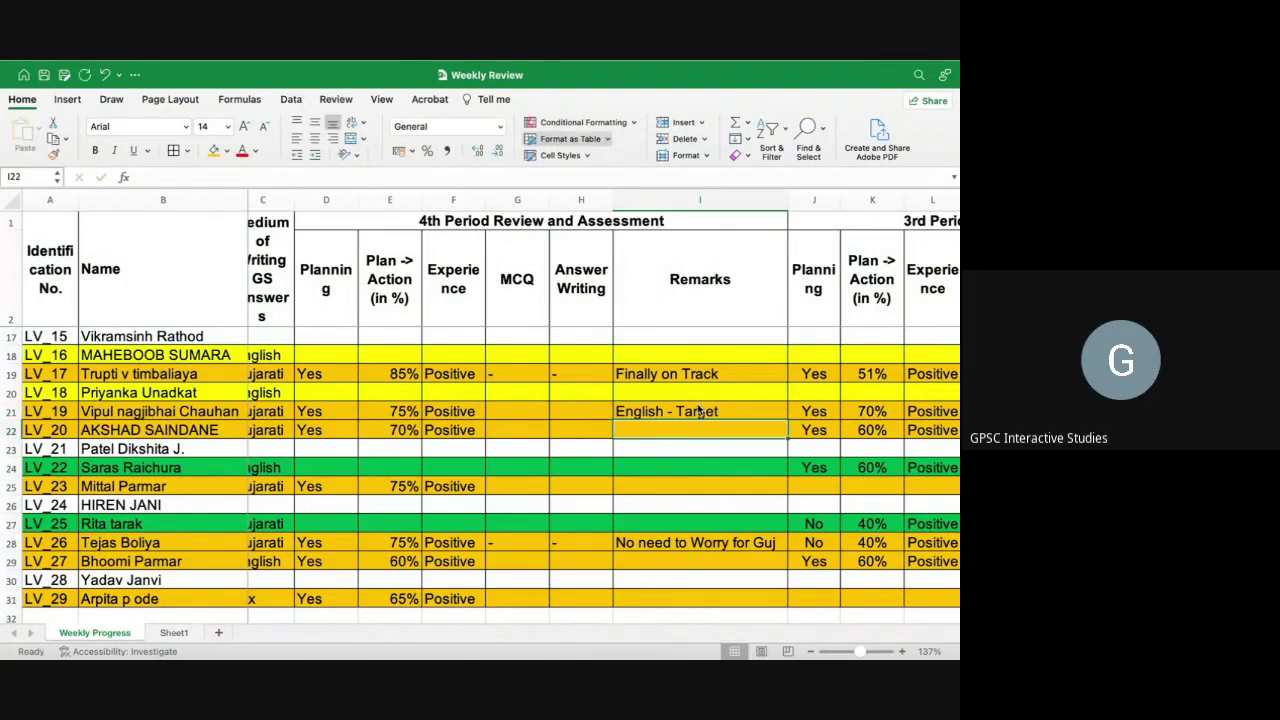
- Look across the 4th Period and 3rd Period review columns for the attendees around row 22 (LV_20)
scroll(700, 411, right, 4)
scroll(700, 411, up, 1)
scroll(700, 411, right, 3)
scroll(700, 411, down, 1)
scroll(698, 409, left, 7)
scroll(698, 409, up, 3)
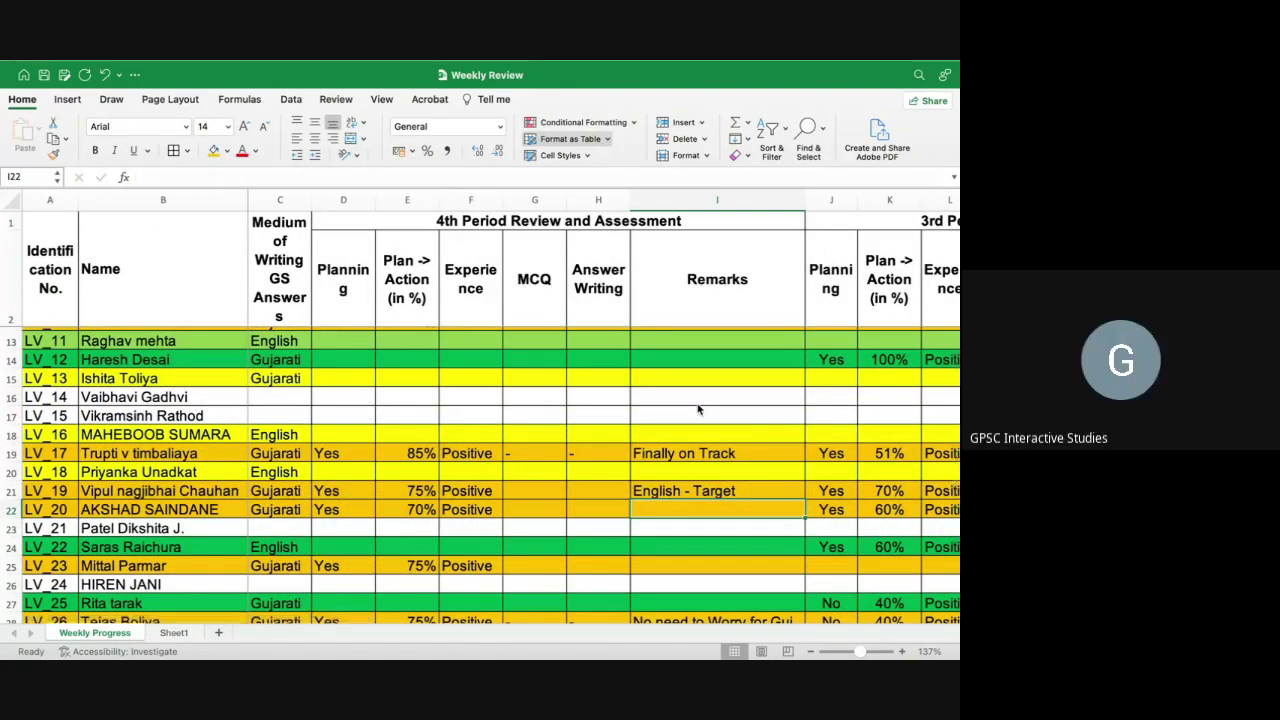
key(ctrl+Up)
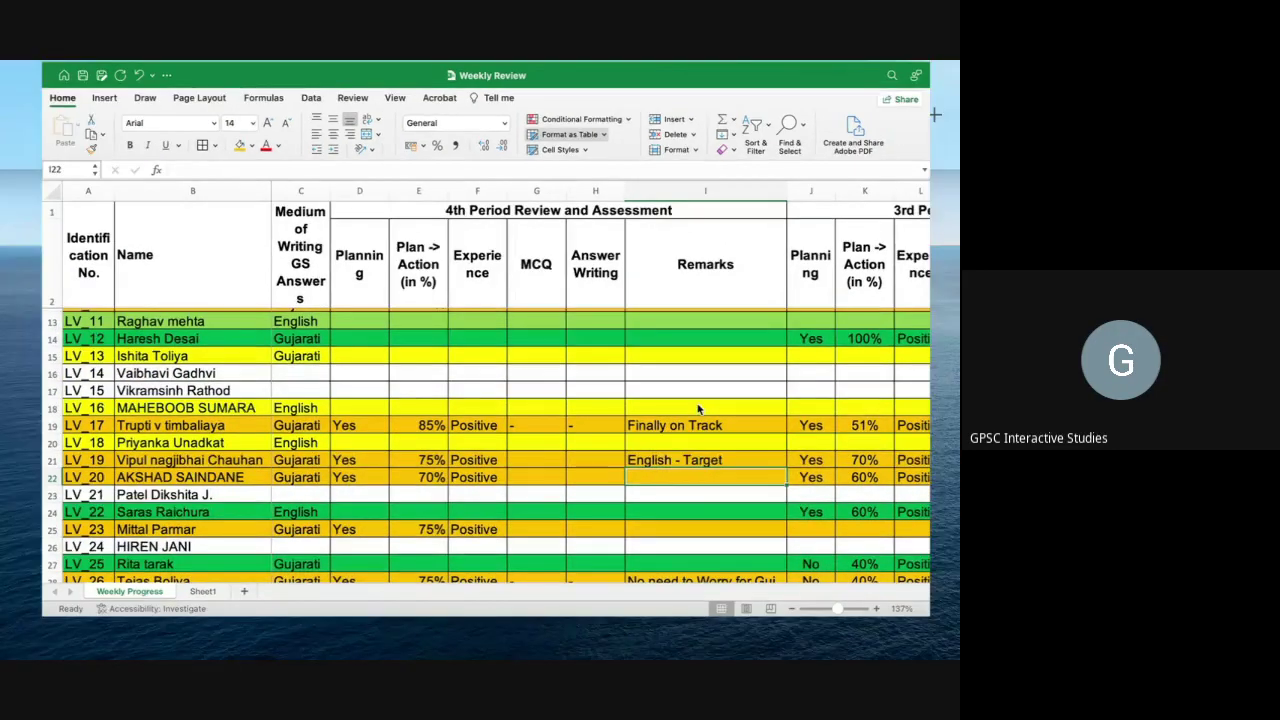
click(555, 140)
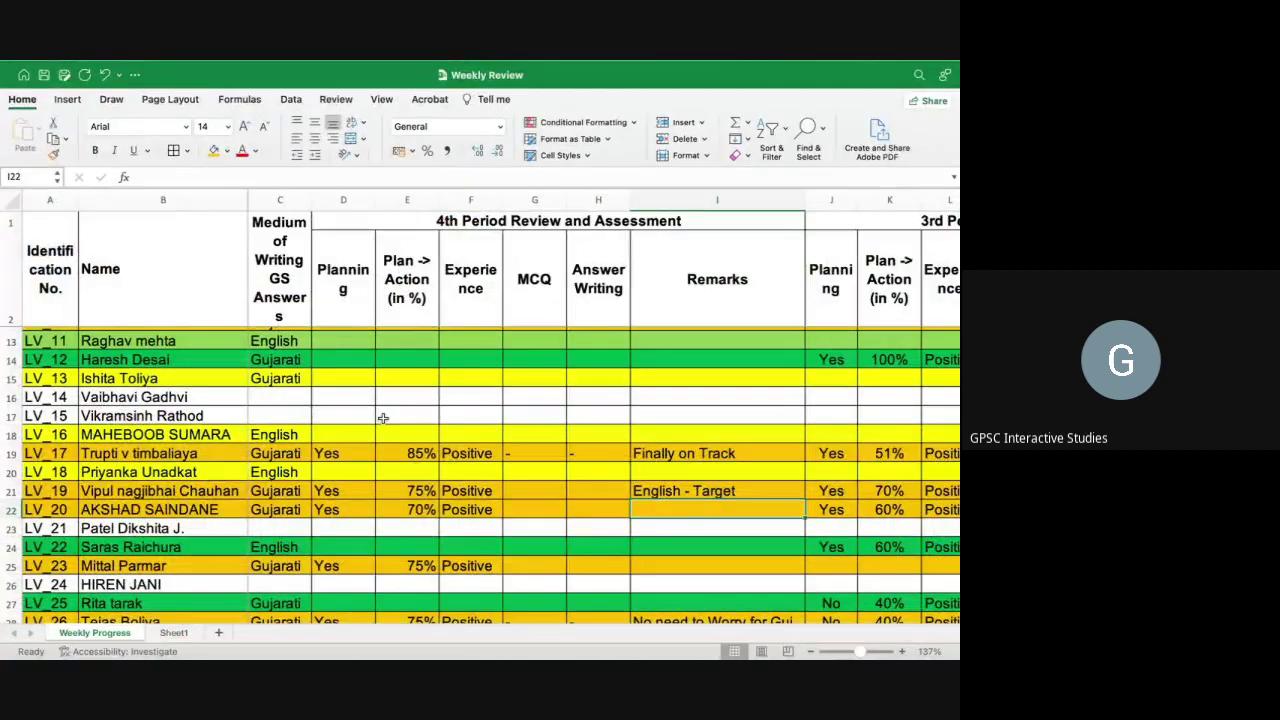
- Go through the attendee rows from LV_01 to LV_29 and check their 4th Period Review and Assessment entries
scroll(255, 472, up, 5)
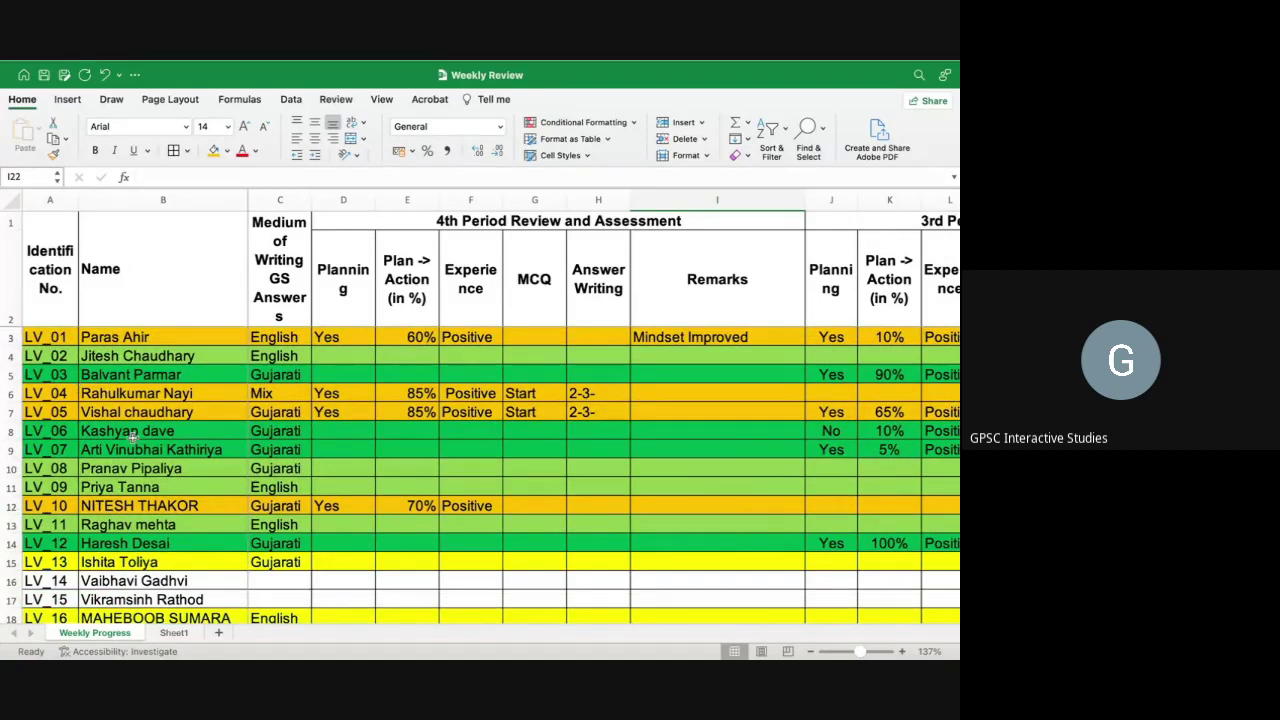
scroll(131, 440, down, 2)
scroll(131, 440, down, 4)
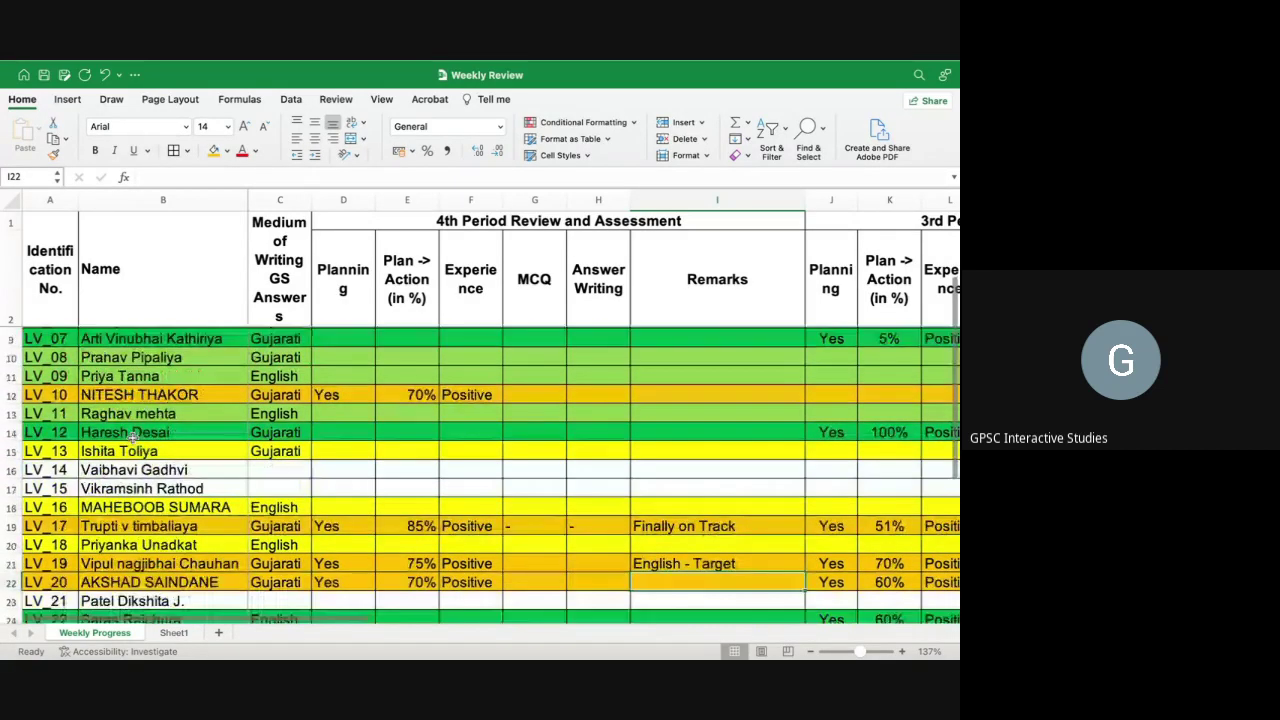
scroll(131, 437, down, 3)
scroll(131, 440, up, 1)
scroll(131, 440, down, 3)
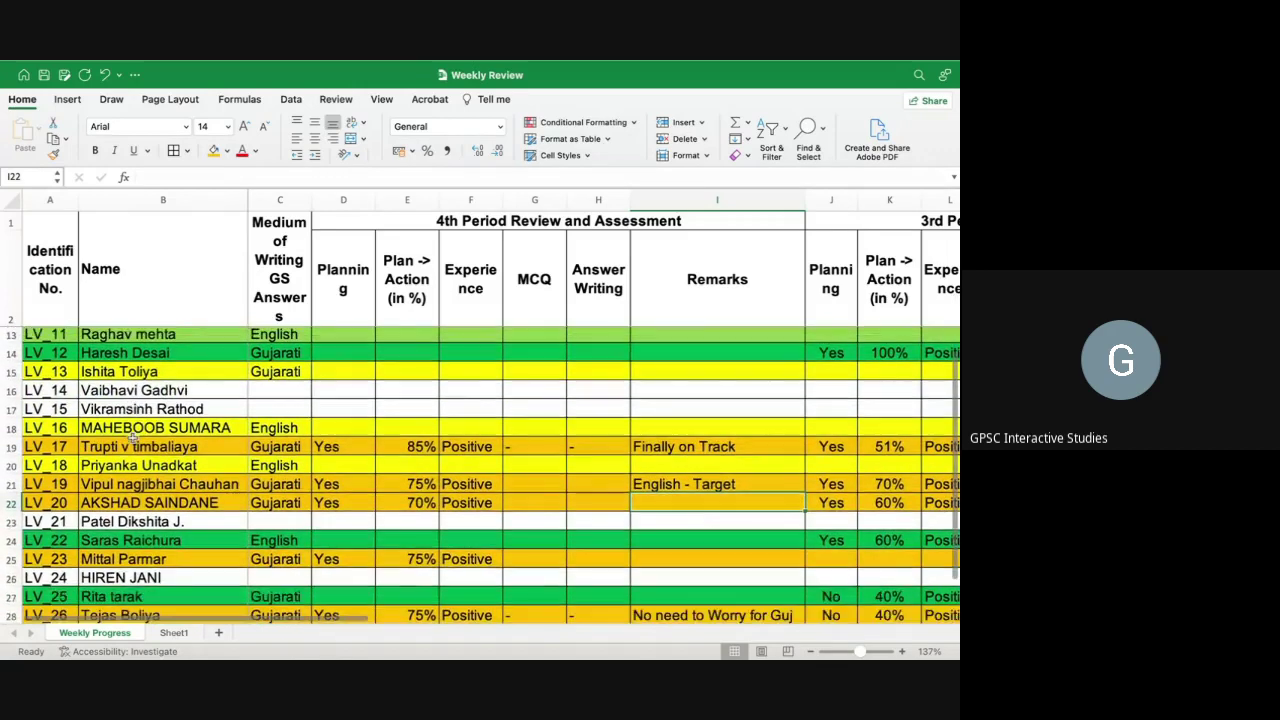
scroll(131, 440, down, 2)
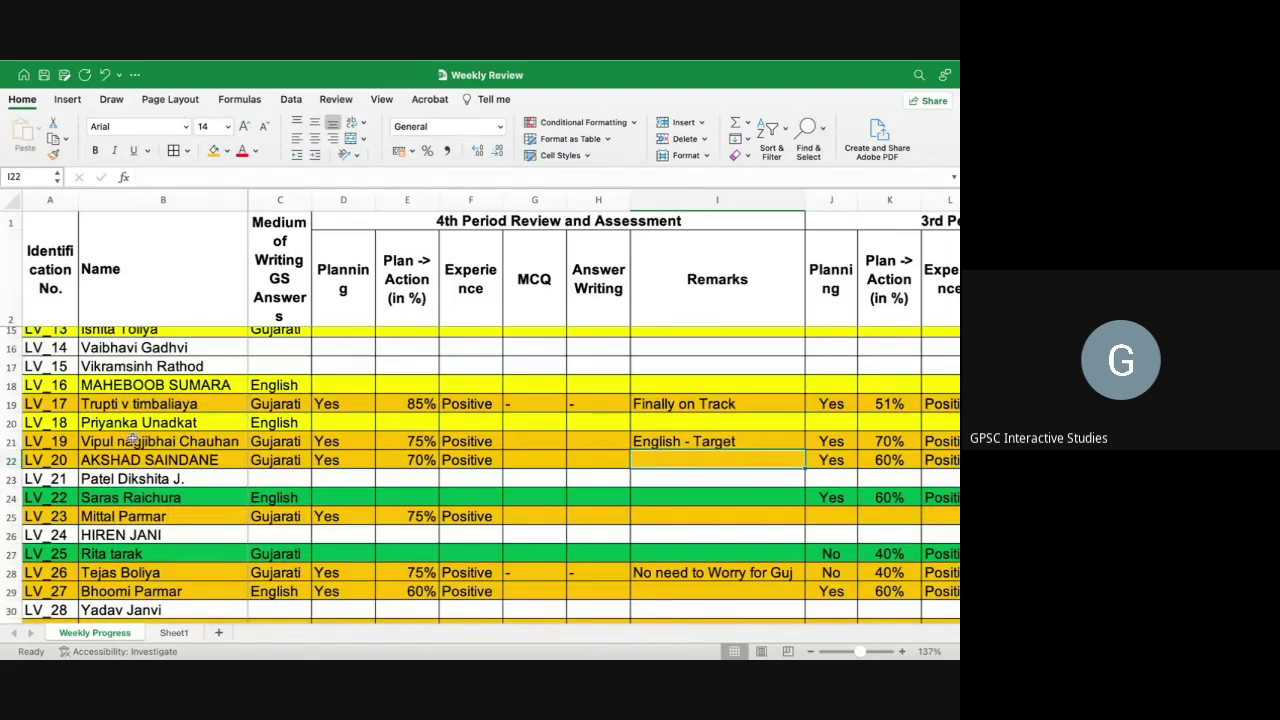
scroll(131, 440, down, 2)
scroll(131, 435, down, 3)
scroll(131, 435, up, 10)
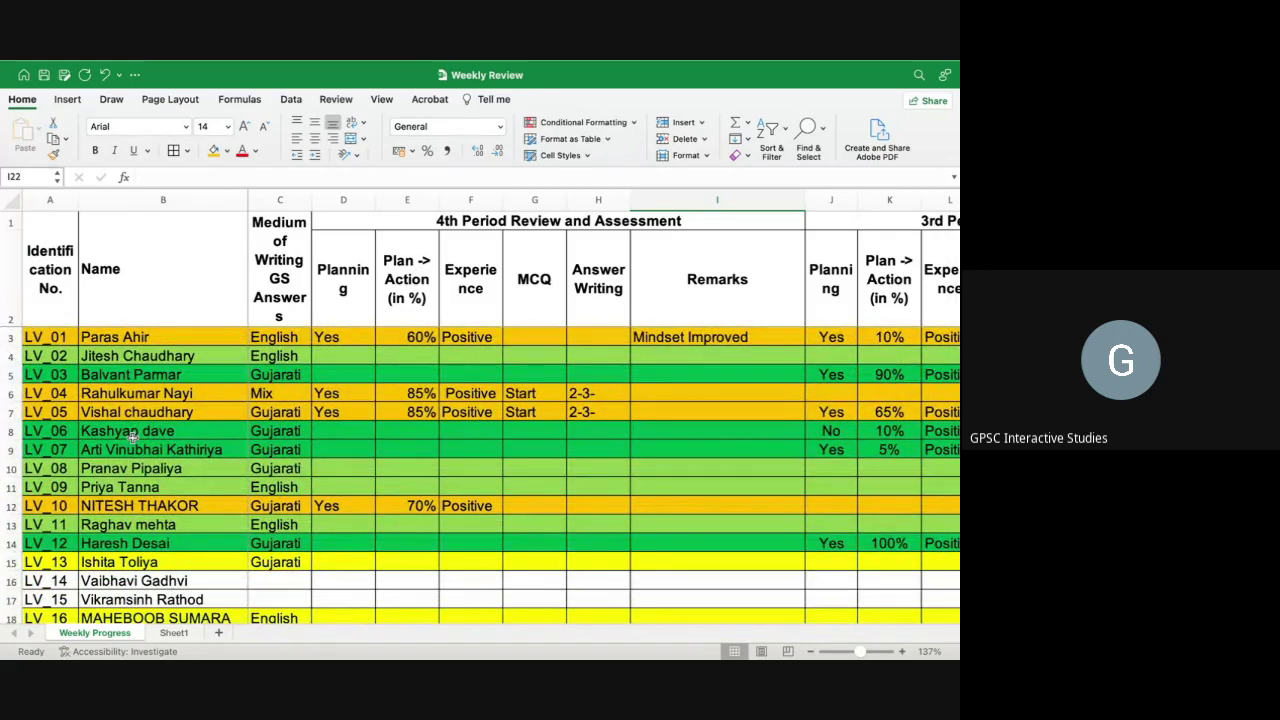
scroll(131, 437, down, 3)
scroll(131, 437, down, 1)
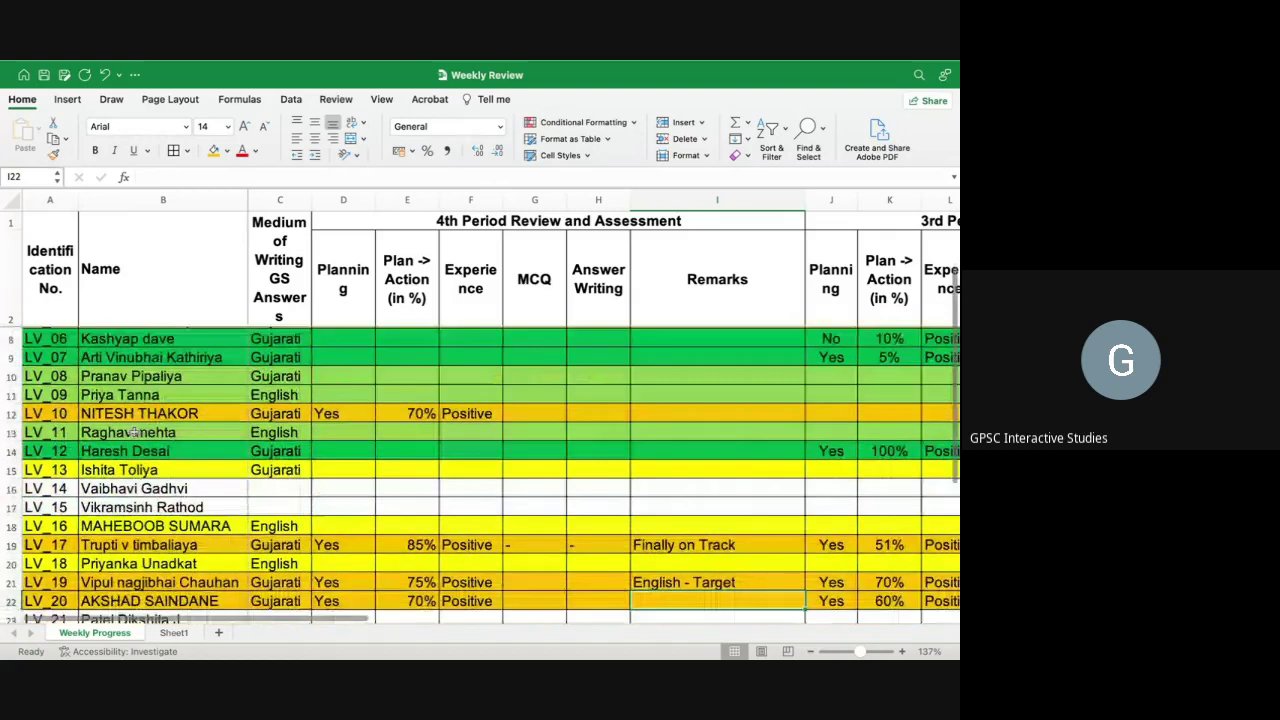
scroll(131, 432, down, 3)
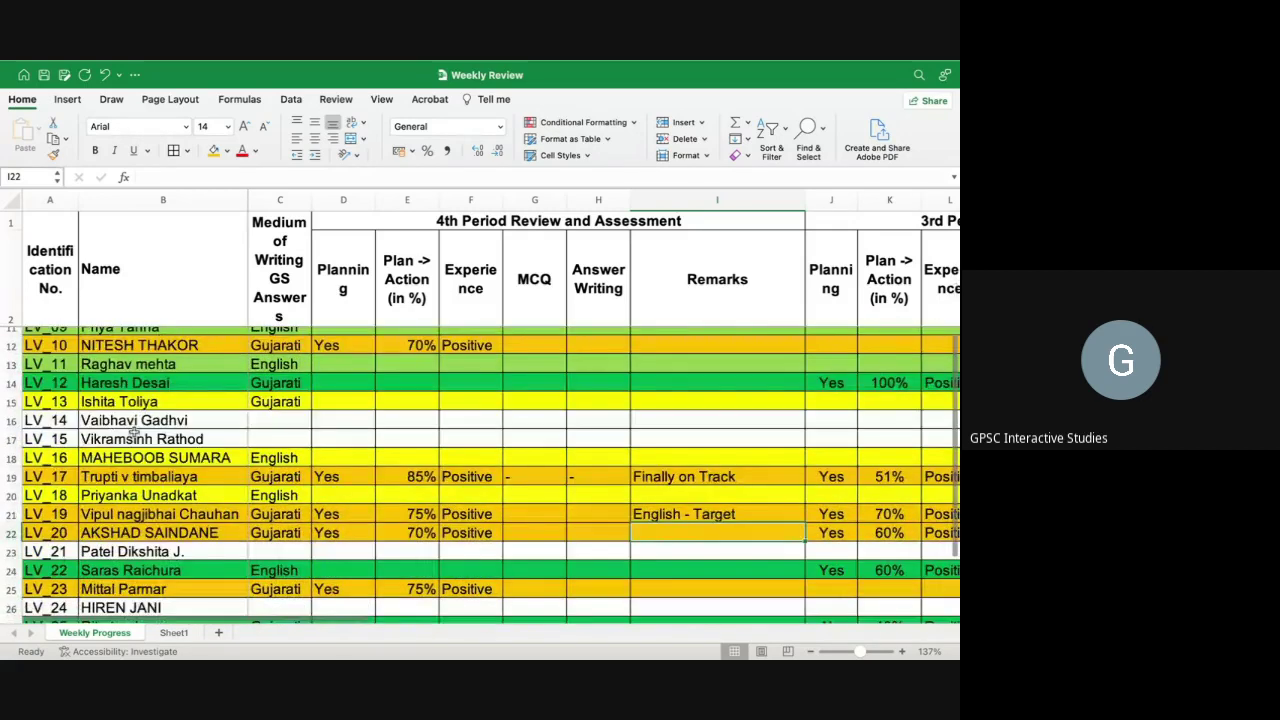
scroll(133, 432, down, 3)
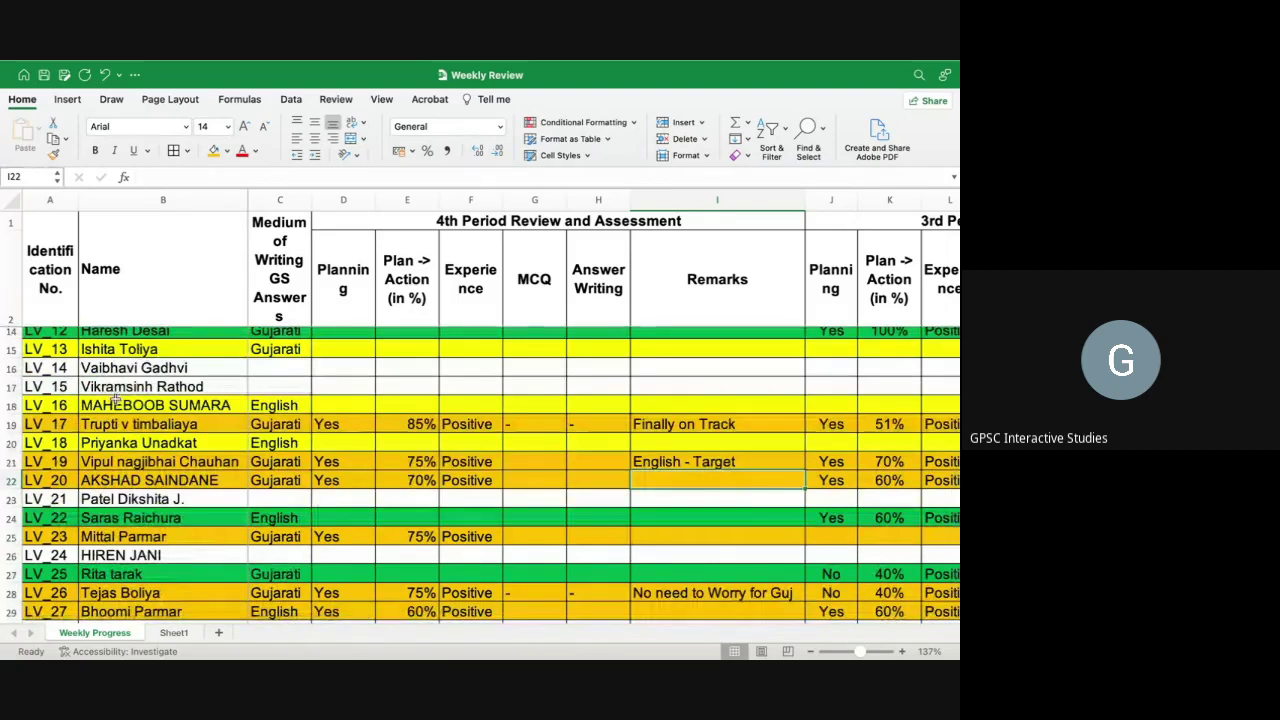
scroll(116, 399, down, 3)
scroll(133, 397, up, 1)
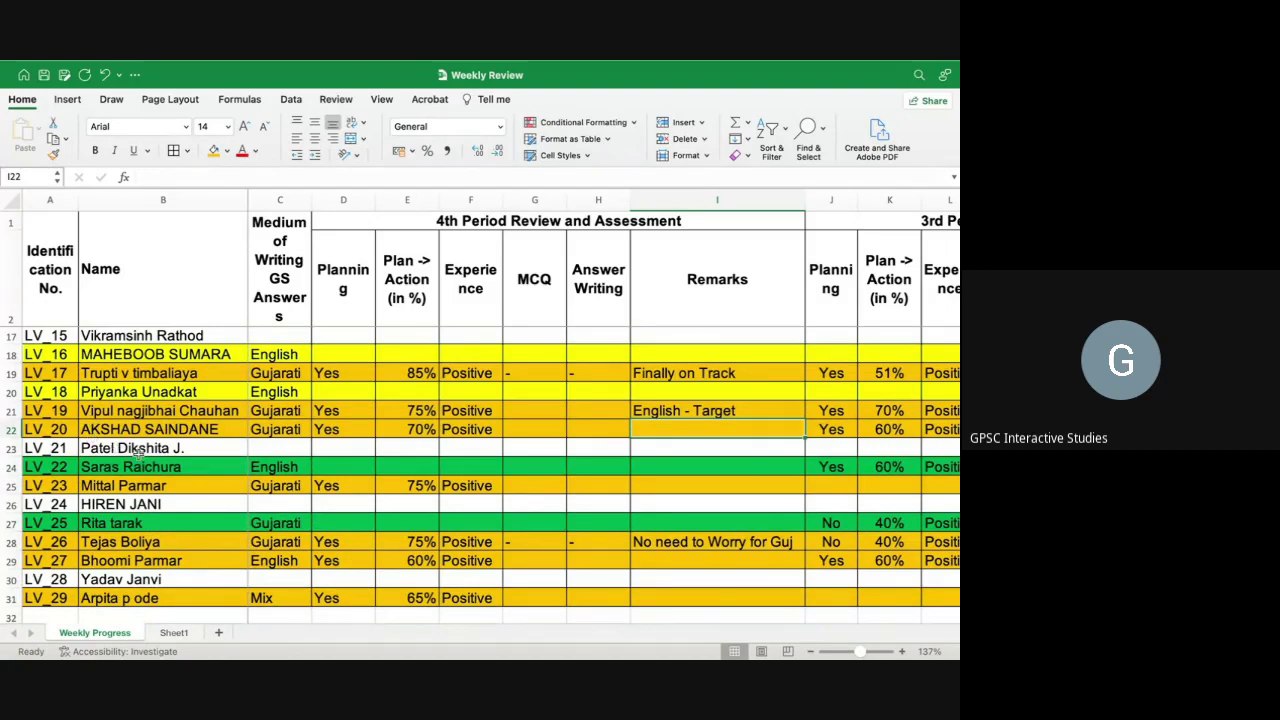
scroll(139, 455, down, 2)
scroll(139, 455, down, 1)
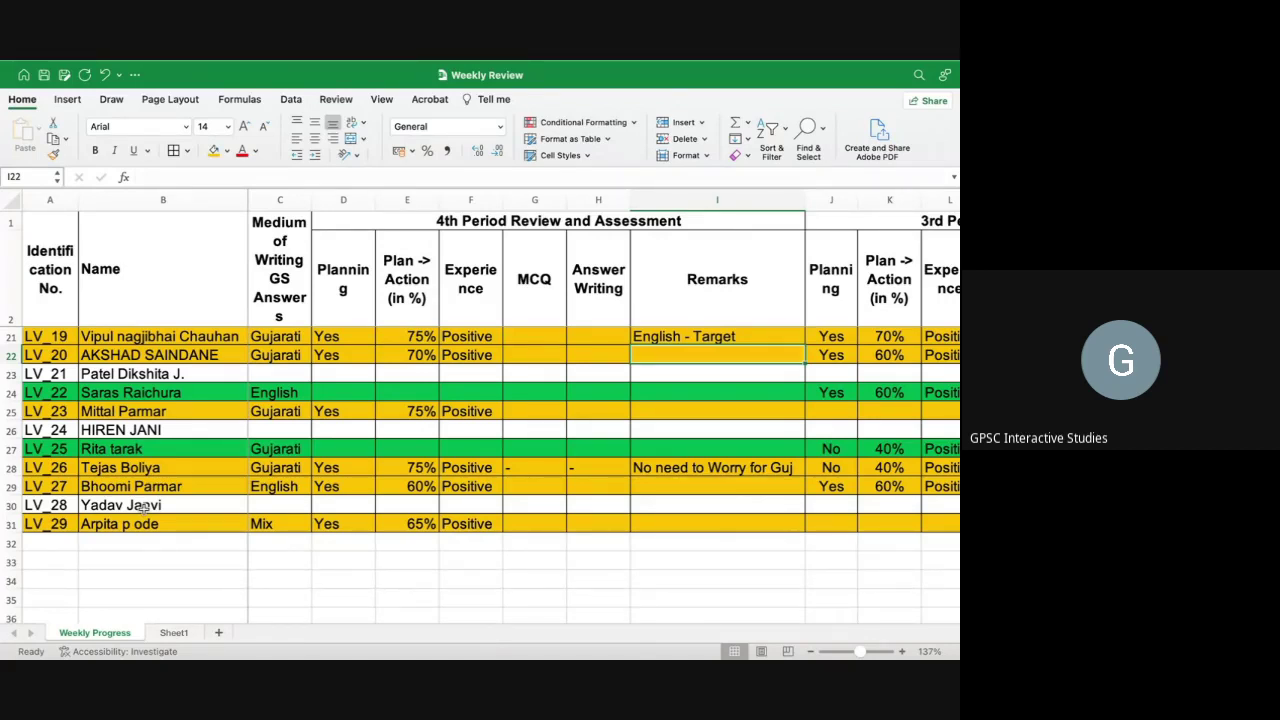
- Switch to the LakshyaVedh 4th Review Meeting slide show in PowerPoint and end it, keeping the ink annotations
key(ctrl+Up)
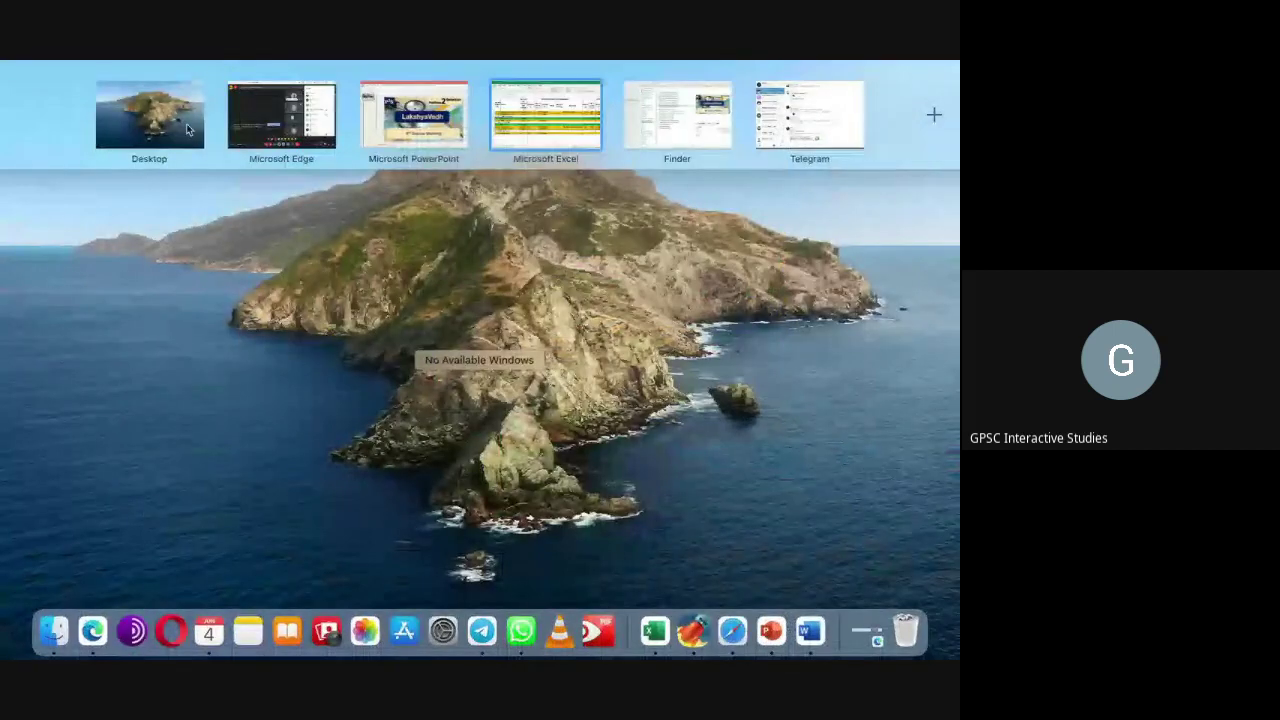
click(370, 125)
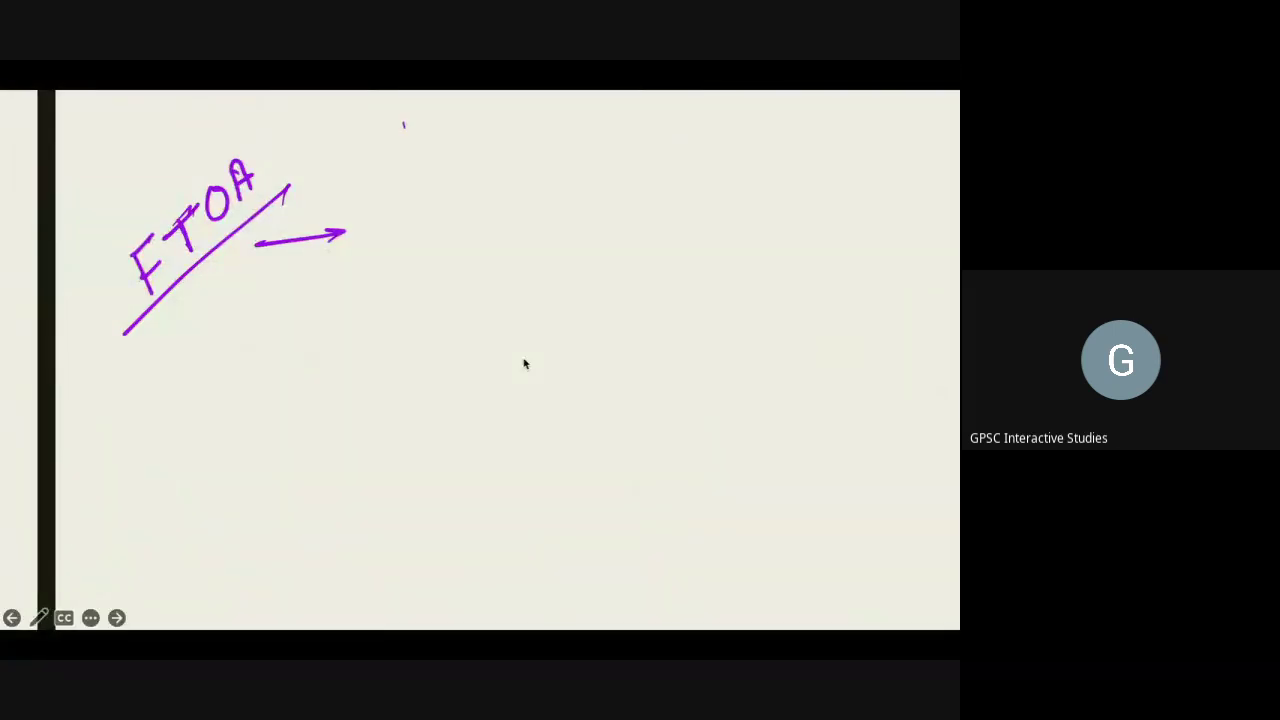
key(Right)
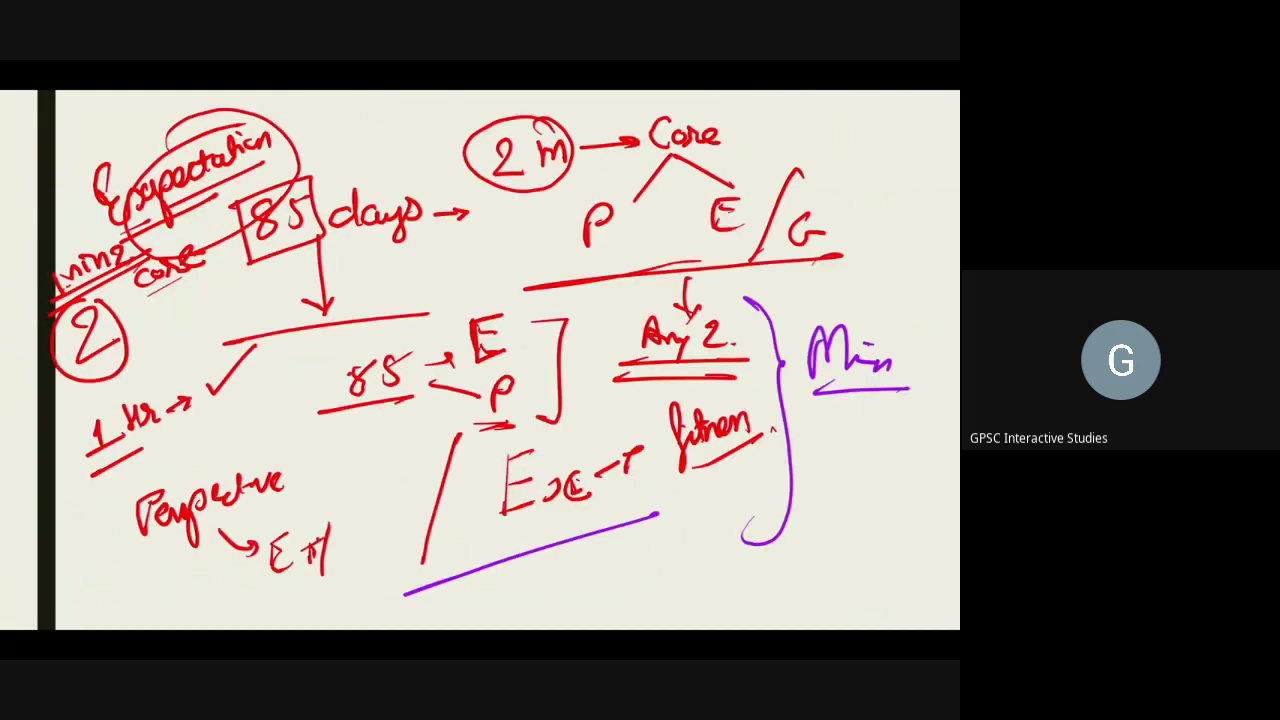
key(Home)
key(Escape)
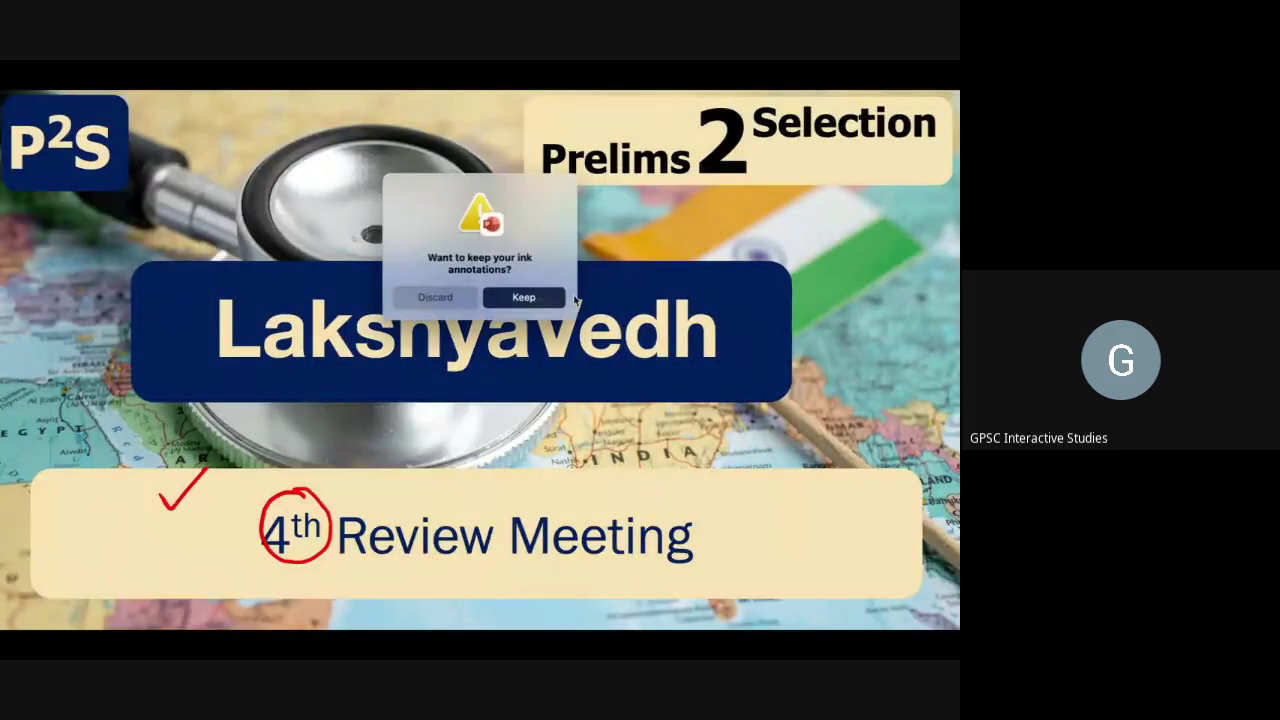
click(521, 298)
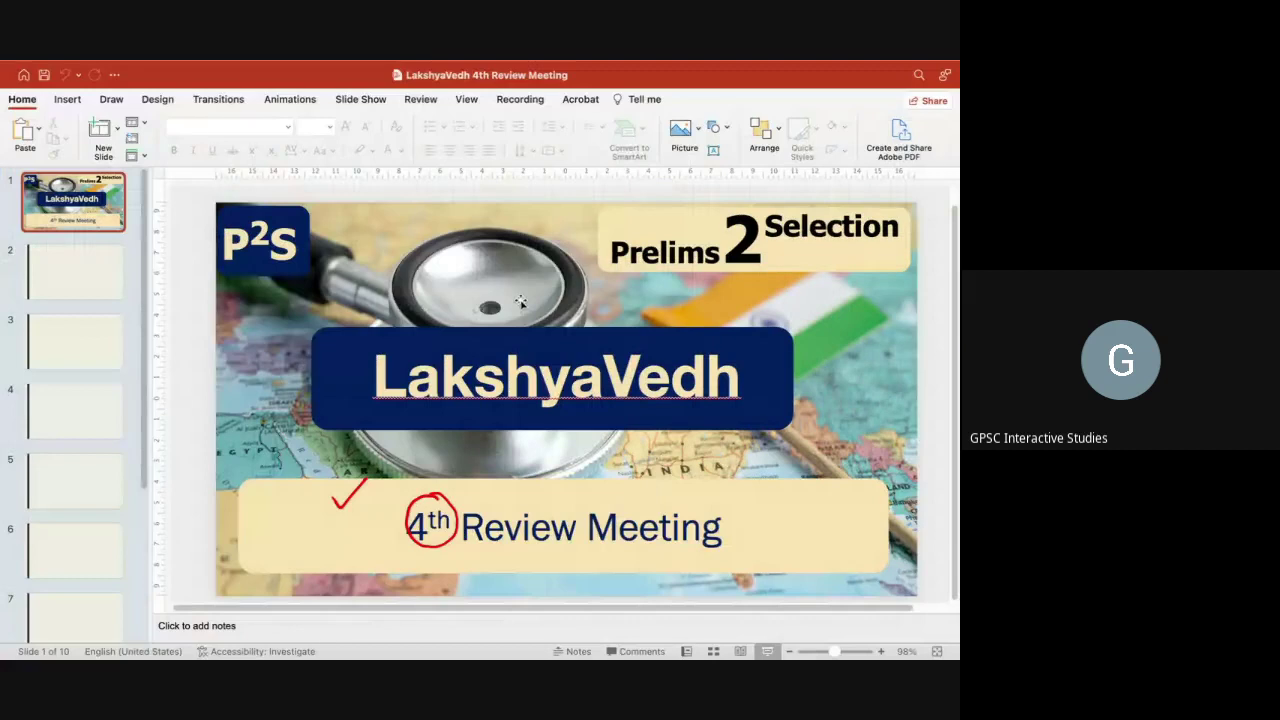
- Select slide 4 and look through the slide thumbnails down to slide 10
click(115, 400)
scroll(115, 400, down, 3)
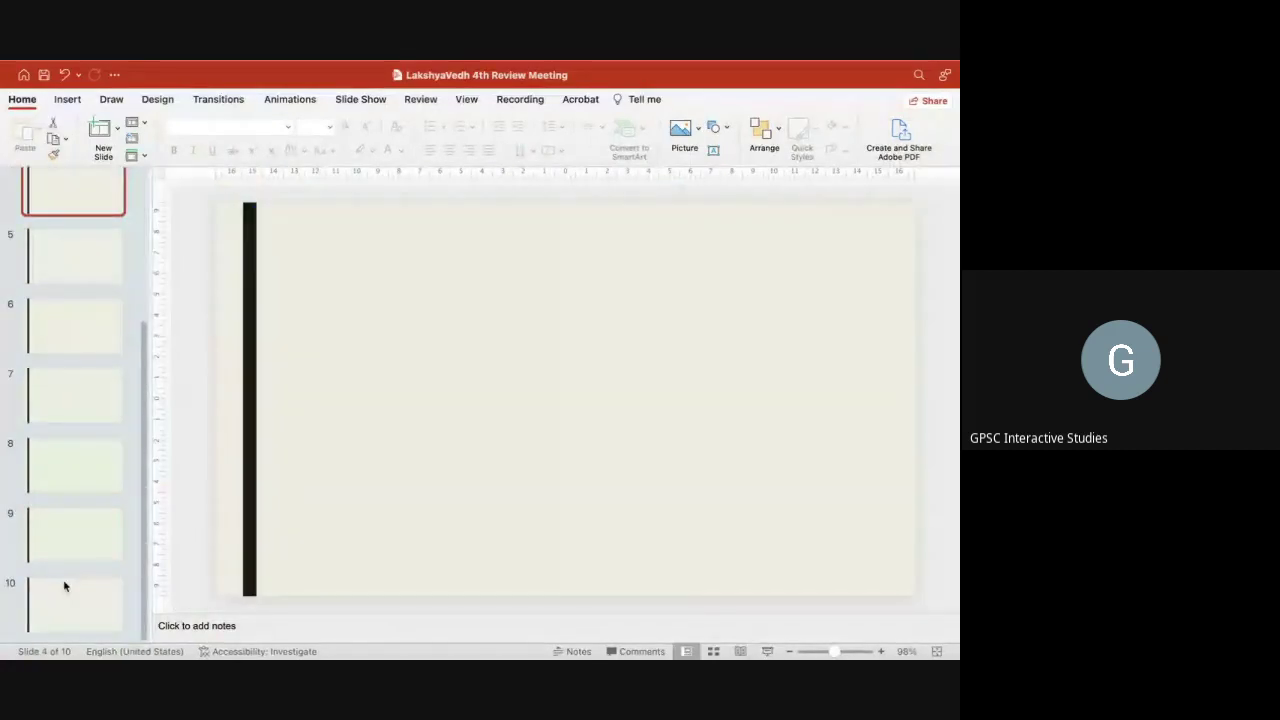